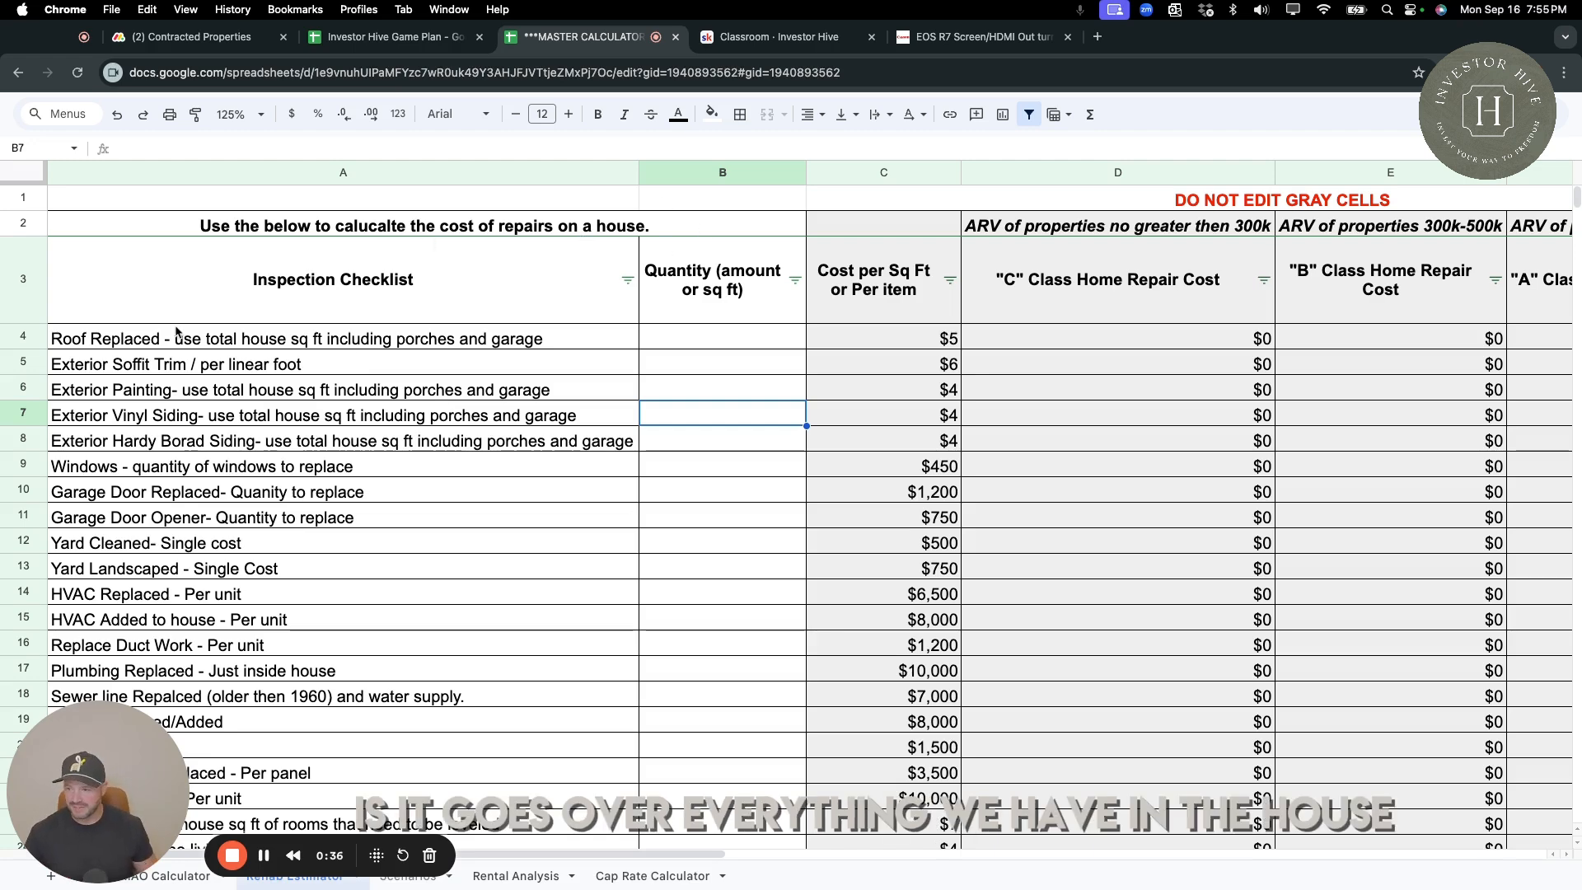
Examine the inspection checklist, the cost per square foot or item, and the C, B and A class repair cost columns.
scroll(229, 444, "down", 1)
scroll(229, 445, "down", 15)
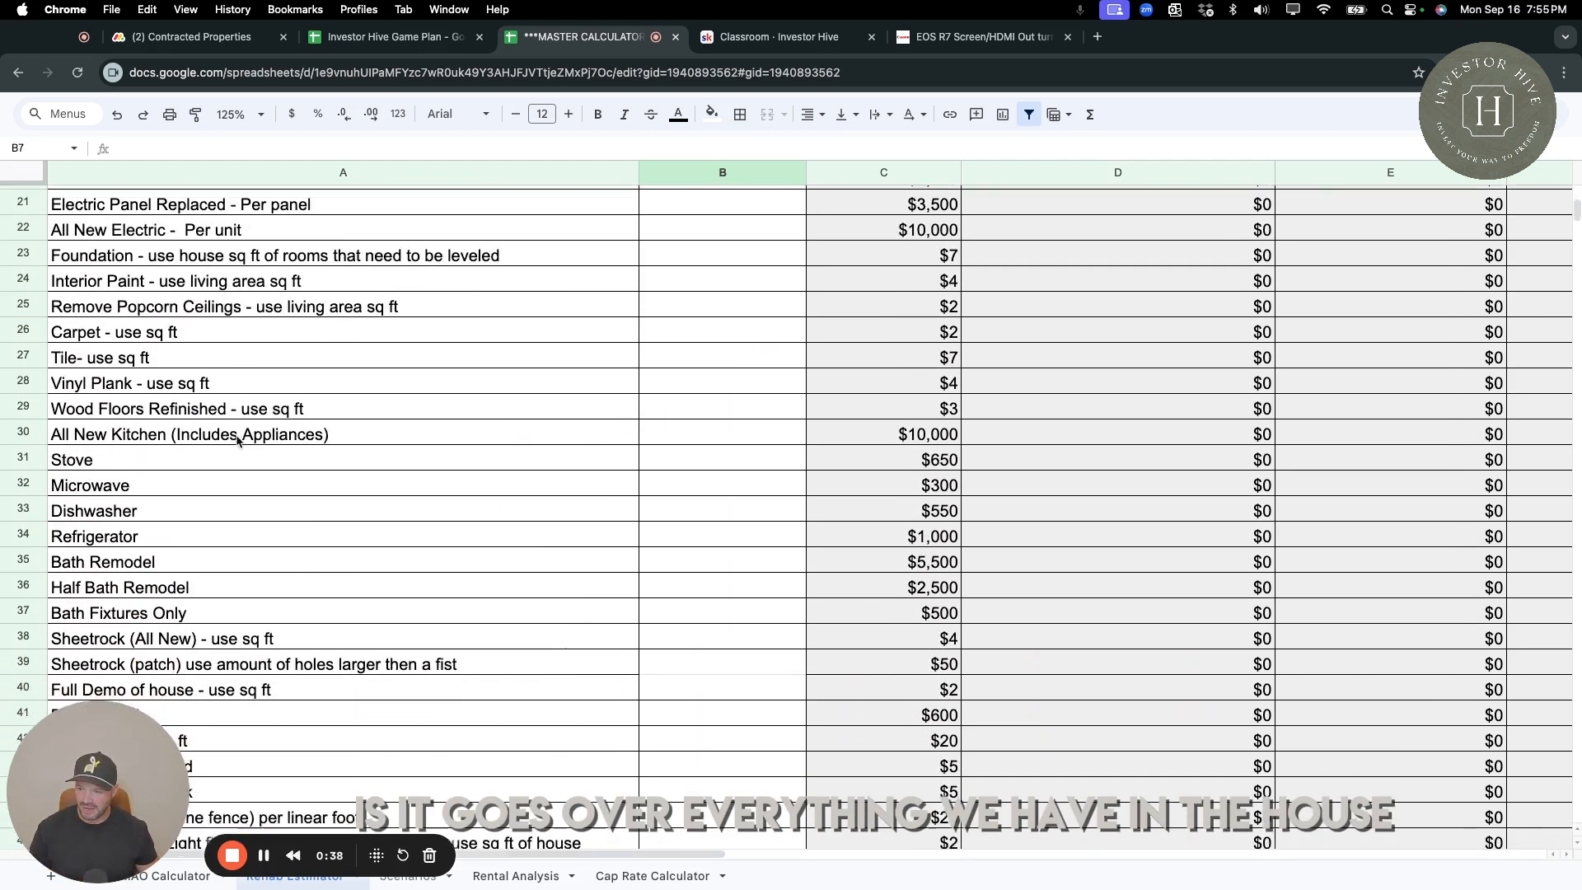
scroll(238, 441, "up", 16)
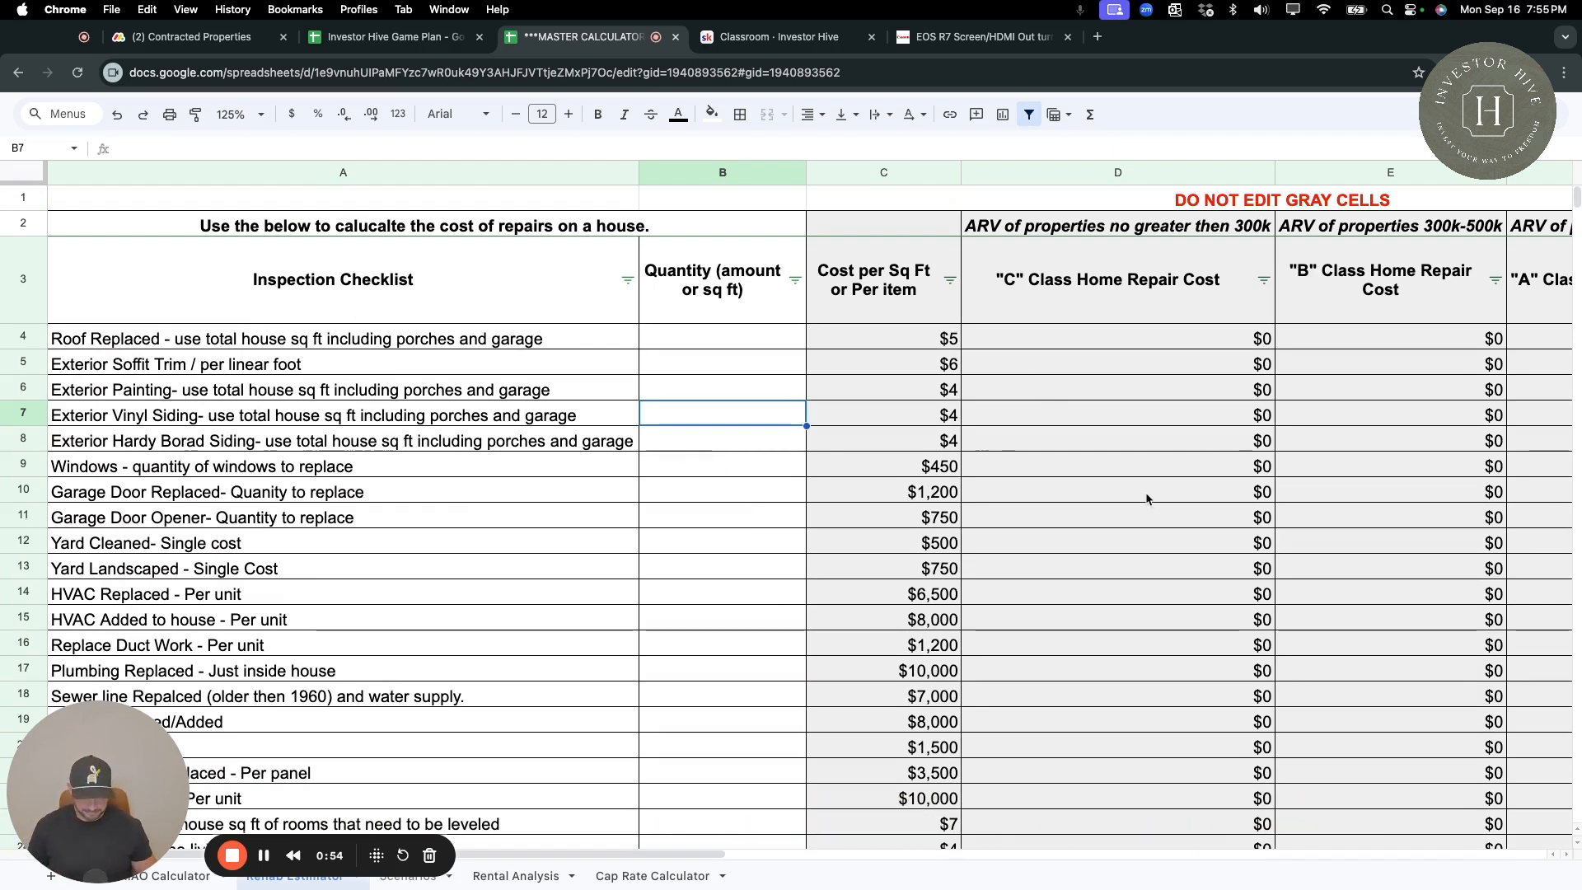
scroll(959, 312, "right", 4)
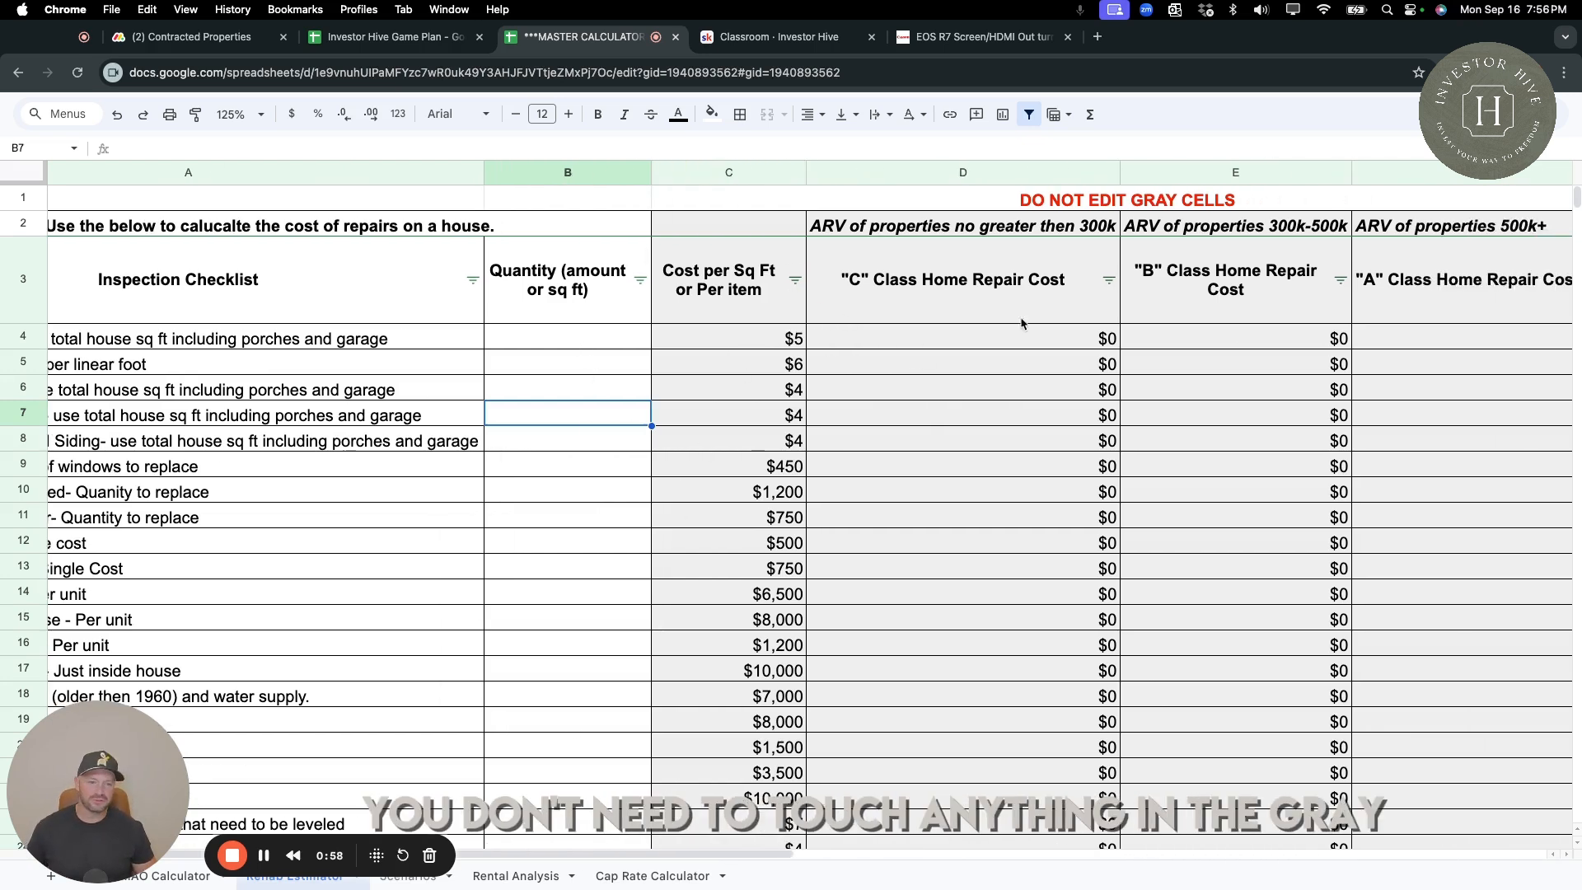
scroll(1381, 350, "right", 5)
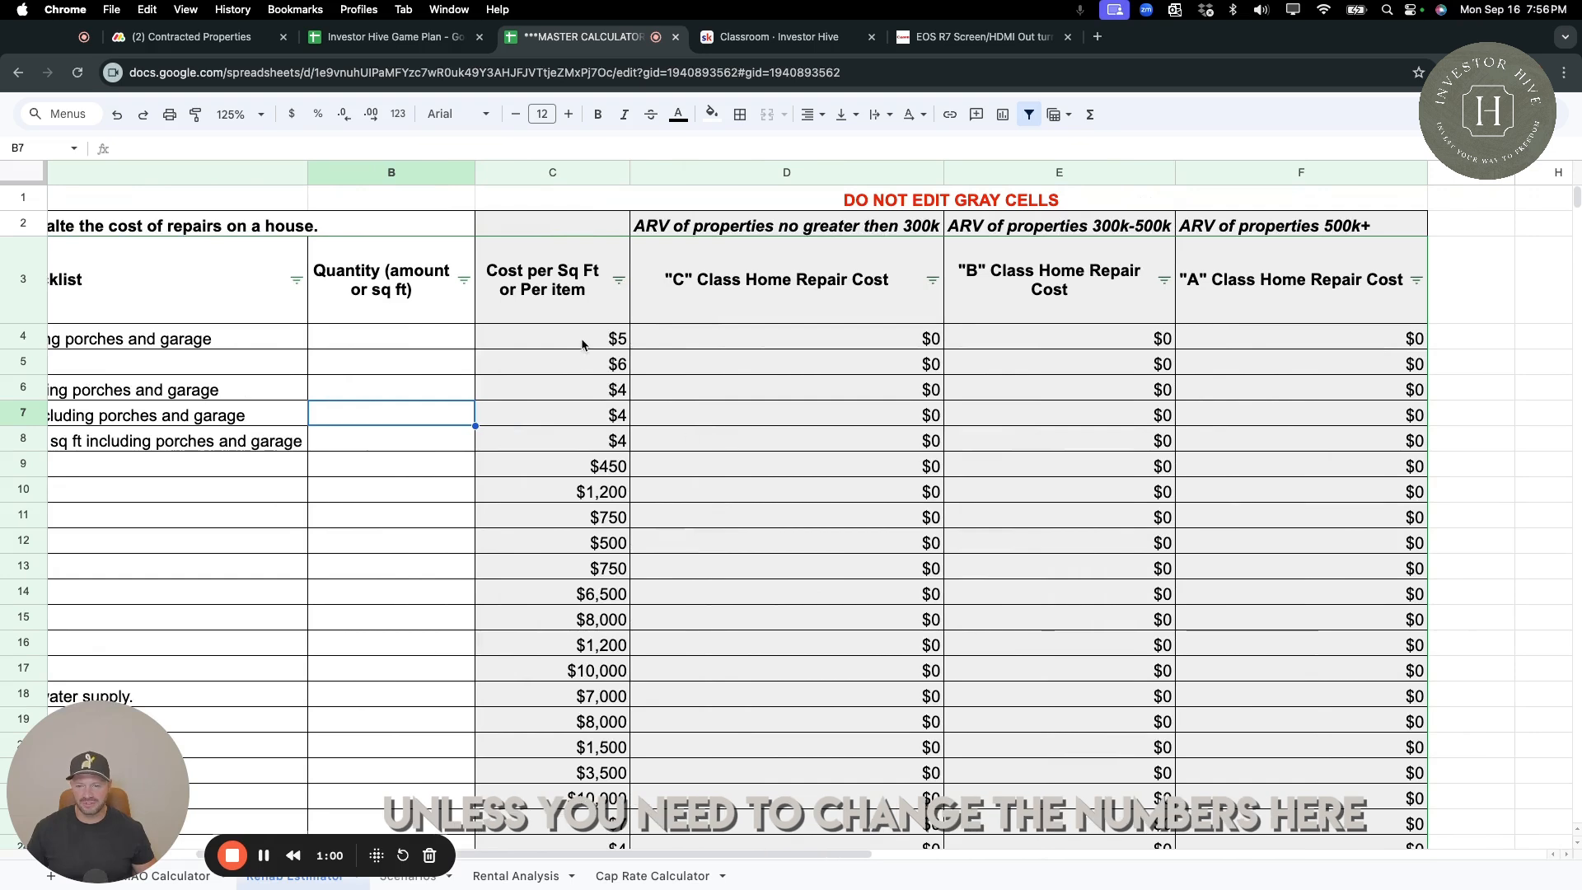
left_click(595, 419)
left_click(579, 525)
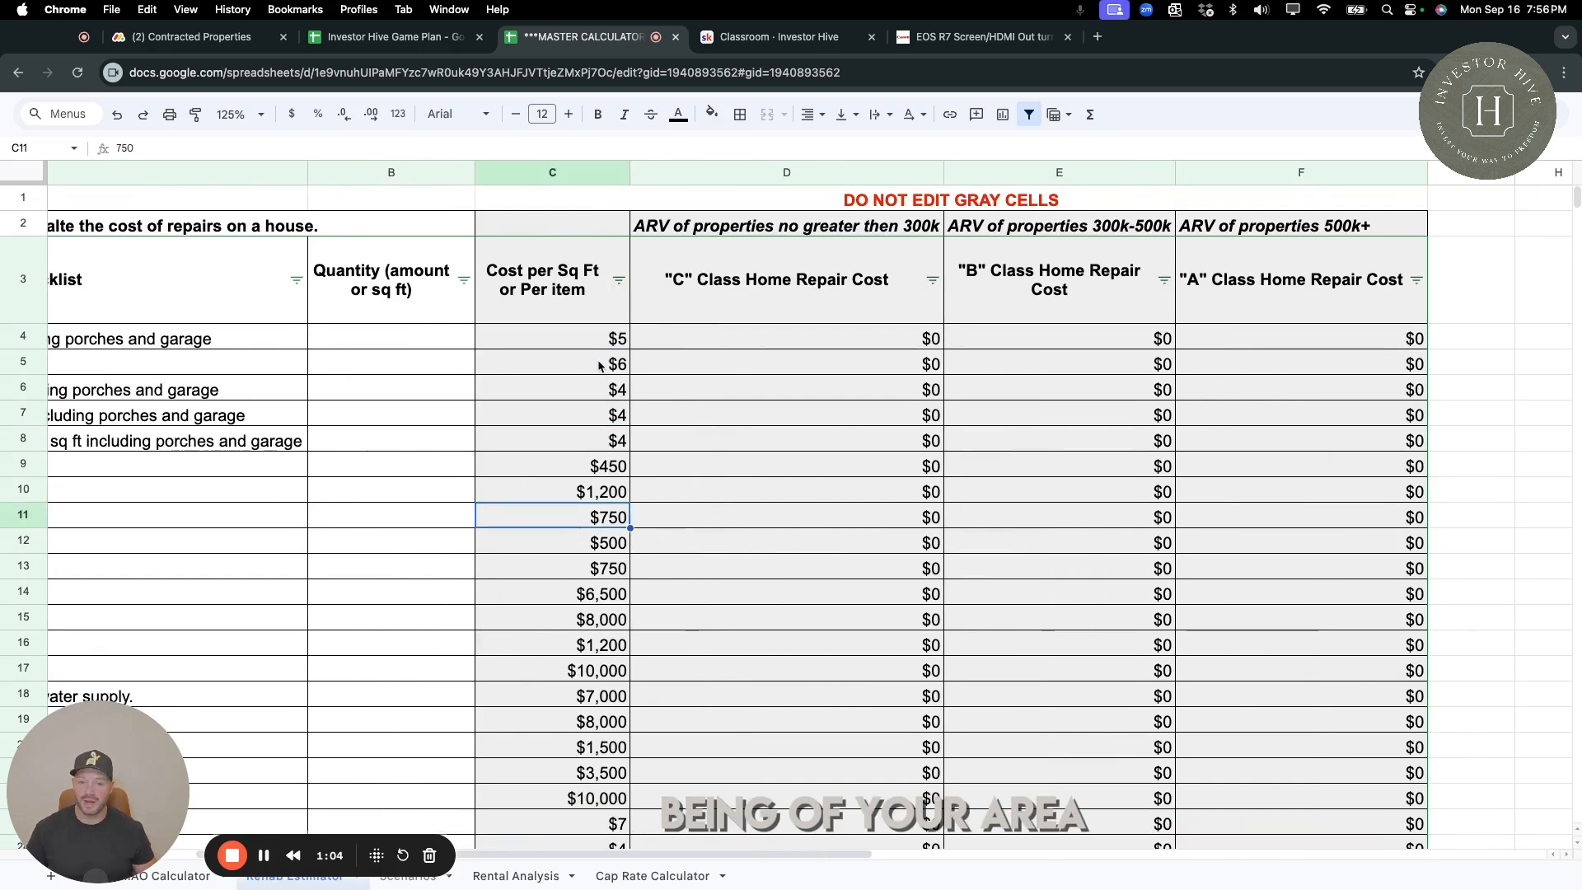
left_click(721, 293)
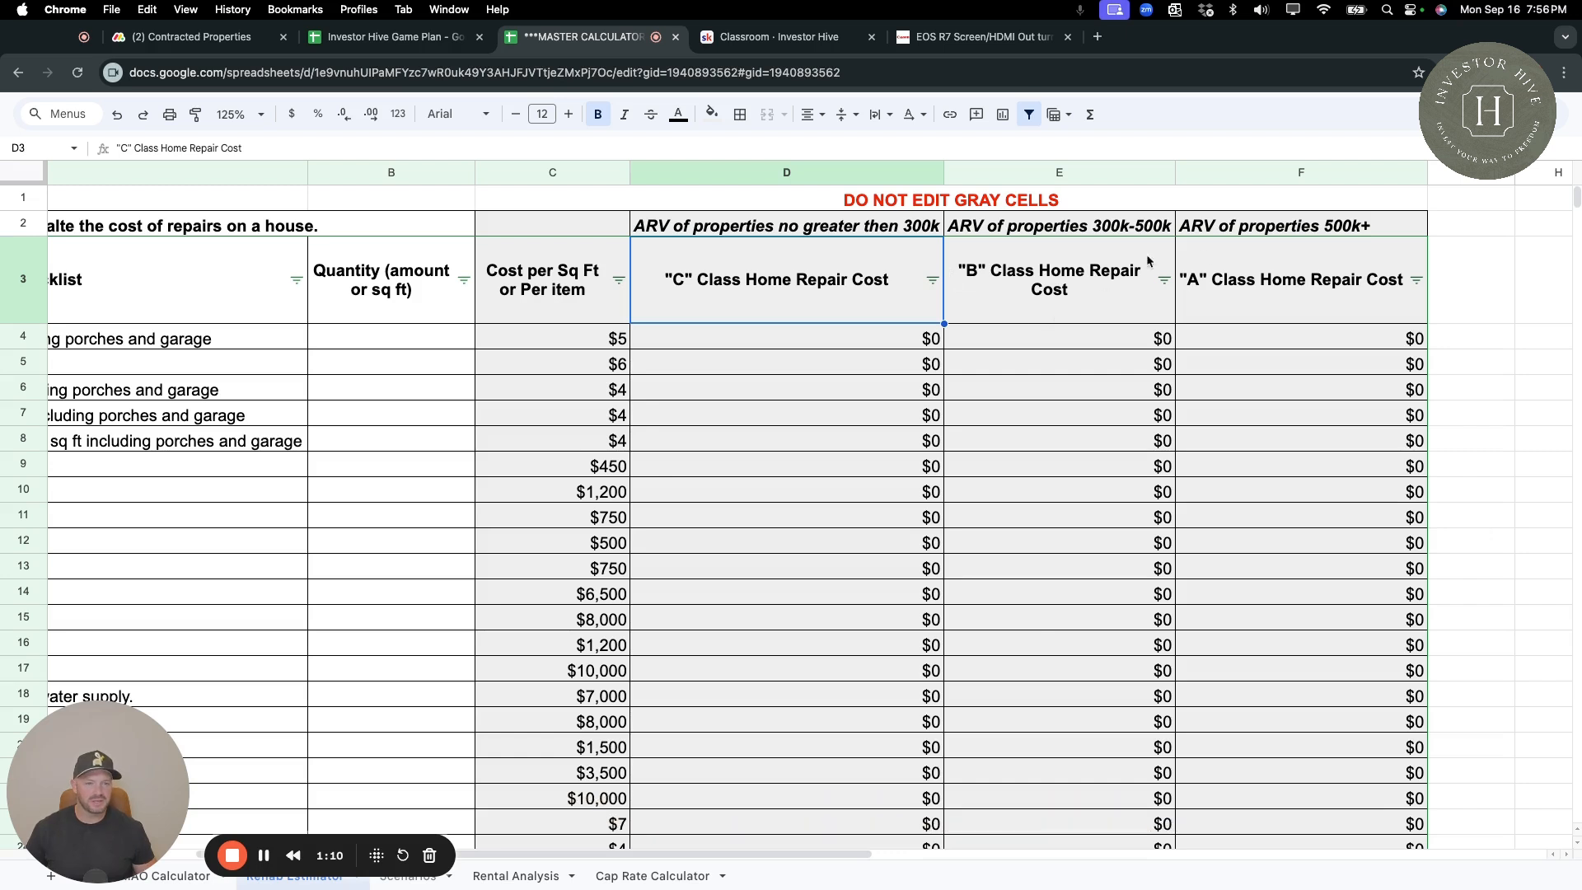
left_click(987, 276)
left_click(1134, 229)
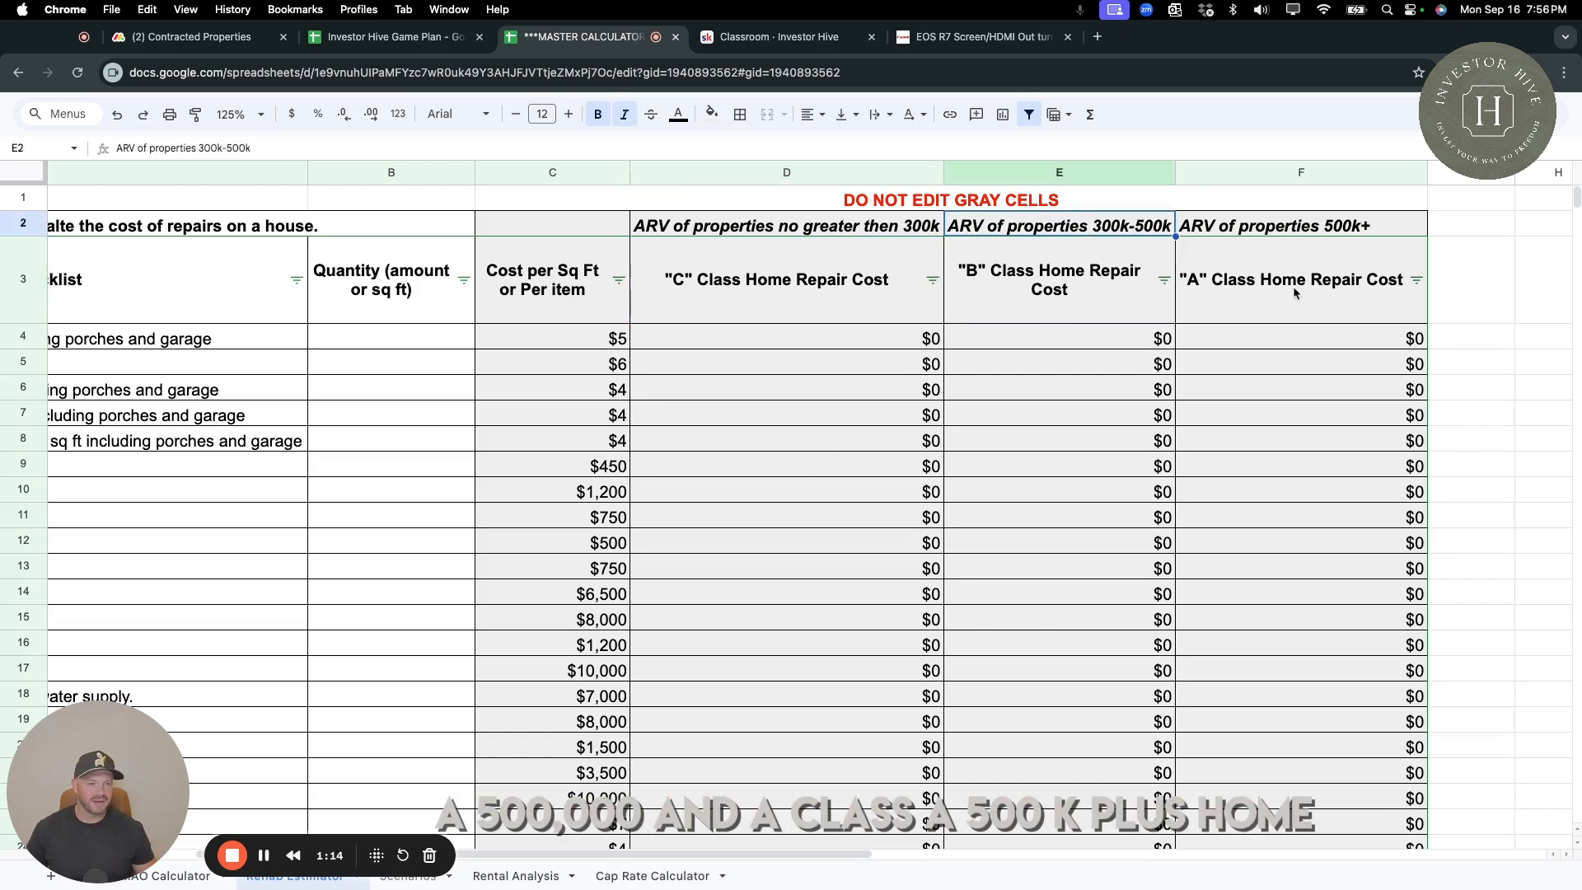
left_click(1370, 230)
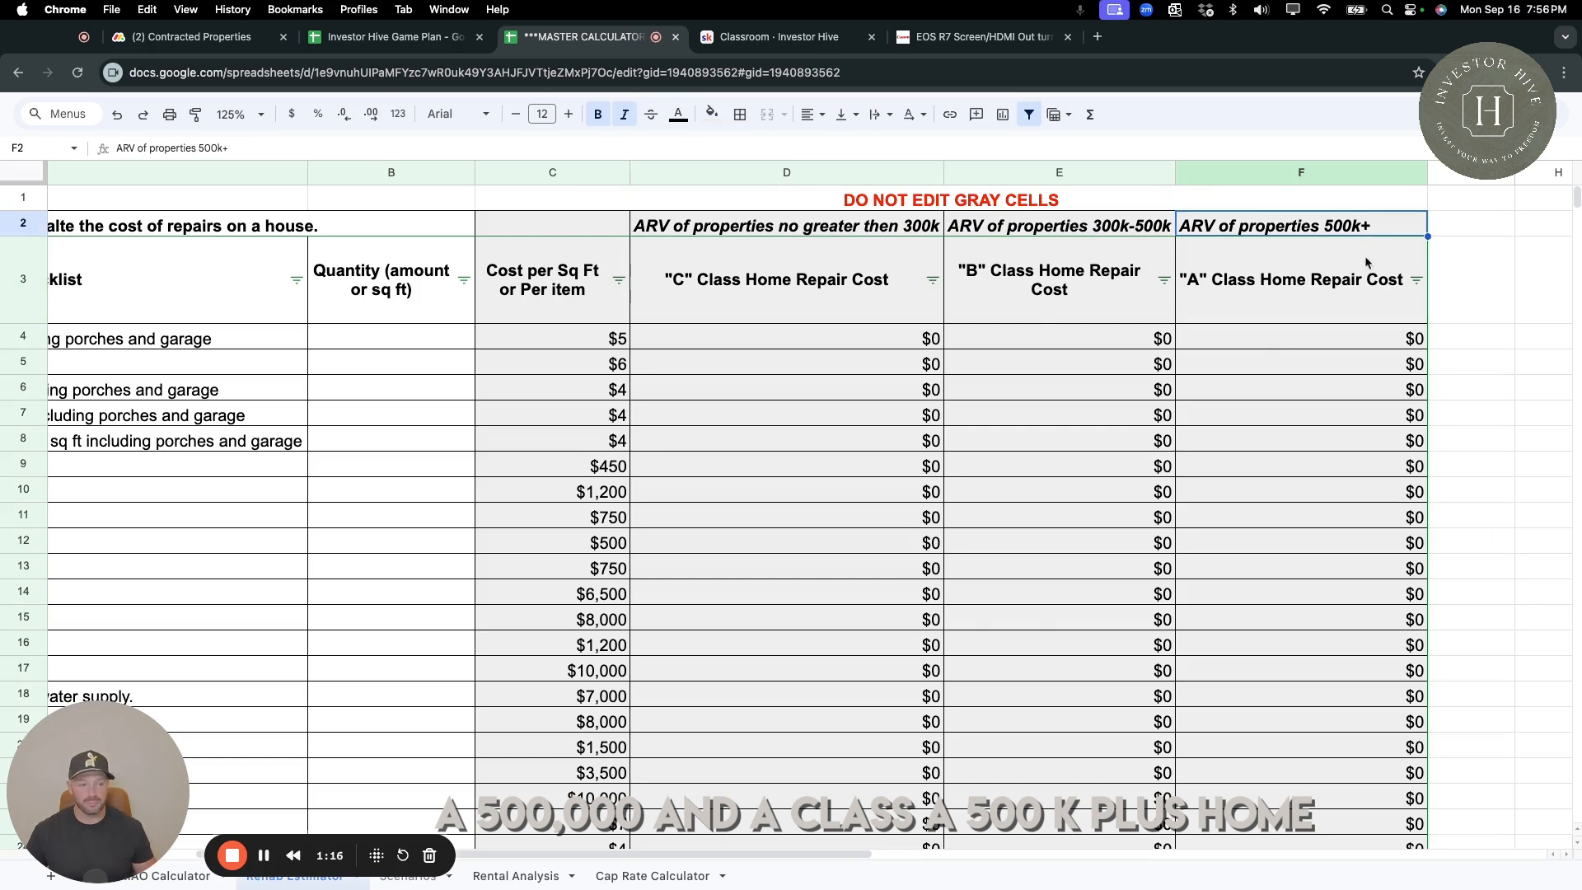
scroll(334, 412, "left", 3)
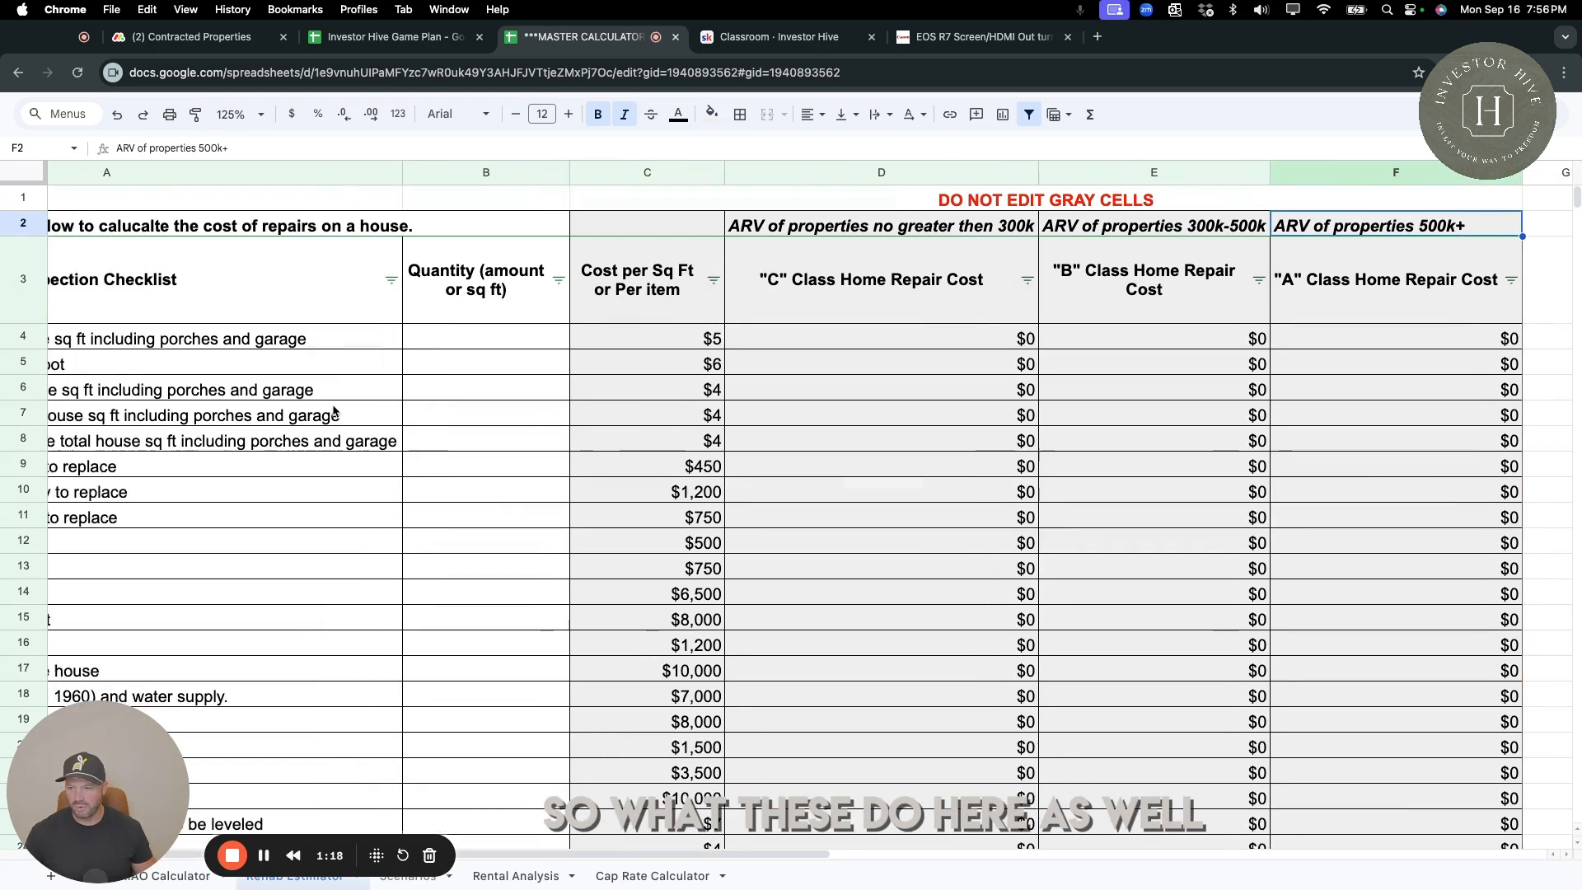
scroll(260, 350, "left", 5)
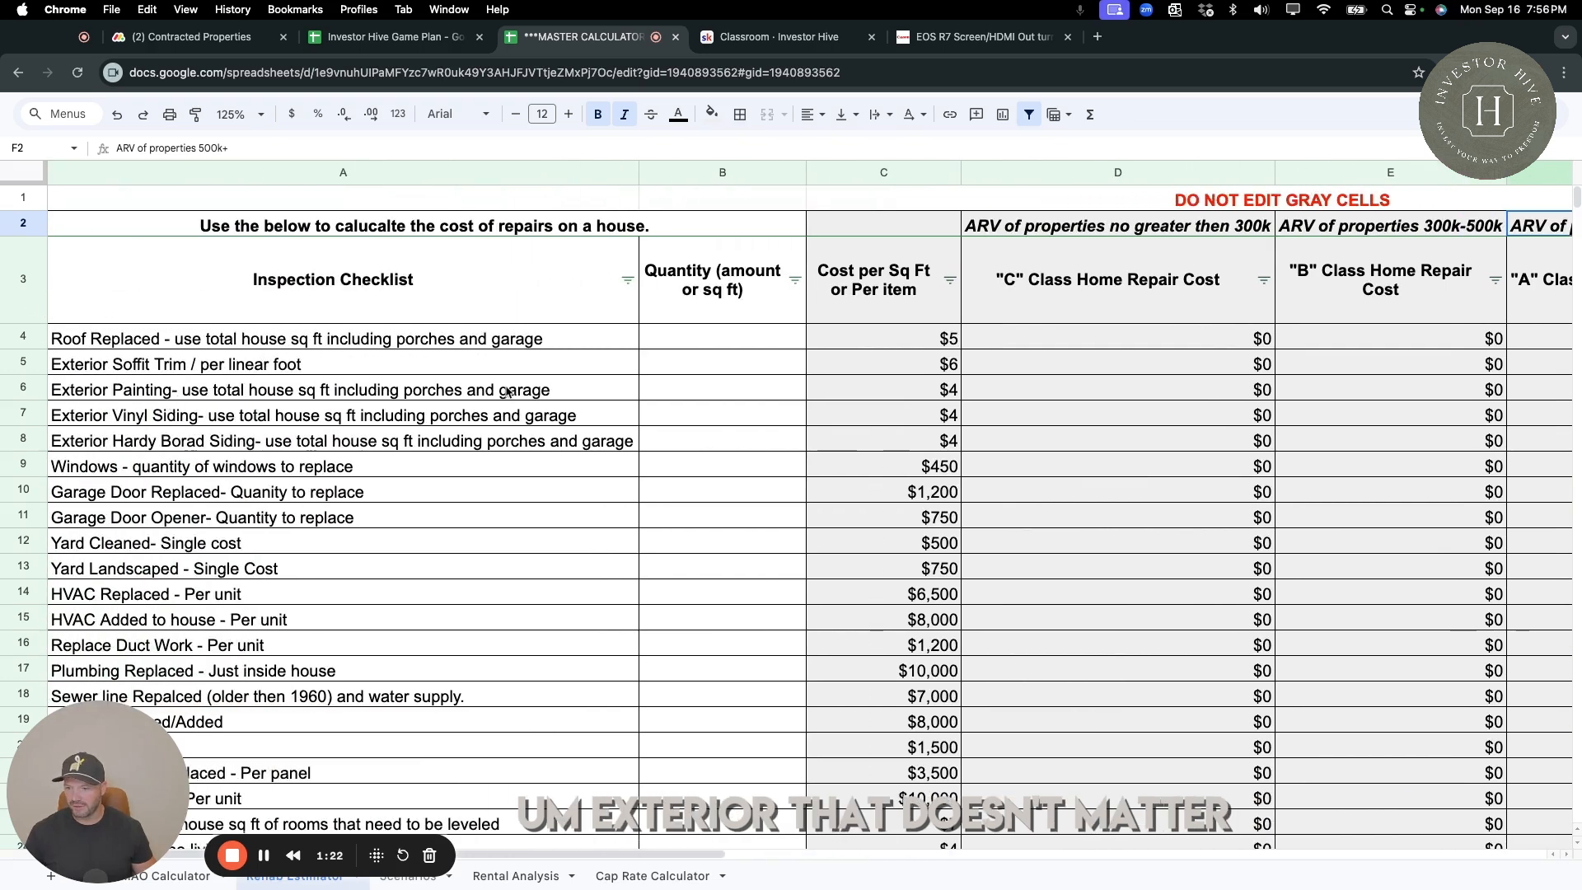
Enter 10 as the quantity of windows to replace.
left_click(725, 475)
type("10")
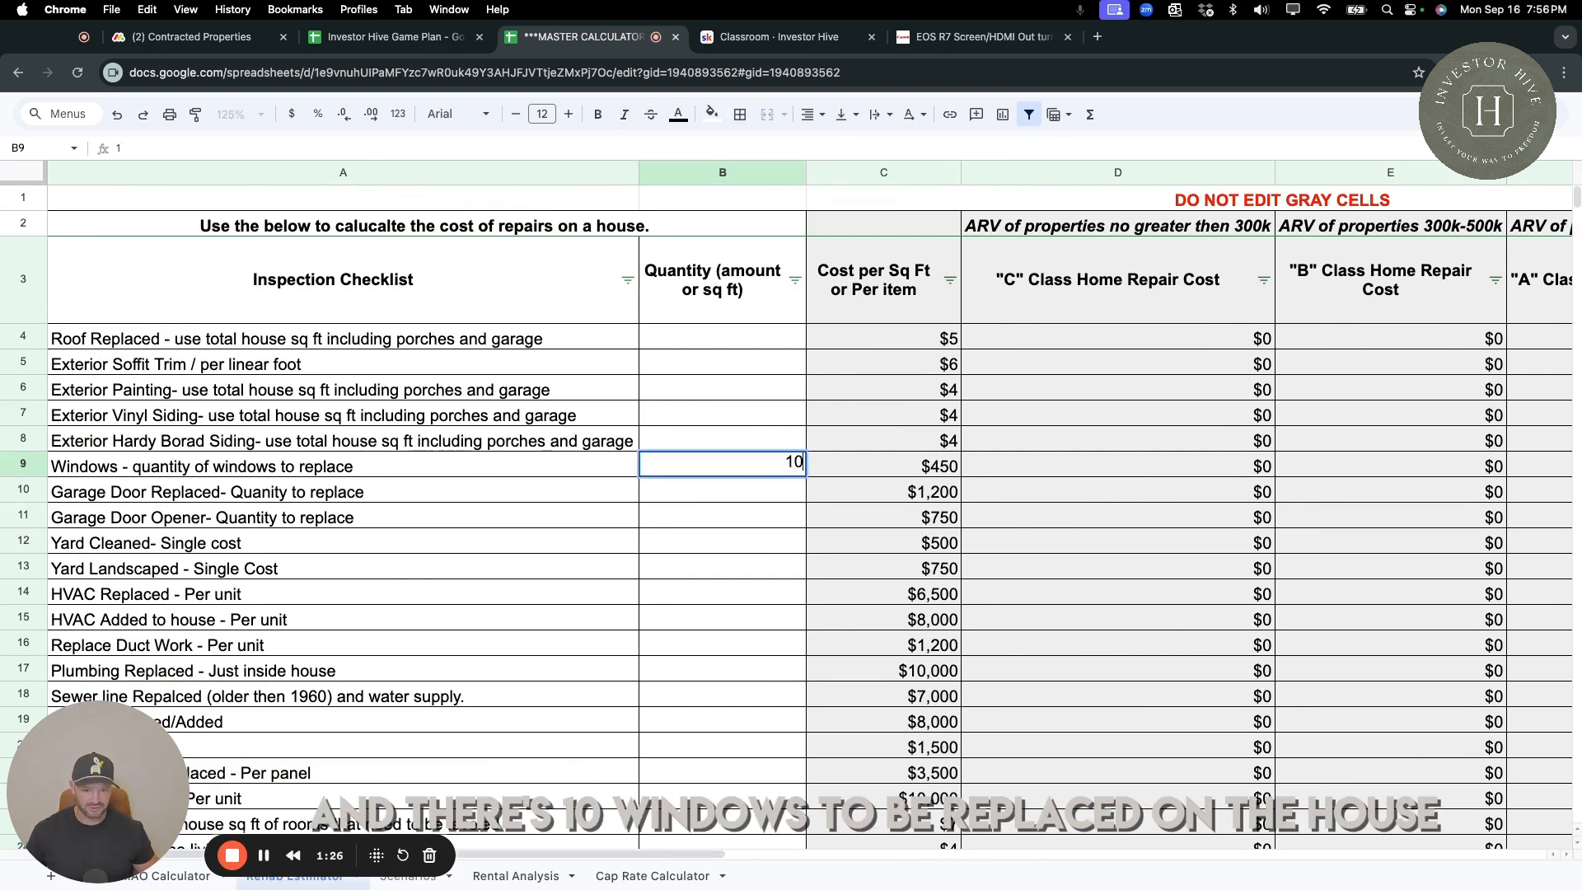
key("Return")
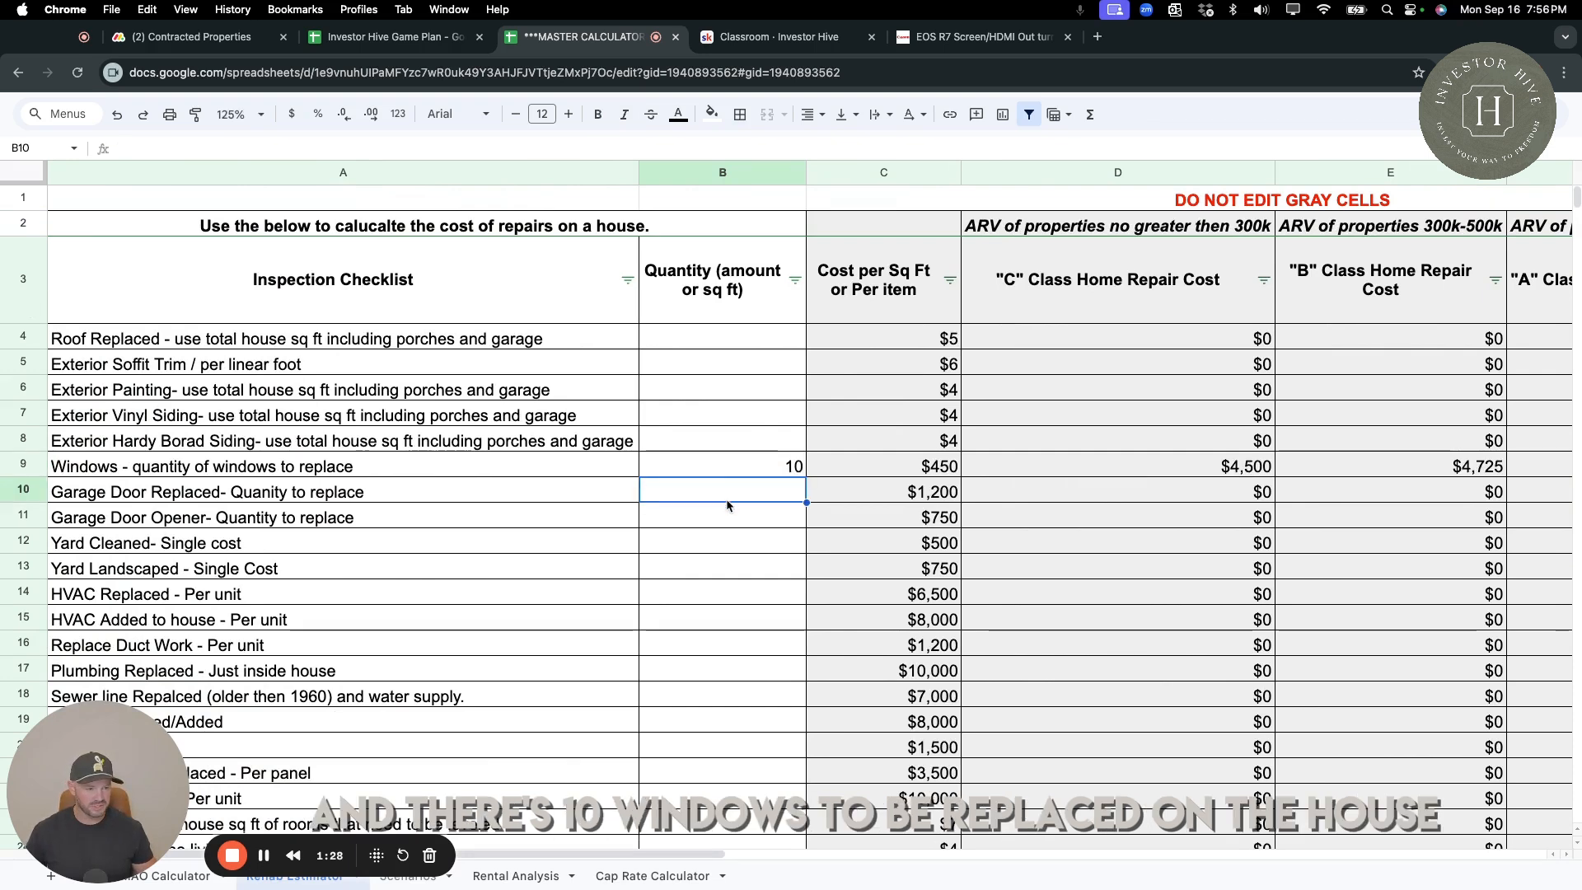
Compare the windows repair cost formulas across the C, B and A class home columns.
scroll(858, 470, "right", 2)
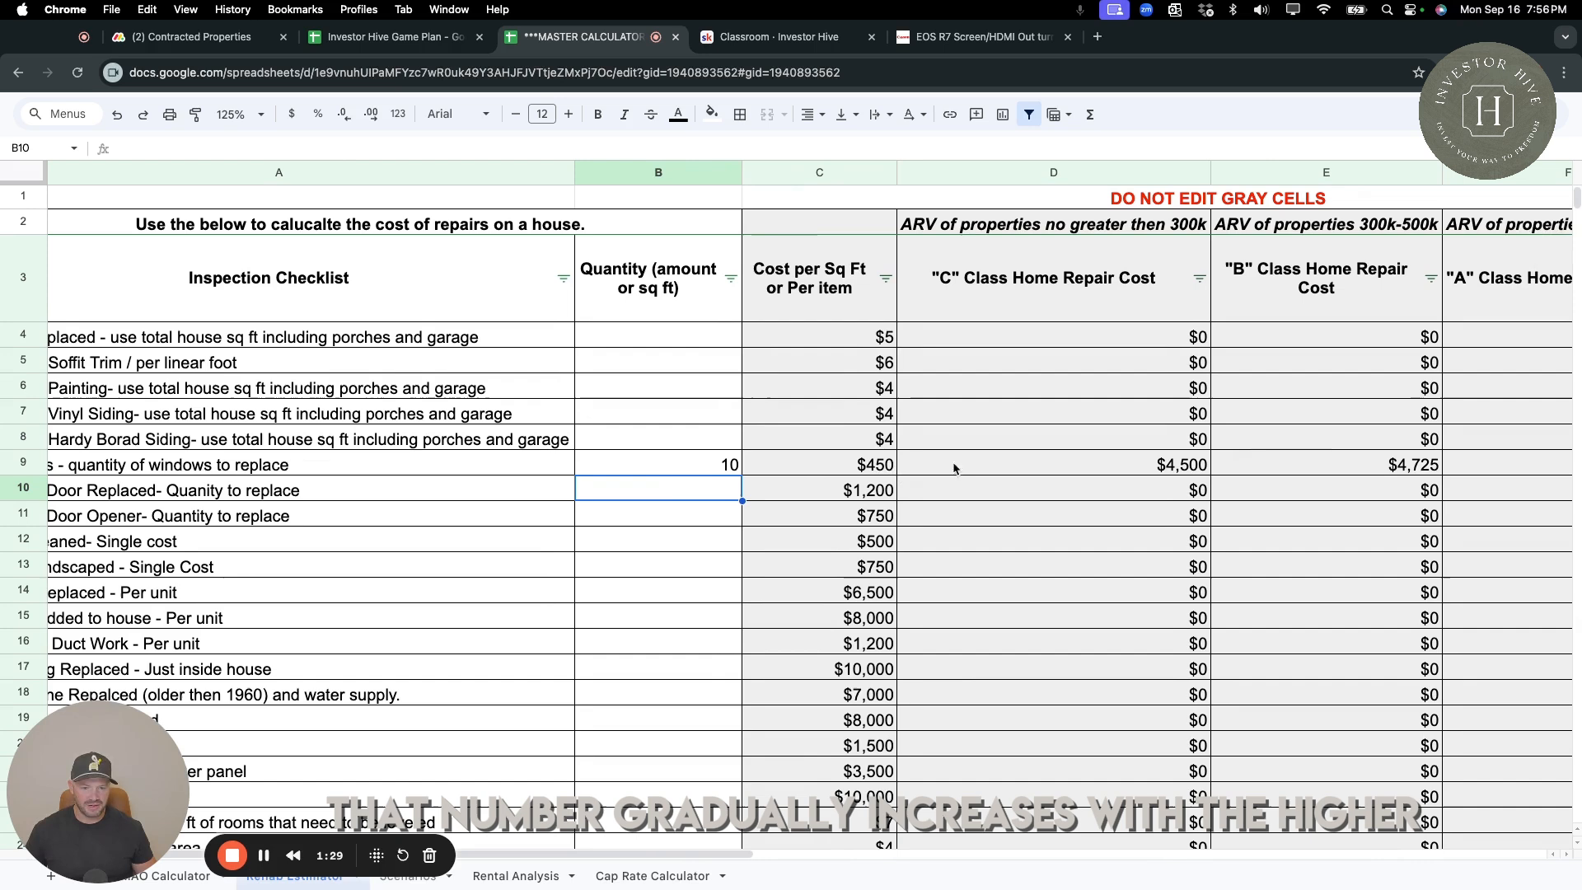
left_click(1170, 464)
left_click(1364, 470)
scroll(1362, 468, "right", 4)
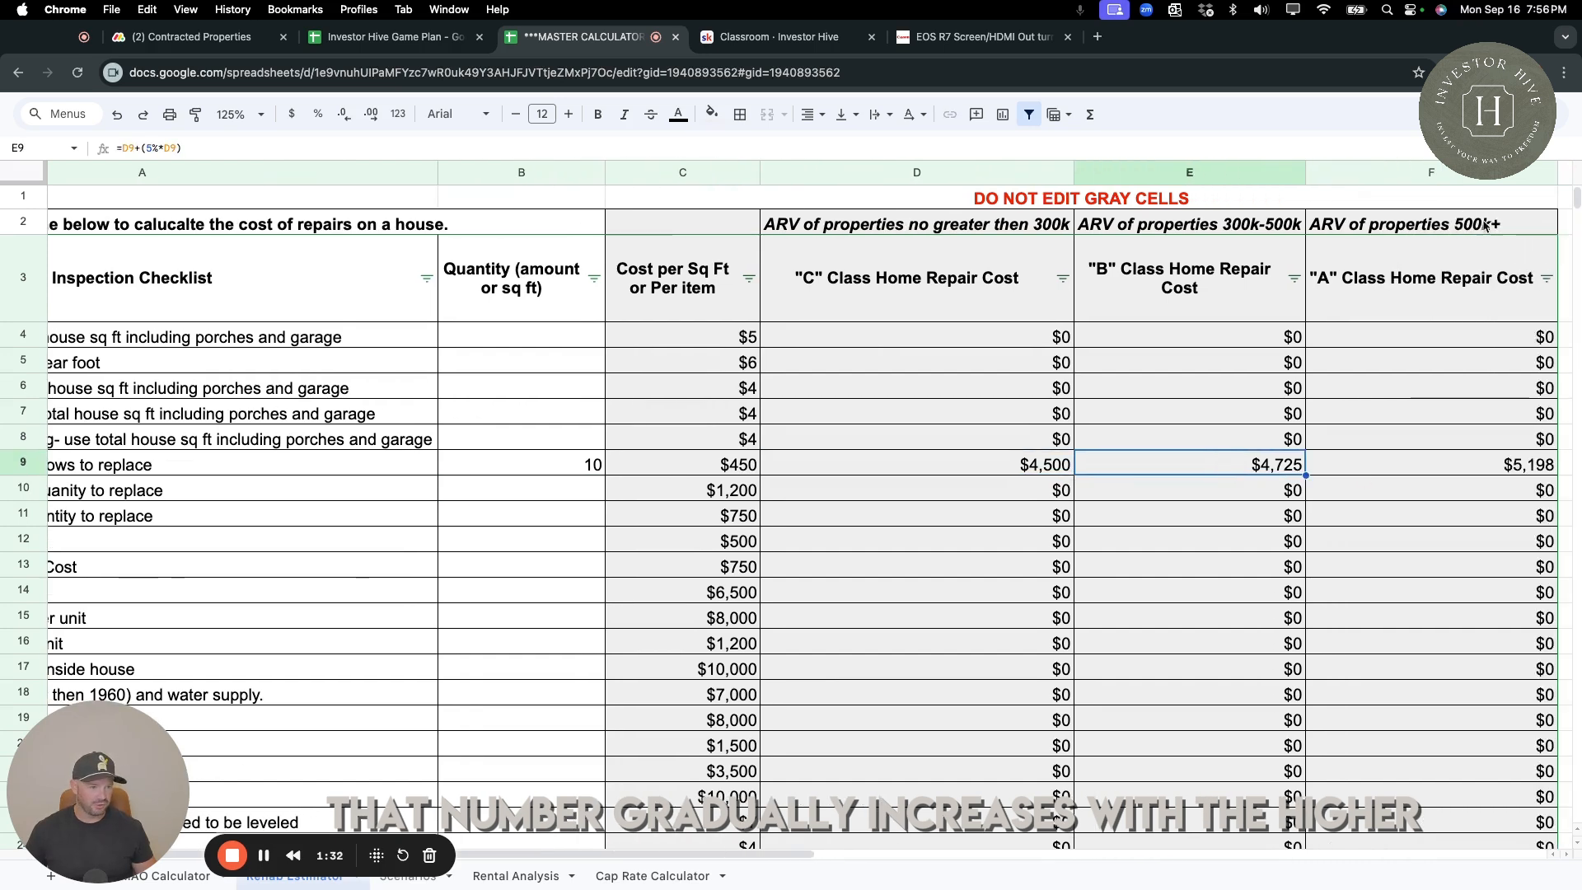
left_click(1538, 471)
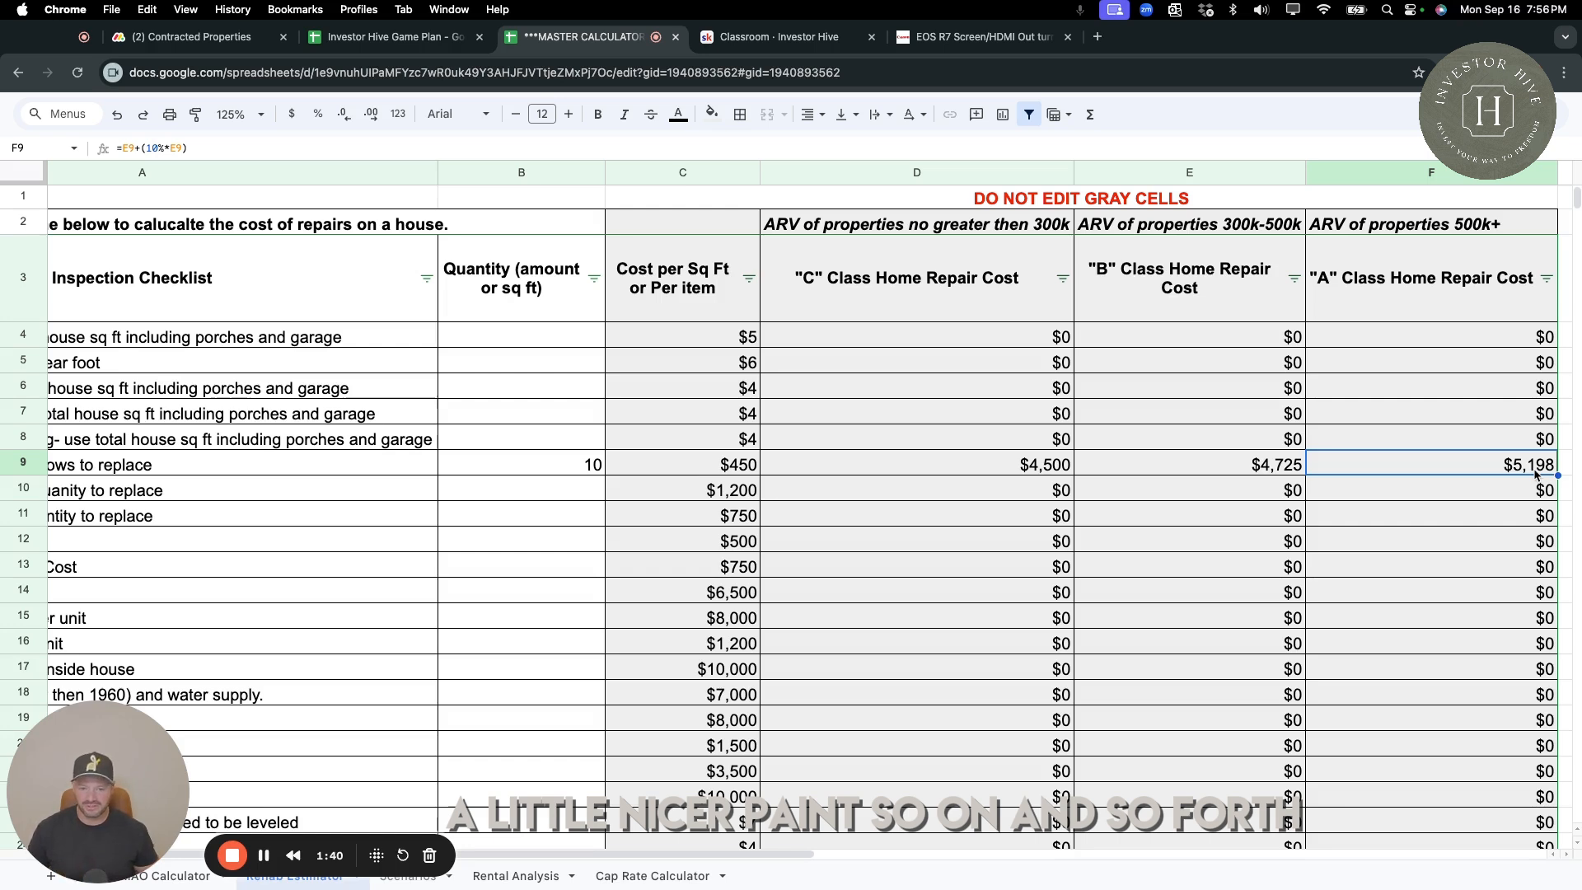
left_click(1237, 474)
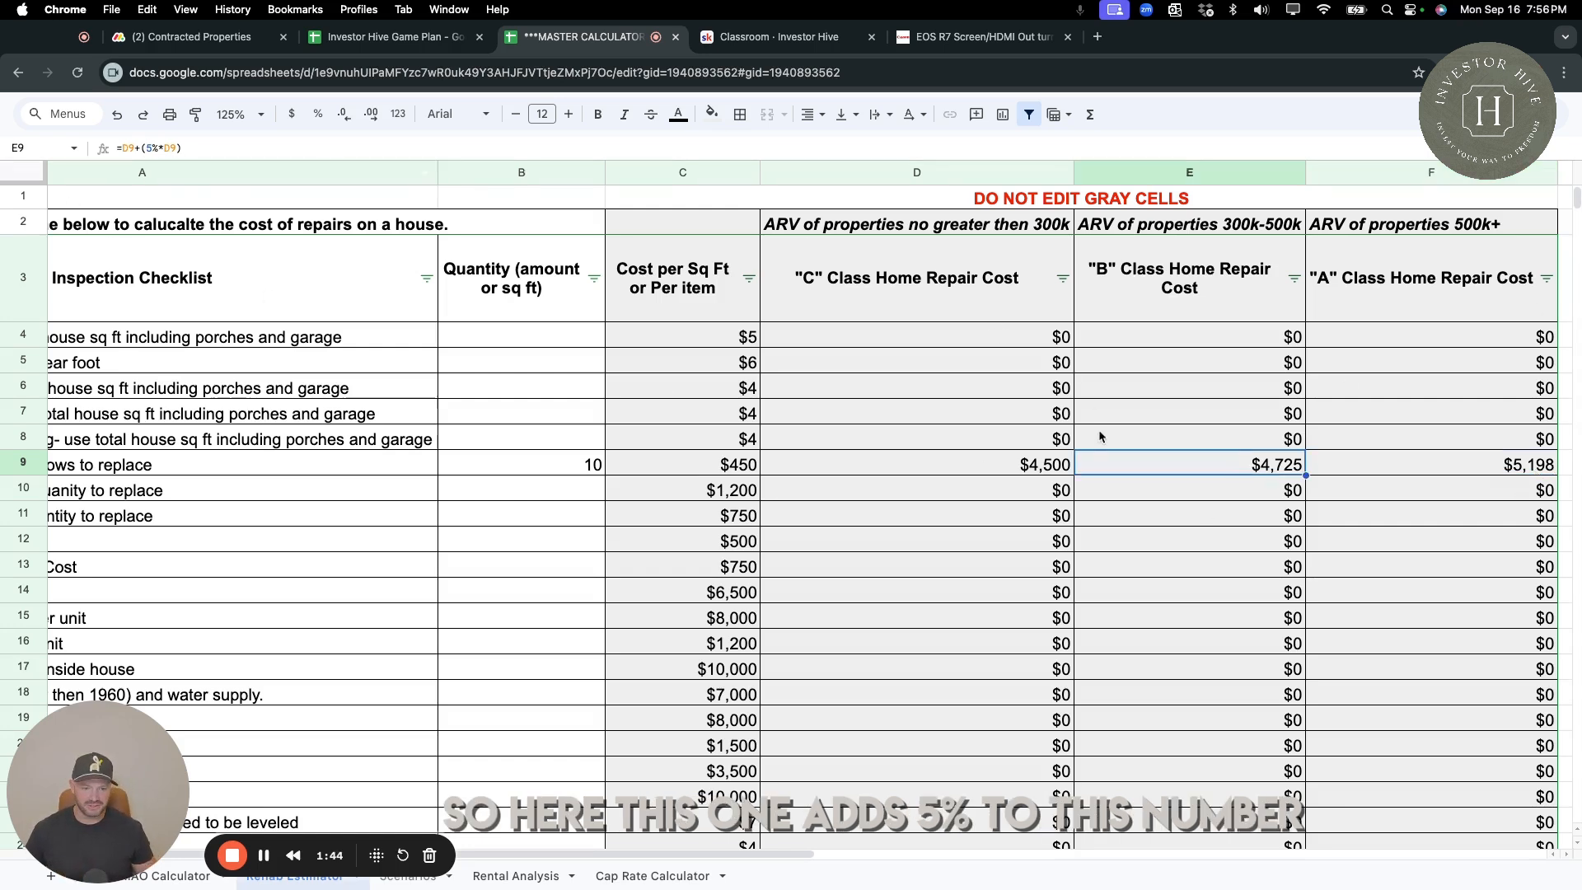
left_click(1523, 472)
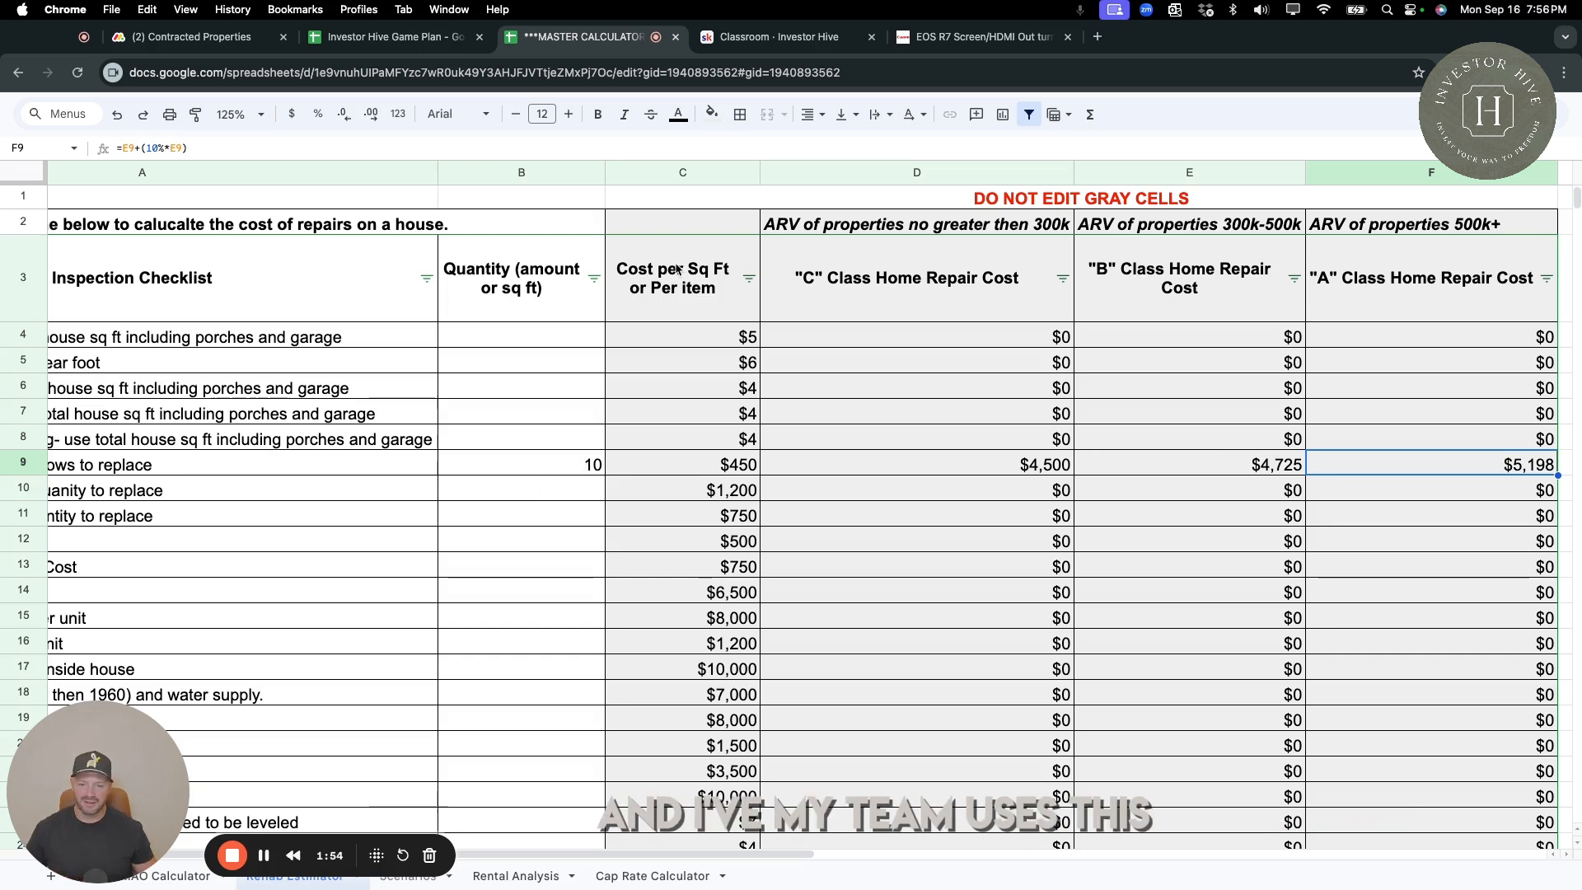
Clear the quantity of windows to replace.
left_click(587, 466)
scroll(585, 462, "left", 5)
key("Delete")
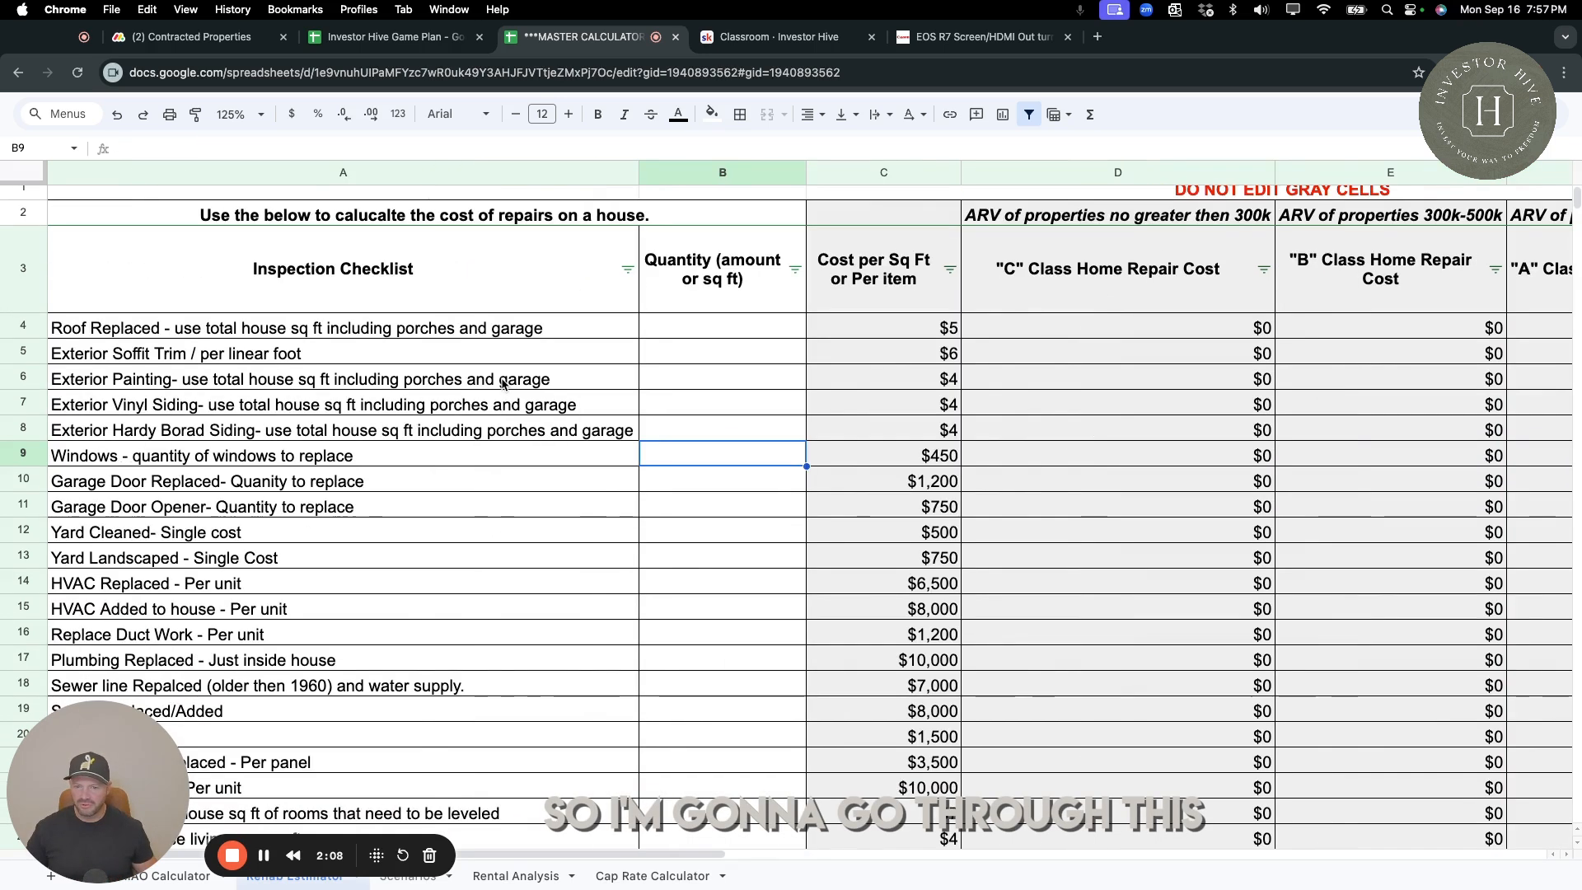
Check the house's living square feet on the MAO Calculator sheet for the roof item, and return to the Rehab Estimator sheet.
scroll(516, 439, "down", 1)
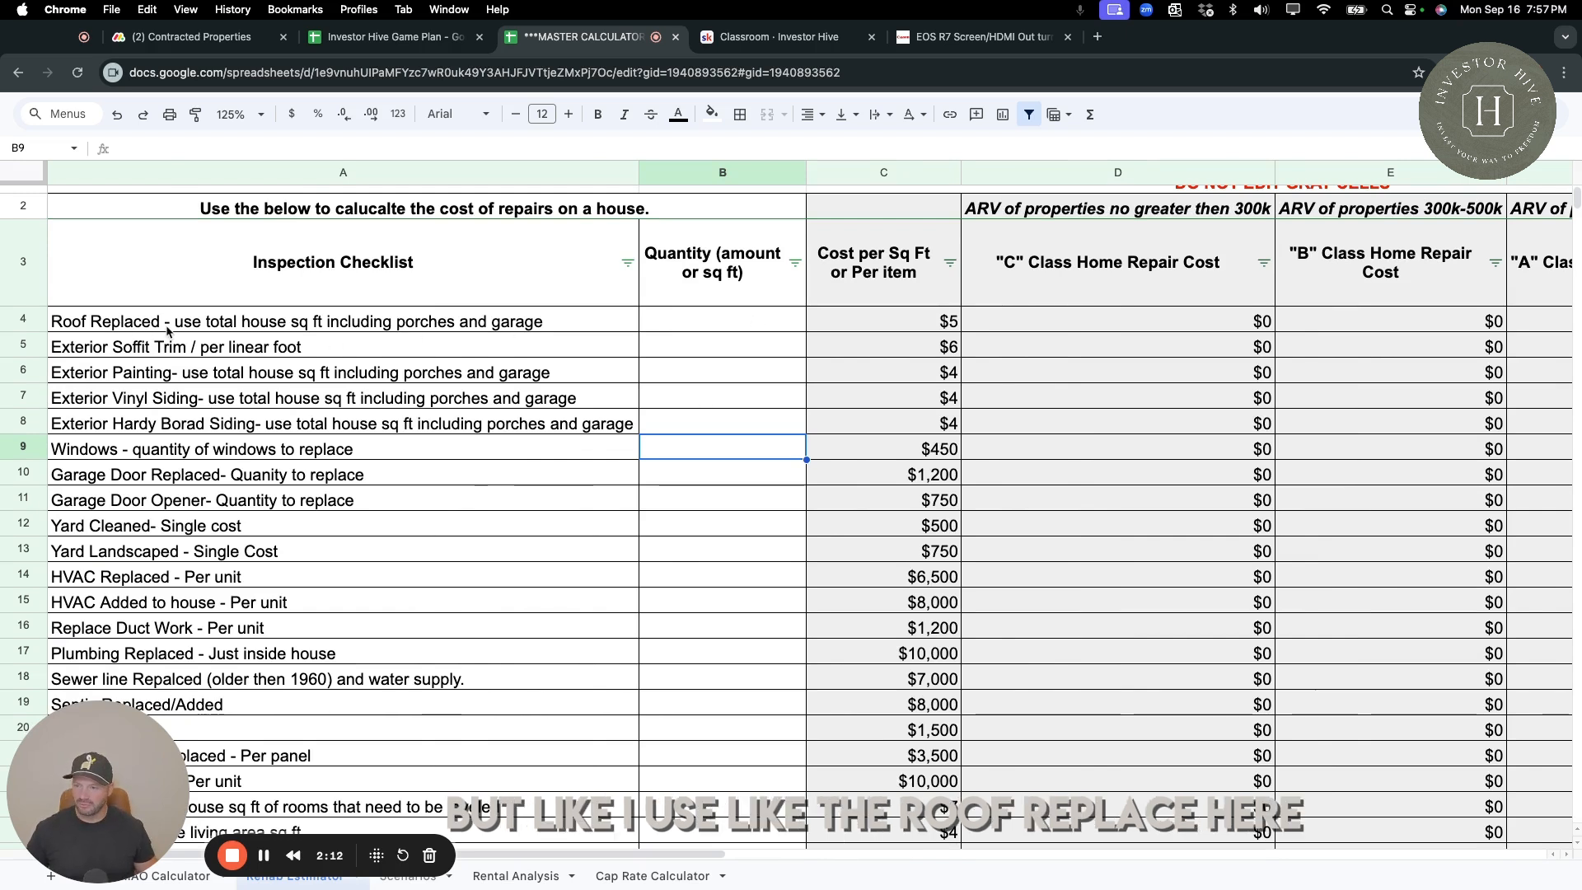
left_click(223, 326)
scroll(222, 331, "up", 1)
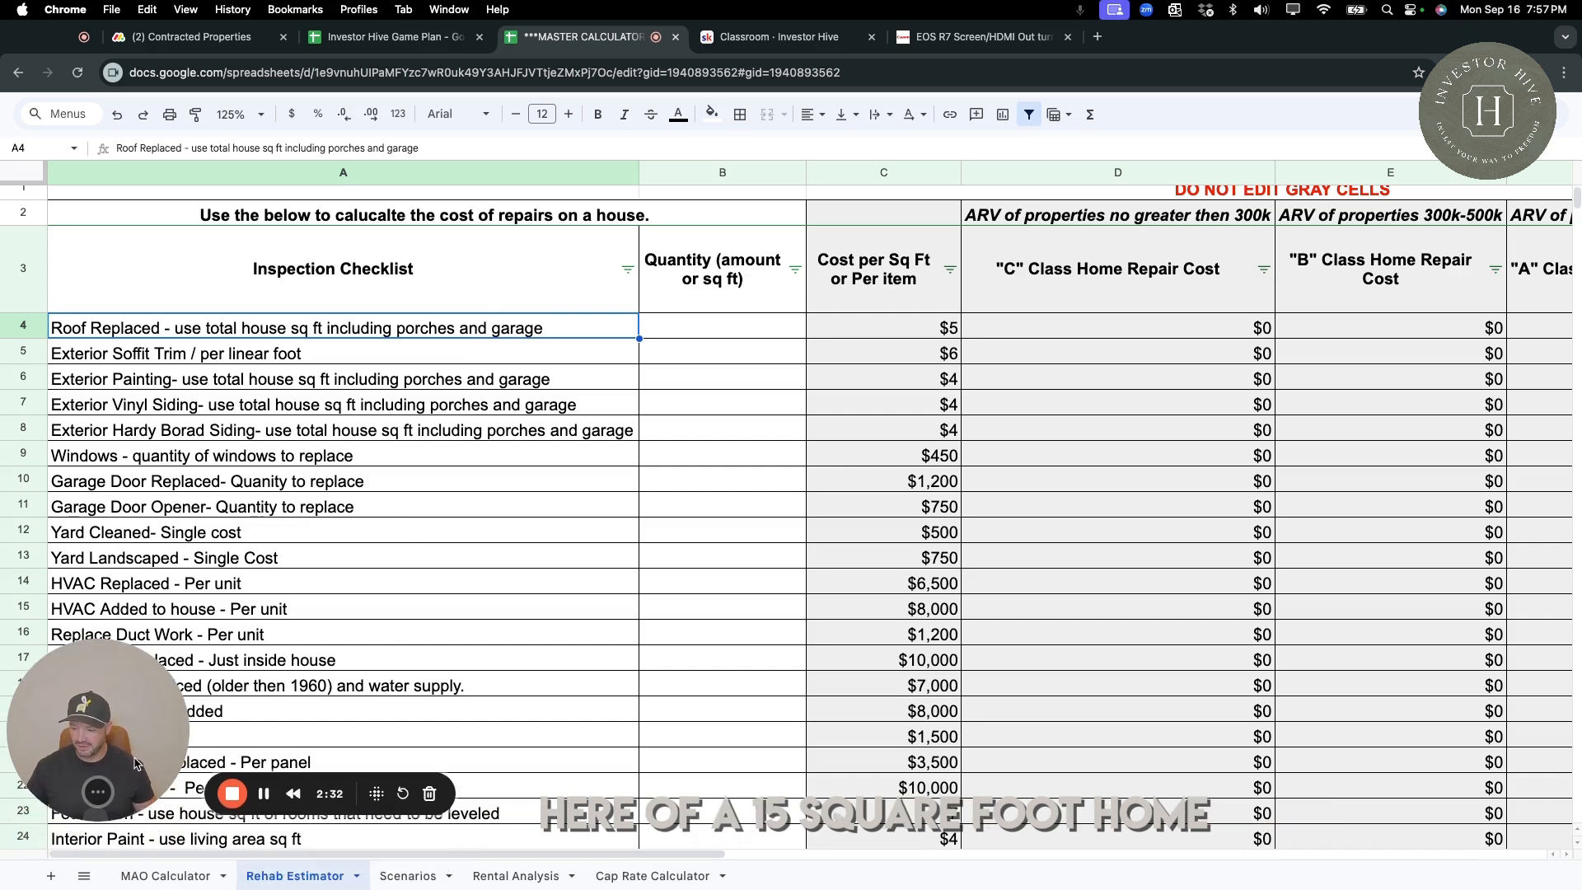
left_click(169, 877)
scroll(215, 318, "up", 2)
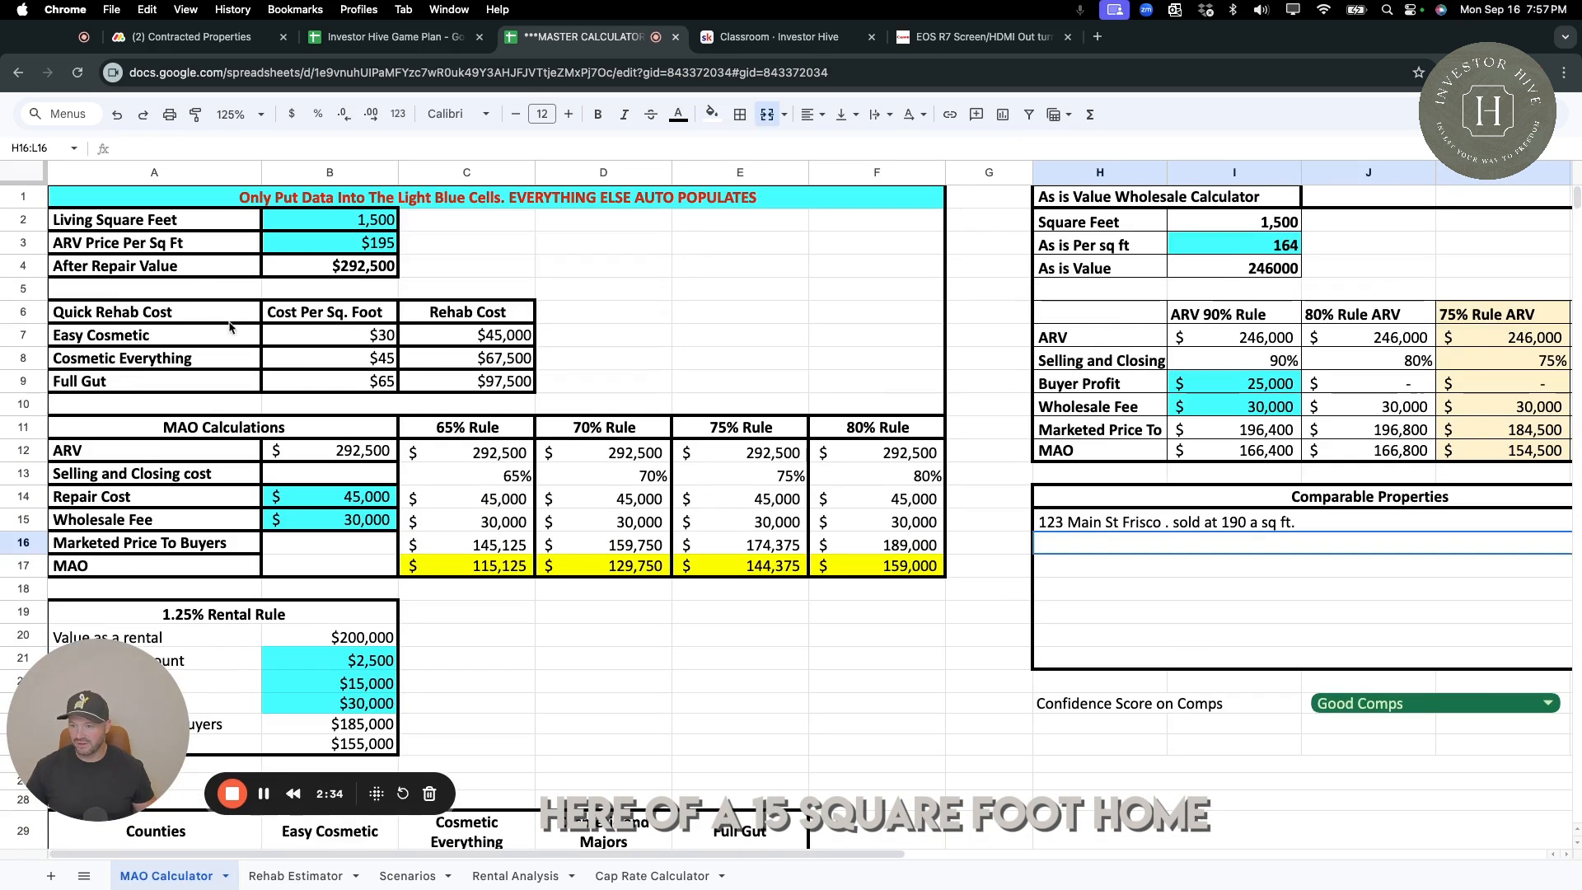
left_click(284, 876)
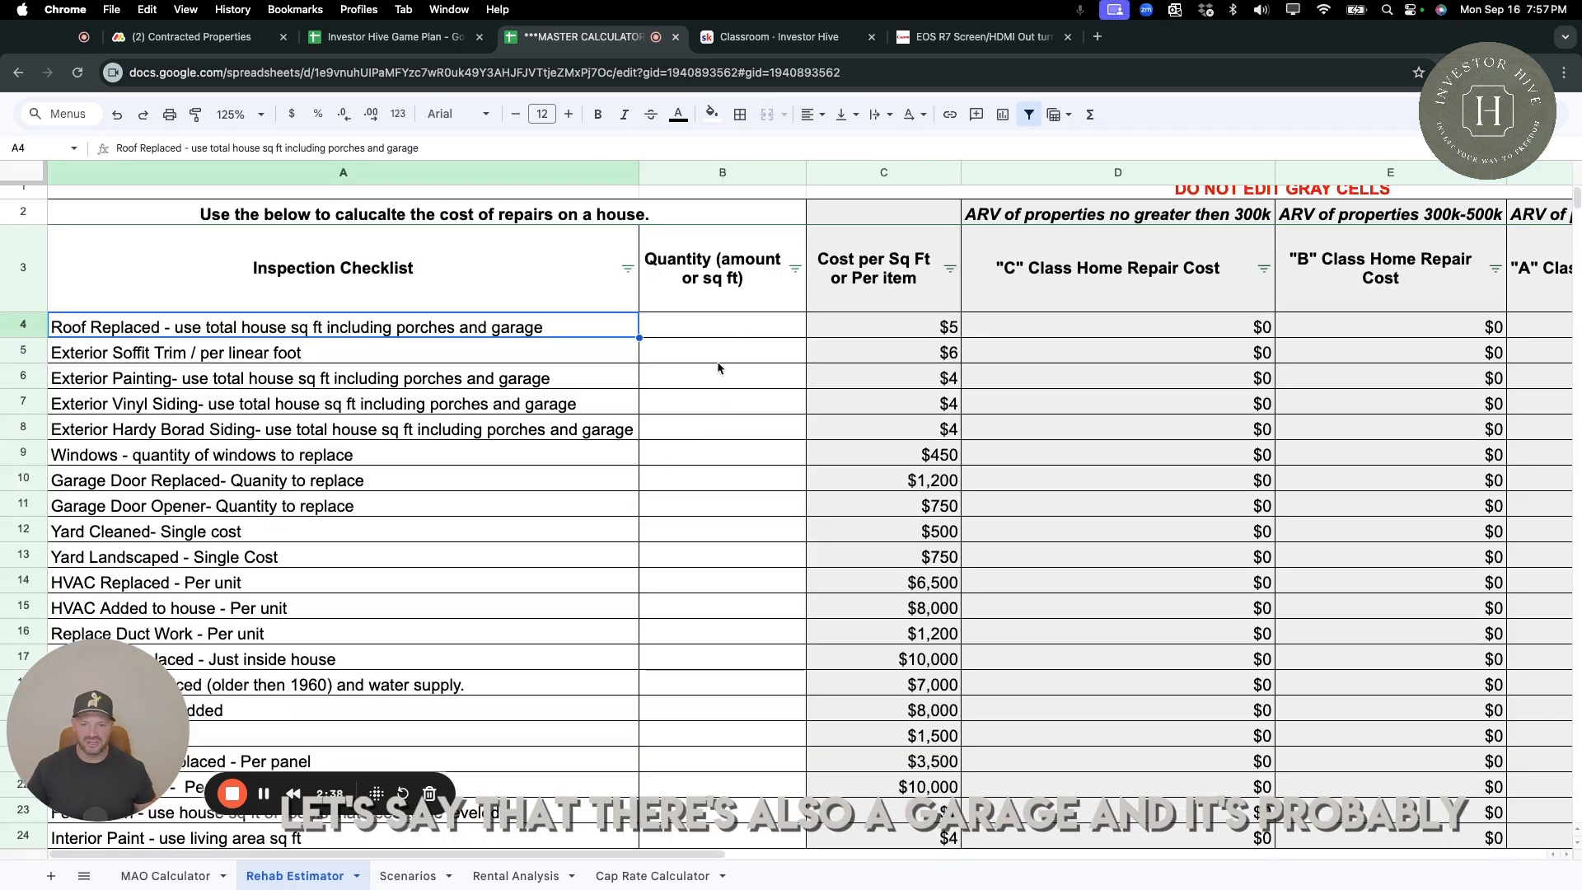
Enter 2000 as the Roof Replaced quantity and check its C class repair cost.
left_click(728, 338)
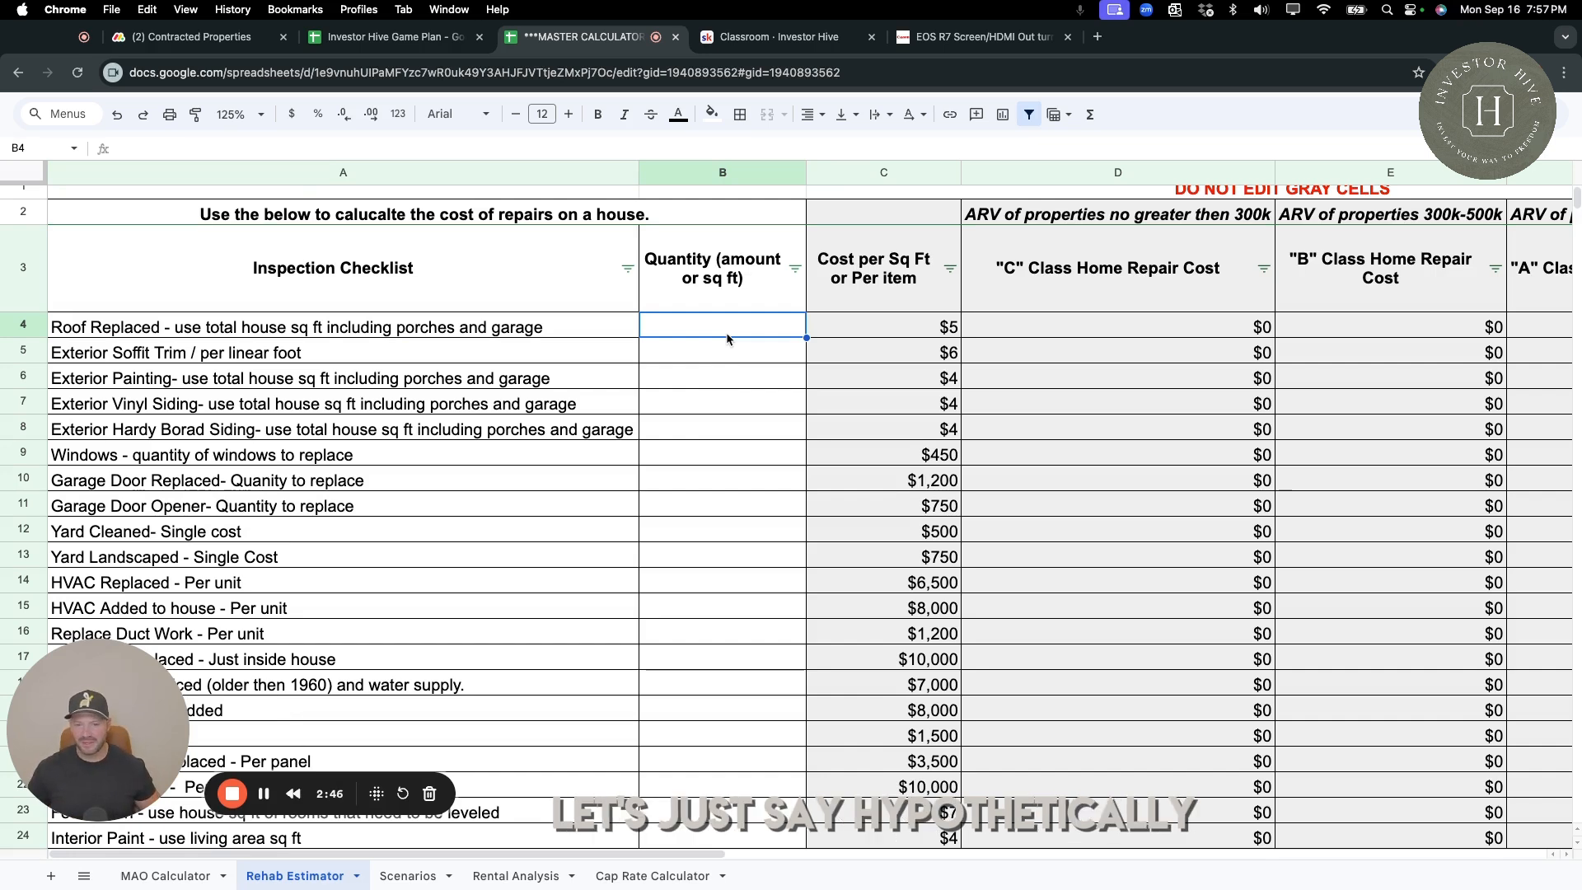
type("200")
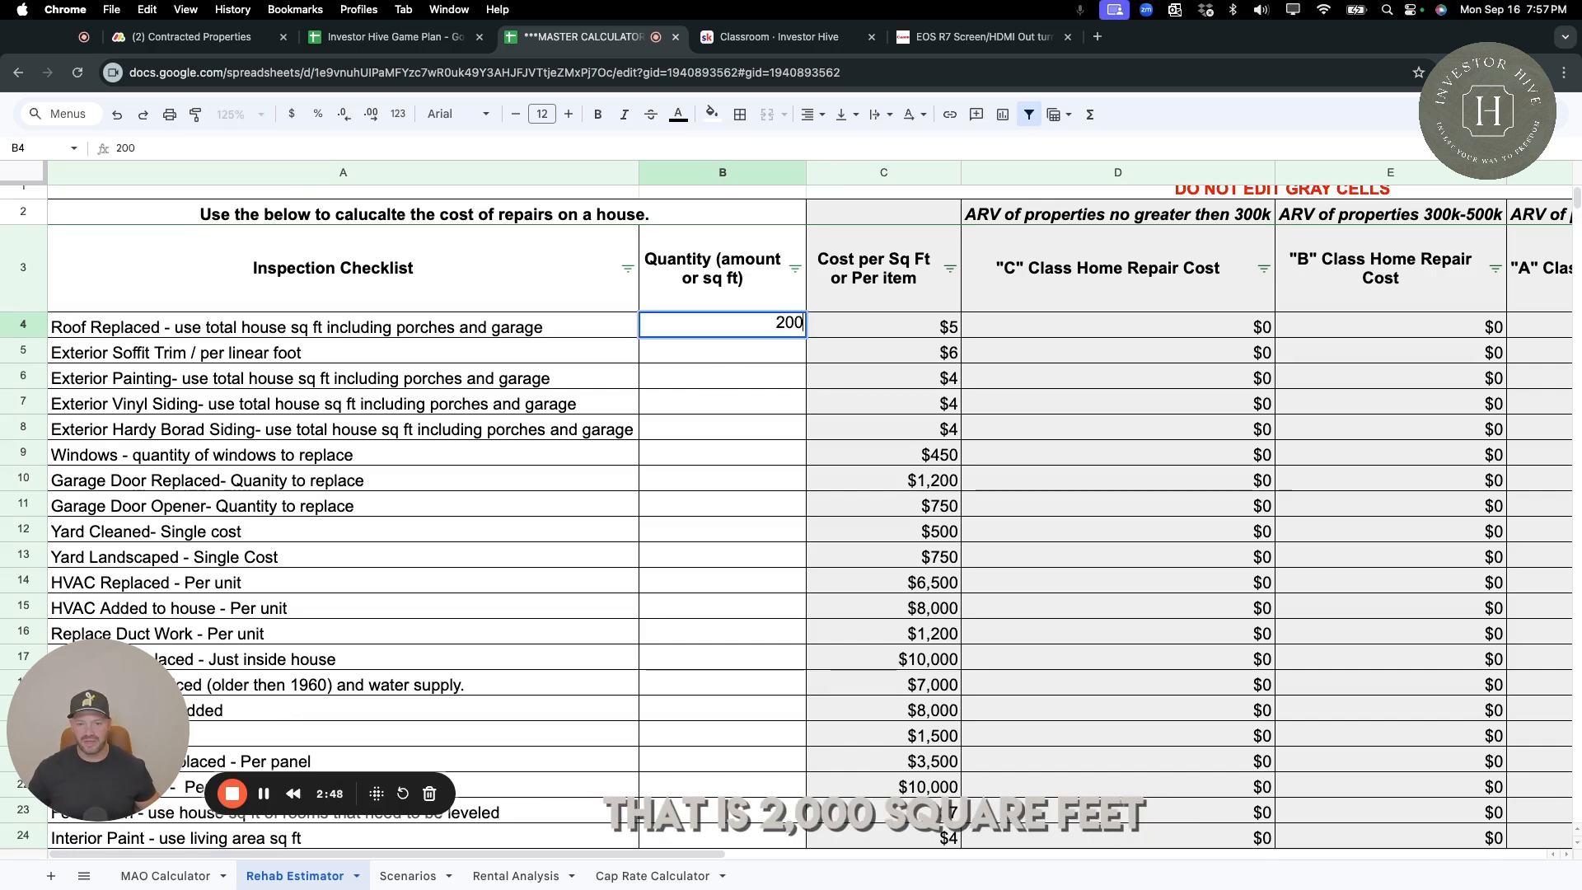
type("0")
key("Return")
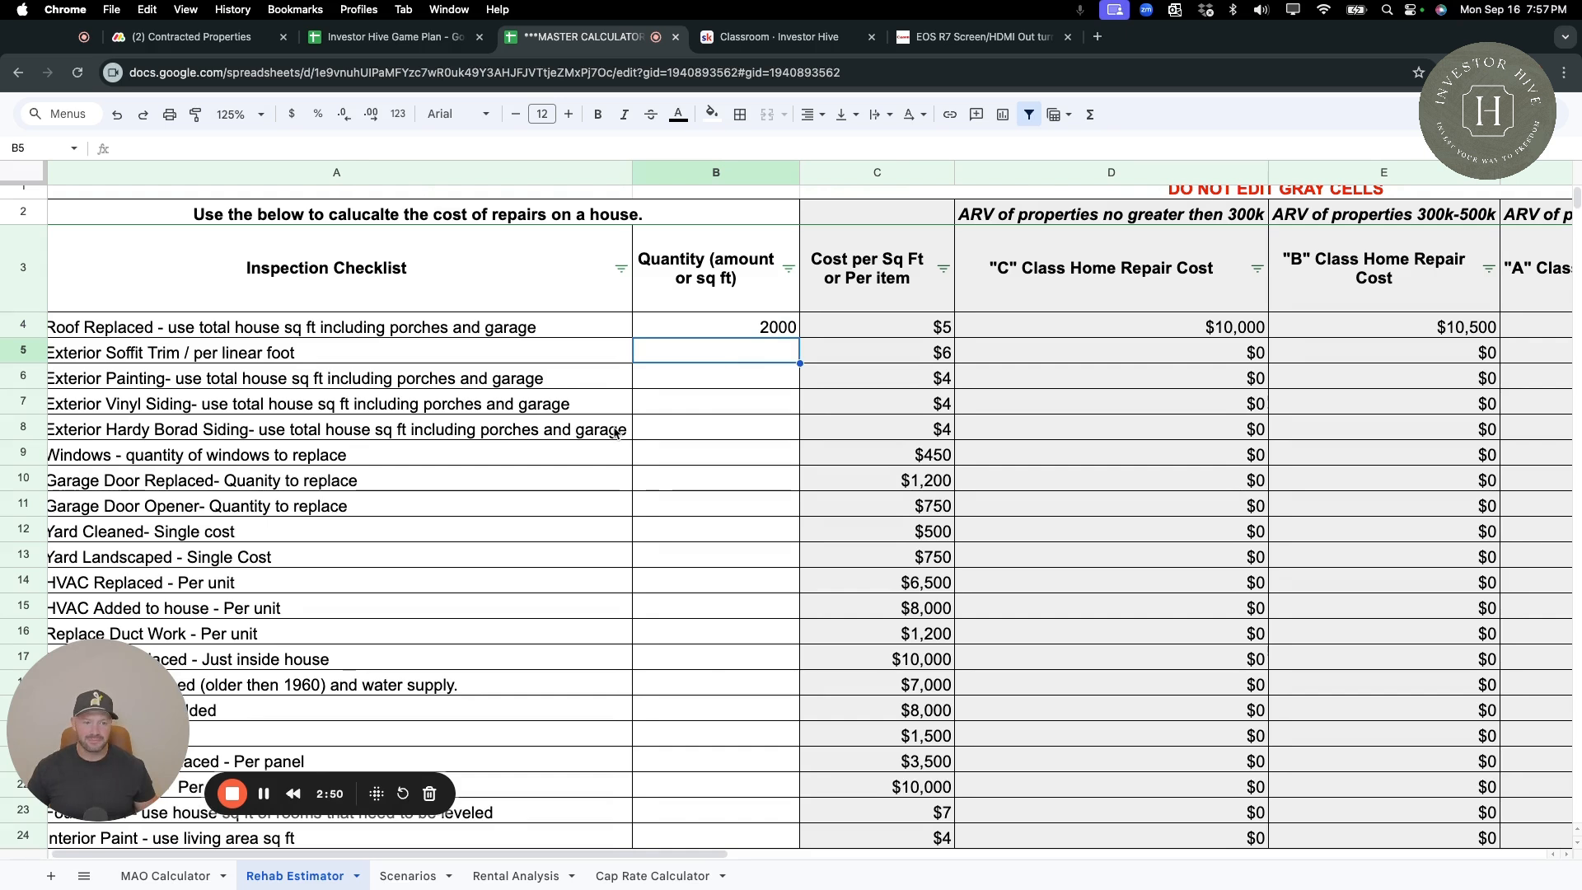
left_click(1221, 337)
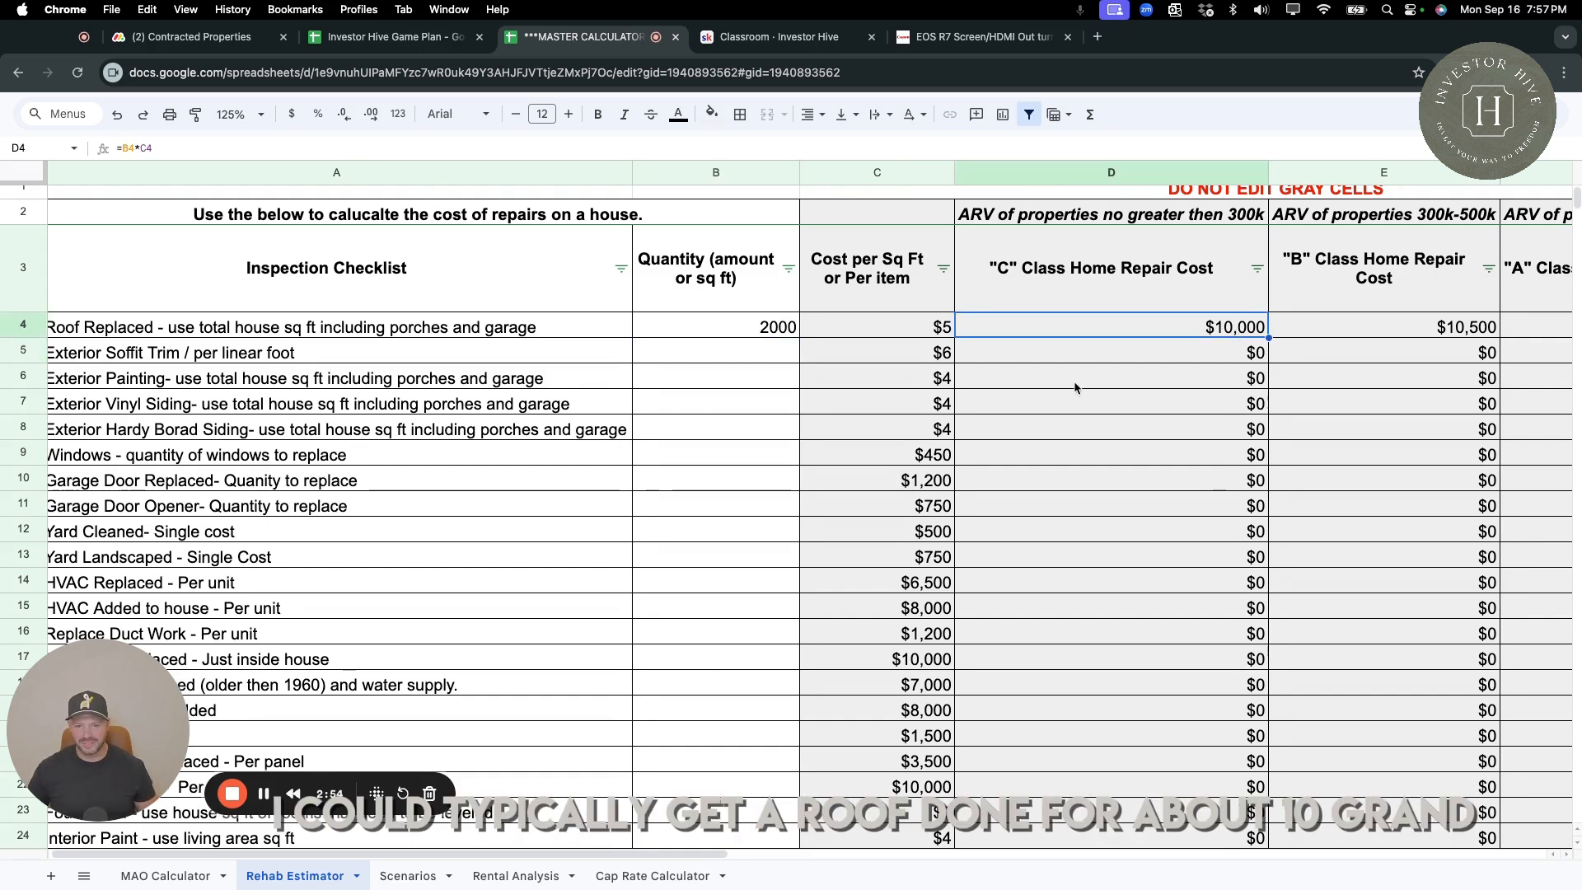
Enter 160 linear feet as the Exterior Soffit Trim quantity.
scroll(280, 356, "left", 1)
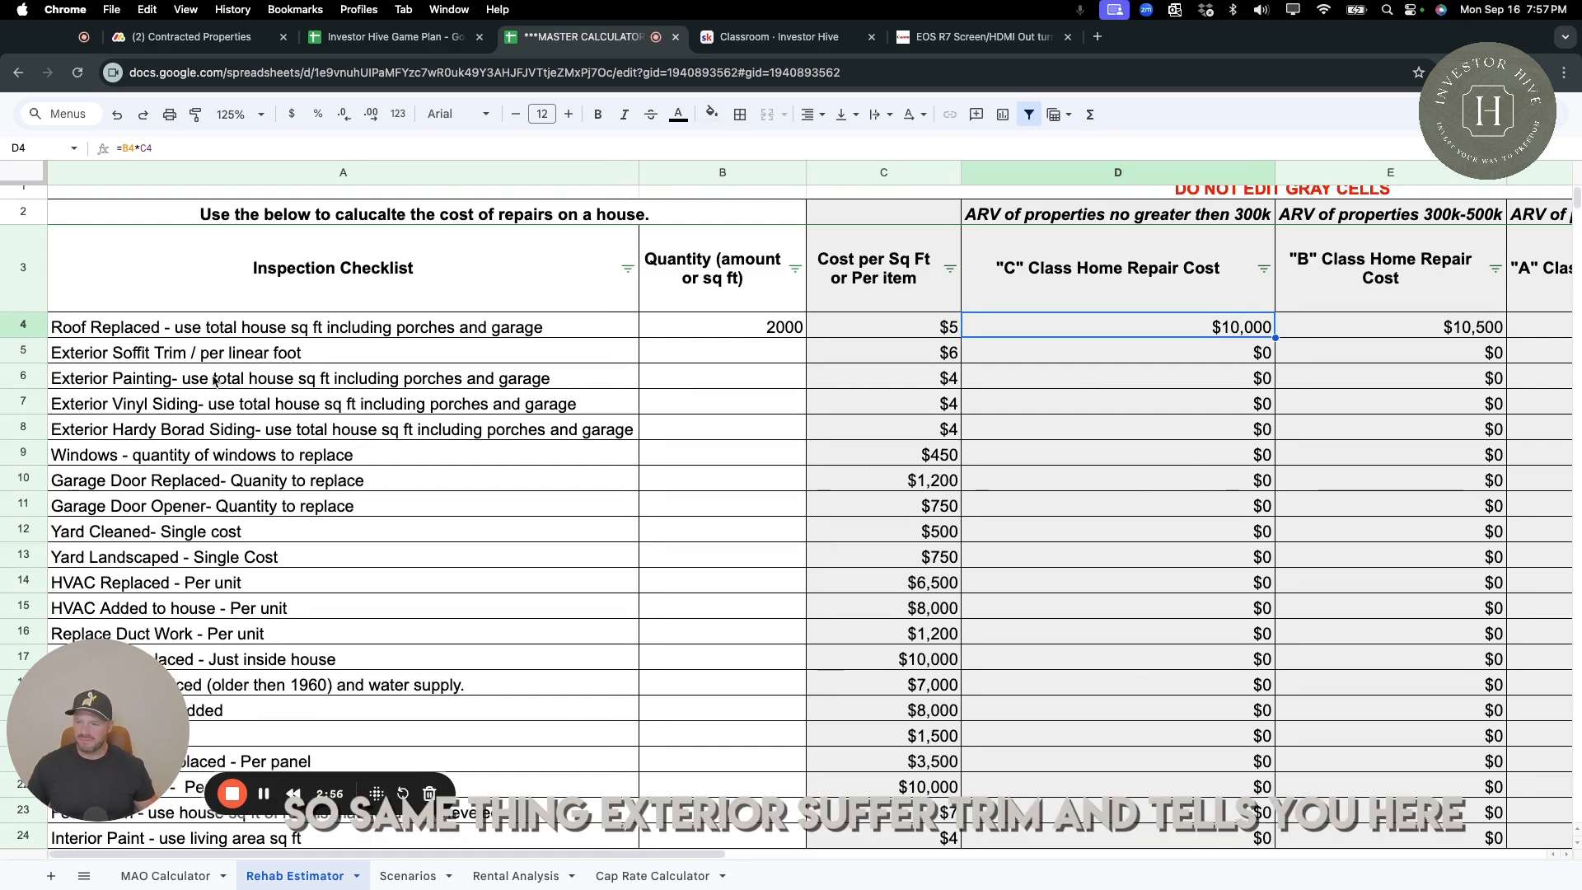
left_click(256, 363)
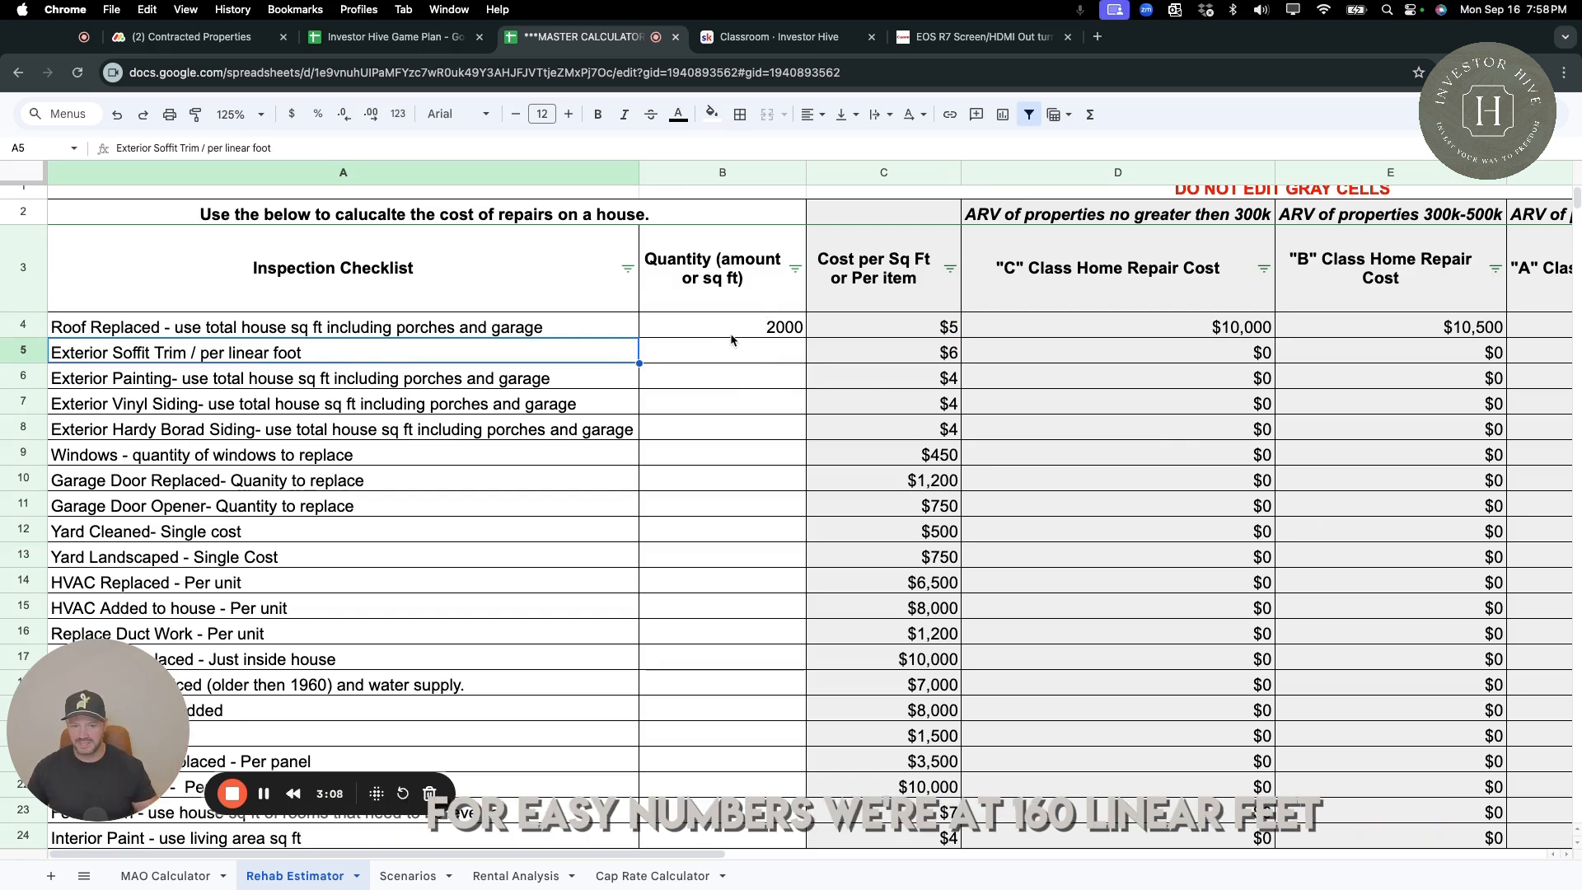
left_click(768, 357)
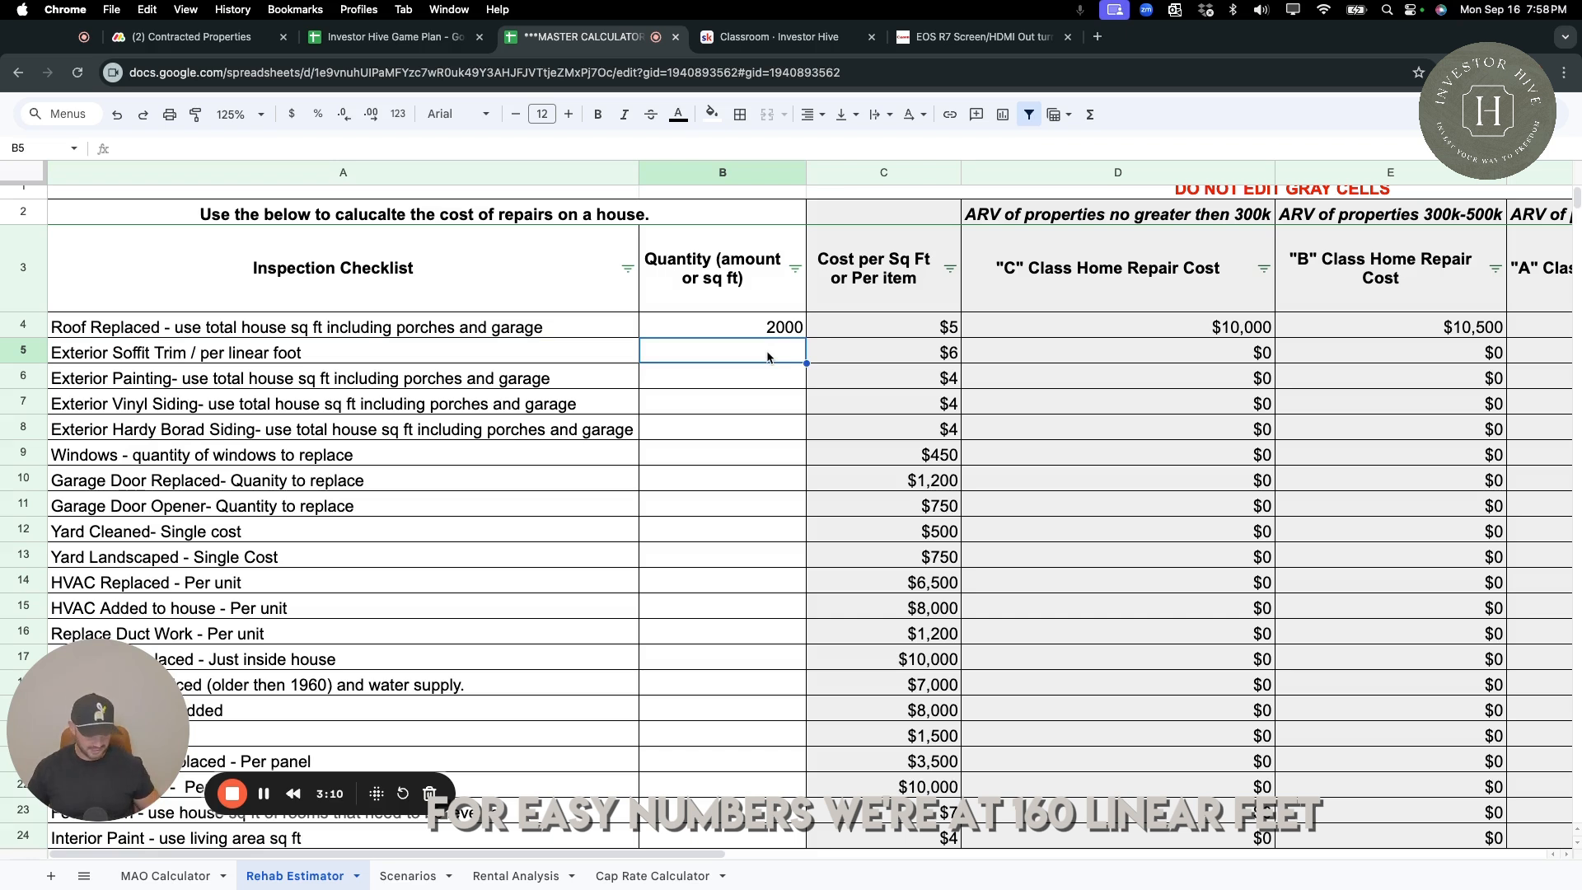
type("160")
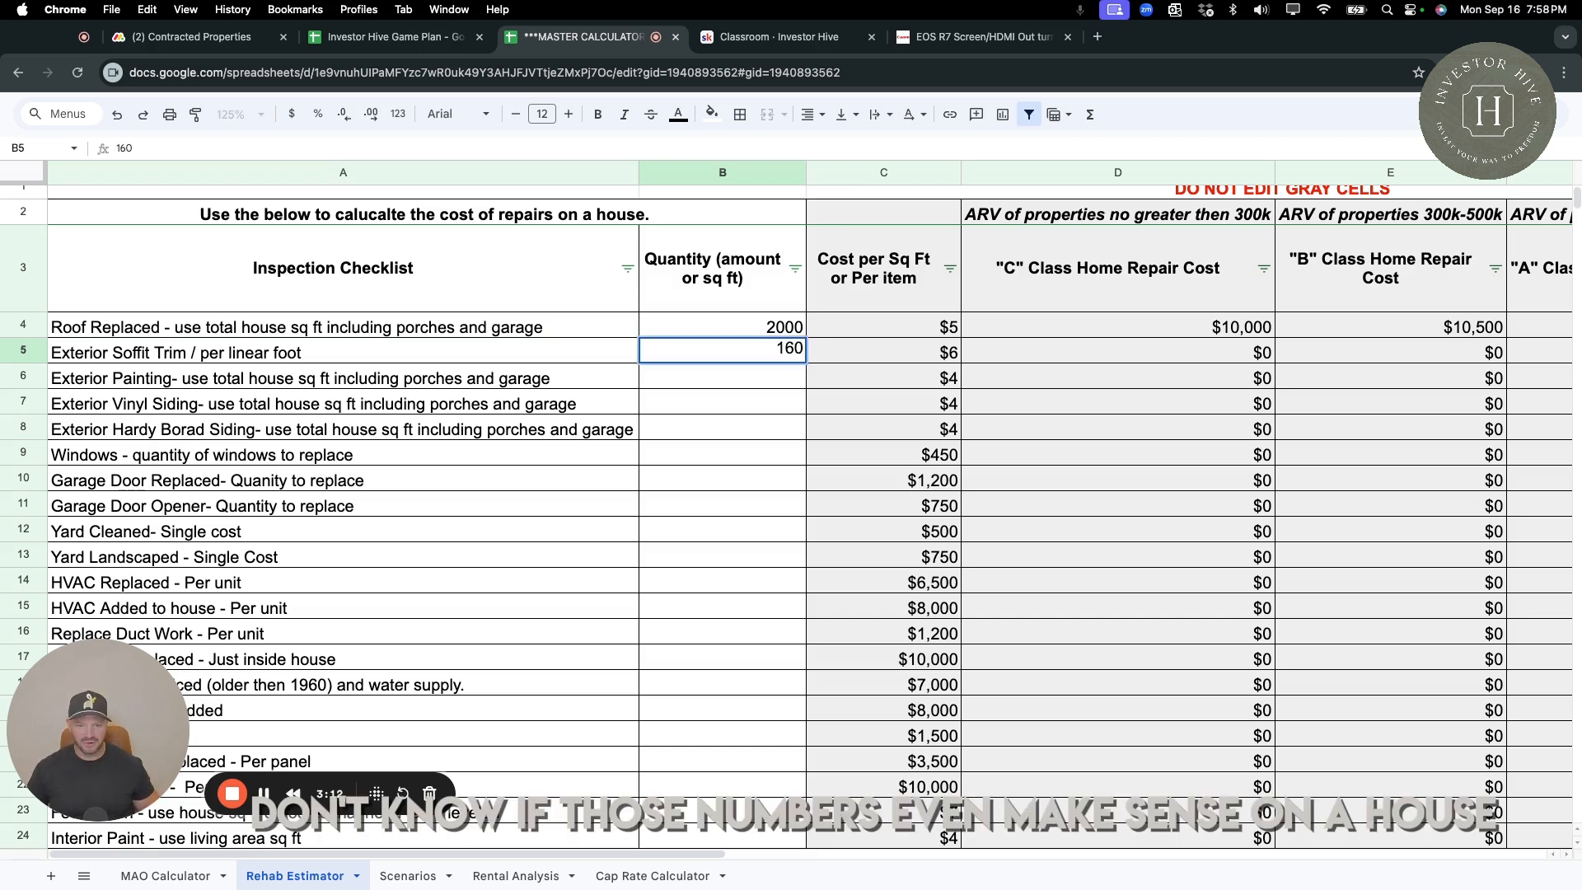
key("Return")
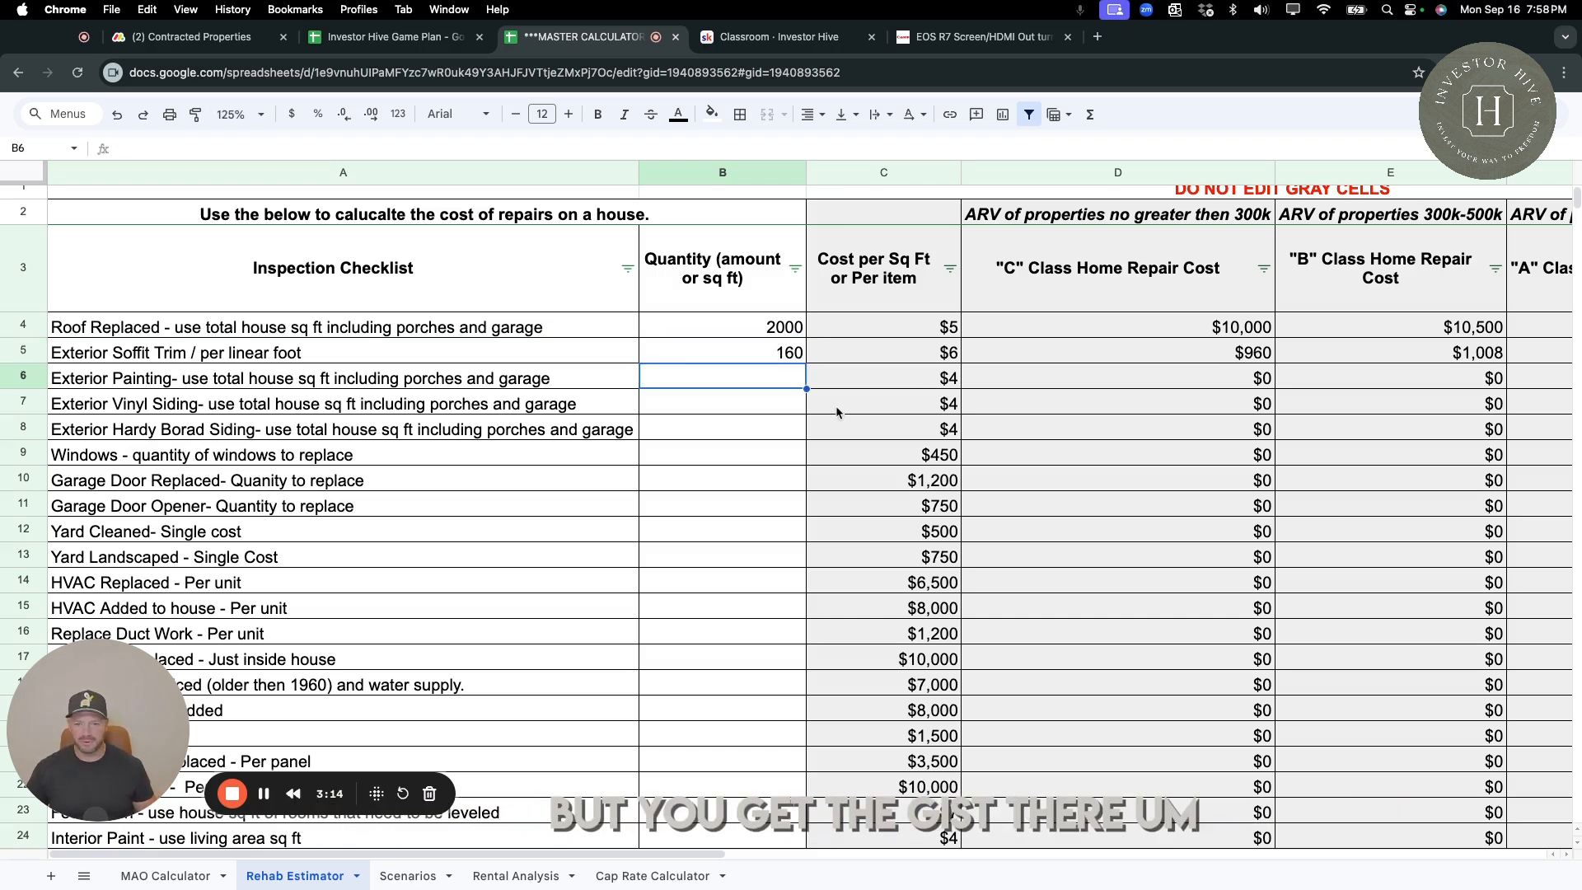
Enter 2000 as the Exterior Painting quantity and check its C class repair cost.
left_click(149, 384)
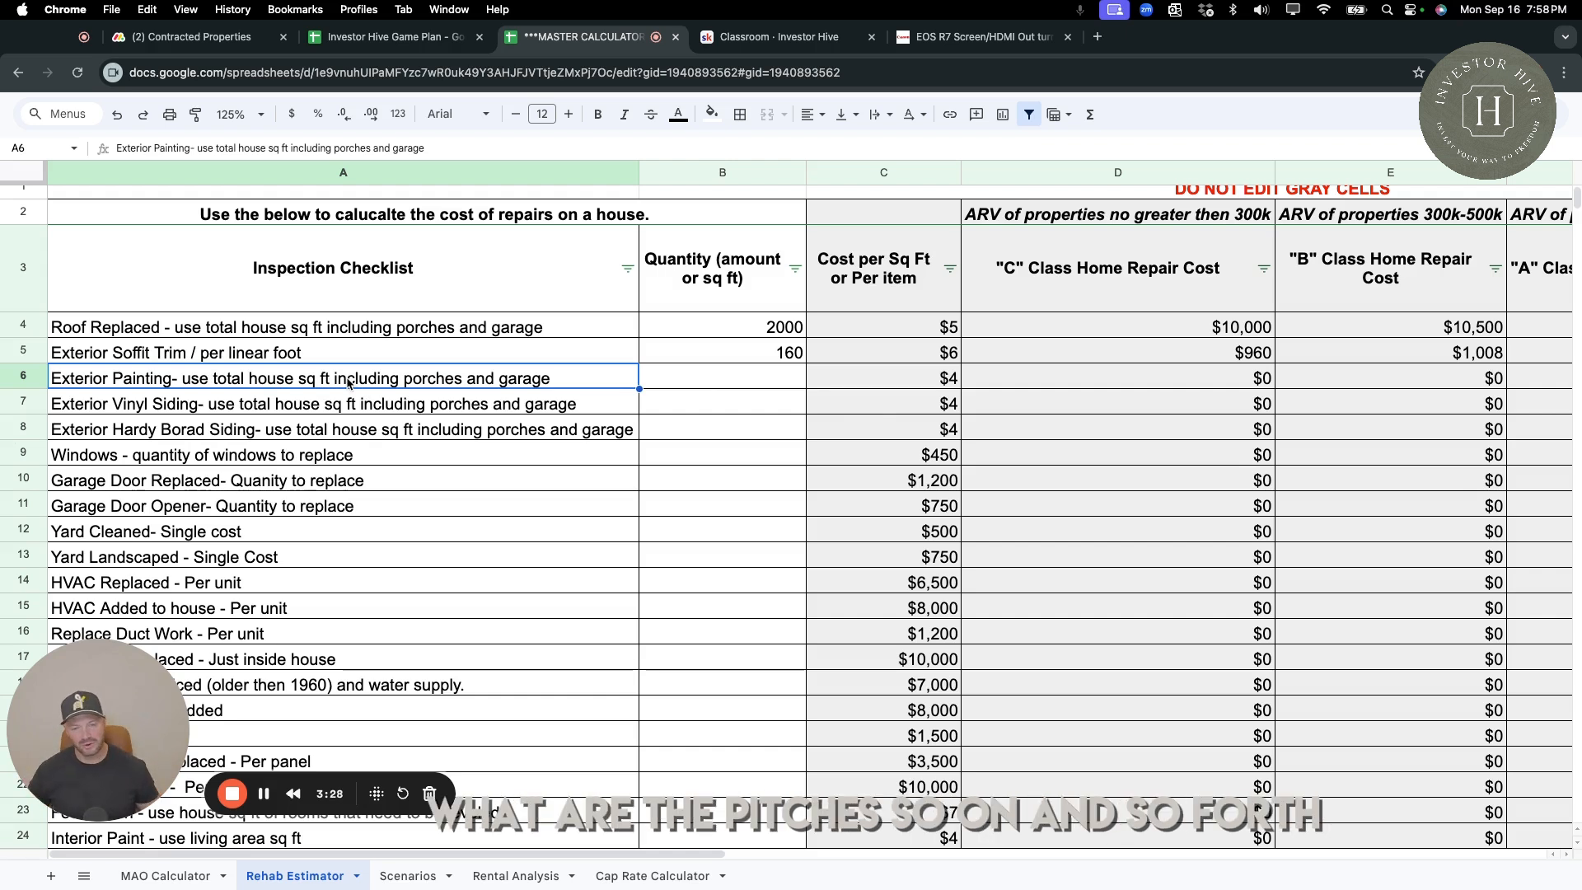
left_click(768, 377)
type("2000")
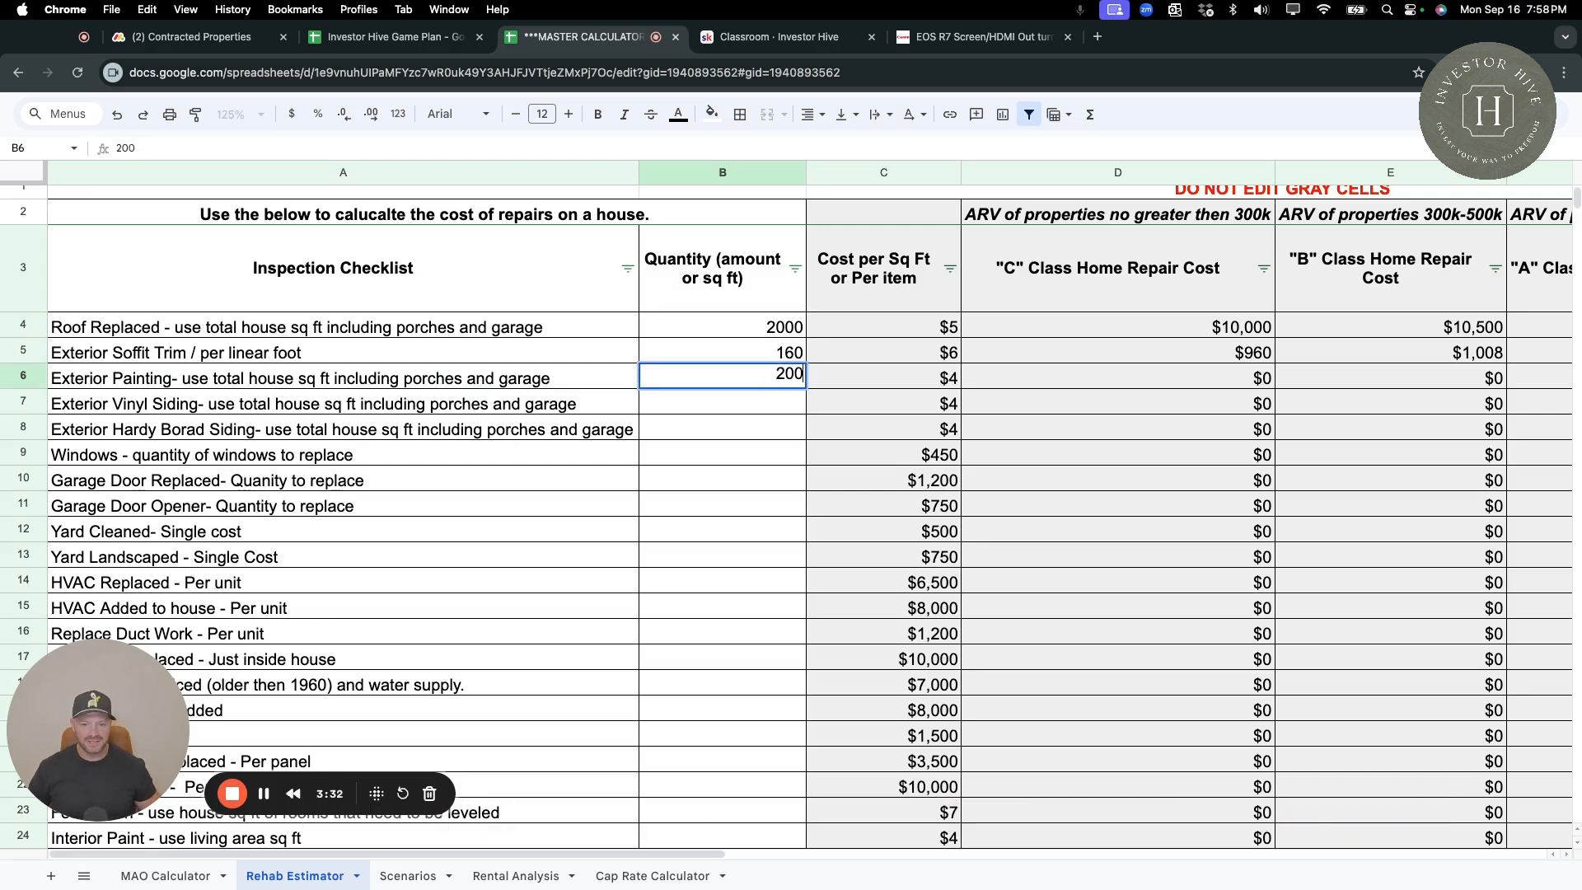
key("Tab")
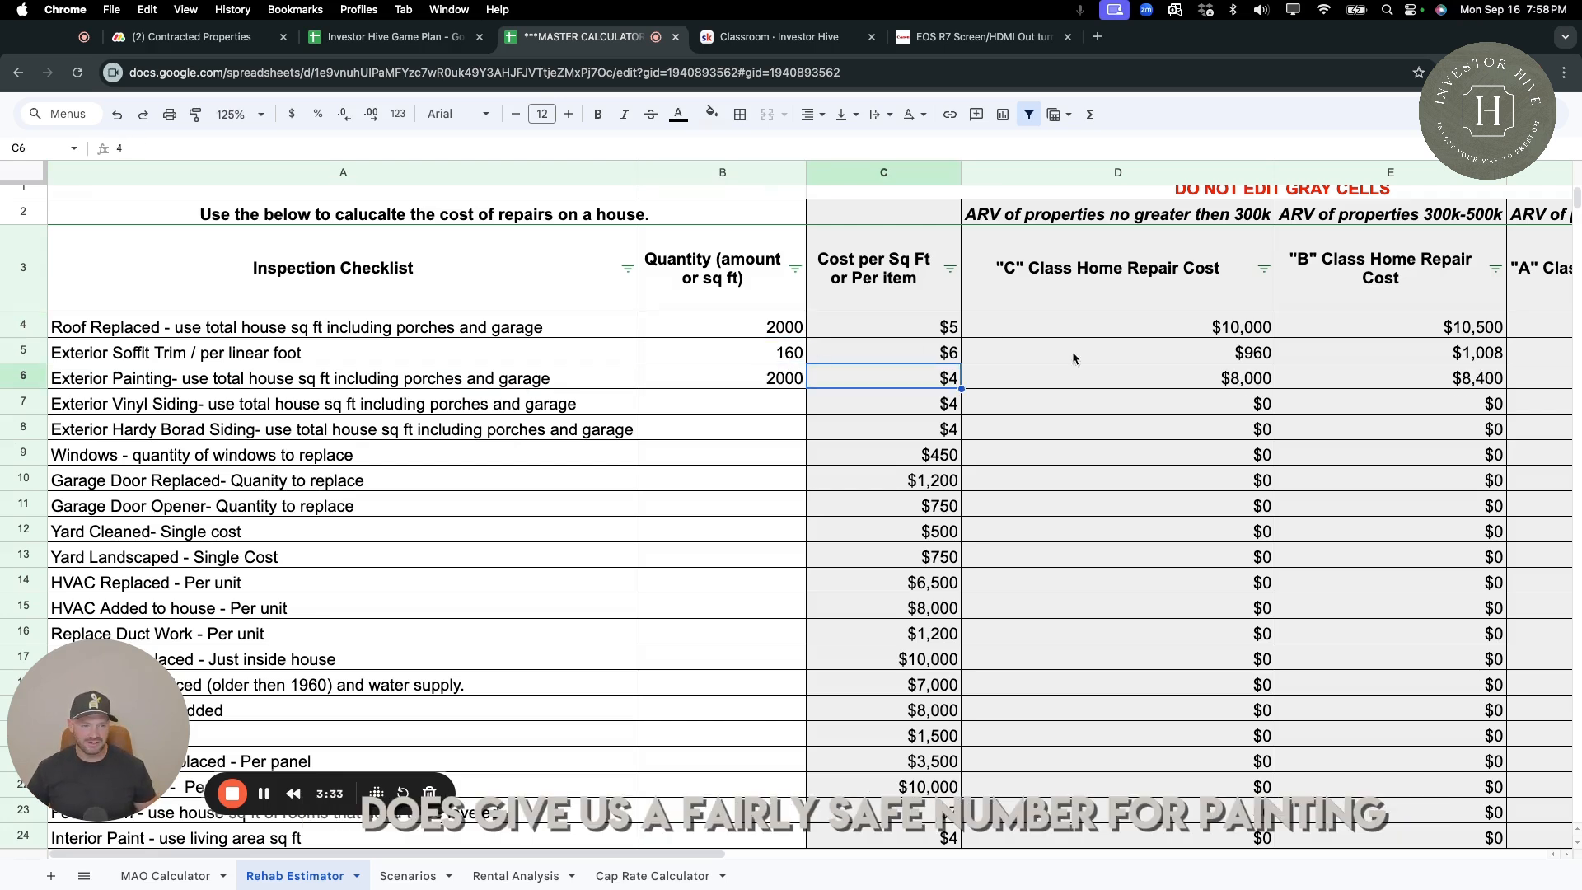
left_click(1232, 384)
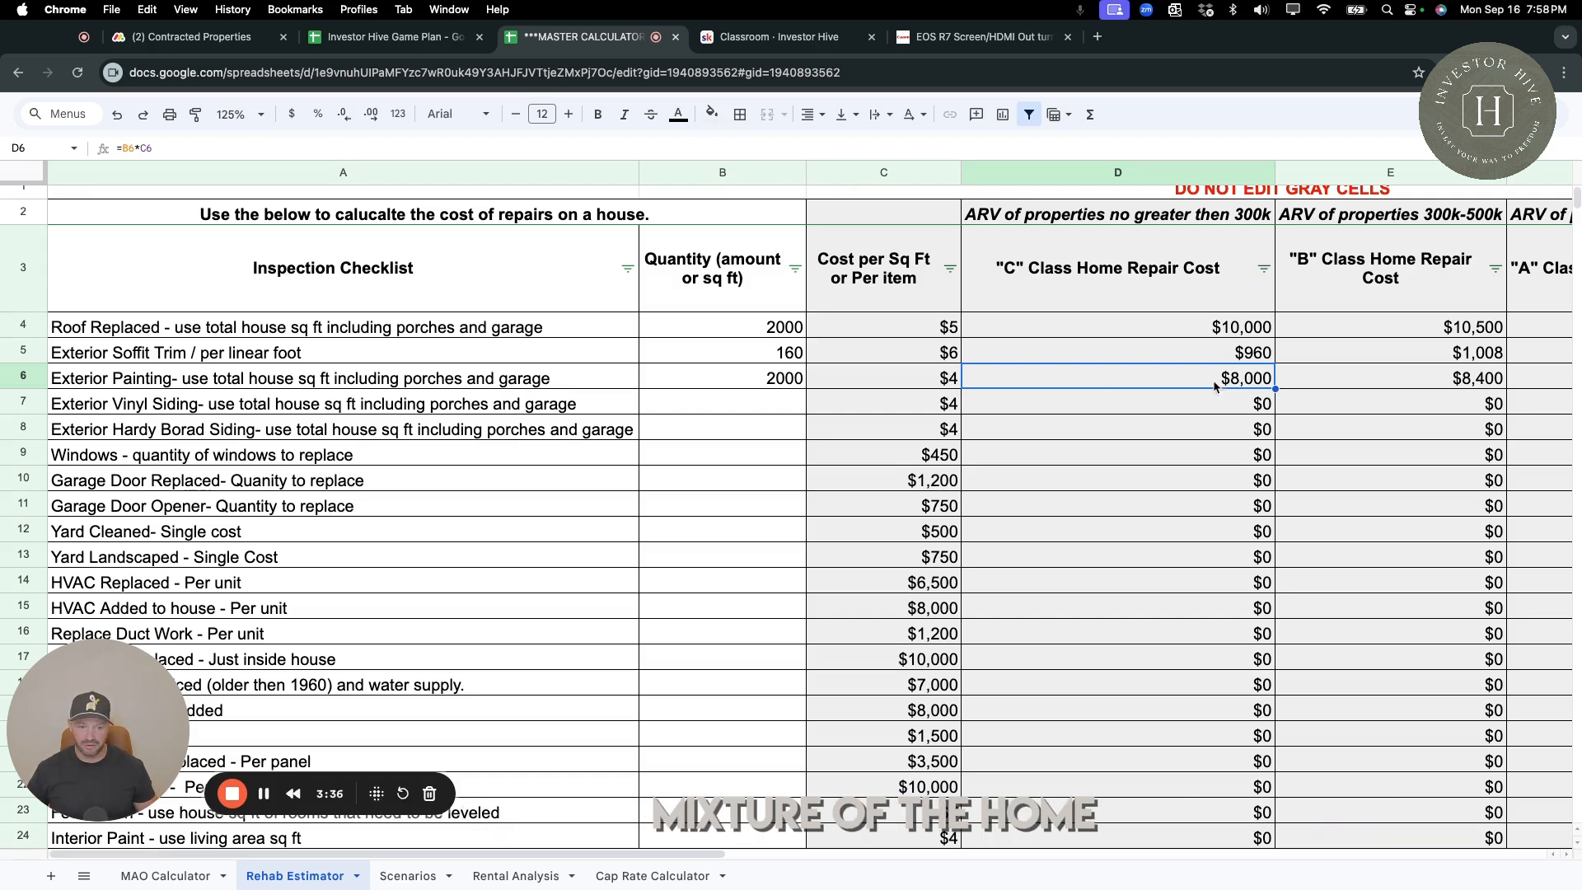
Enter 2000 as the Exterior Vinyl Siding quantity and check its C class repair cost.
left_click(189, 407)
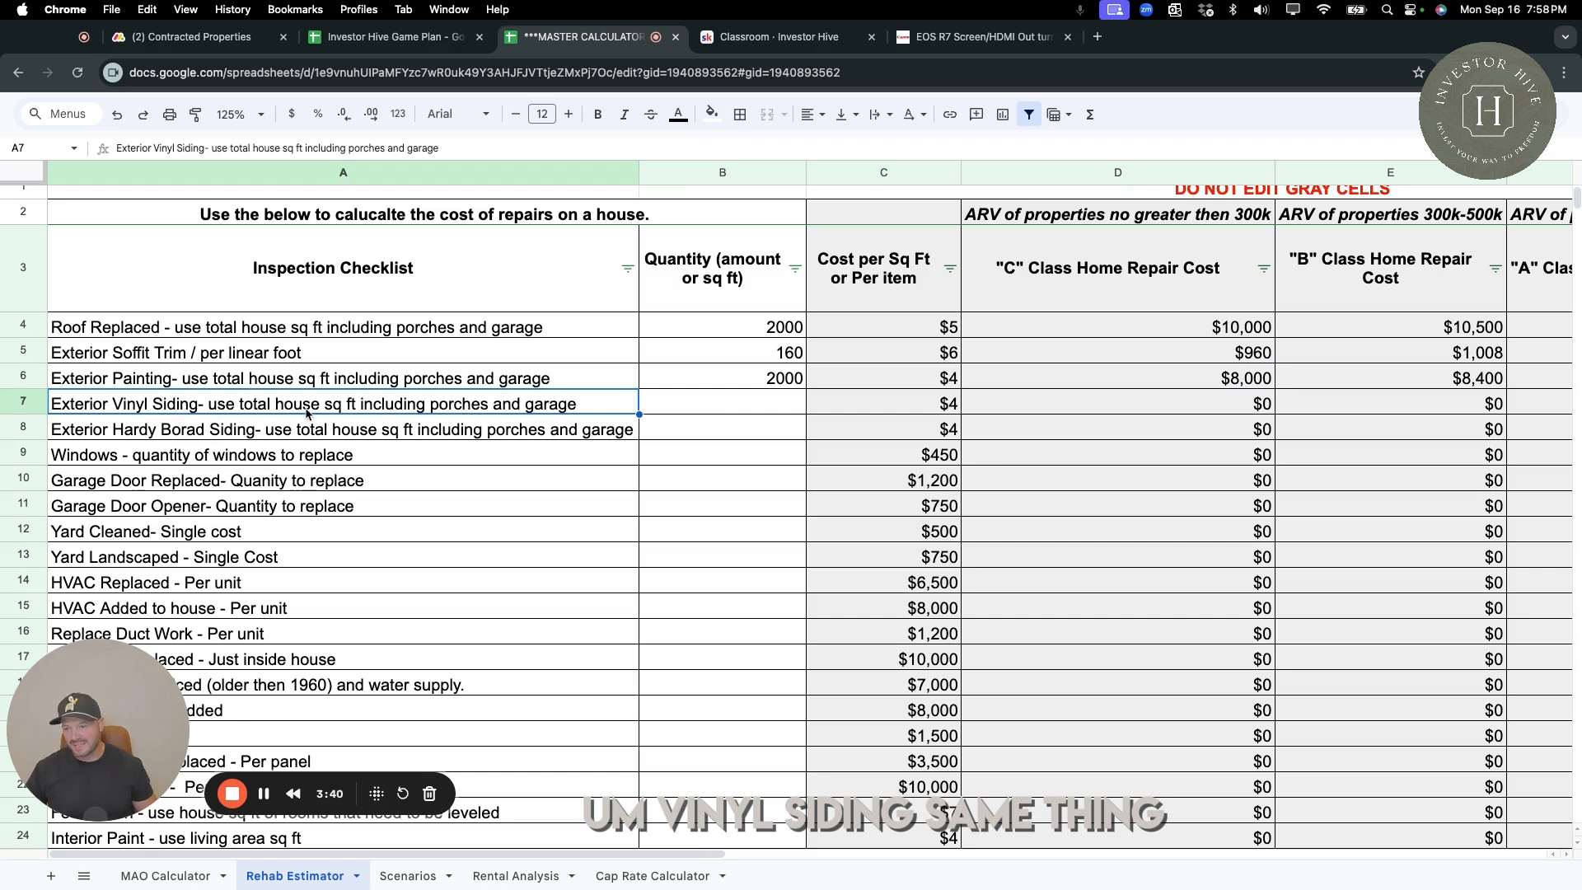
left_click(738, 411)
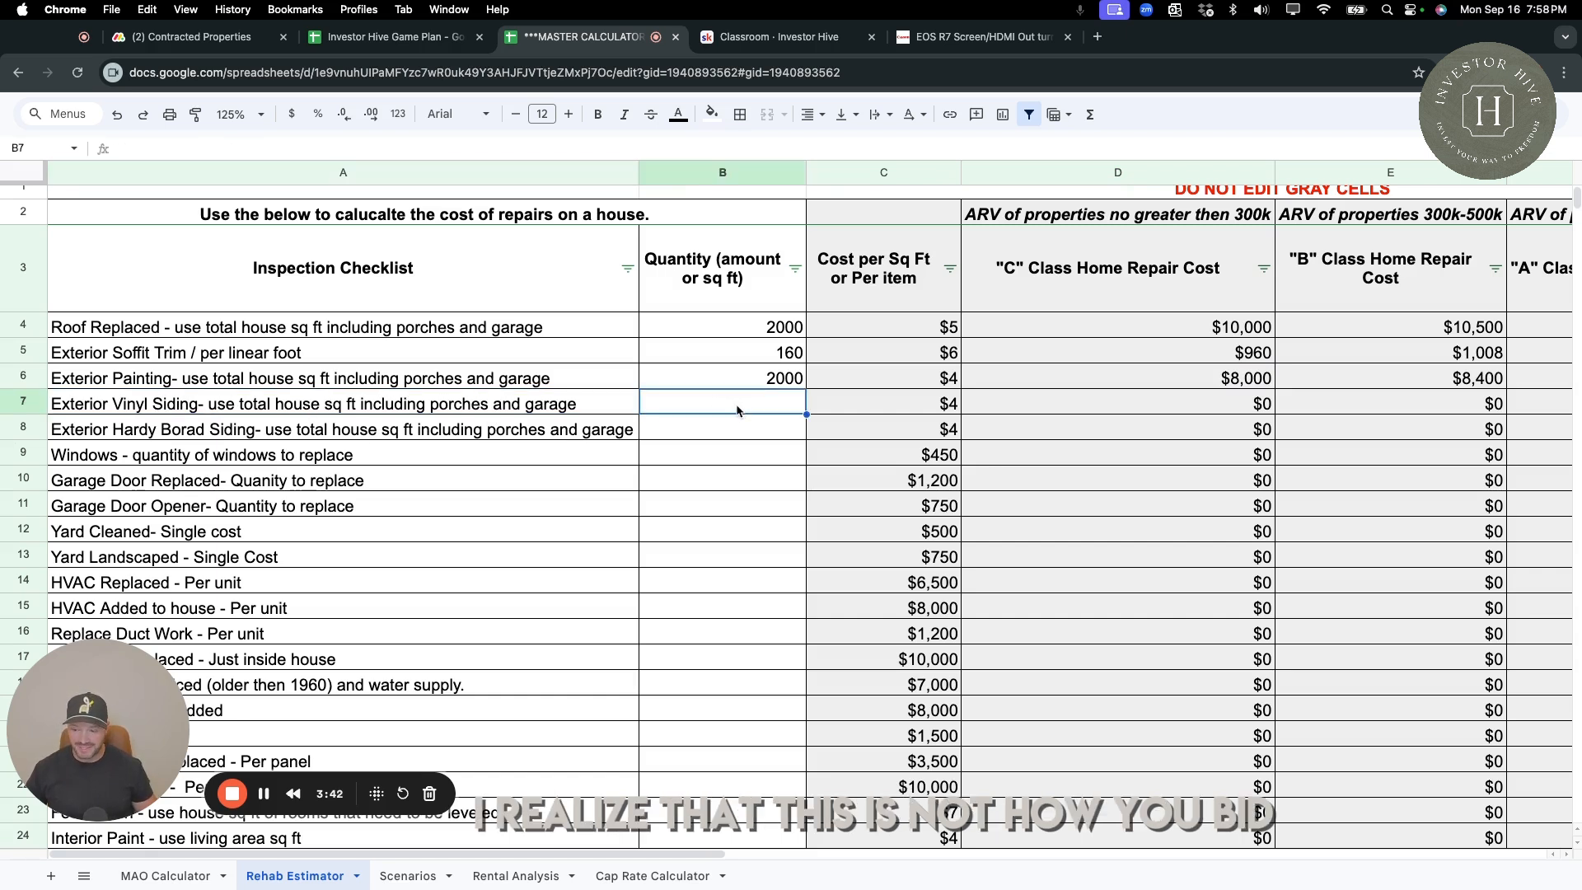
type("200")
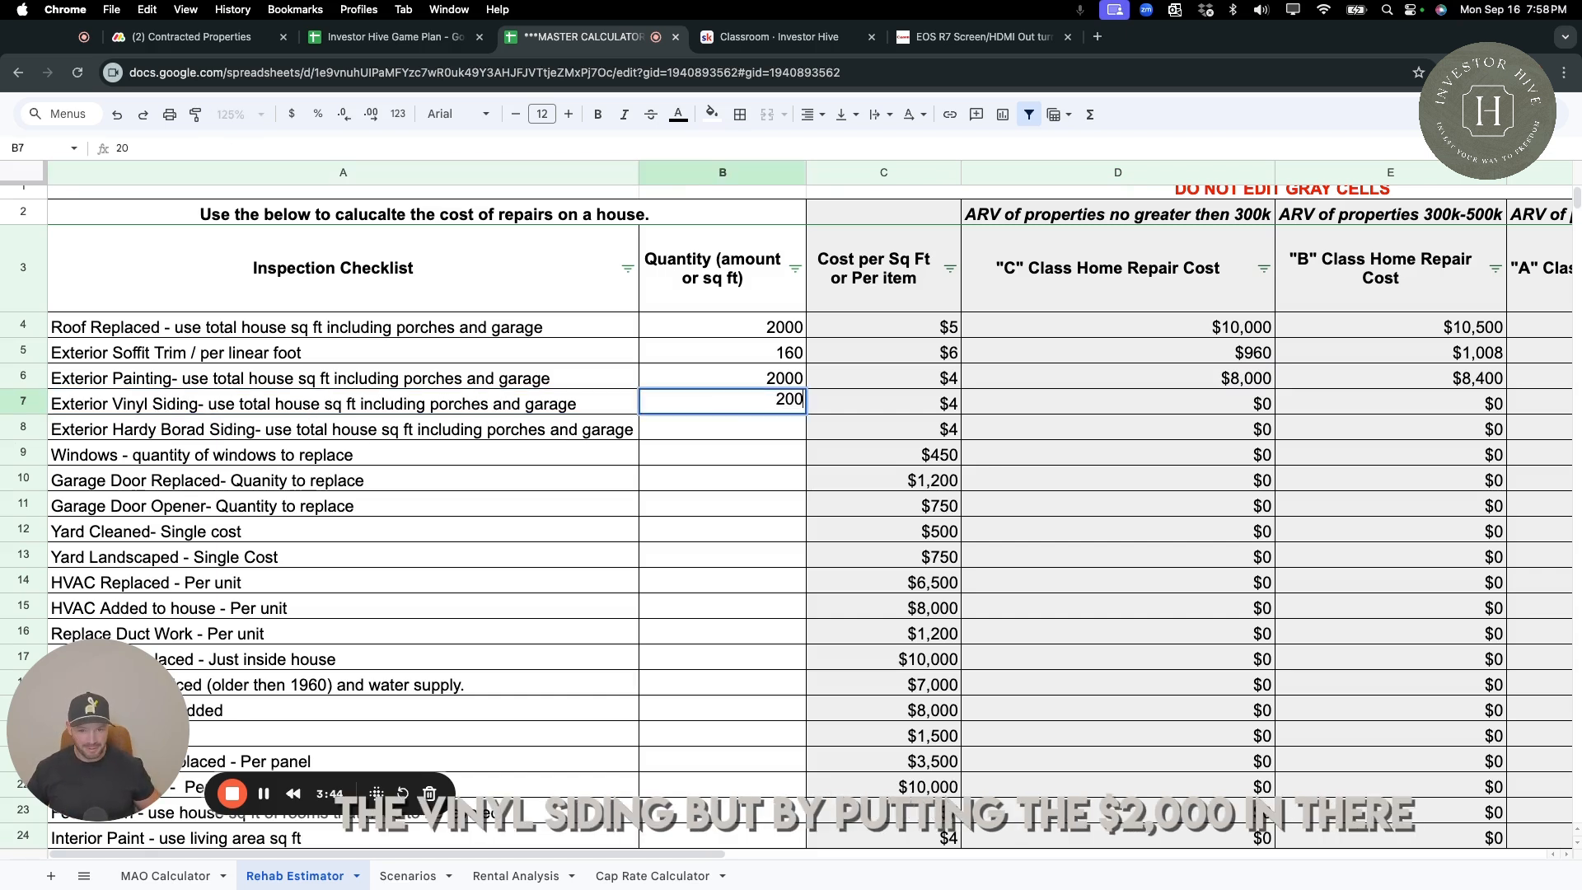
type("0")
key("Return")
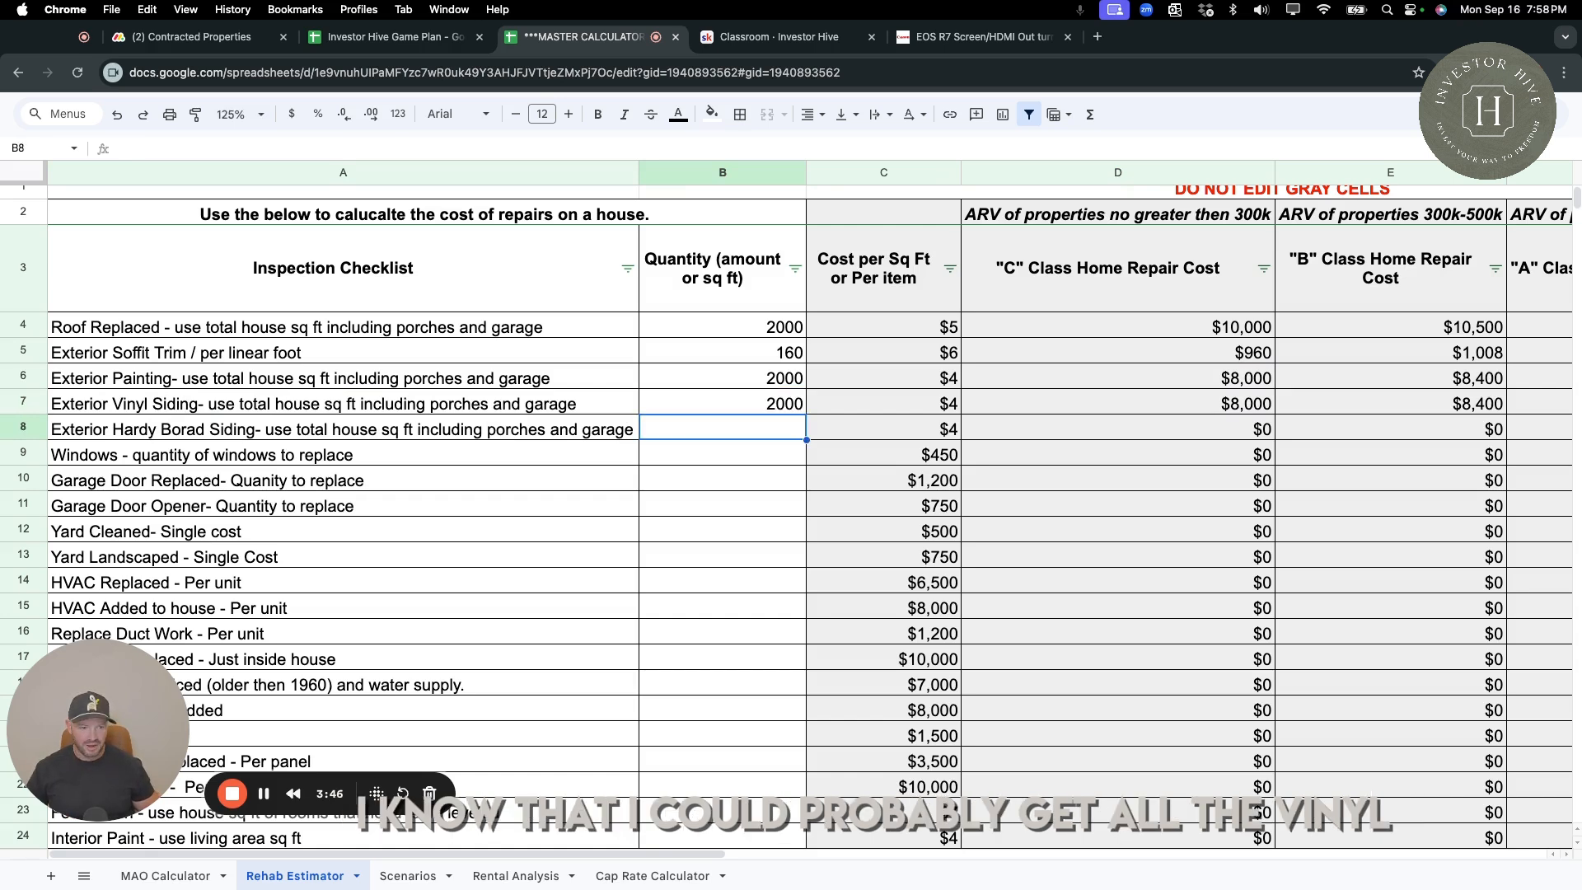
left_click(1242, 408)
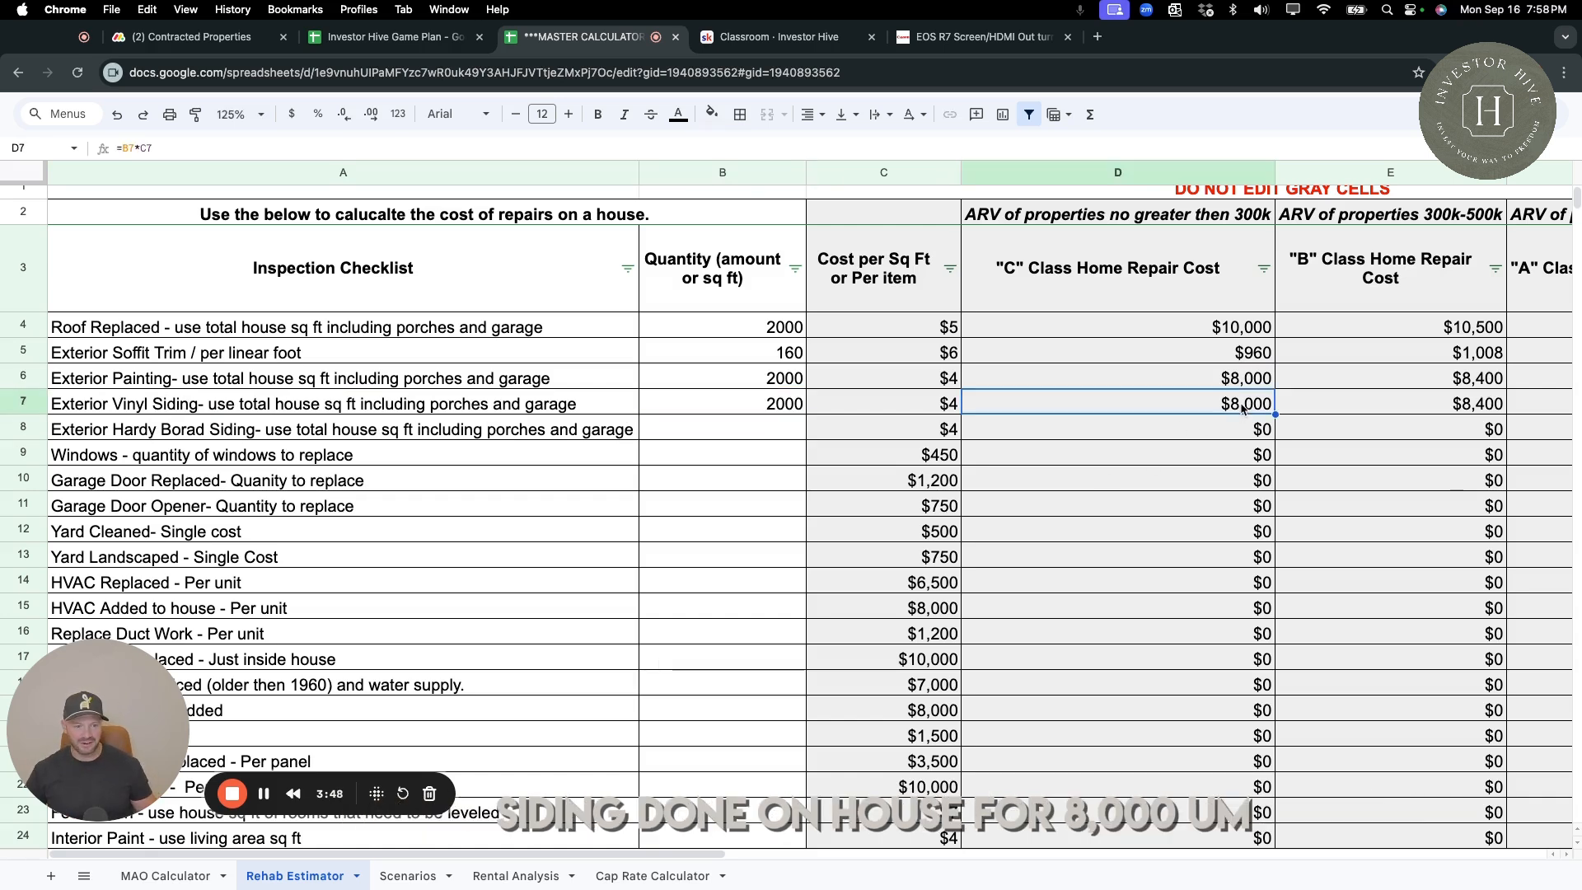
scroll(1244, 409, "right", 1)
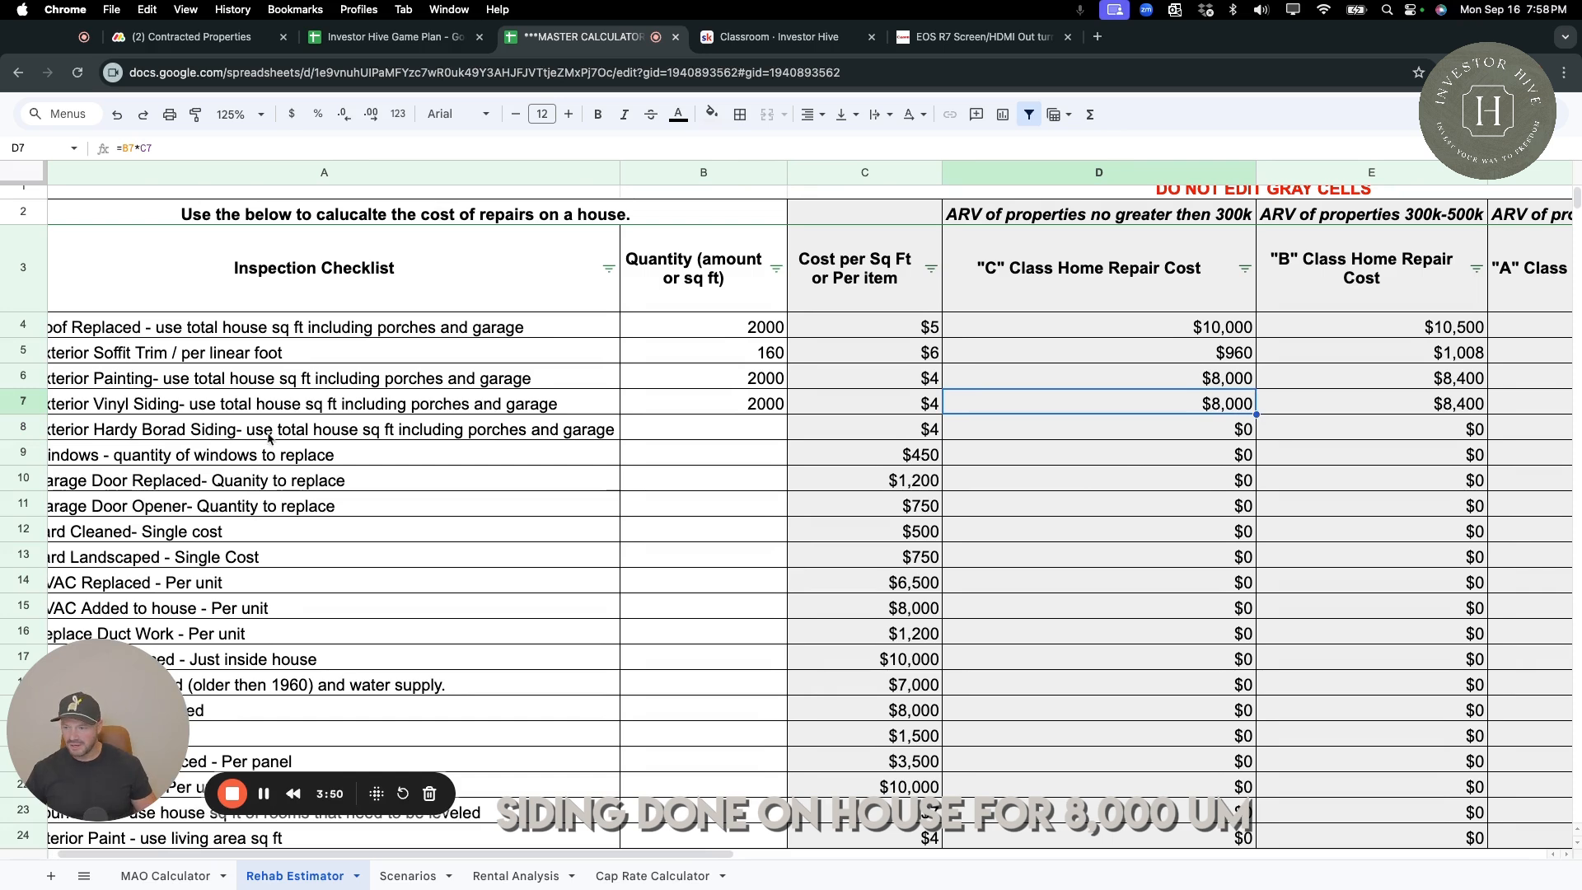
scroll(647, 444, "left", 1)
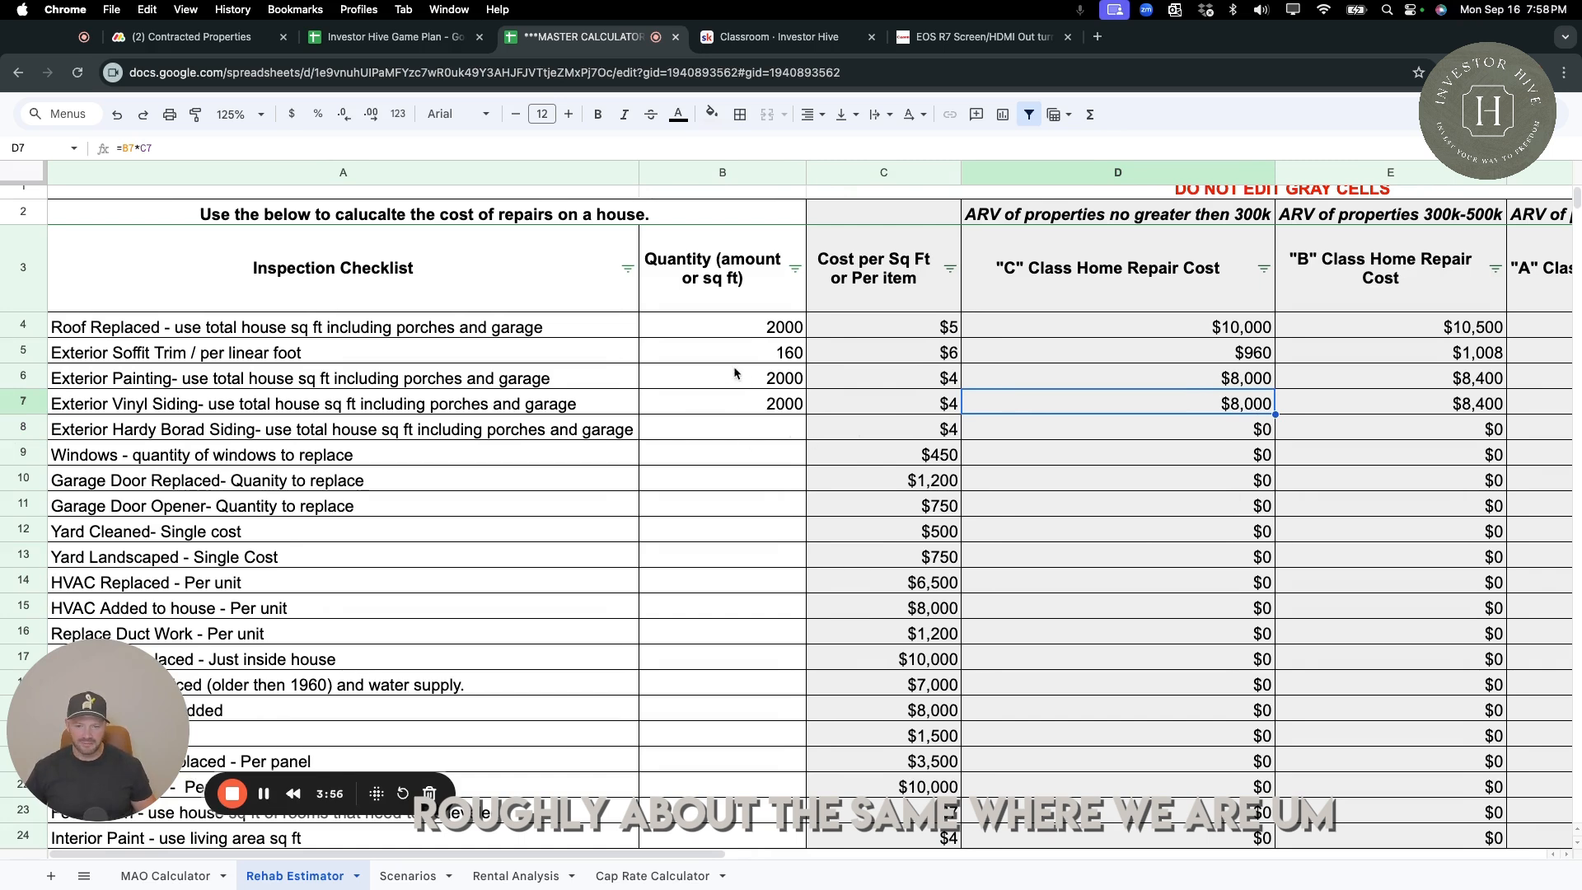
Enter 12 as the quantity of windows to replace and check the cost per window.
scroll(759, 468, "down", 1)
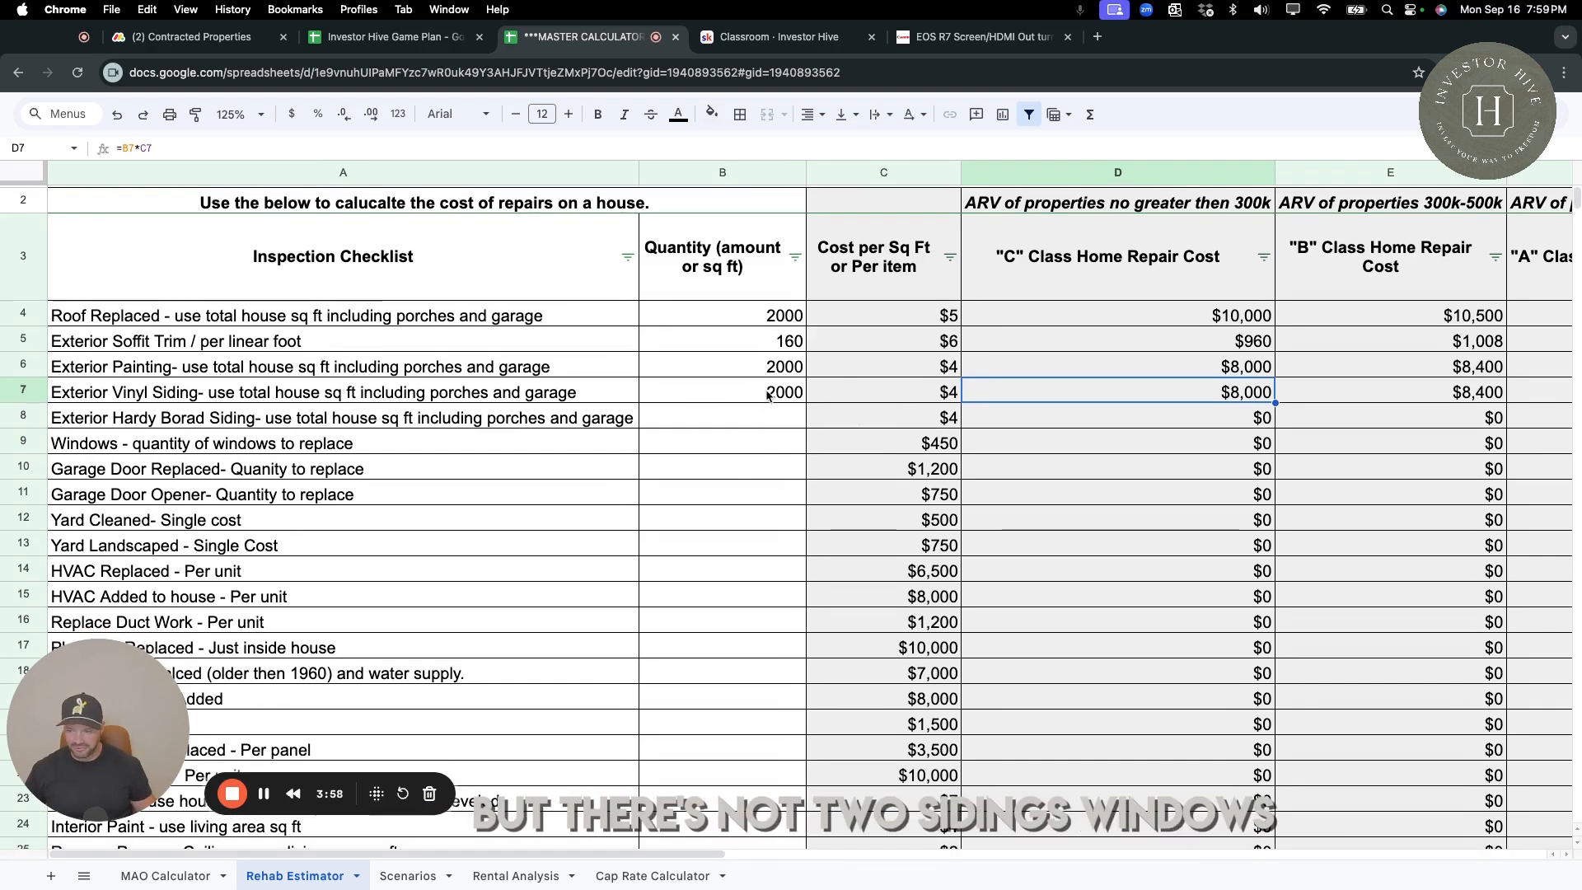
left_click(759, 447)
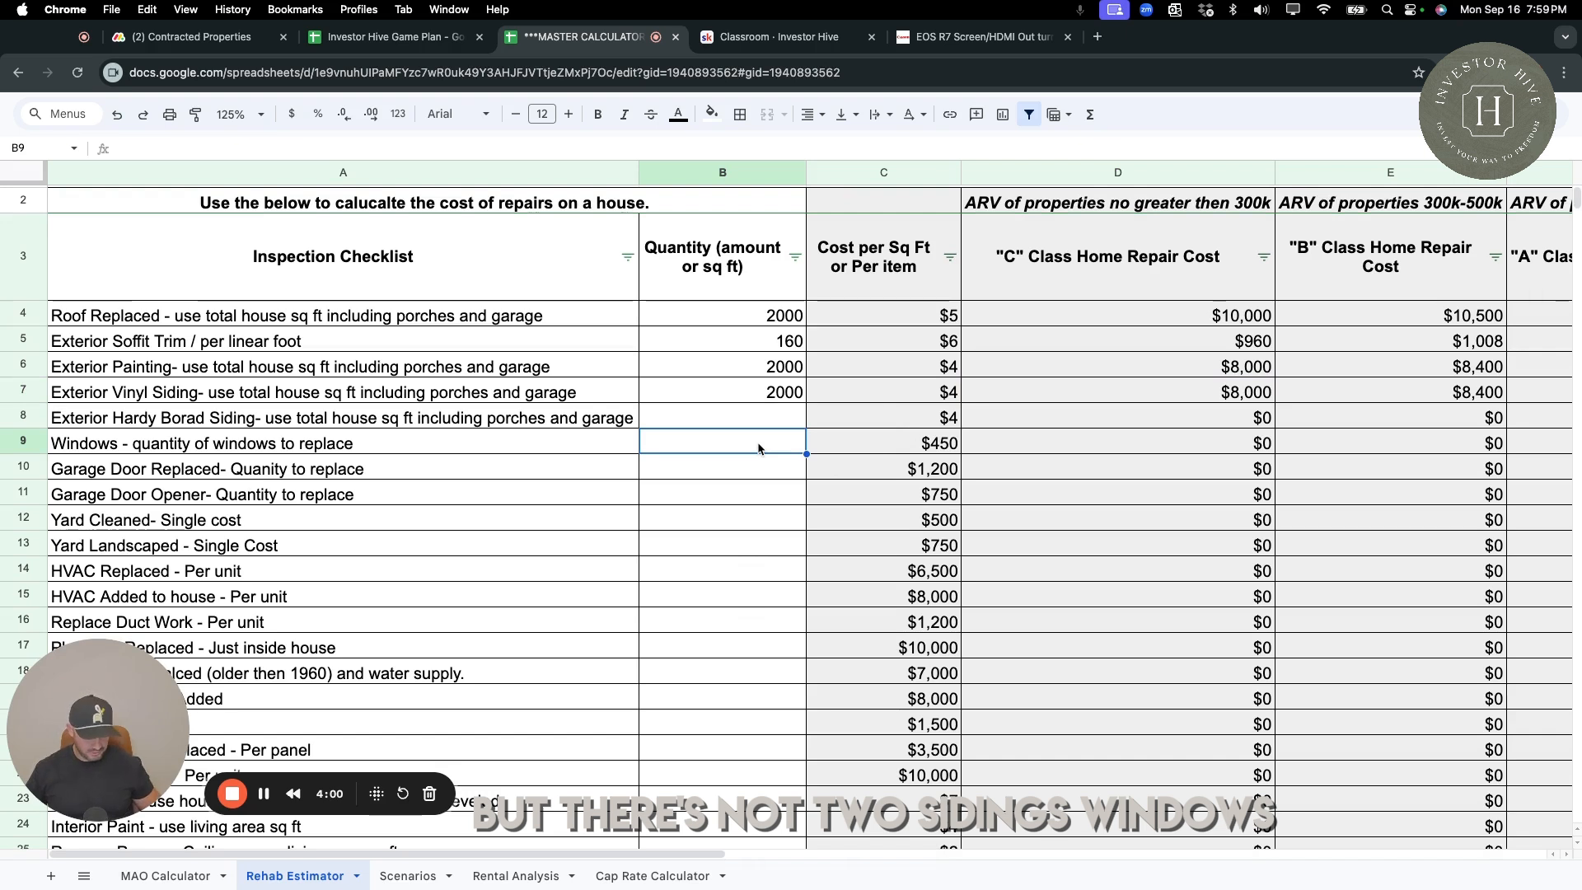
type("12")
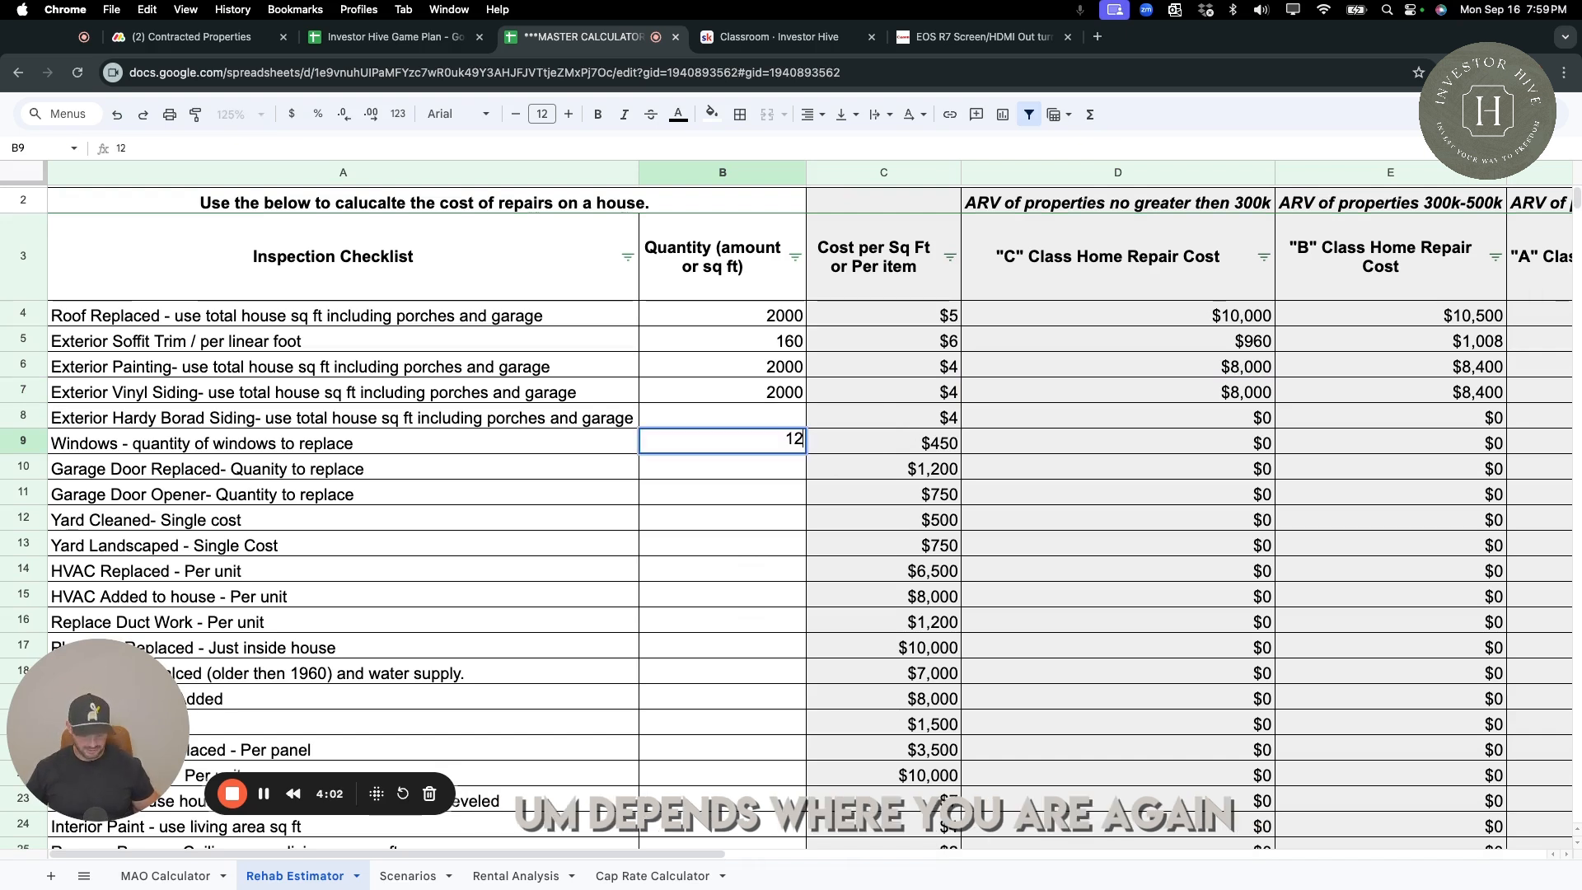
key("Return")
left_click(859, 447)
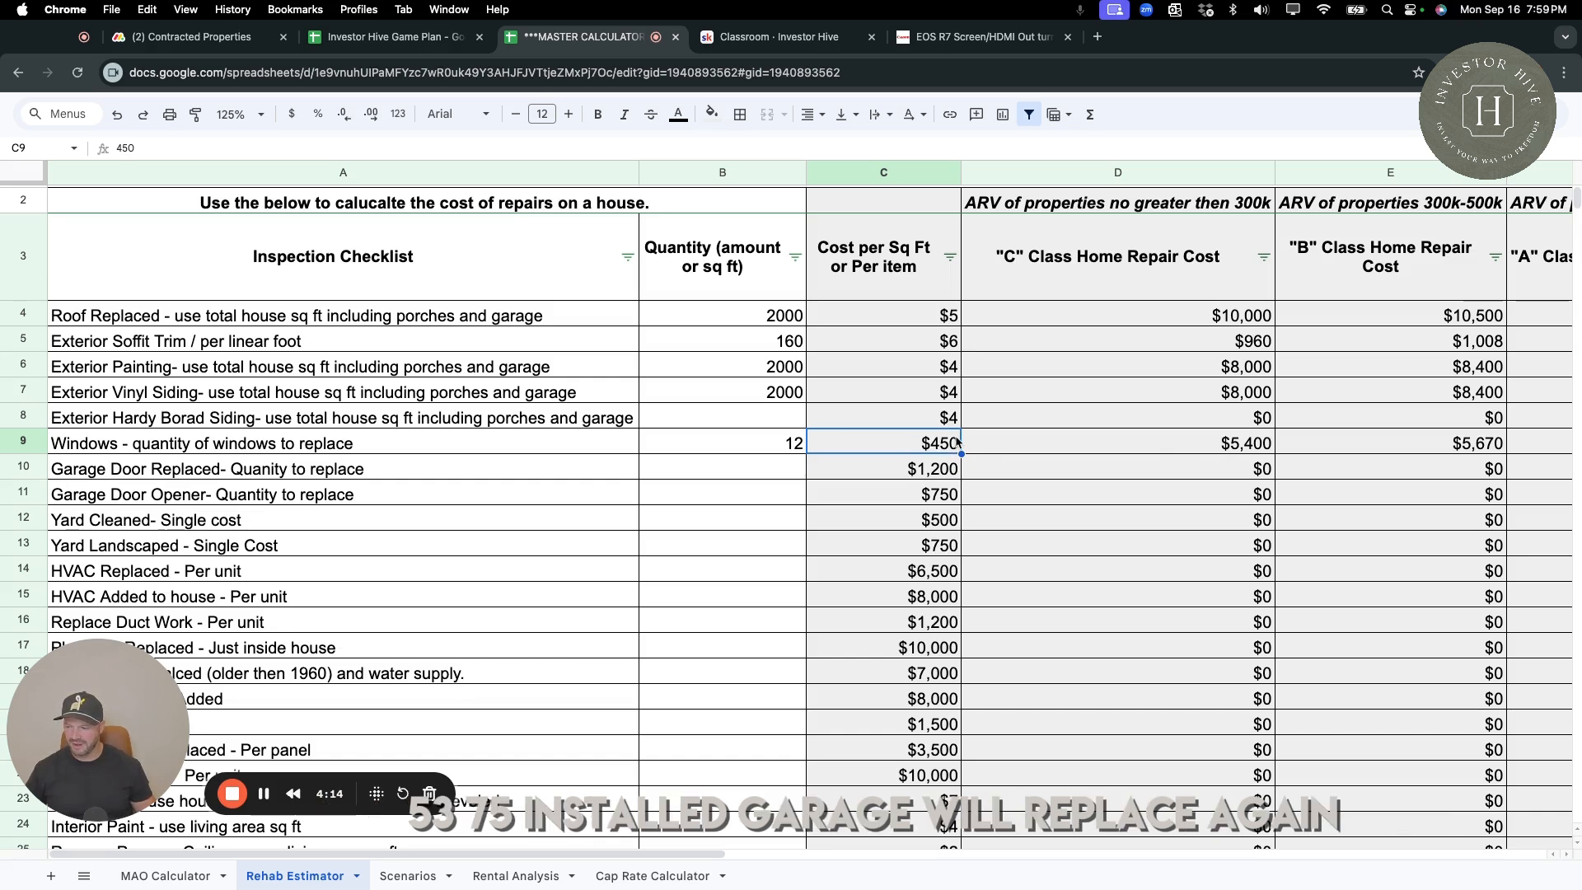
Enter a quantity of 1 for both Garage Door Replaced and Garage Door Opener.
left_click(774, 475)
scroll(779, 470, "down", 2)
scroll(779, 470, "right", 1)
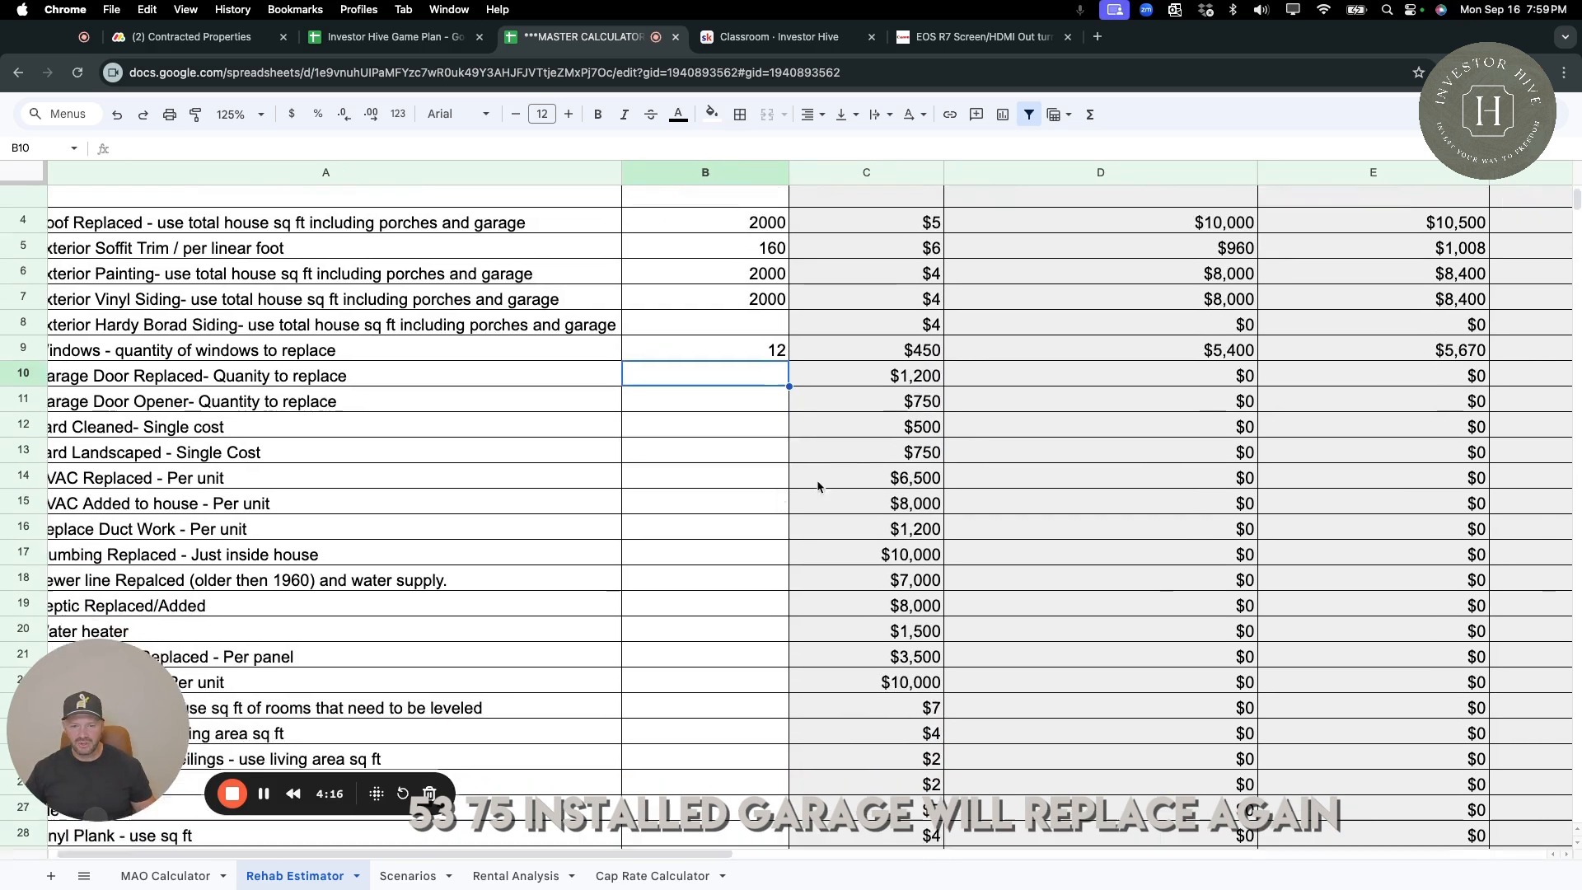
scroll(816, 428, "left", 1)
left_click(869, 359)
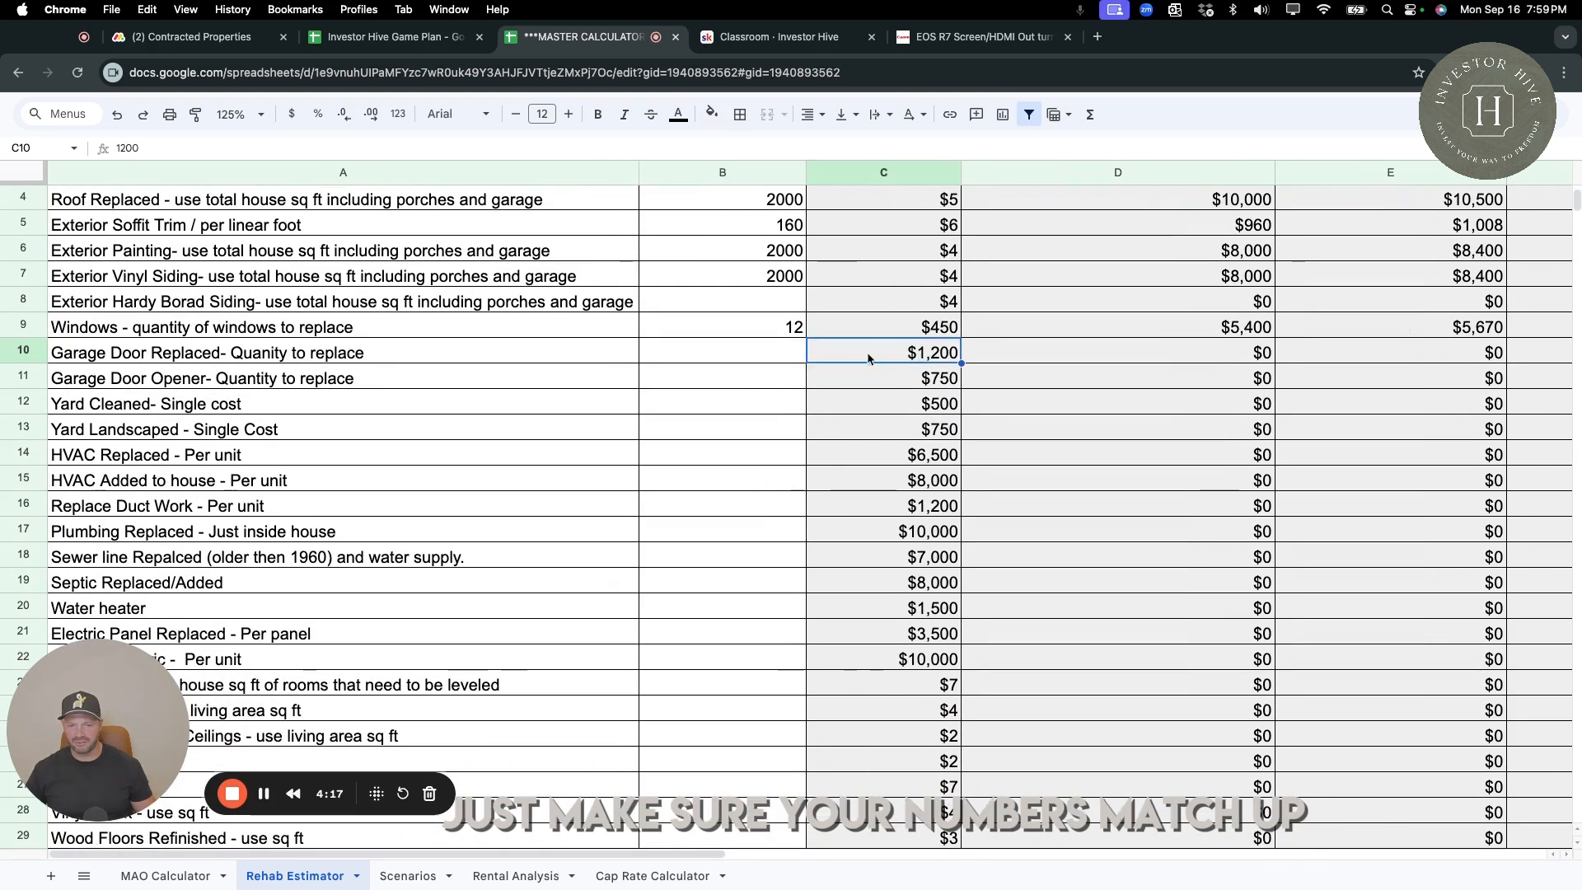
left_click(790, 356)
type("1")
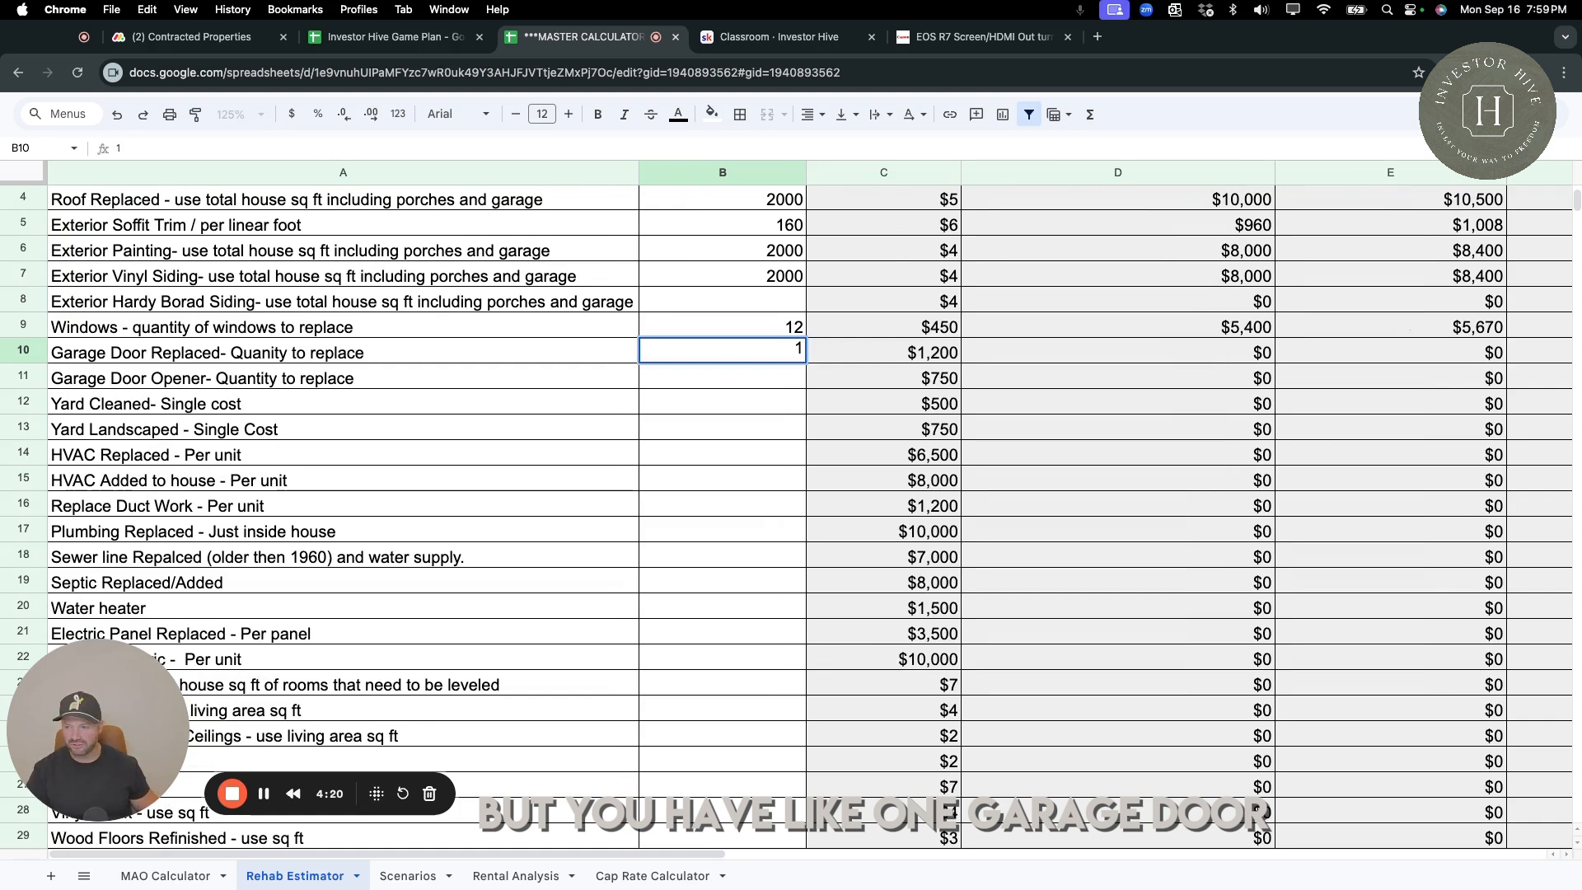
key("Return")
type("1")
key("Return")
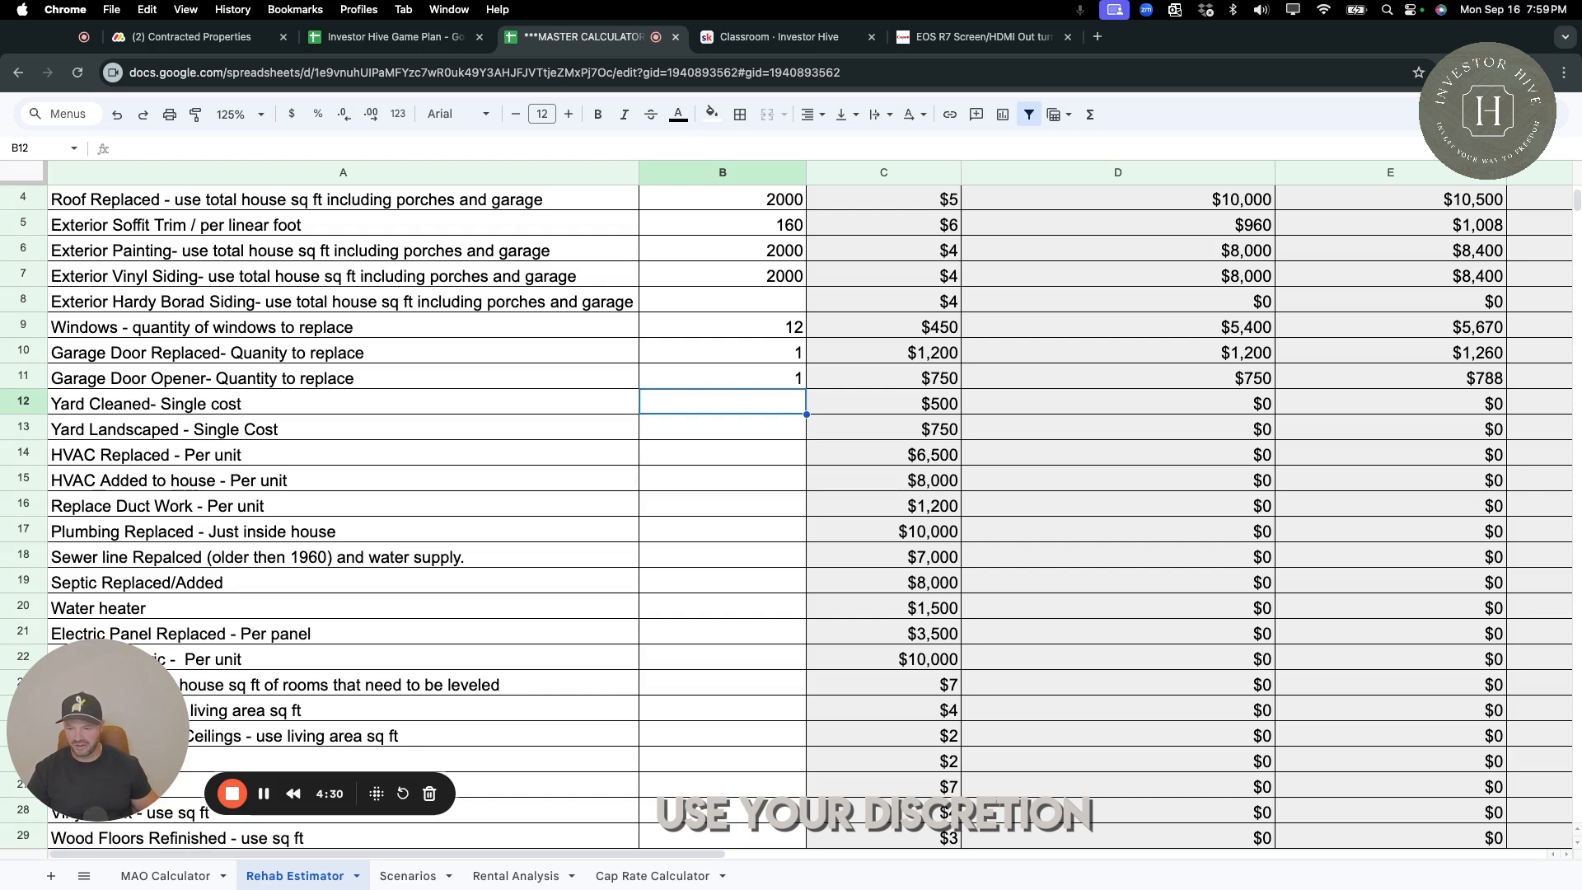
Enter a quantity of 2 for both Yard Cleaned and Yard Landscaped.
type("2")
key("Return")
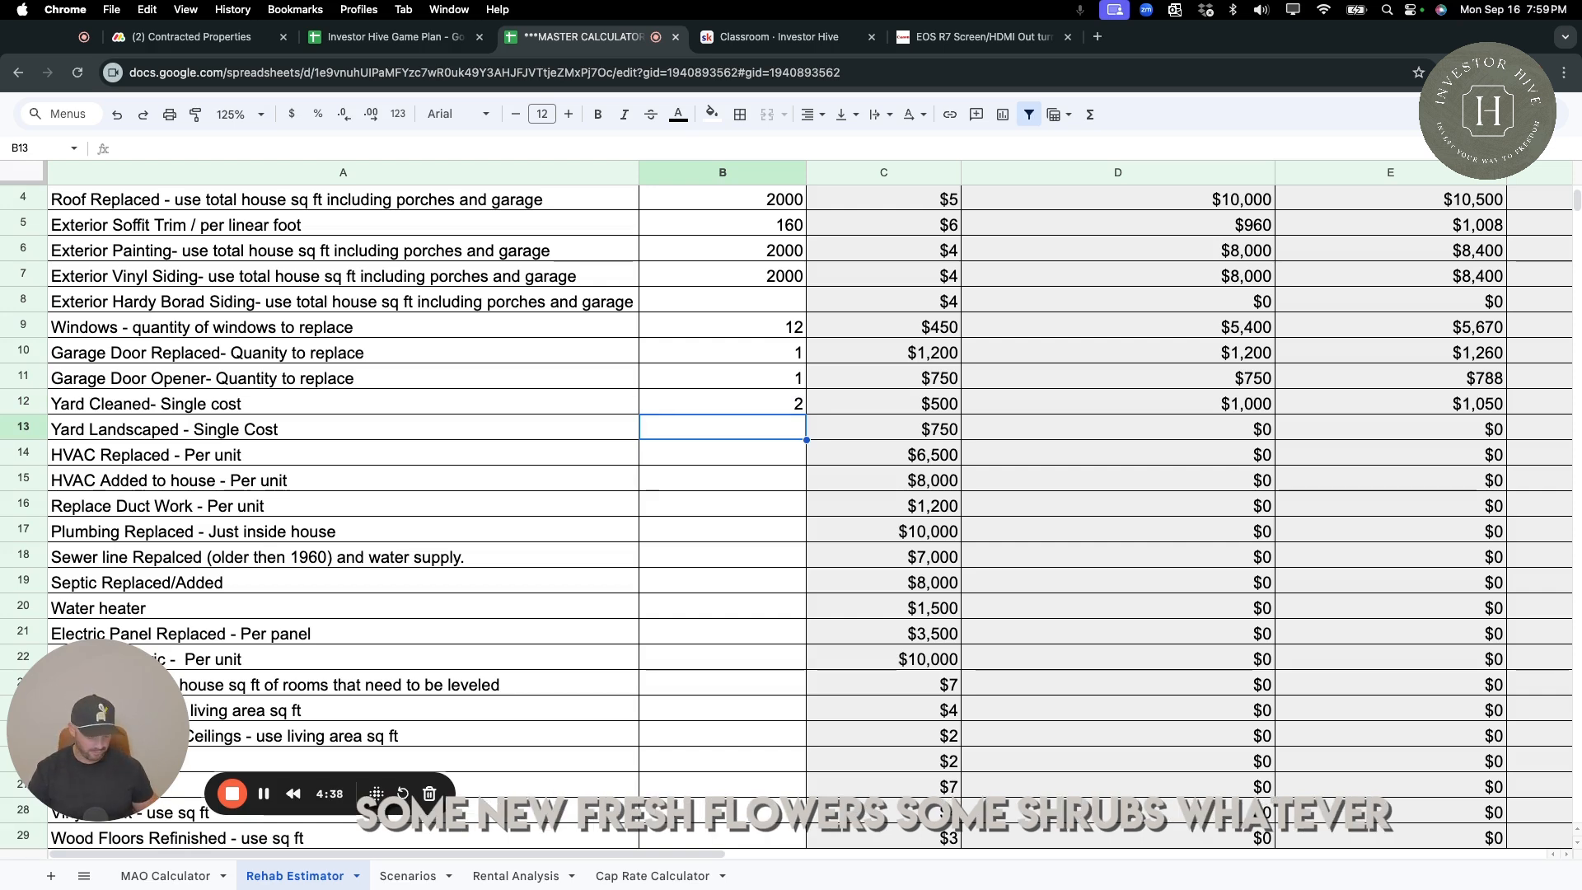
type("2")
key("Return")
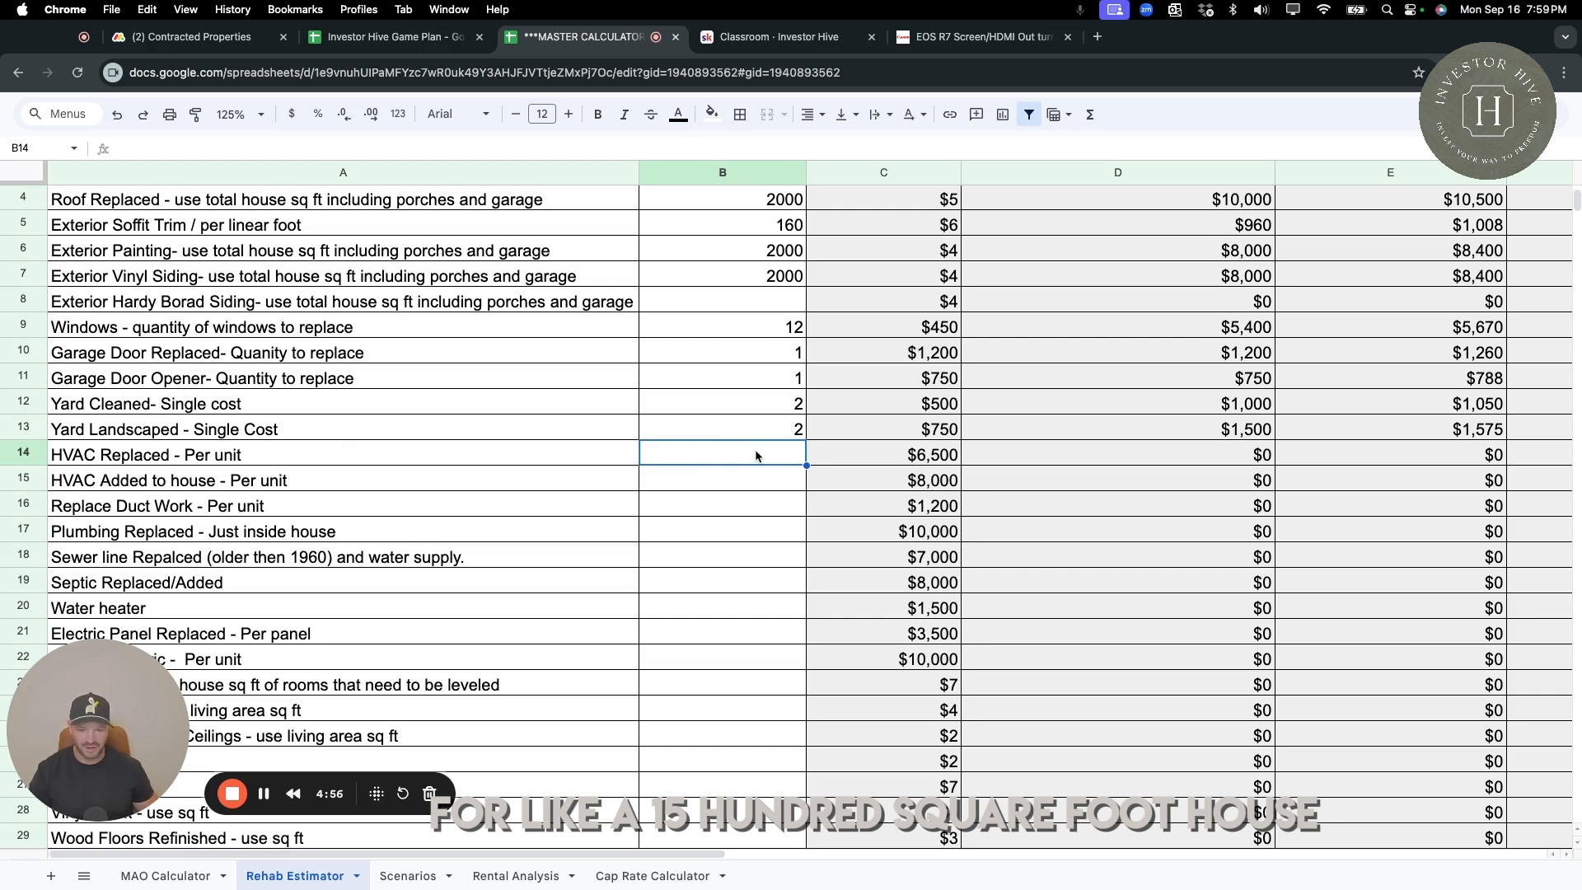
Try 1 and 2 units as the HVAC Replaced quantity and check the C class repair cost for two units.
type("1")
key("Return")
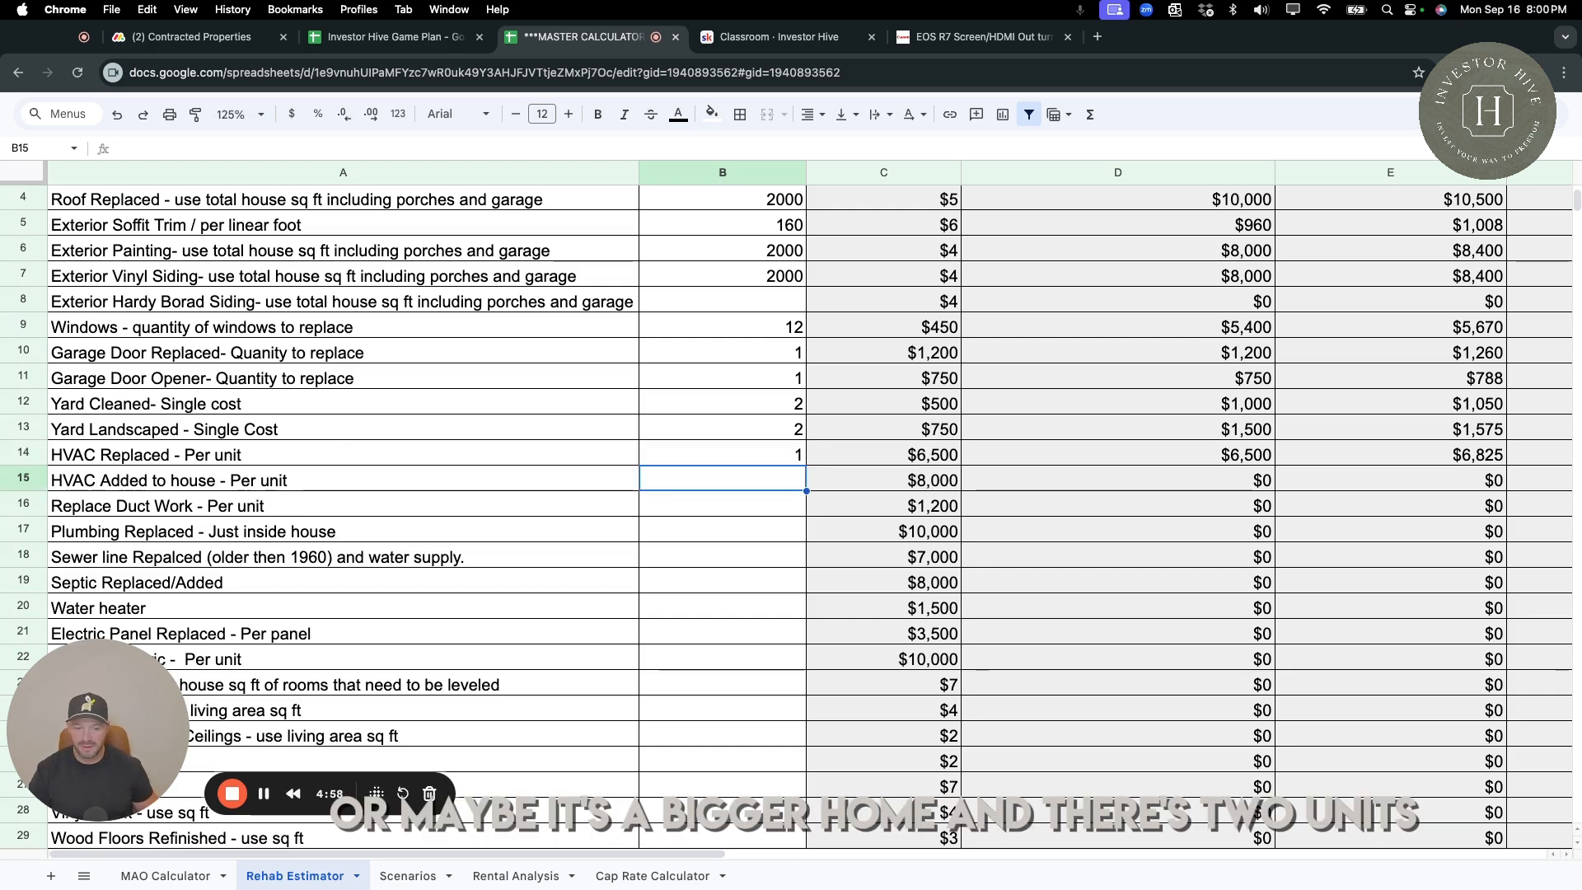
key("Up")
type("2")
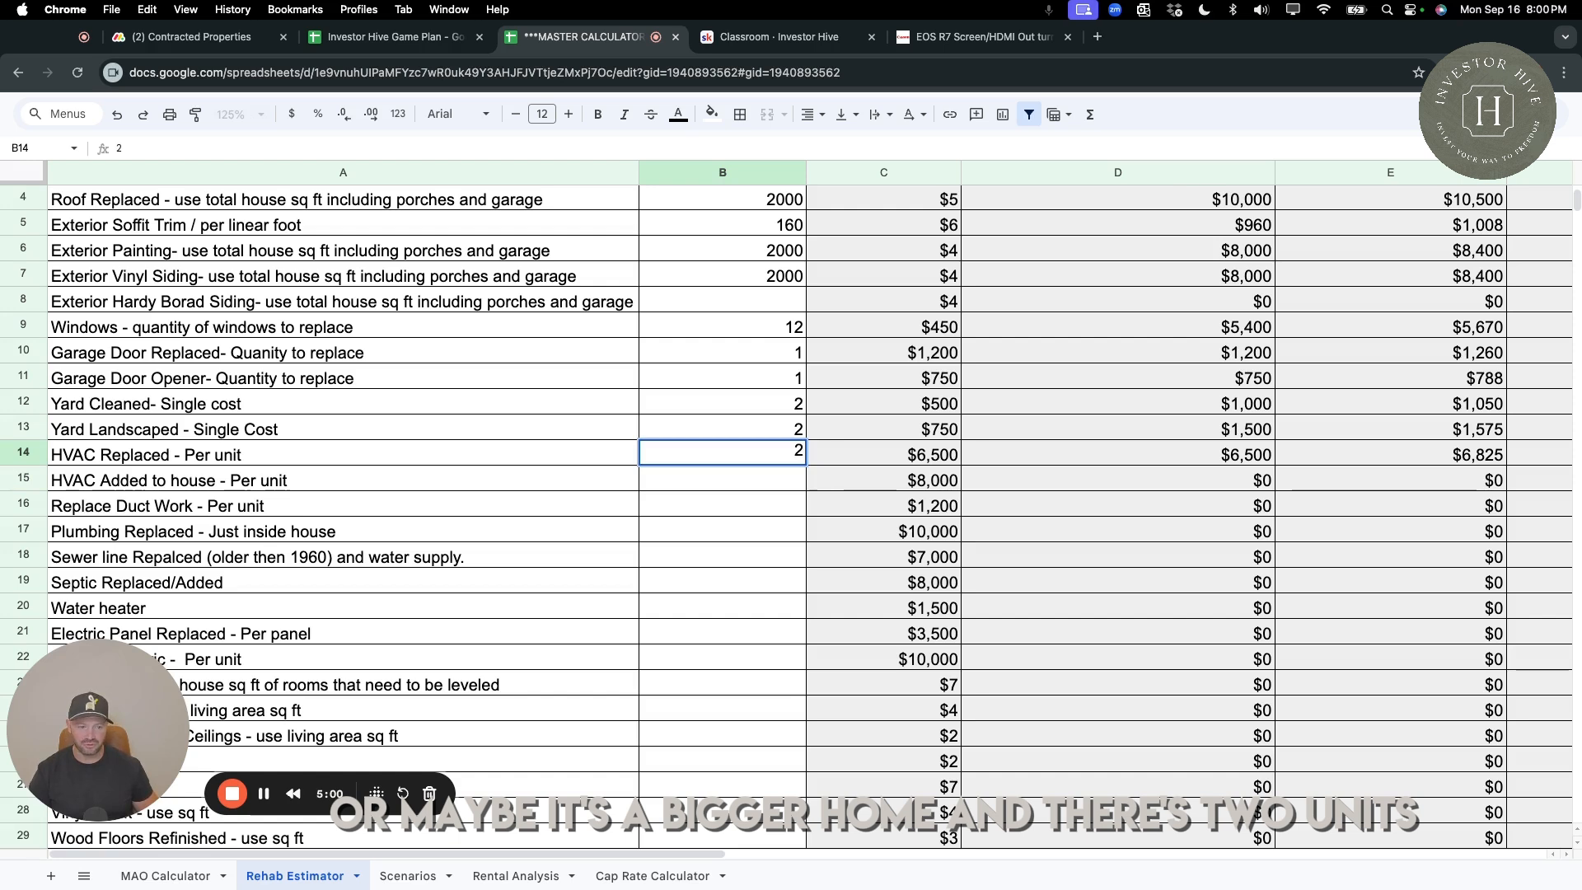
key("Return")
left_click(1261, 460)
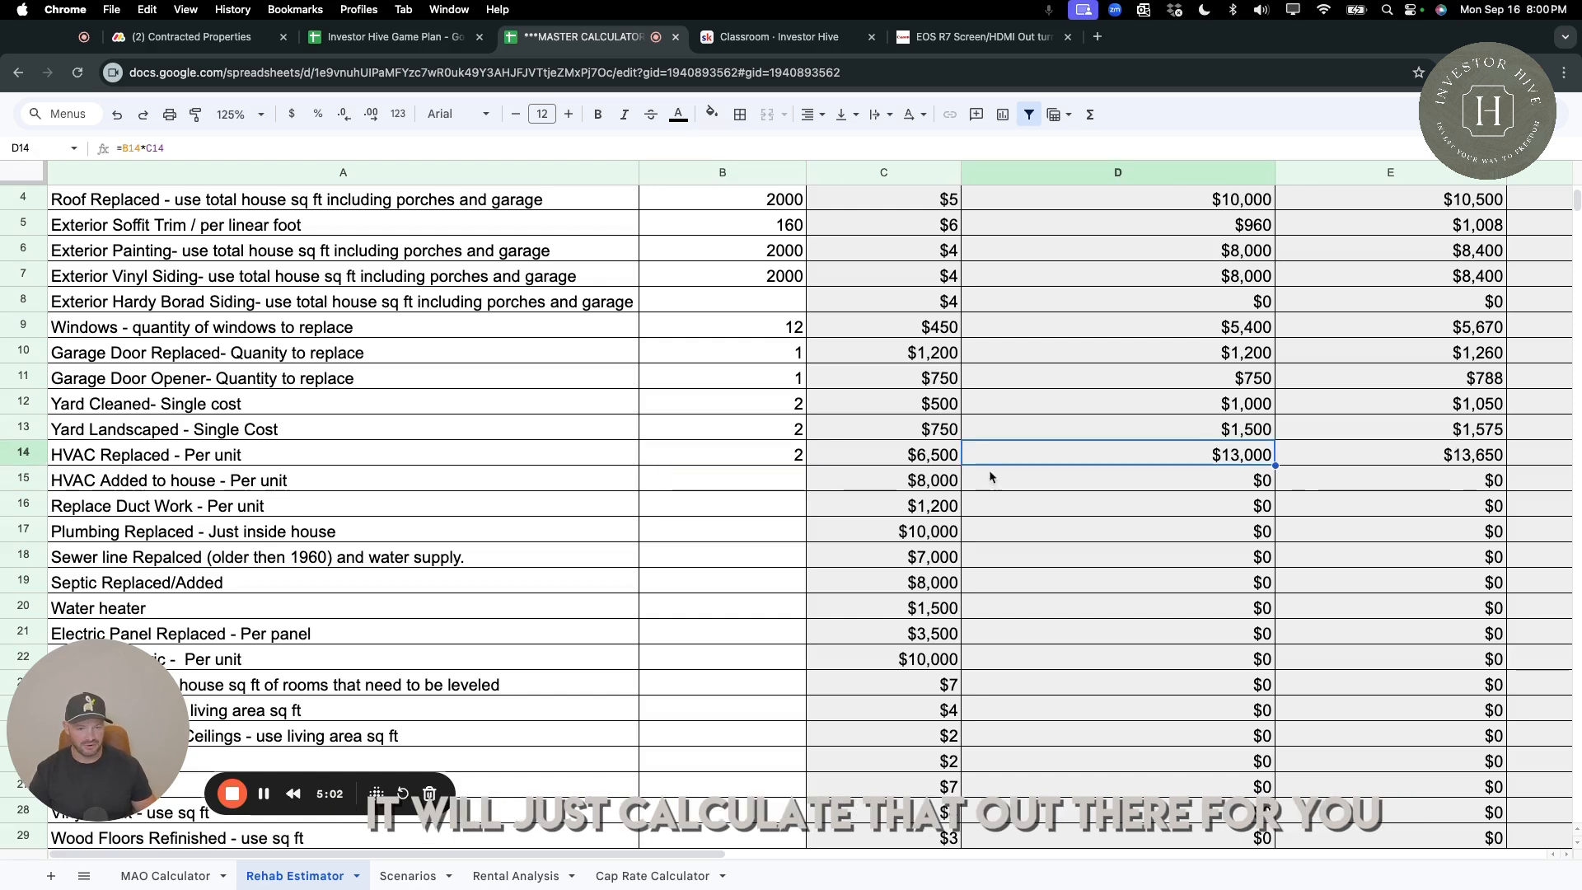
Set the HVAC Replaced quantity to 1 unit.
left_click(791, 455)
type("1")
key("Return")
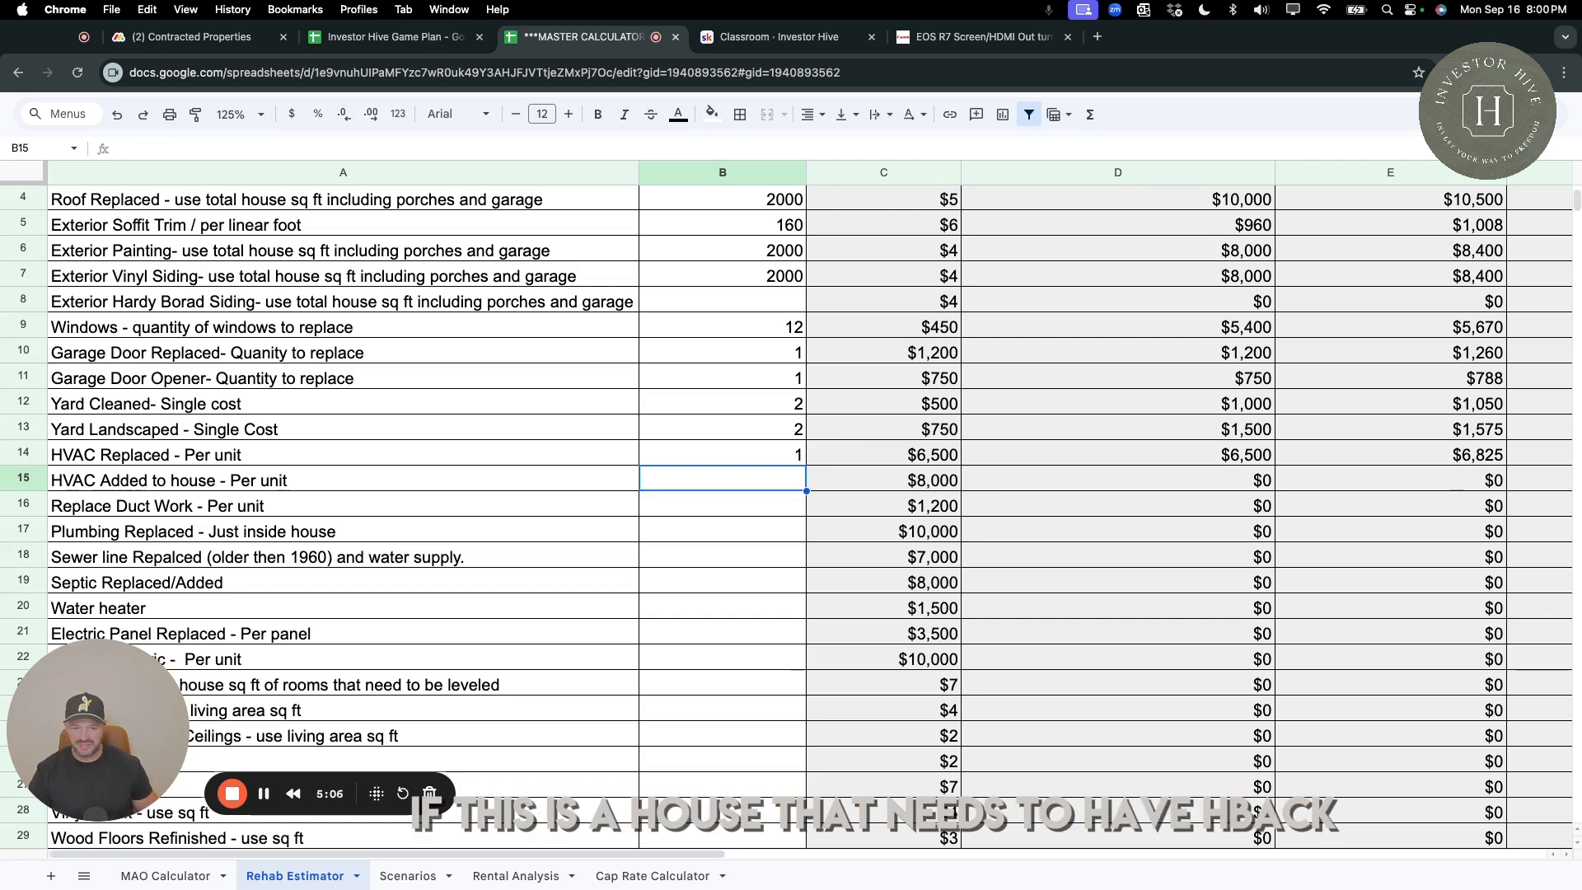
Try 1.3 as the Plumbing Replaced quantity and check its C class repair cost.
key("Down")
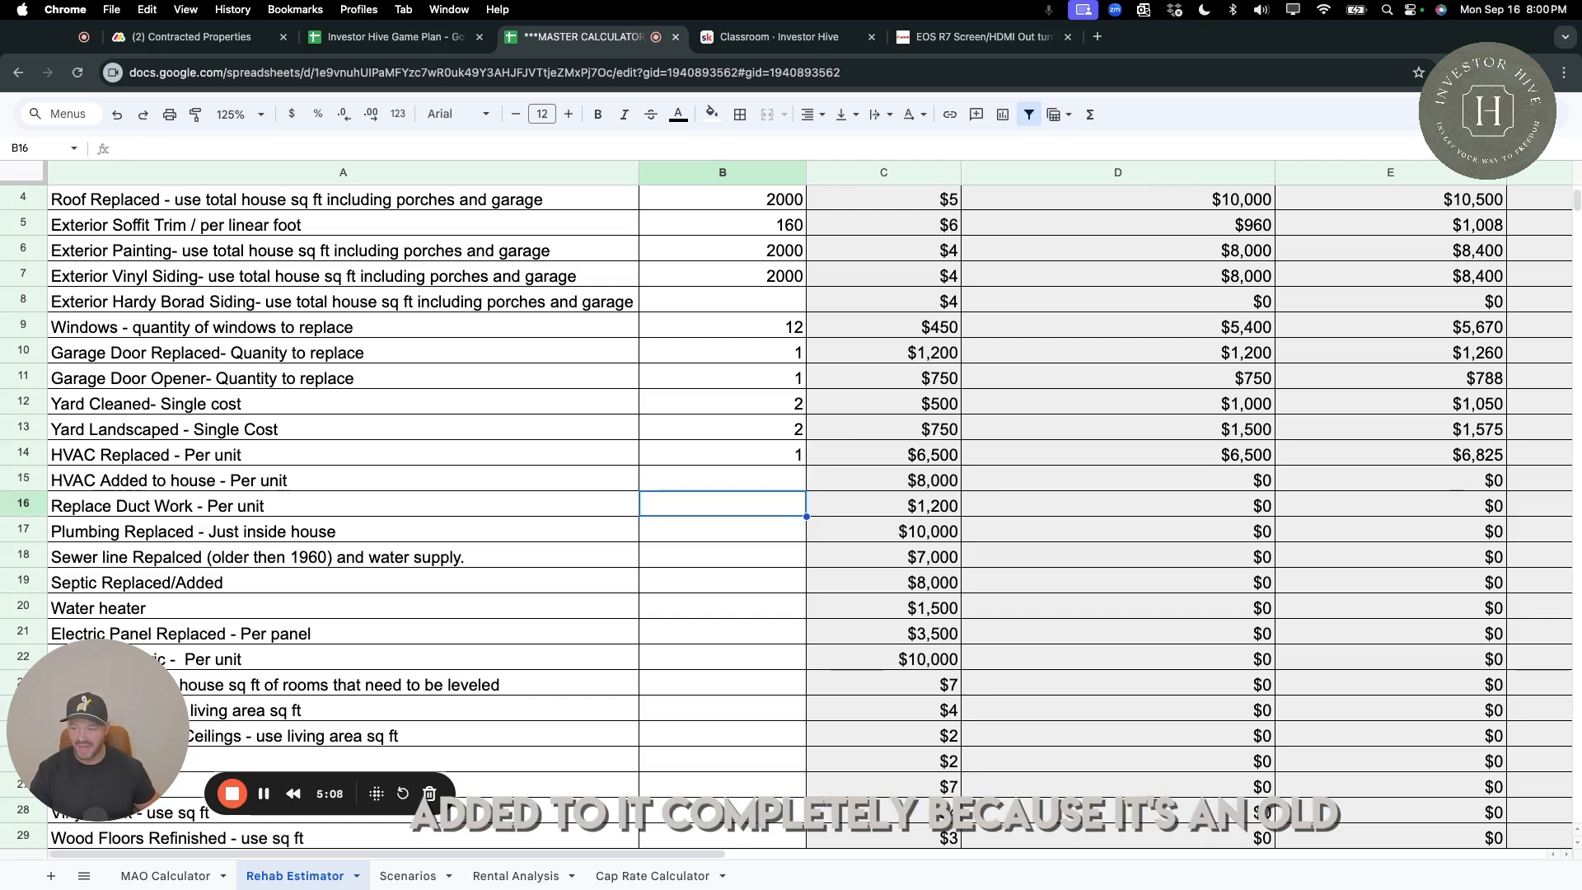
scroll(784, 493, "up", 1)
left_click(783, 492)
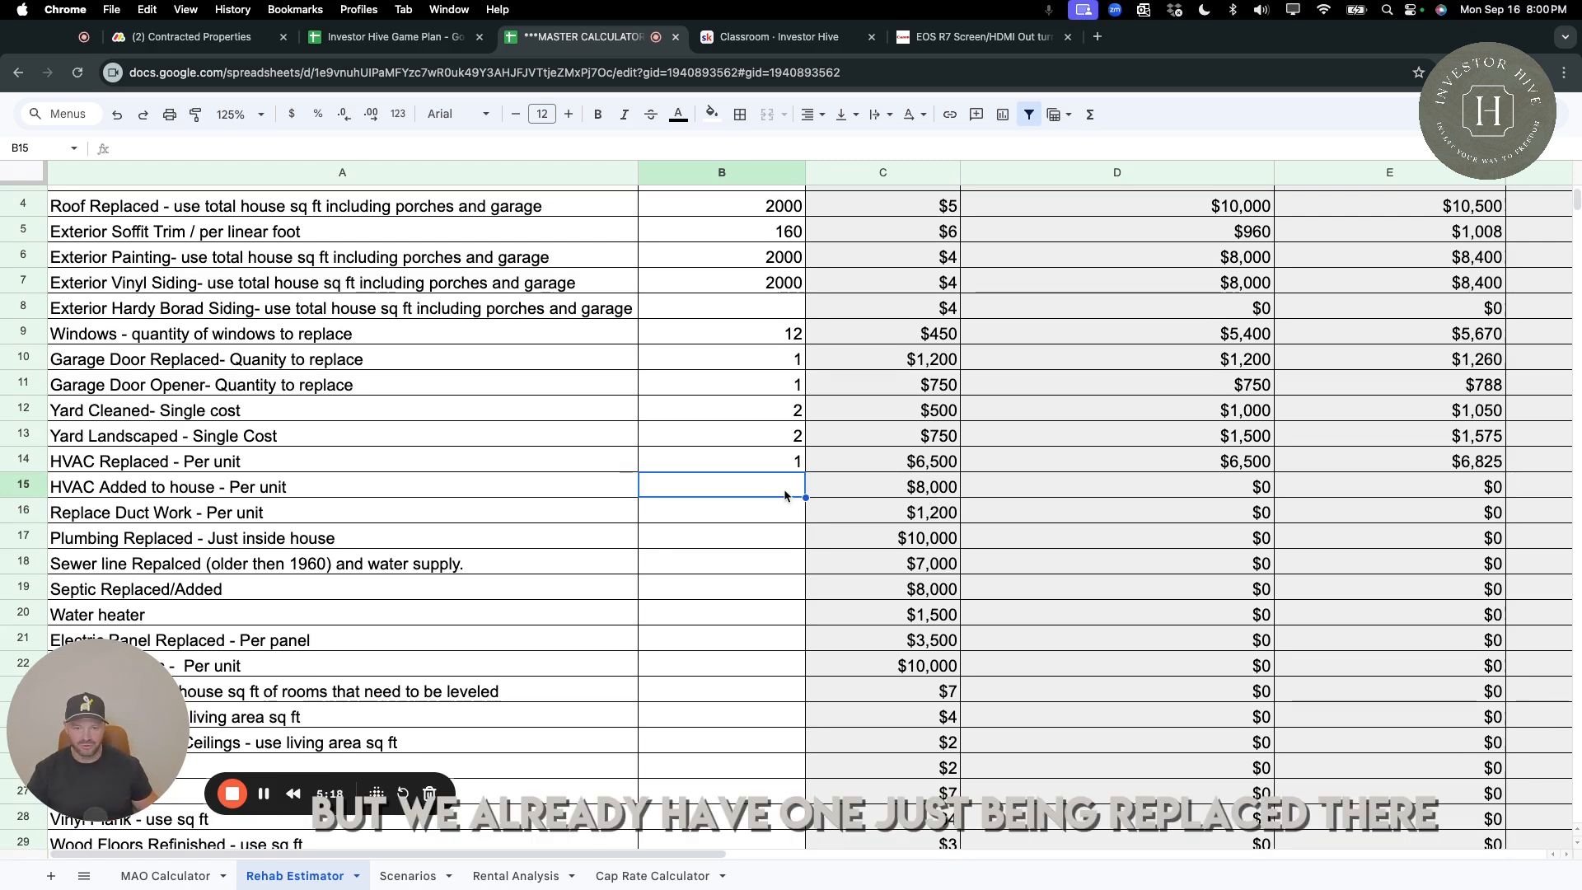
key("Down")
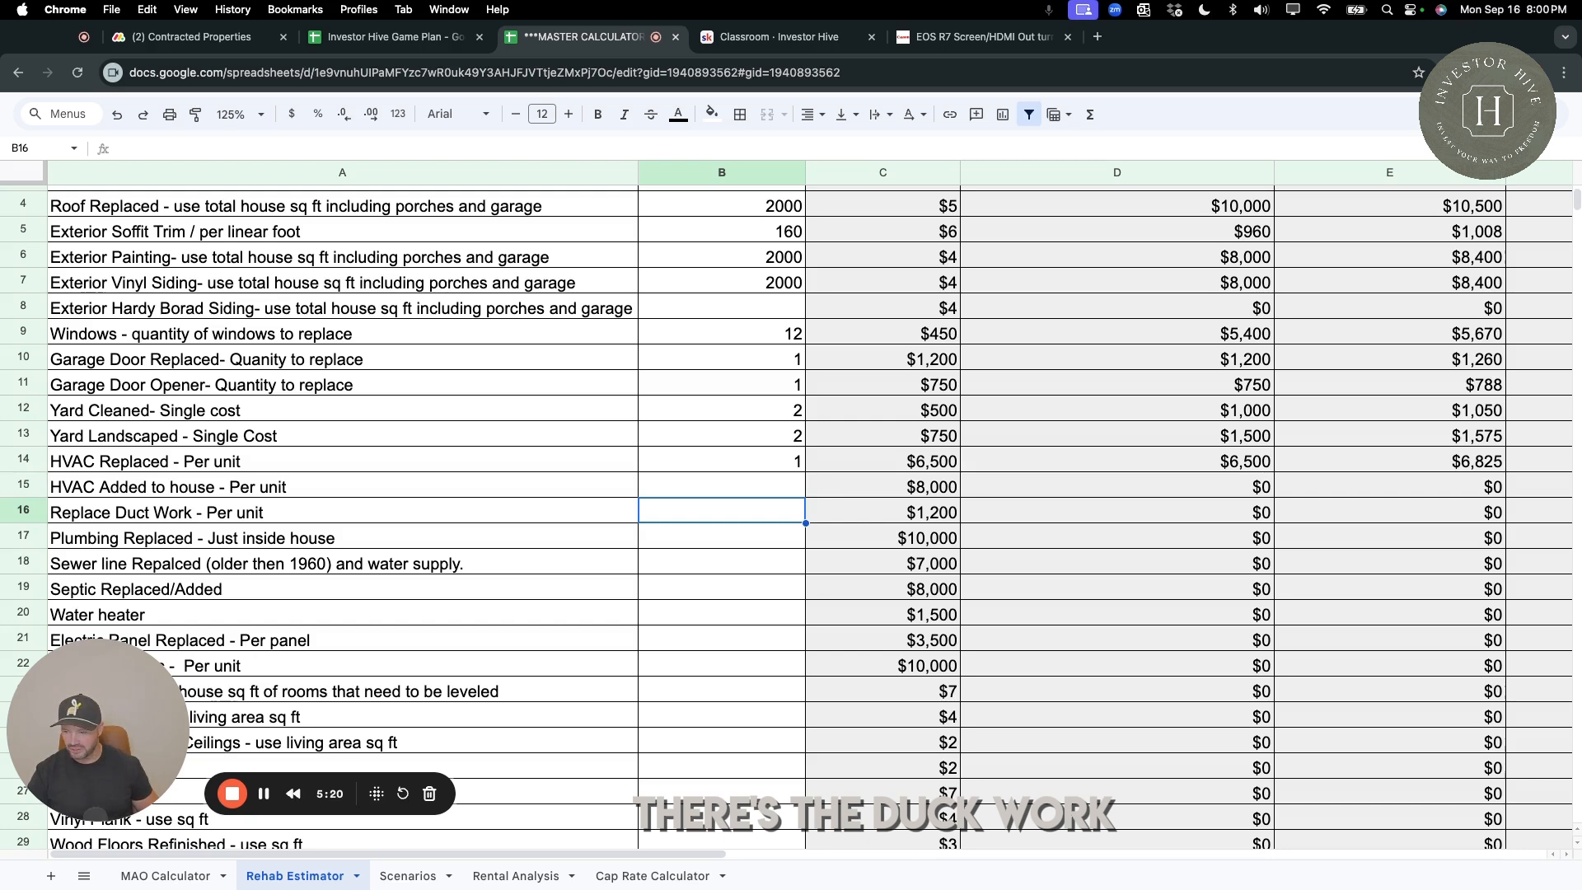
key("Down")
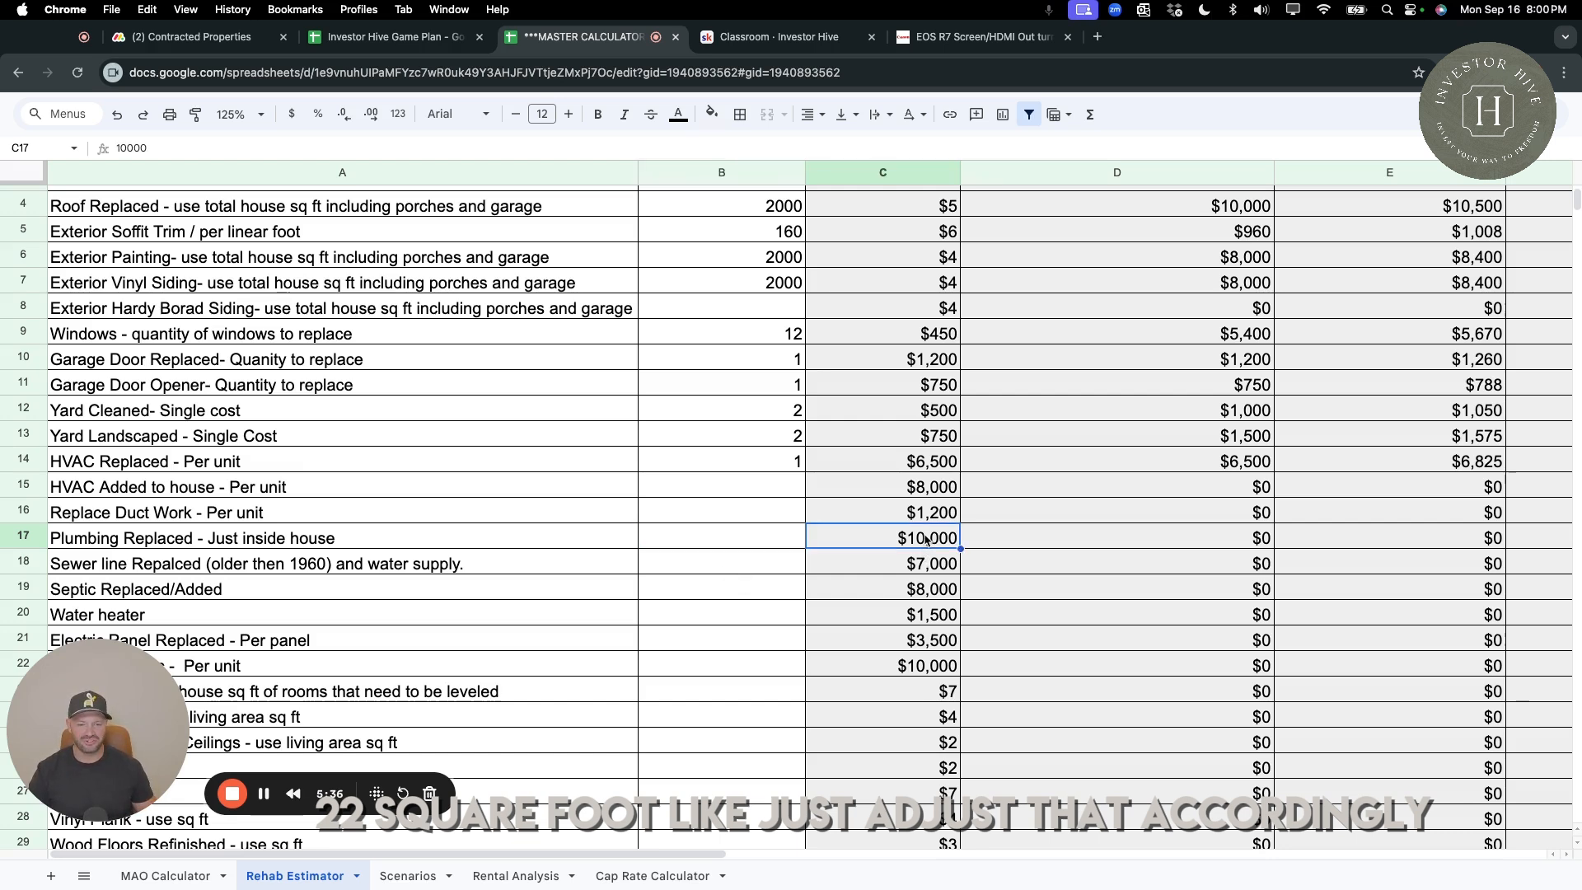
type("1.3")
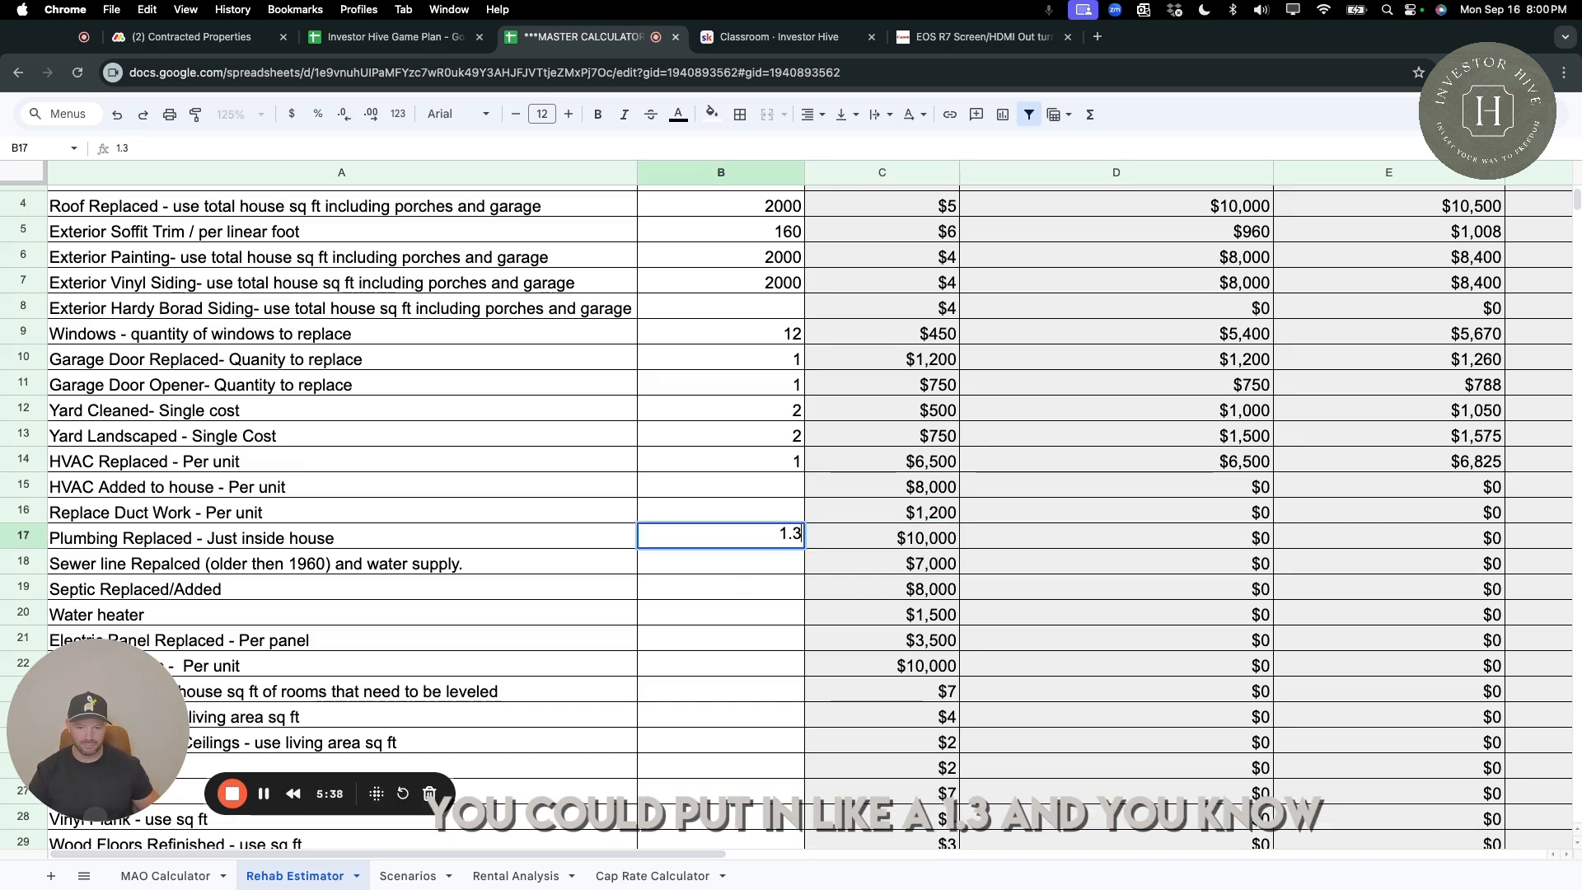
key("Return")
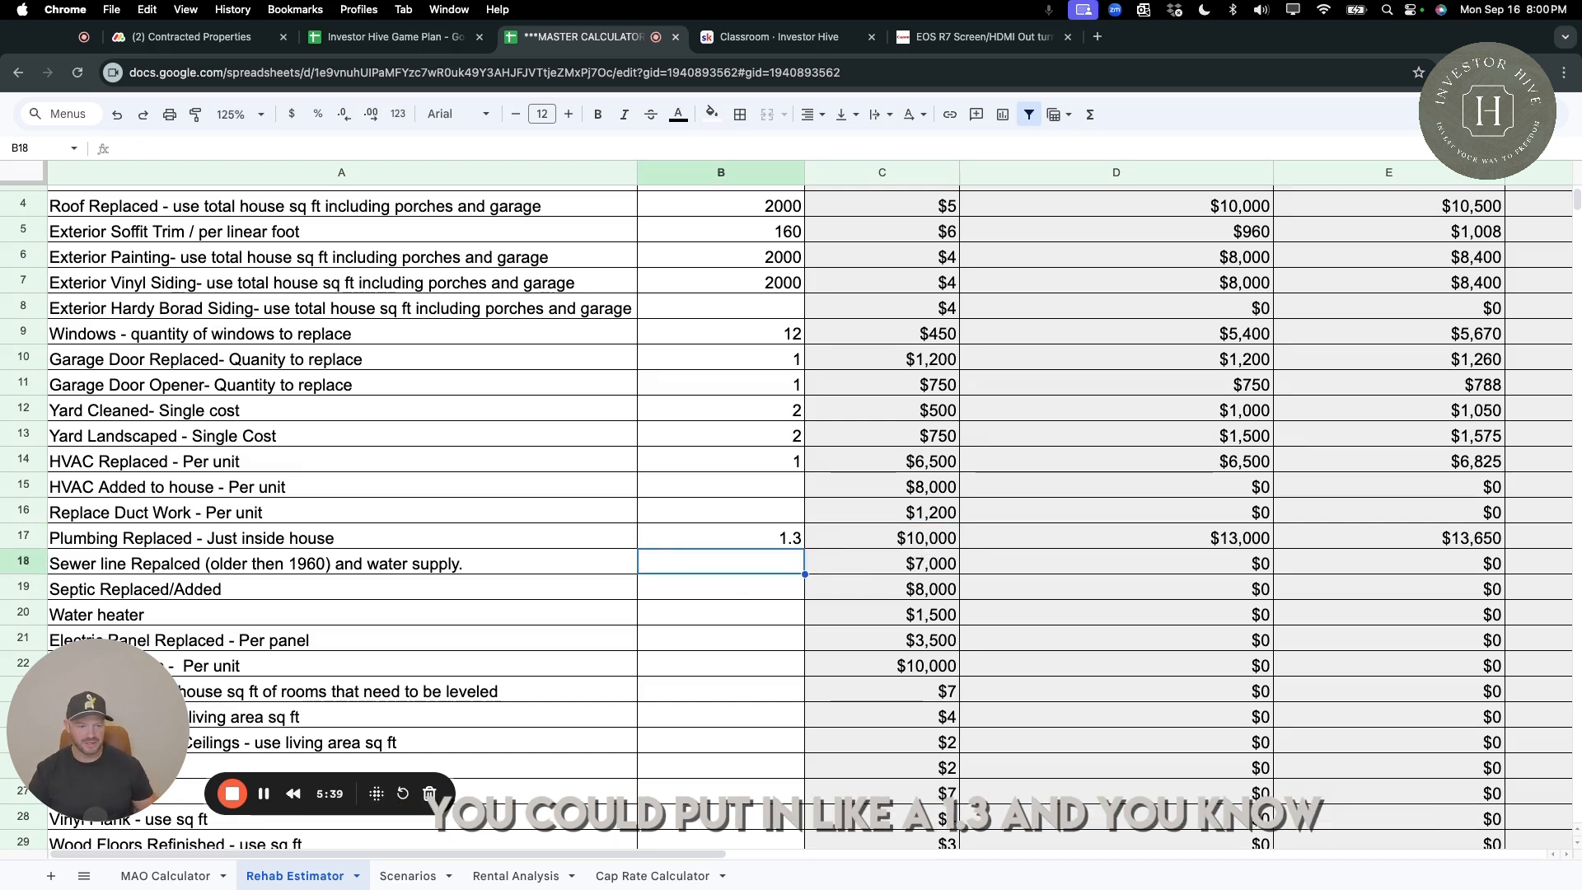
left_click(1257, 540)
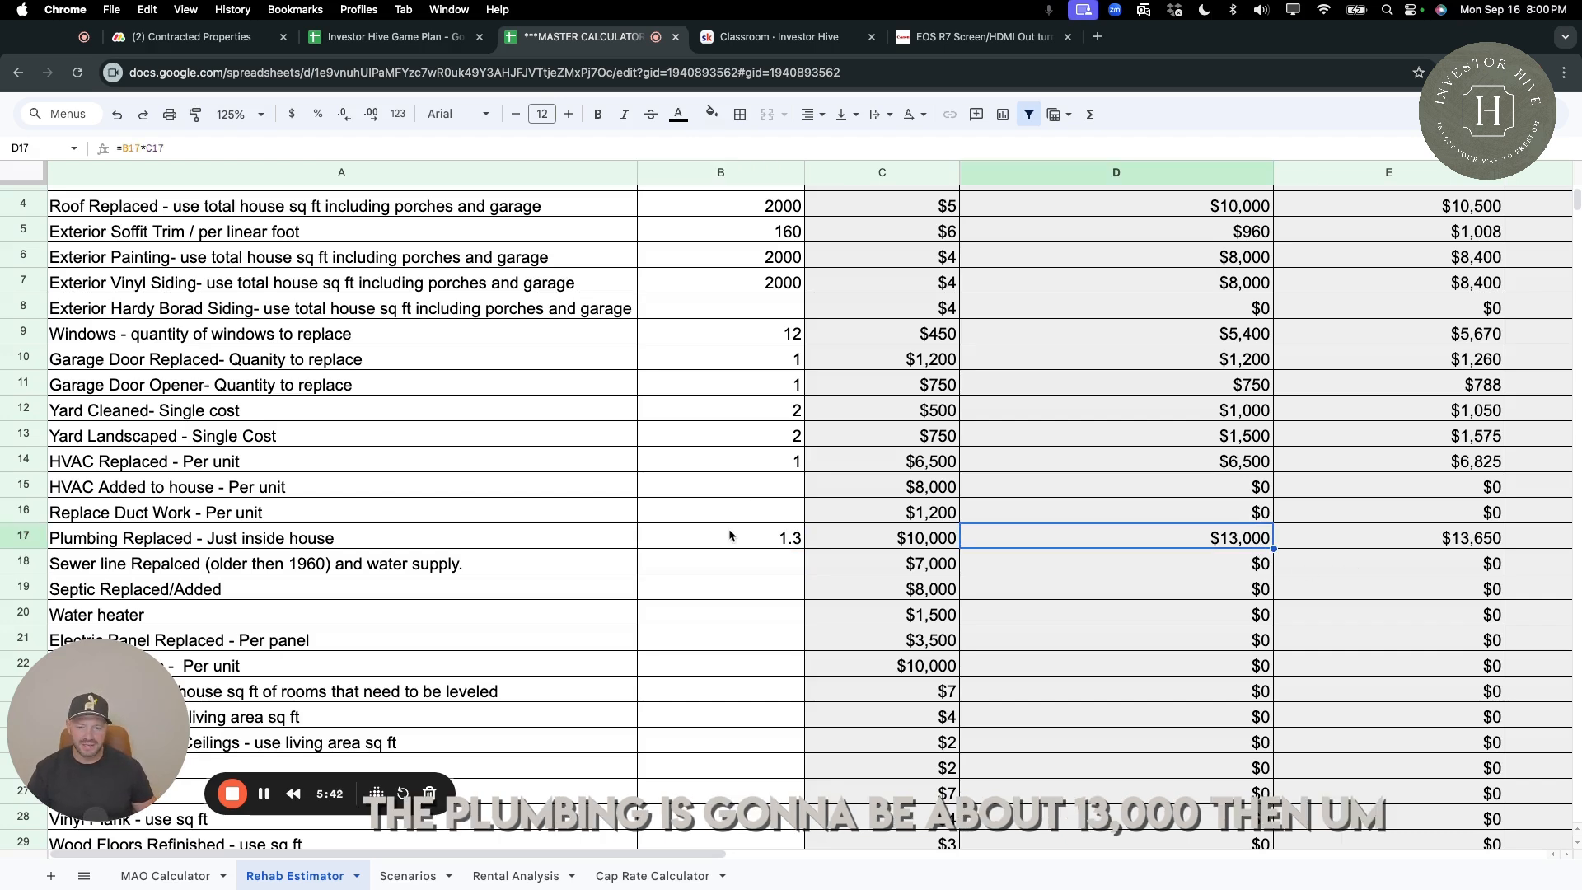
Set the quantity to 1 for both Plumbing Replaced and the sewer line and water supply item.
left_click(748, 538)
type("1")
key("Return")
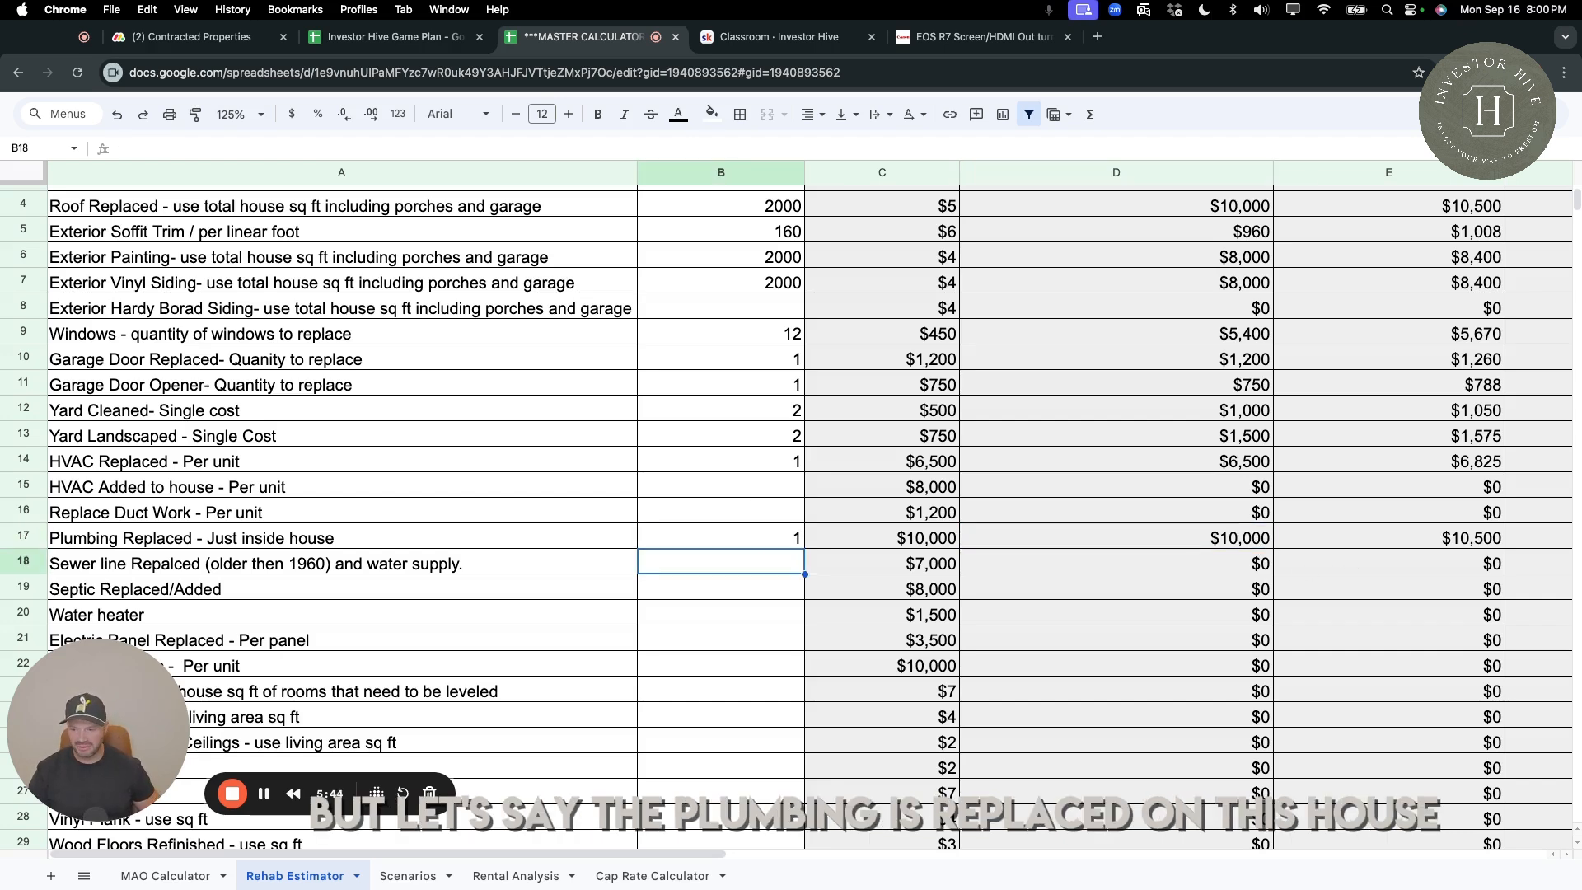
scroll(684, 536, "down", 3)
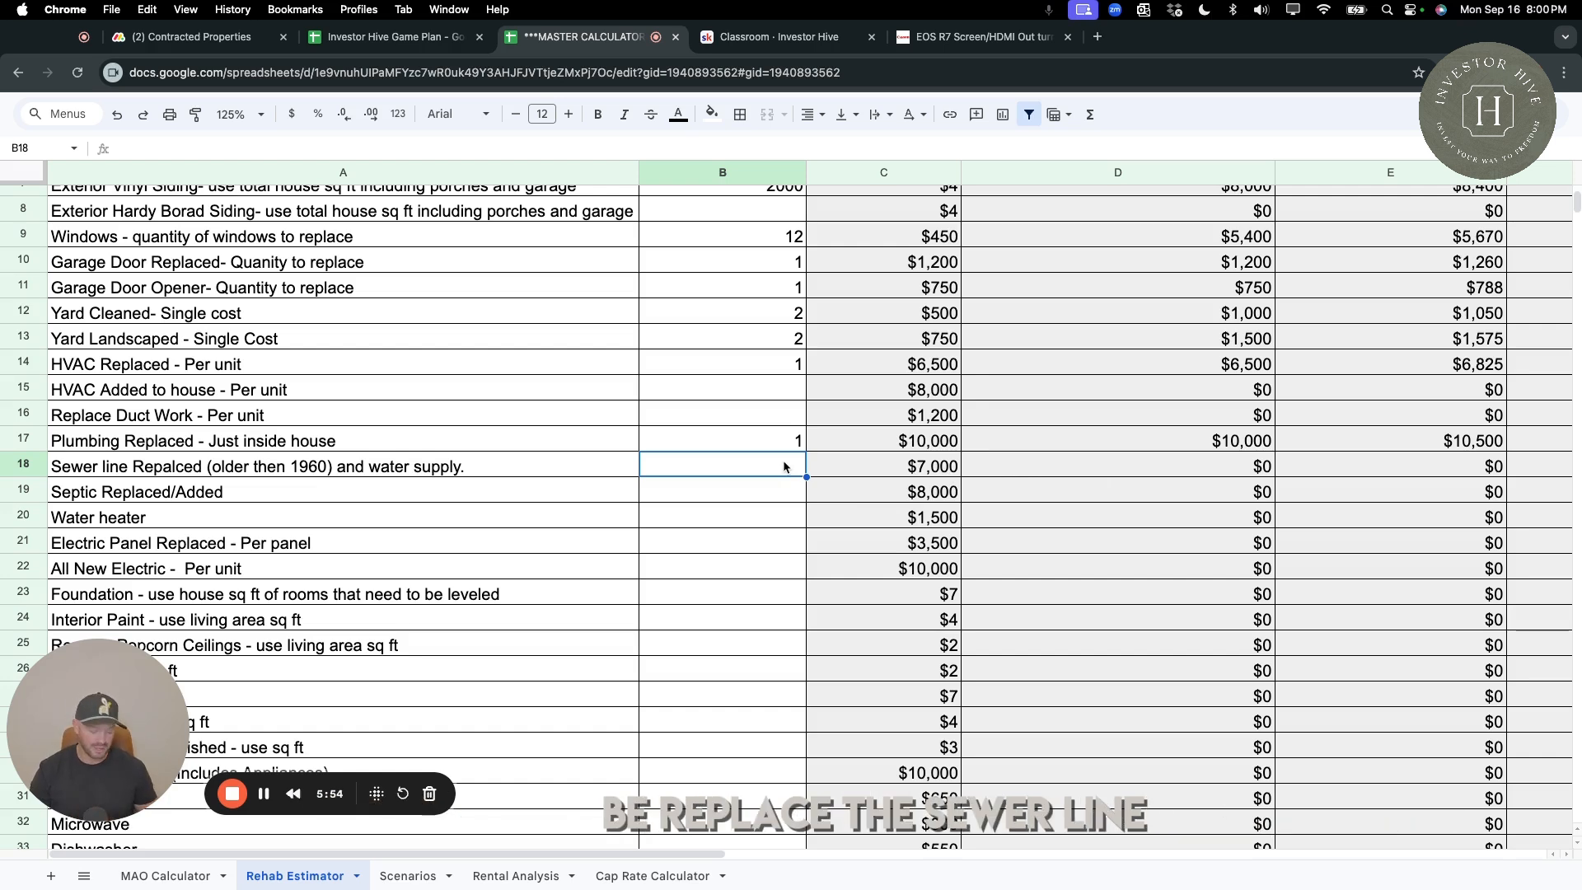
type("1")
key("Return")
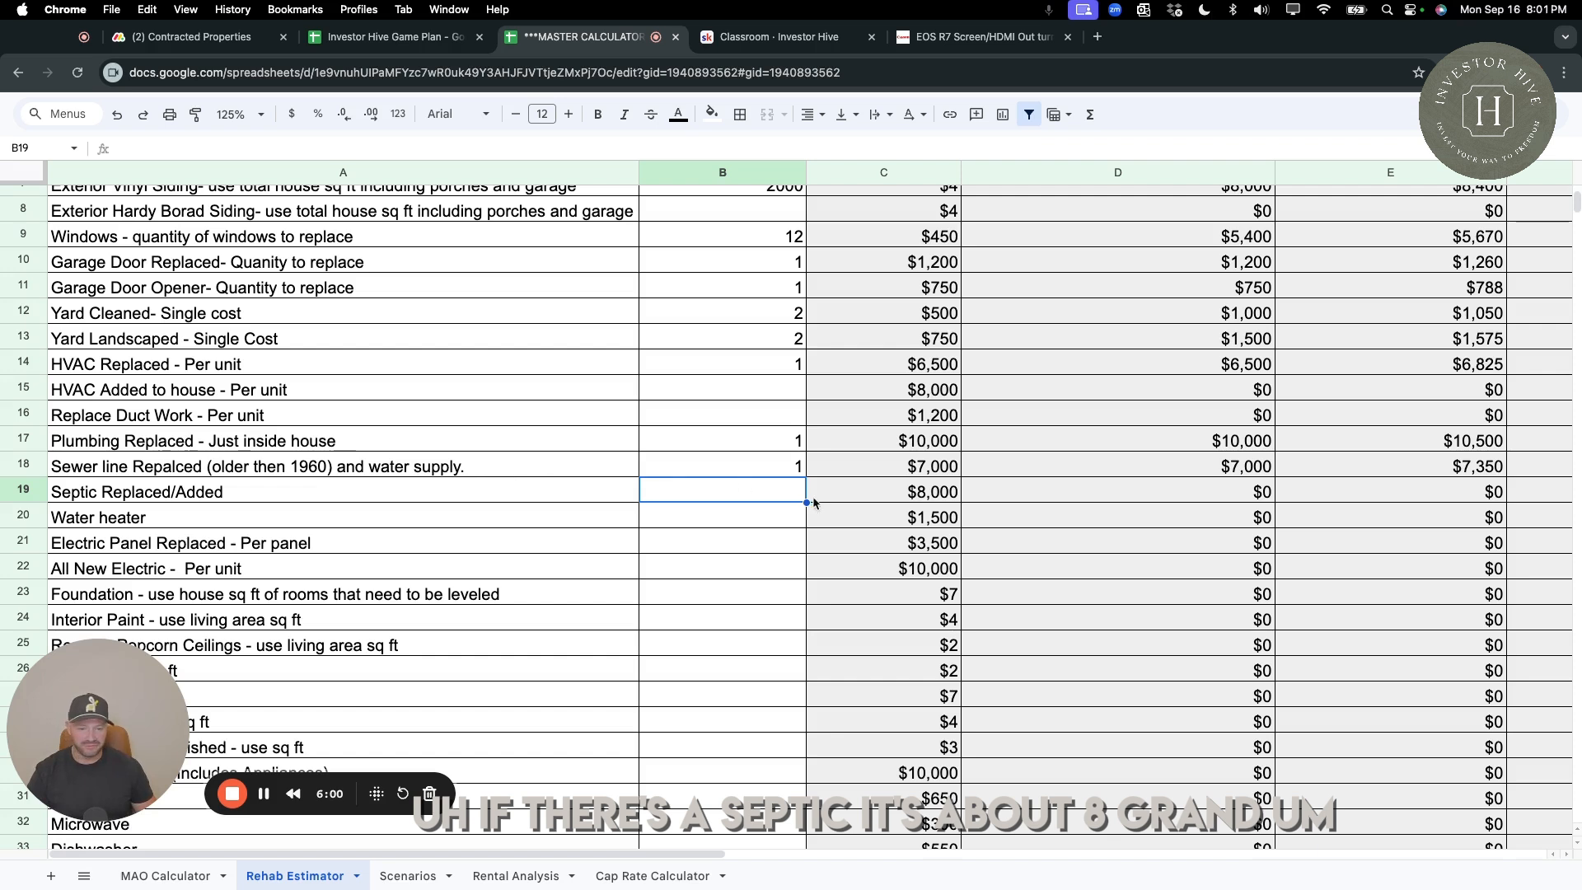
Leave the septic item blank and enter a quantity of 1 for both Water heater and Electric Panel Replaced.
left_click(931, 495)
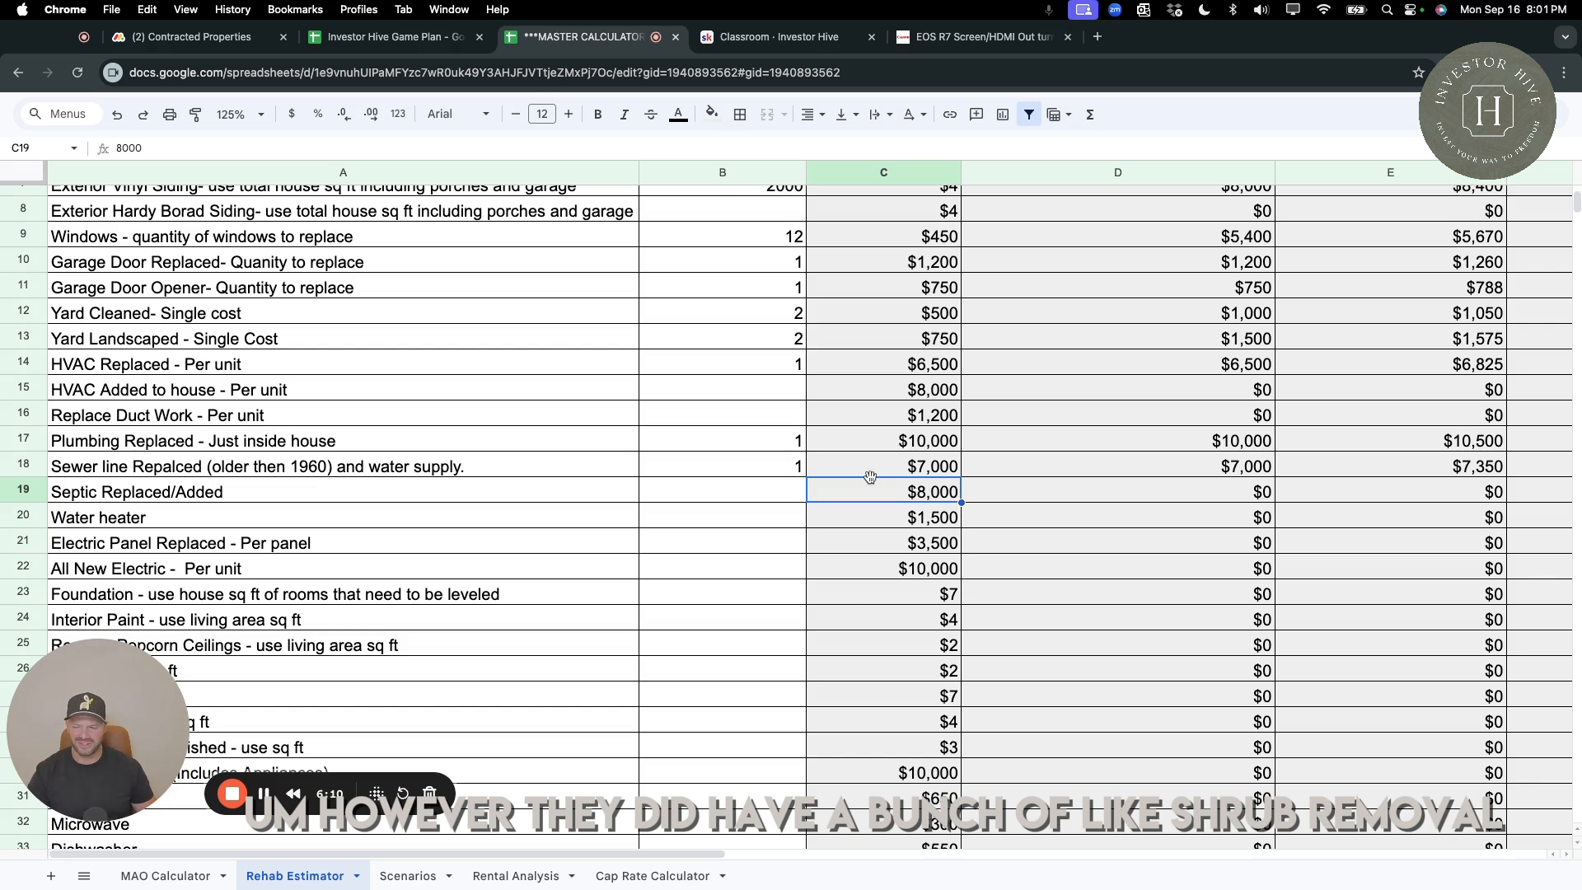
left_click(793, 493)
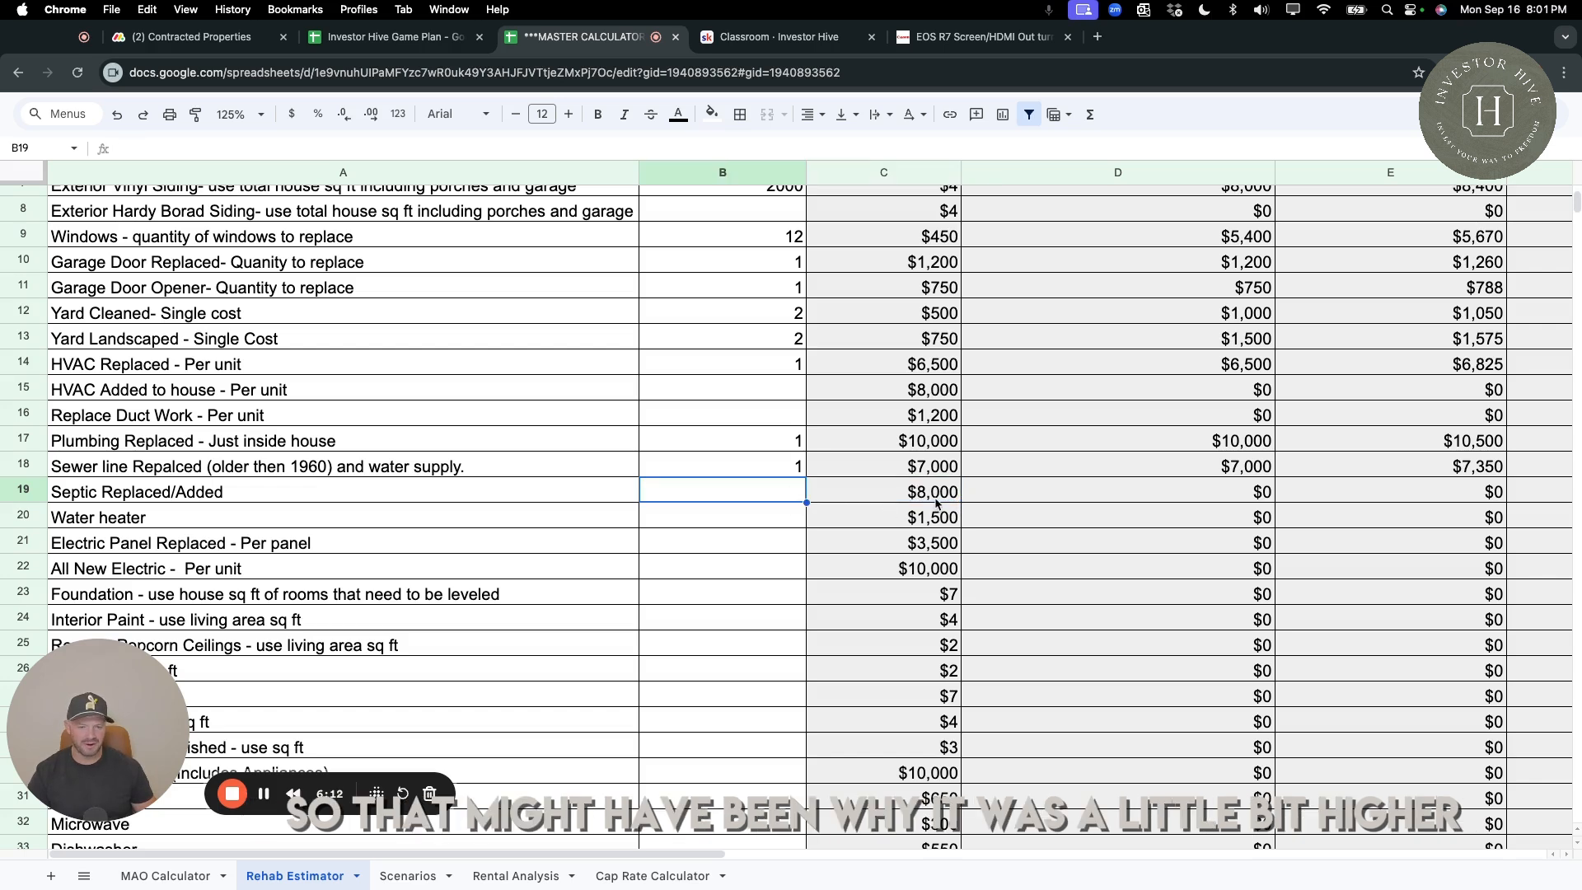
left_click(774, 521)
type("1")
key("Return")
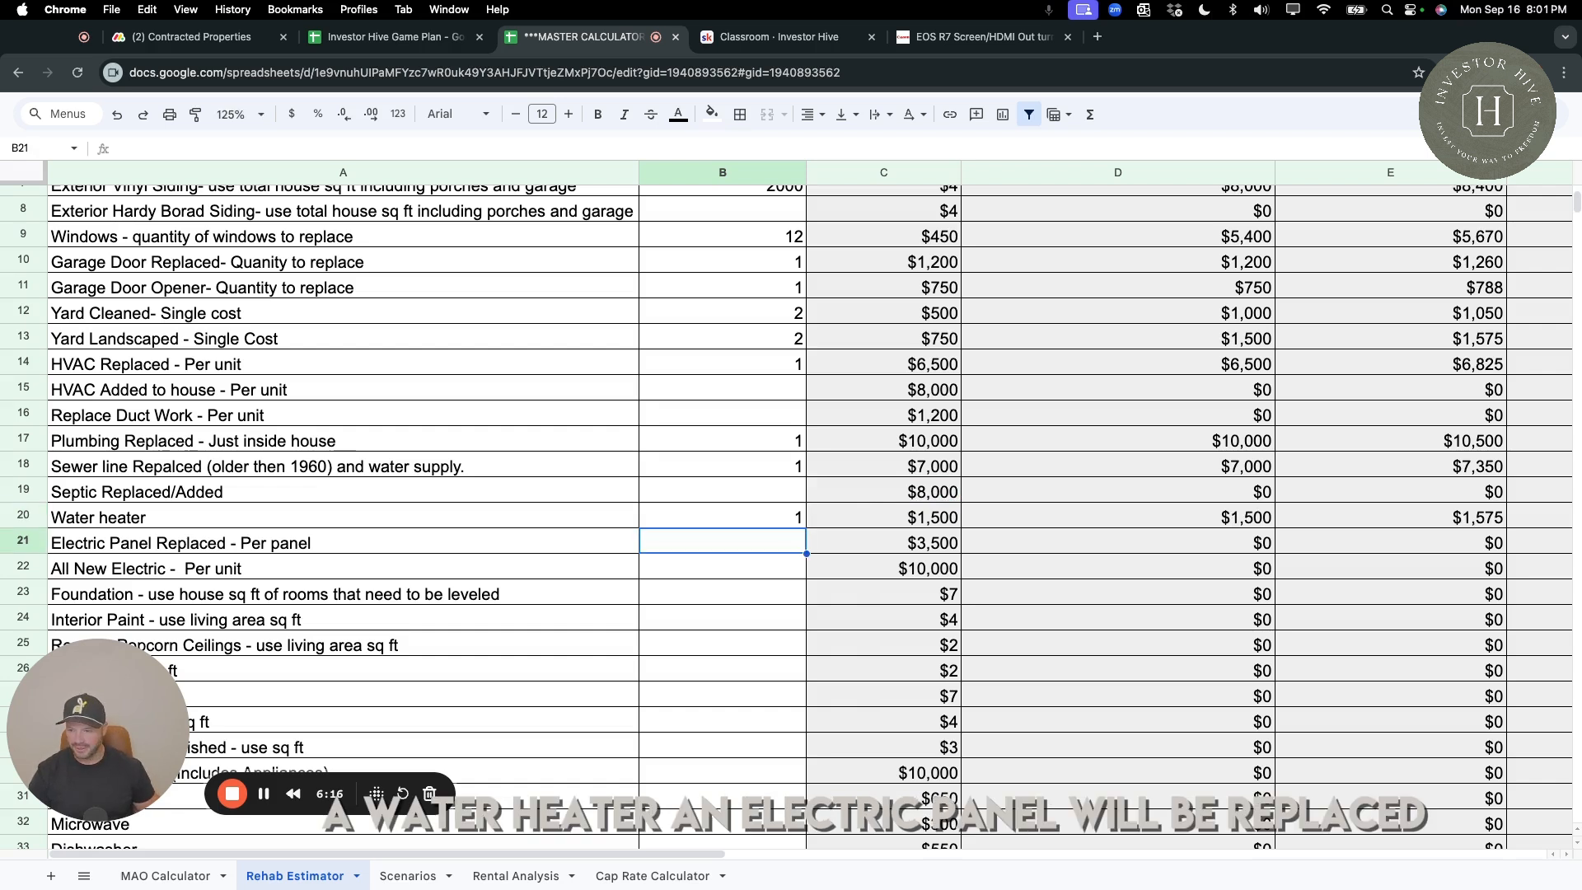
type("1")
key("Return")
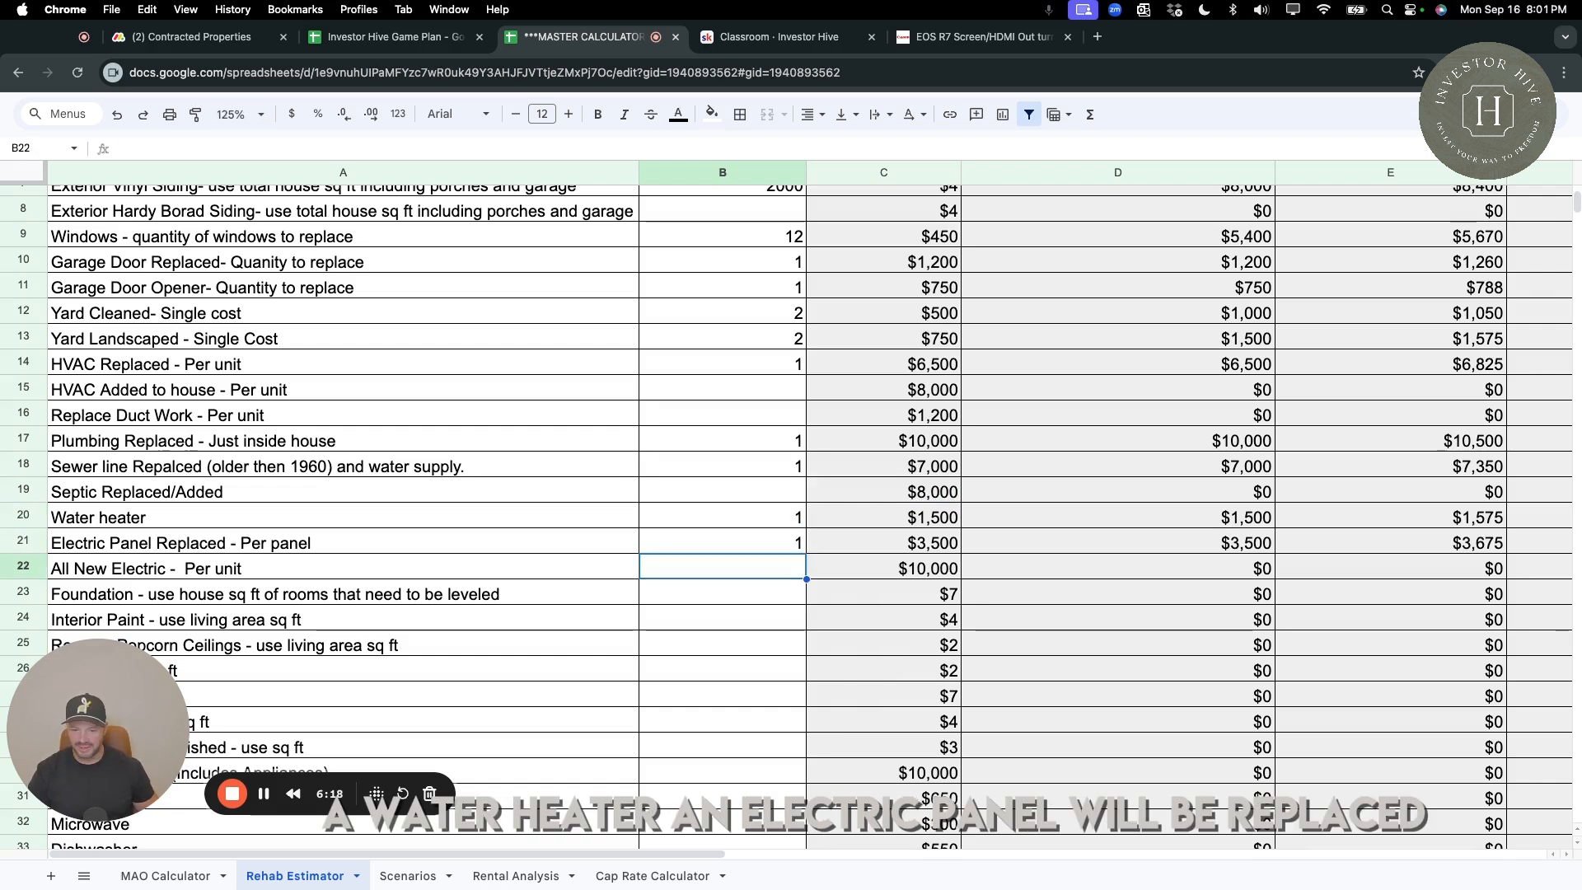
Enter a quantity of 1 for All New Electric and 1500 sq ft for Foundation, checking the foundation's unit price and cost.
type("1")
key("Return")
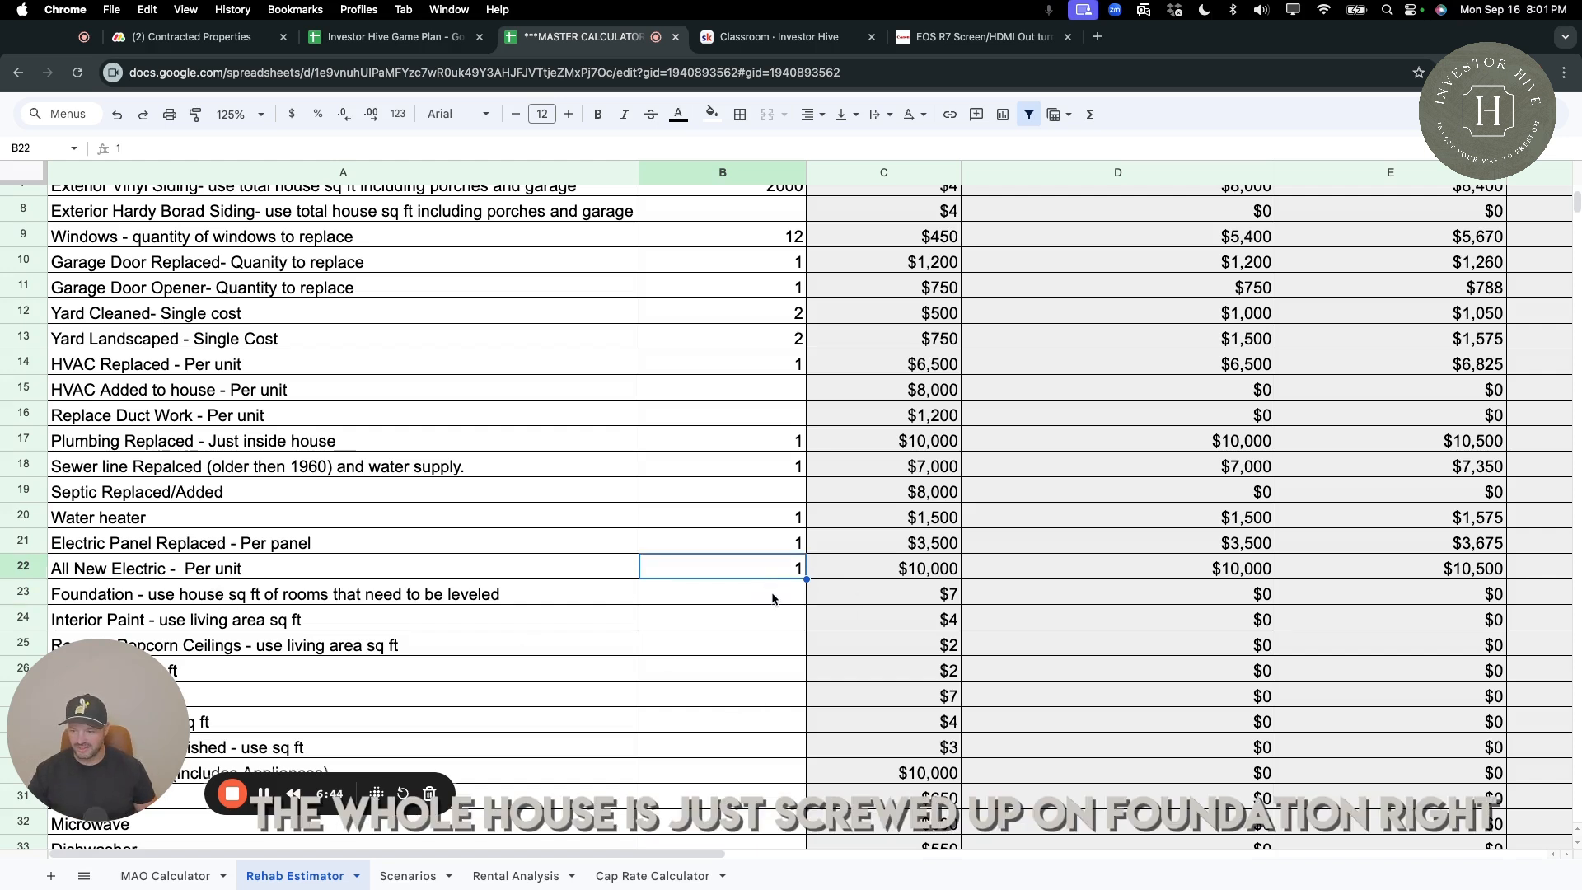
scroll(772, 598, "down", 1)
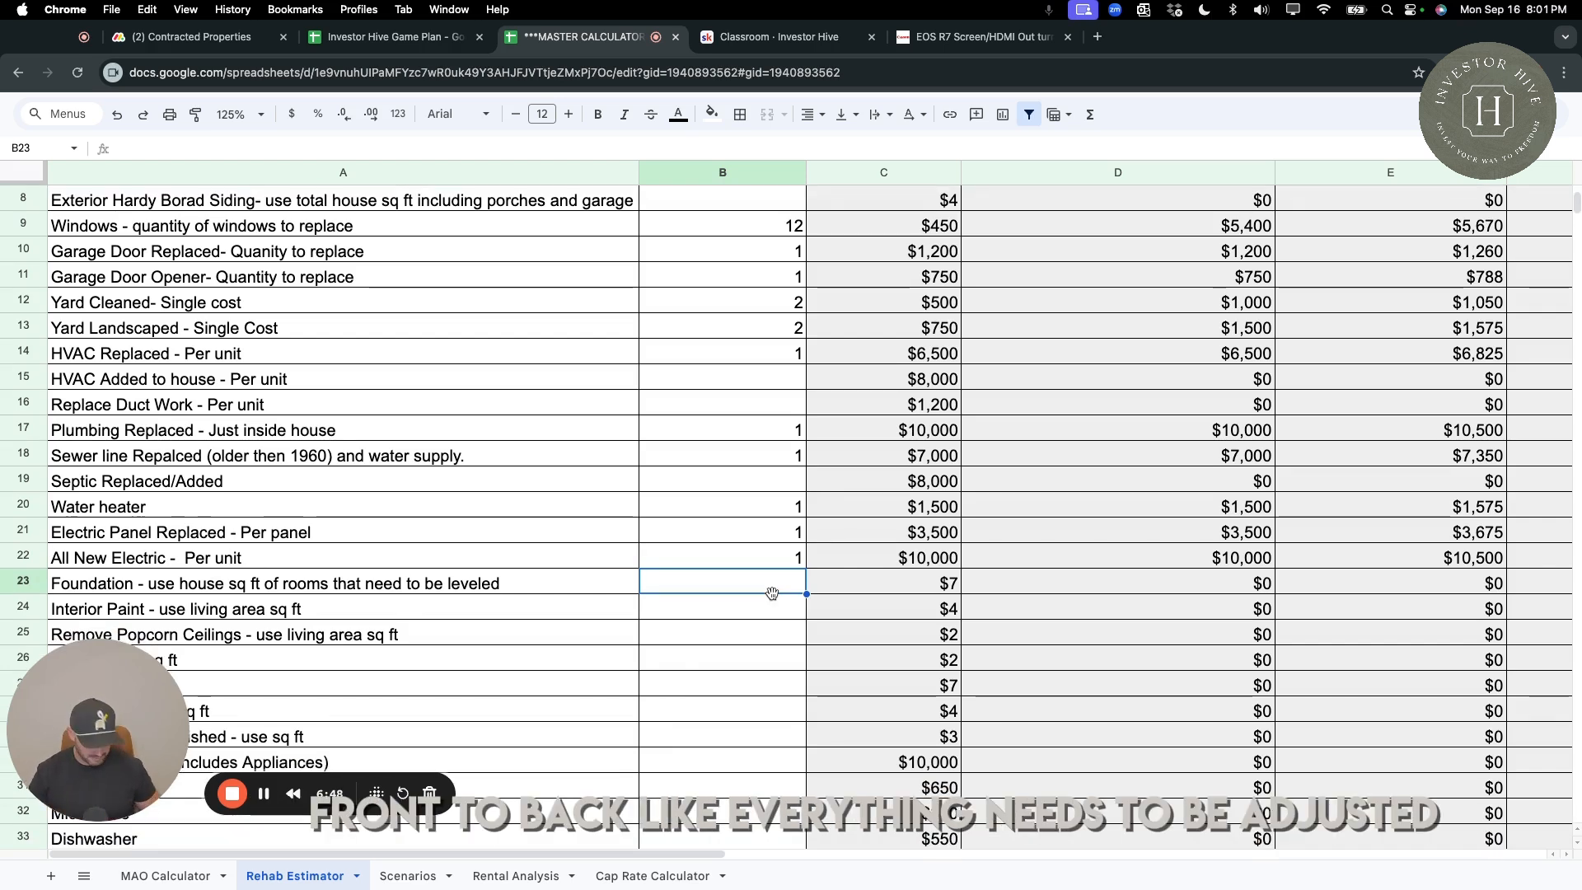
type("1500")
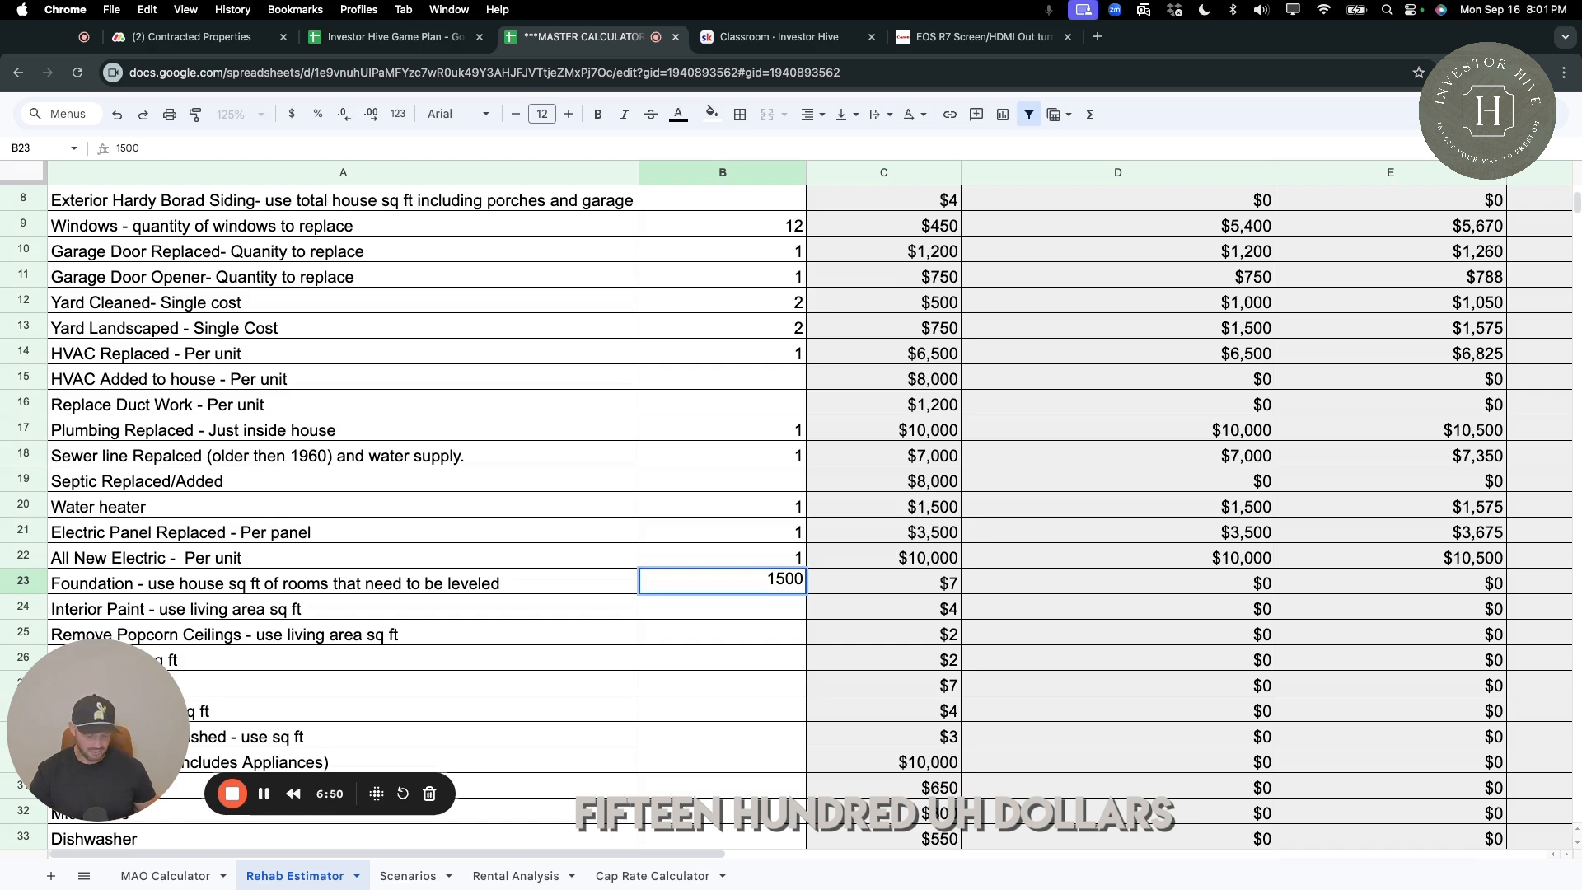
key("Return")
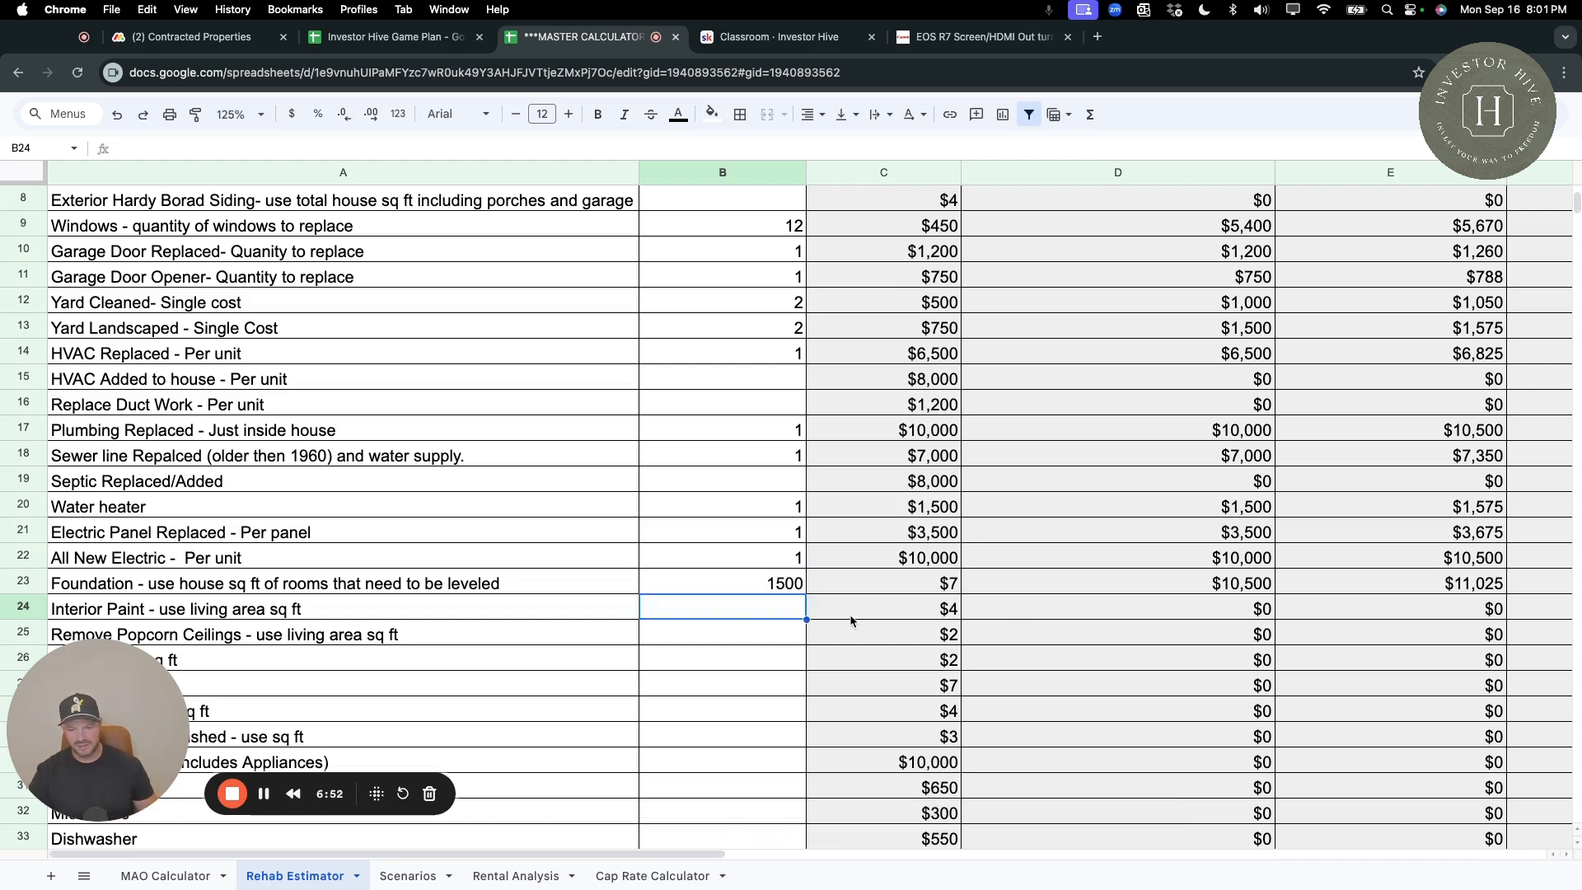
left_click(785, 584)
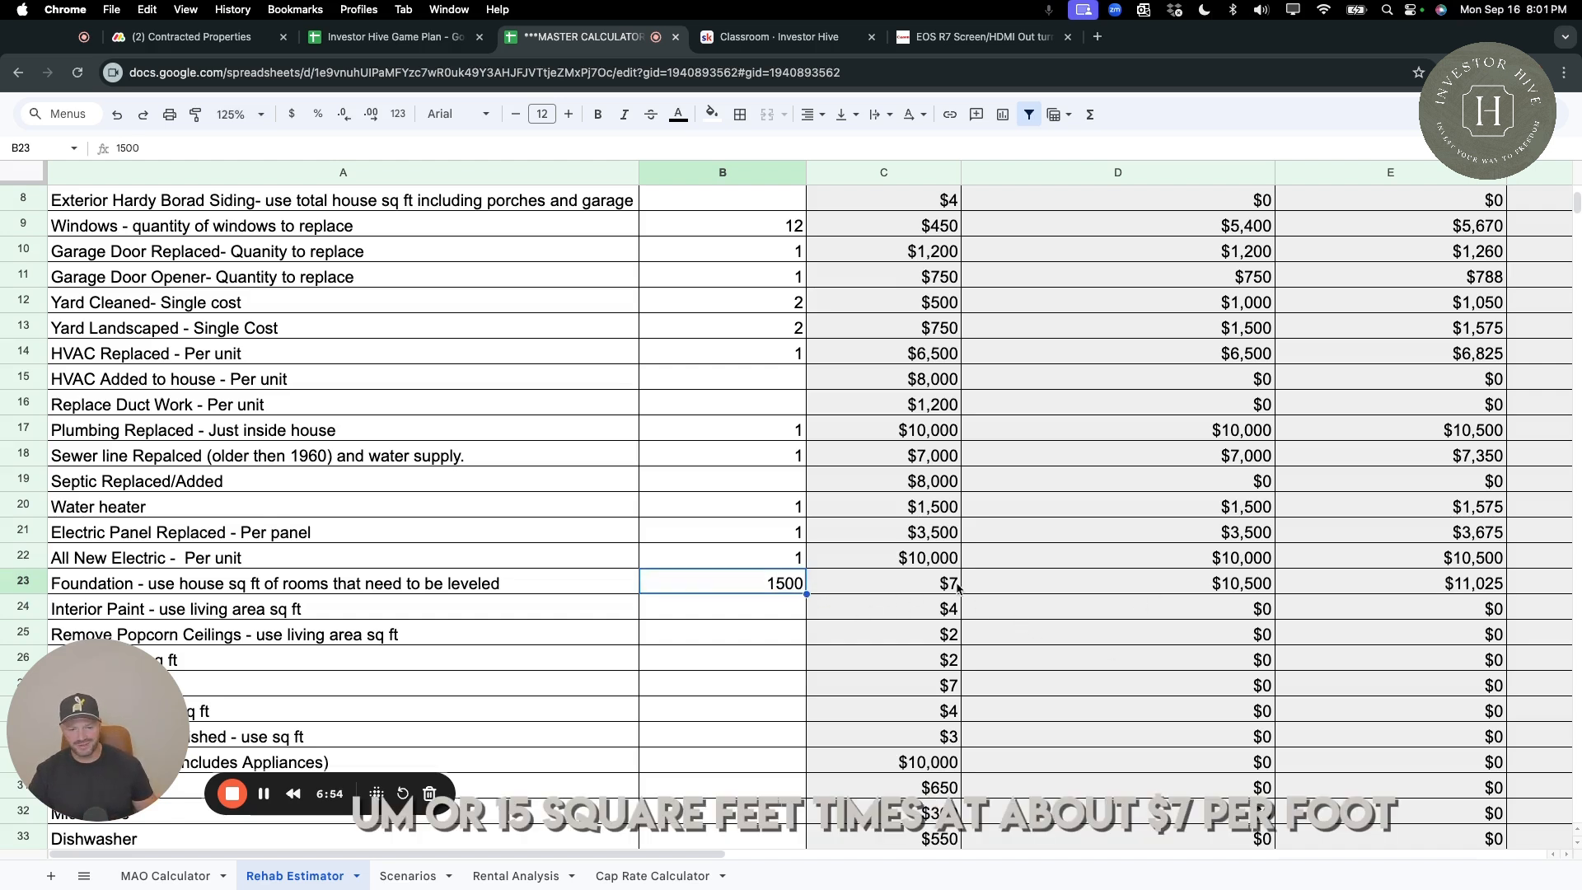
left_click(954, 589)
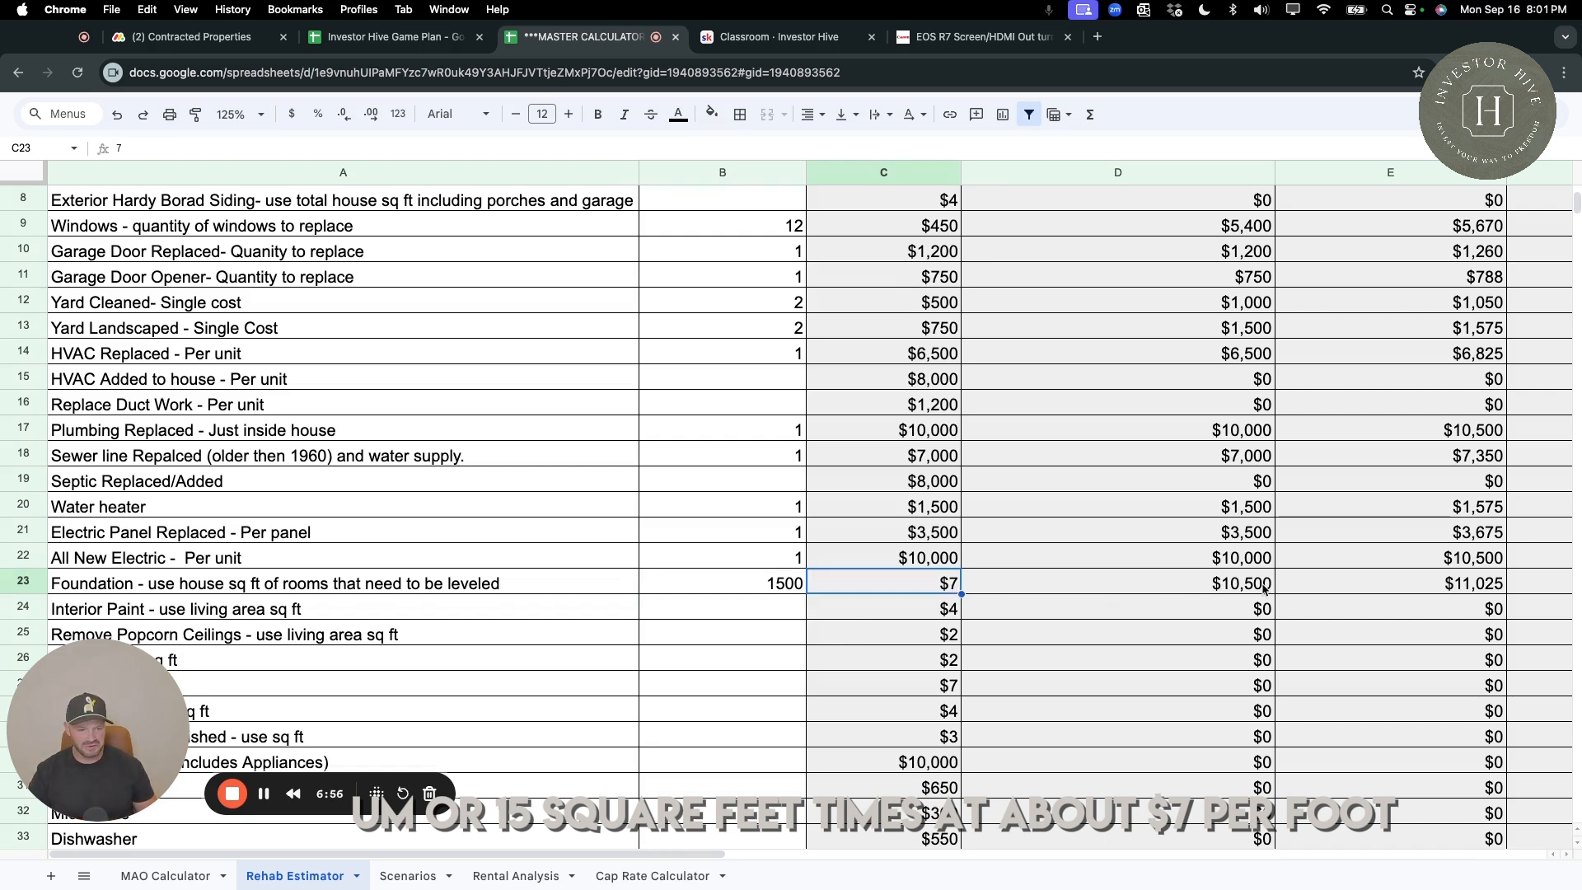
left_click(1261, 590)
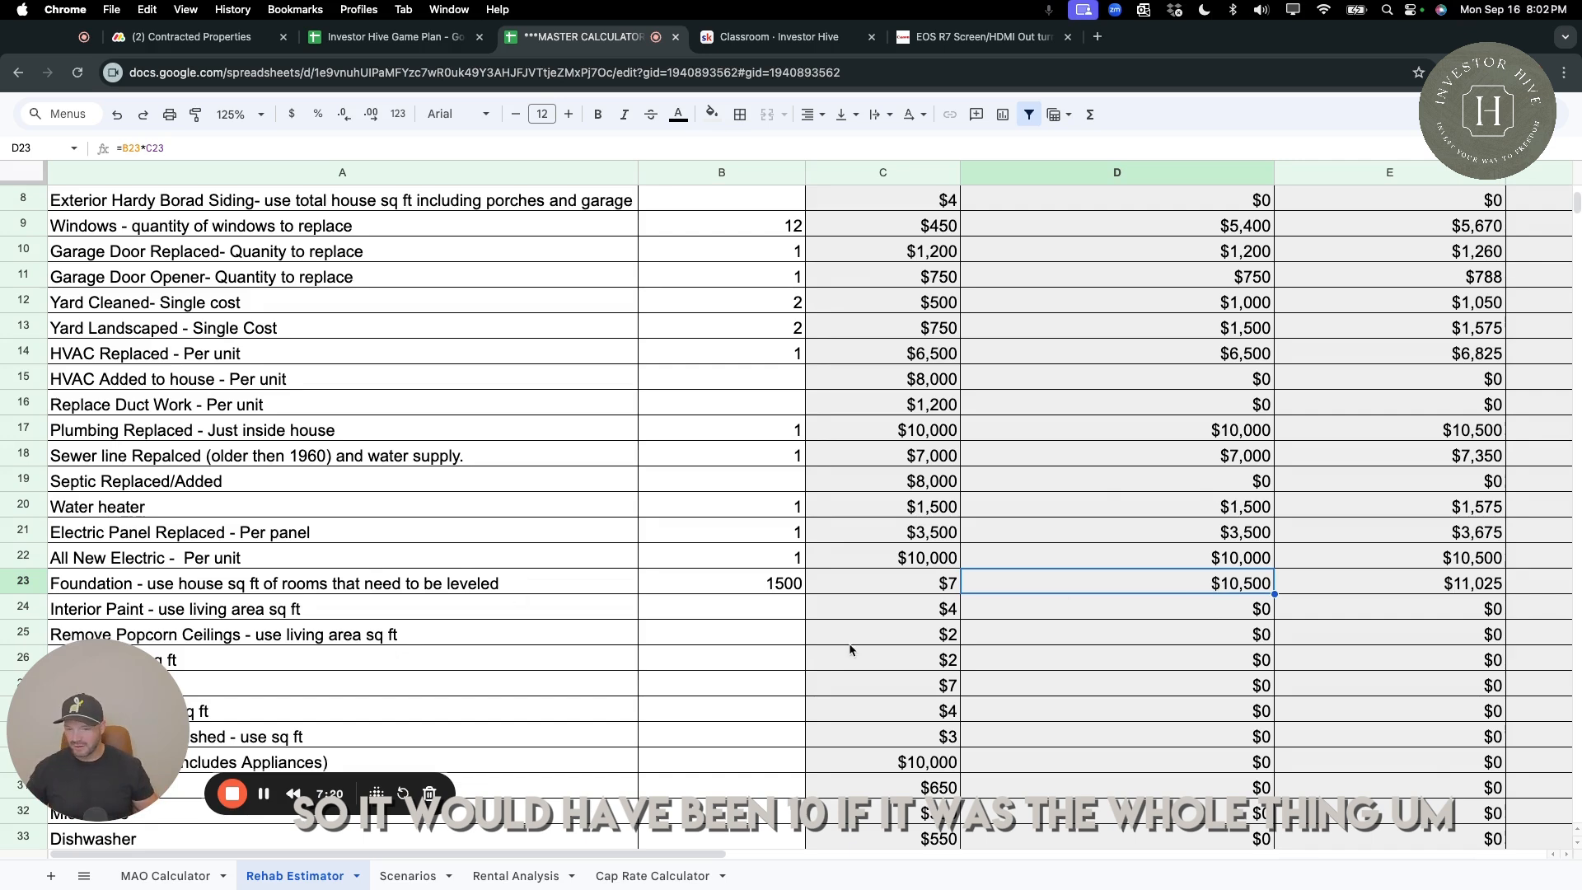
Enter 1500 sq ft for both Interior Paint and Remove Popcorn Ceilings.
scroll(840, 635, "down", 3)
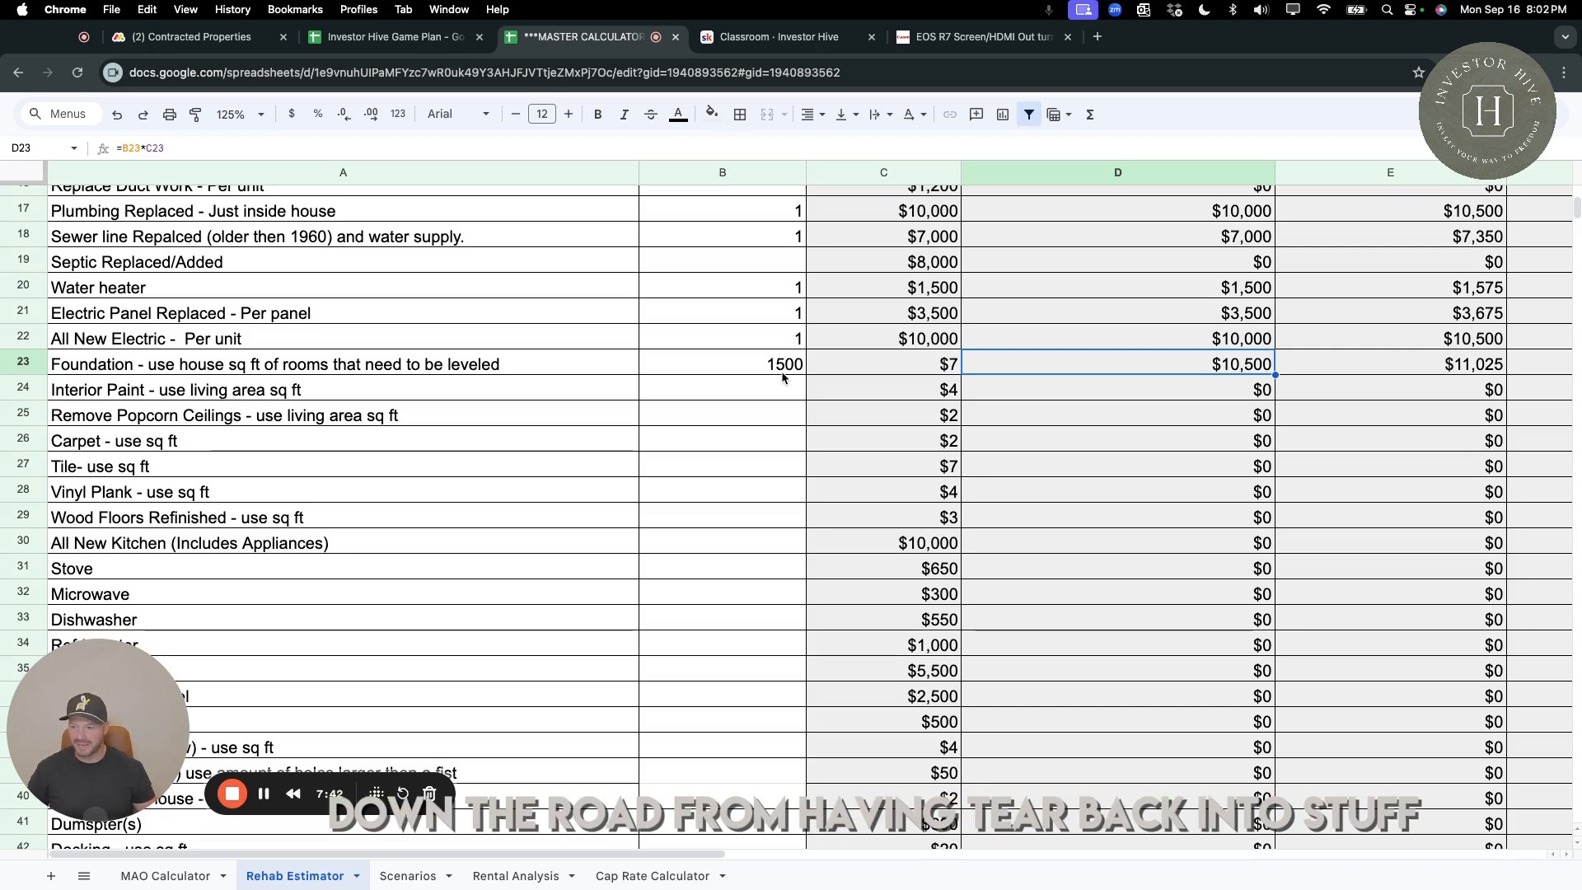
left_click(770, 393)
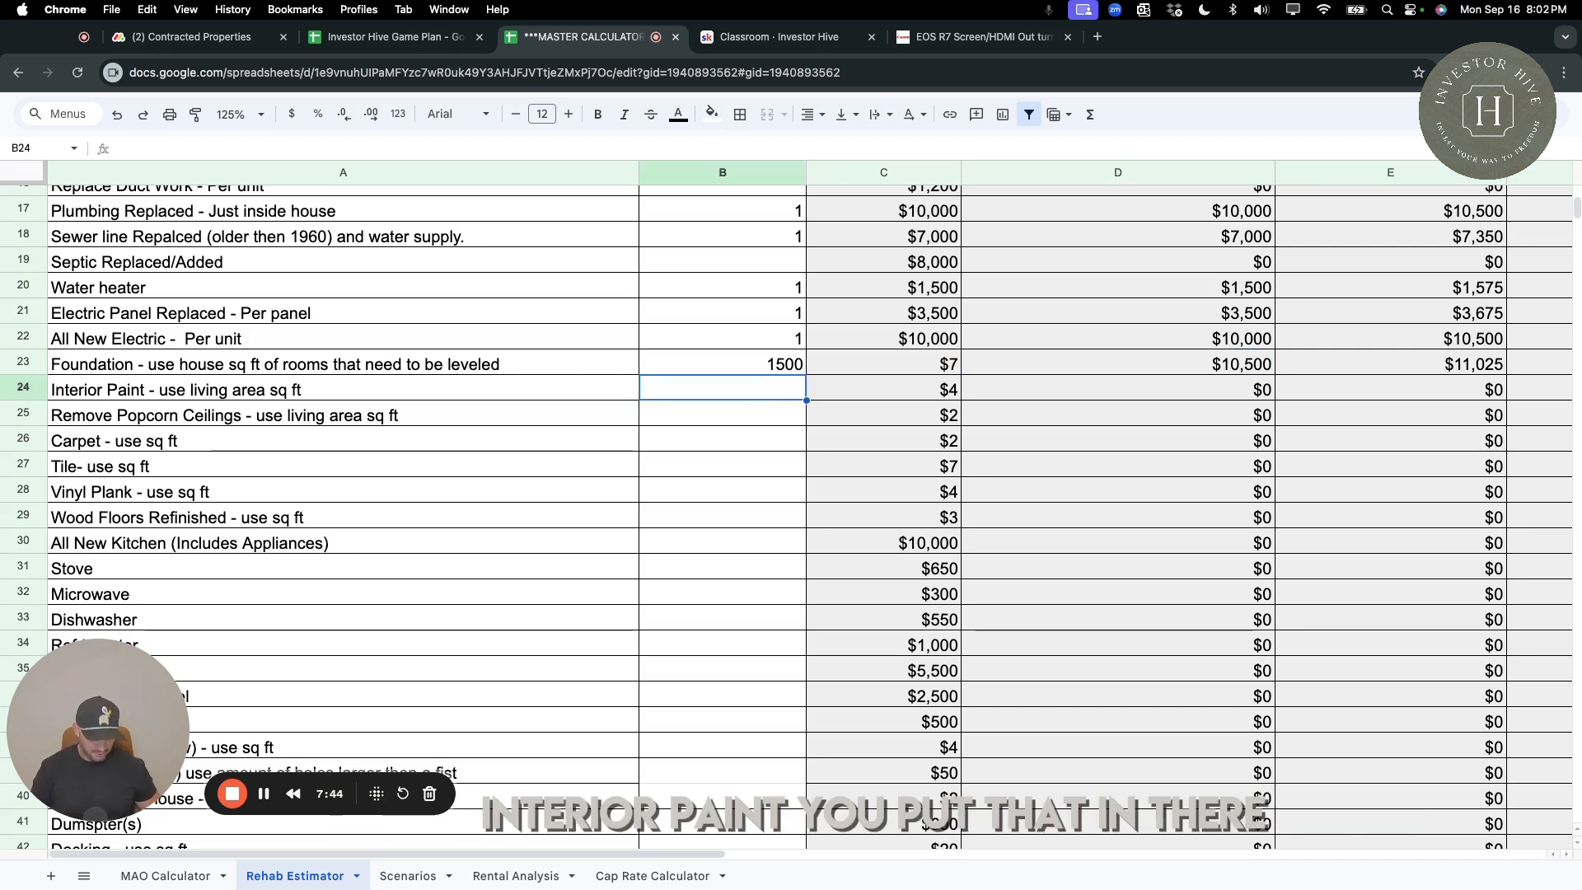
type("1500")
key("Return")
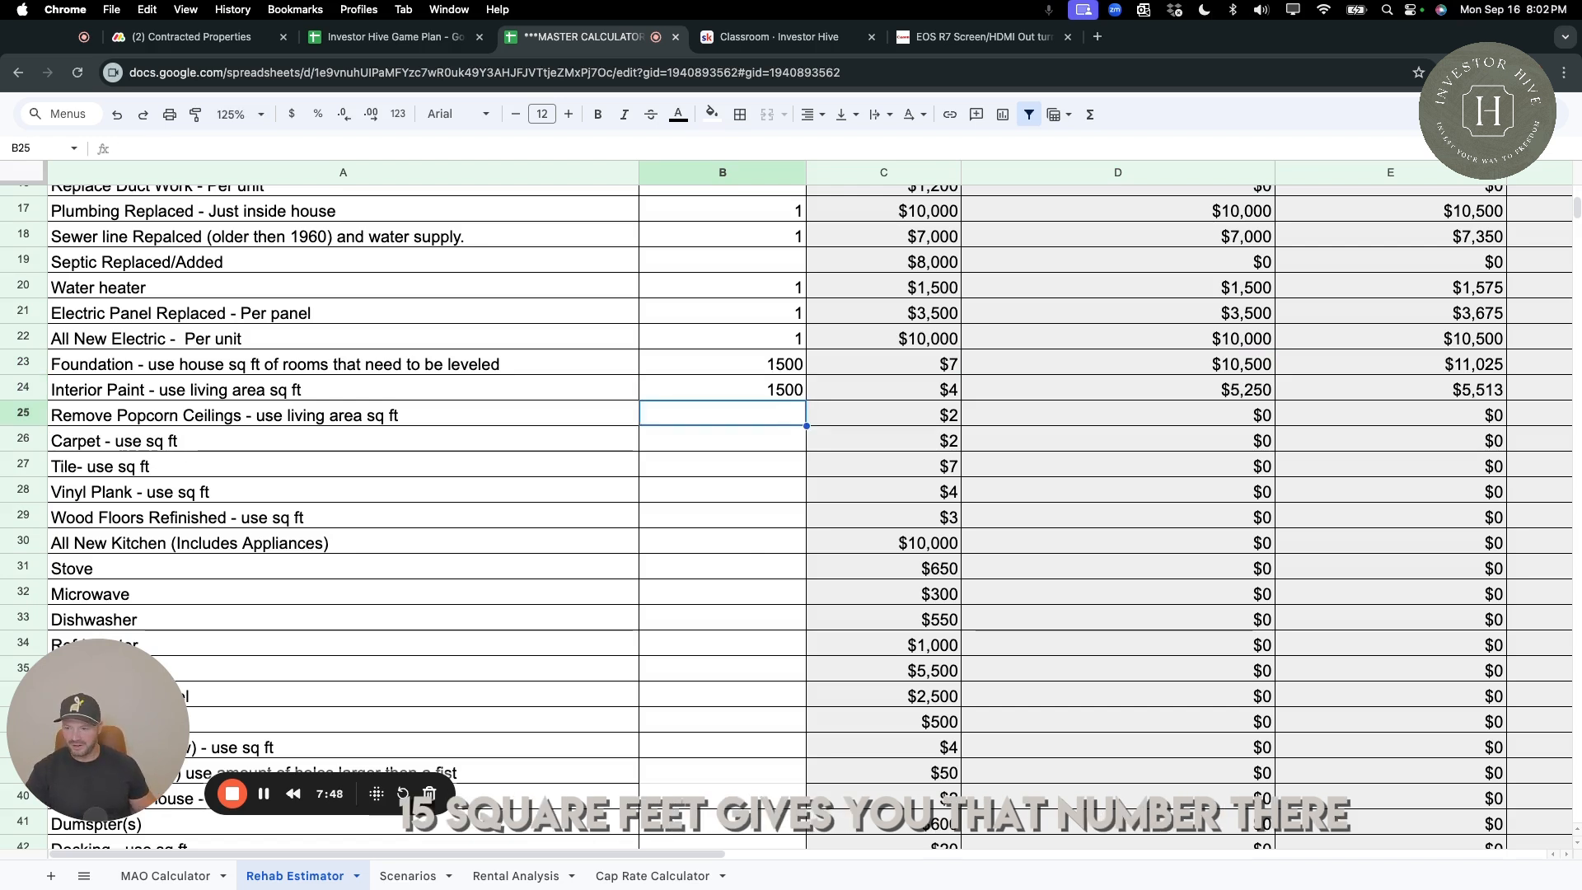
type("1500")
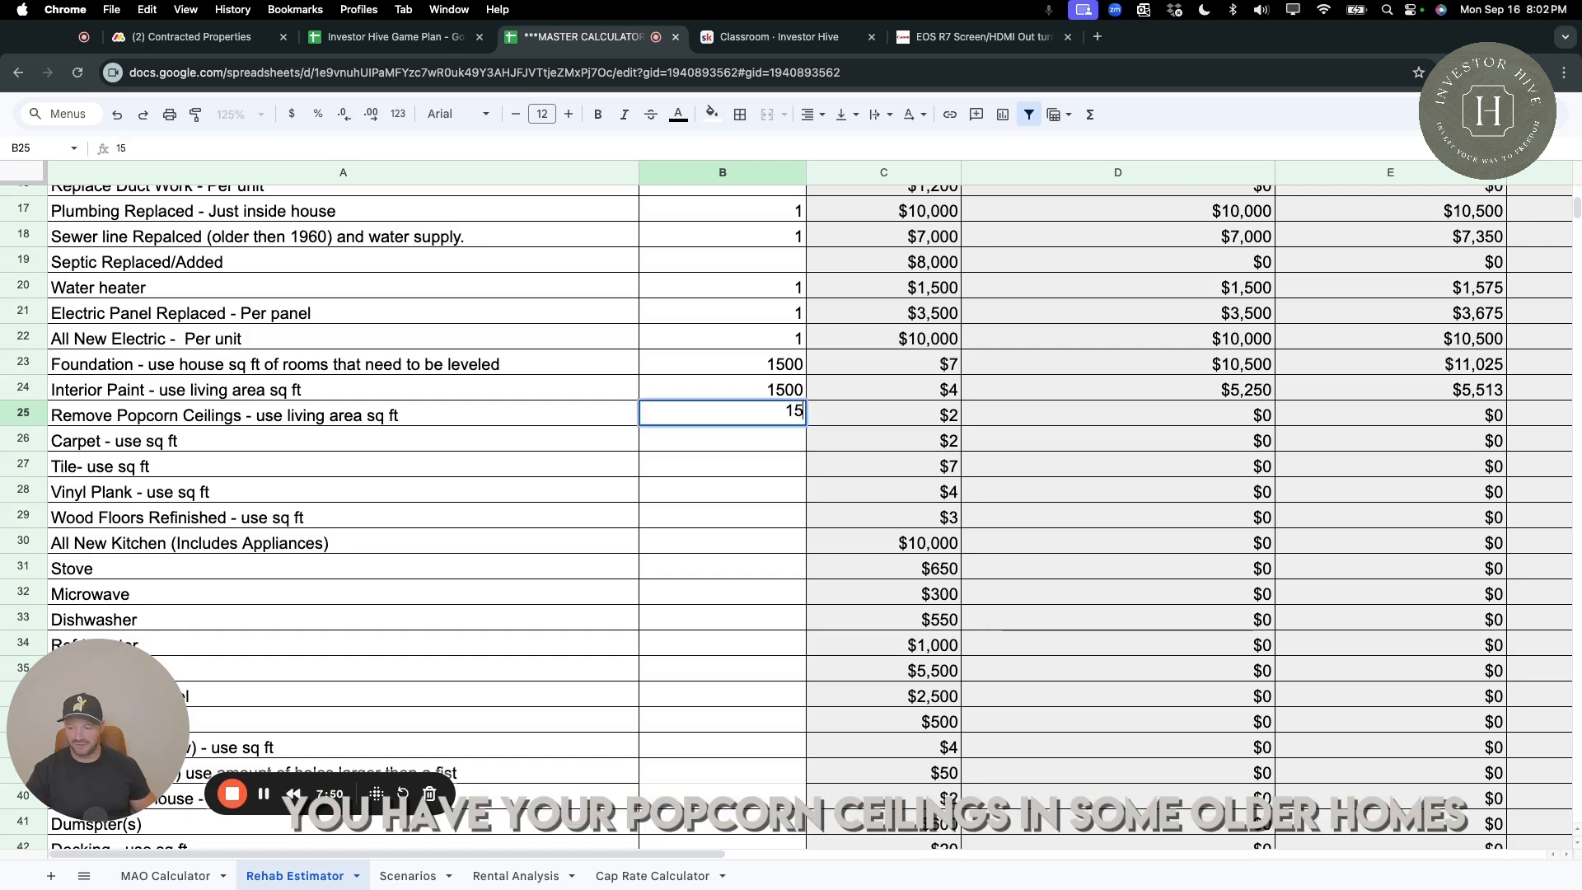
key("Return")
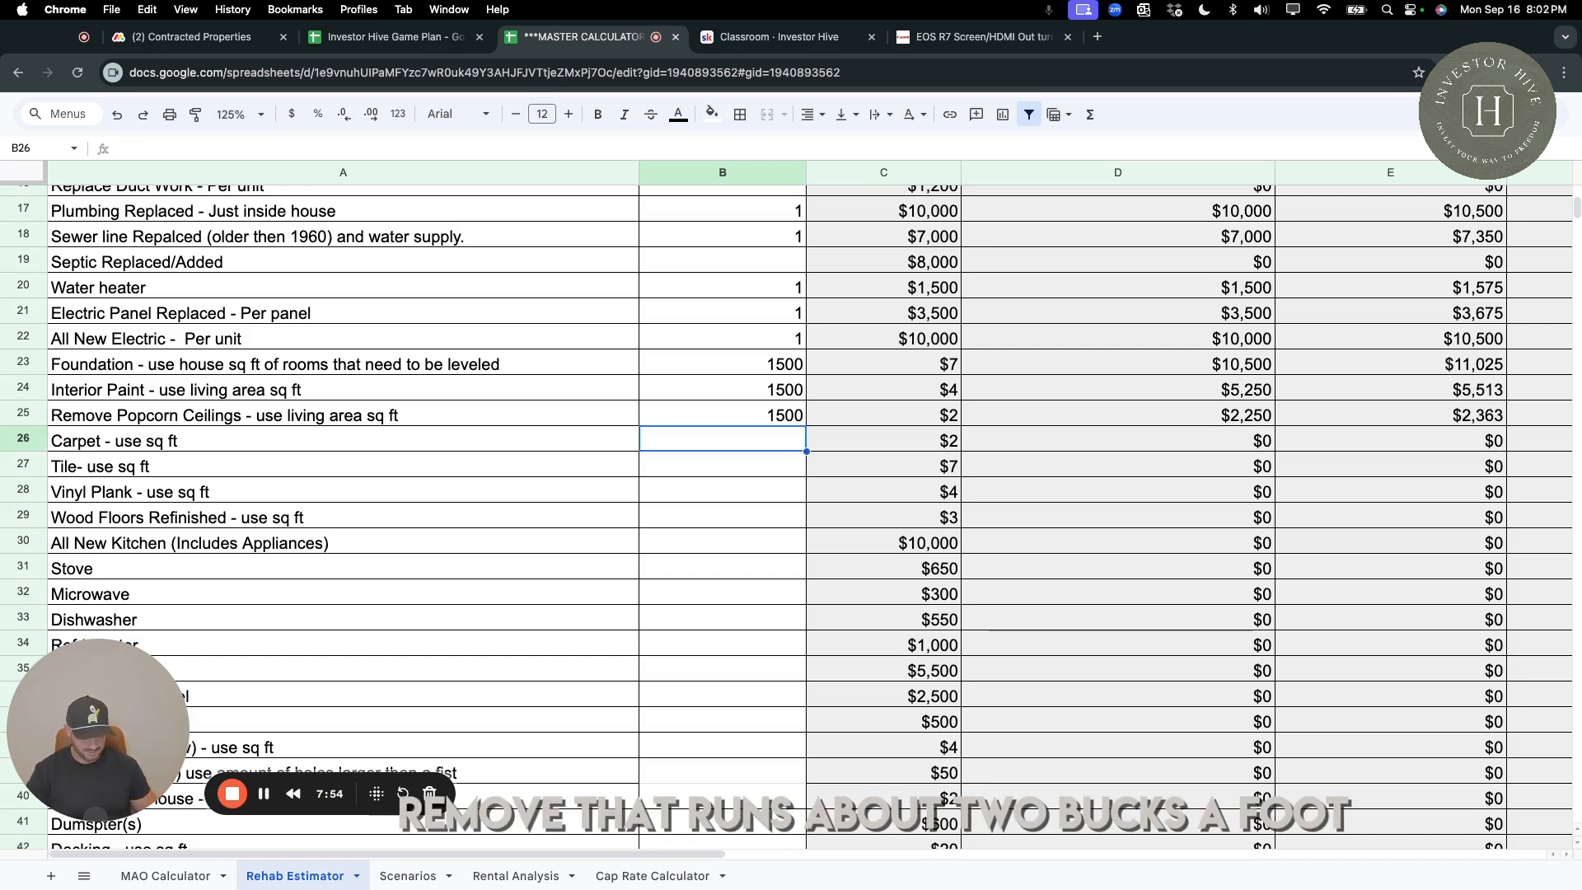
Set the Carpet quantity to 600 sq ft.
type("500")
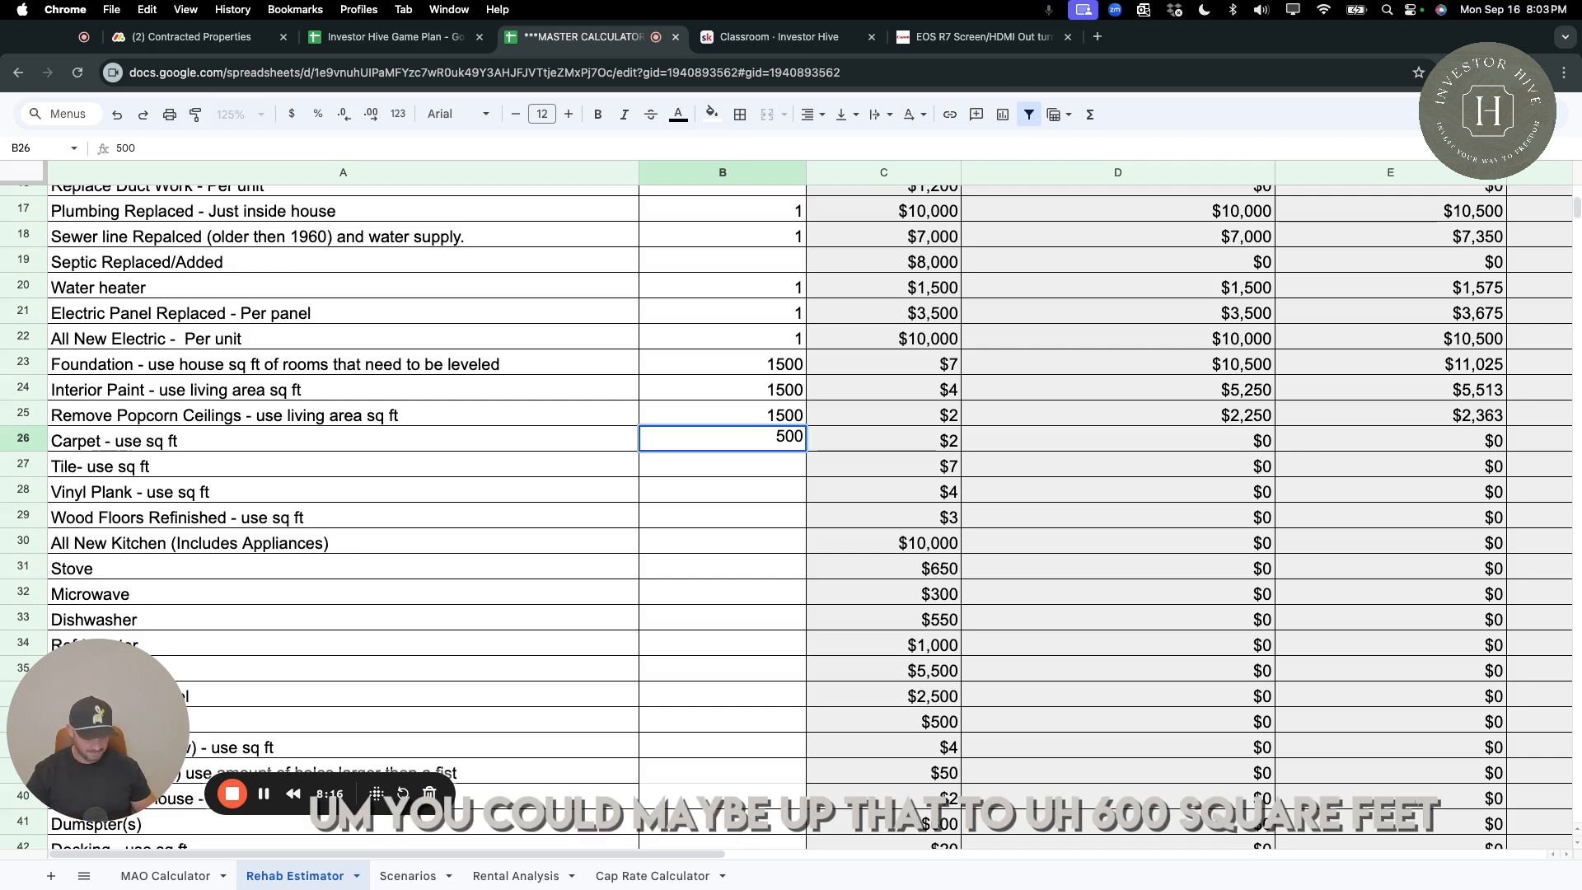
key("Left")
key("Right")
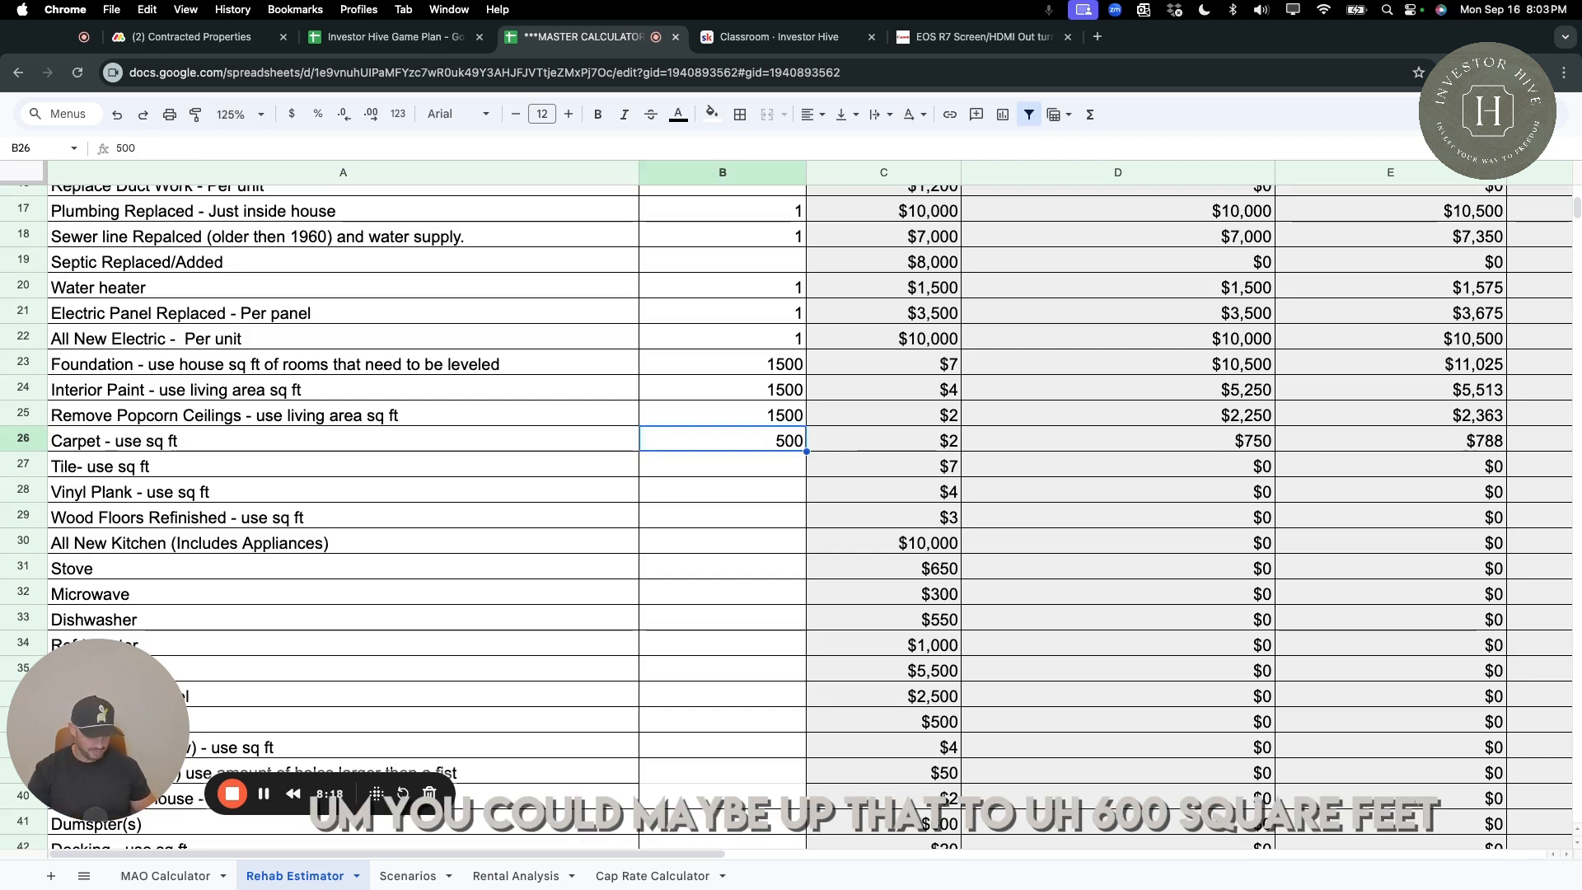
type("600")
key("Return")
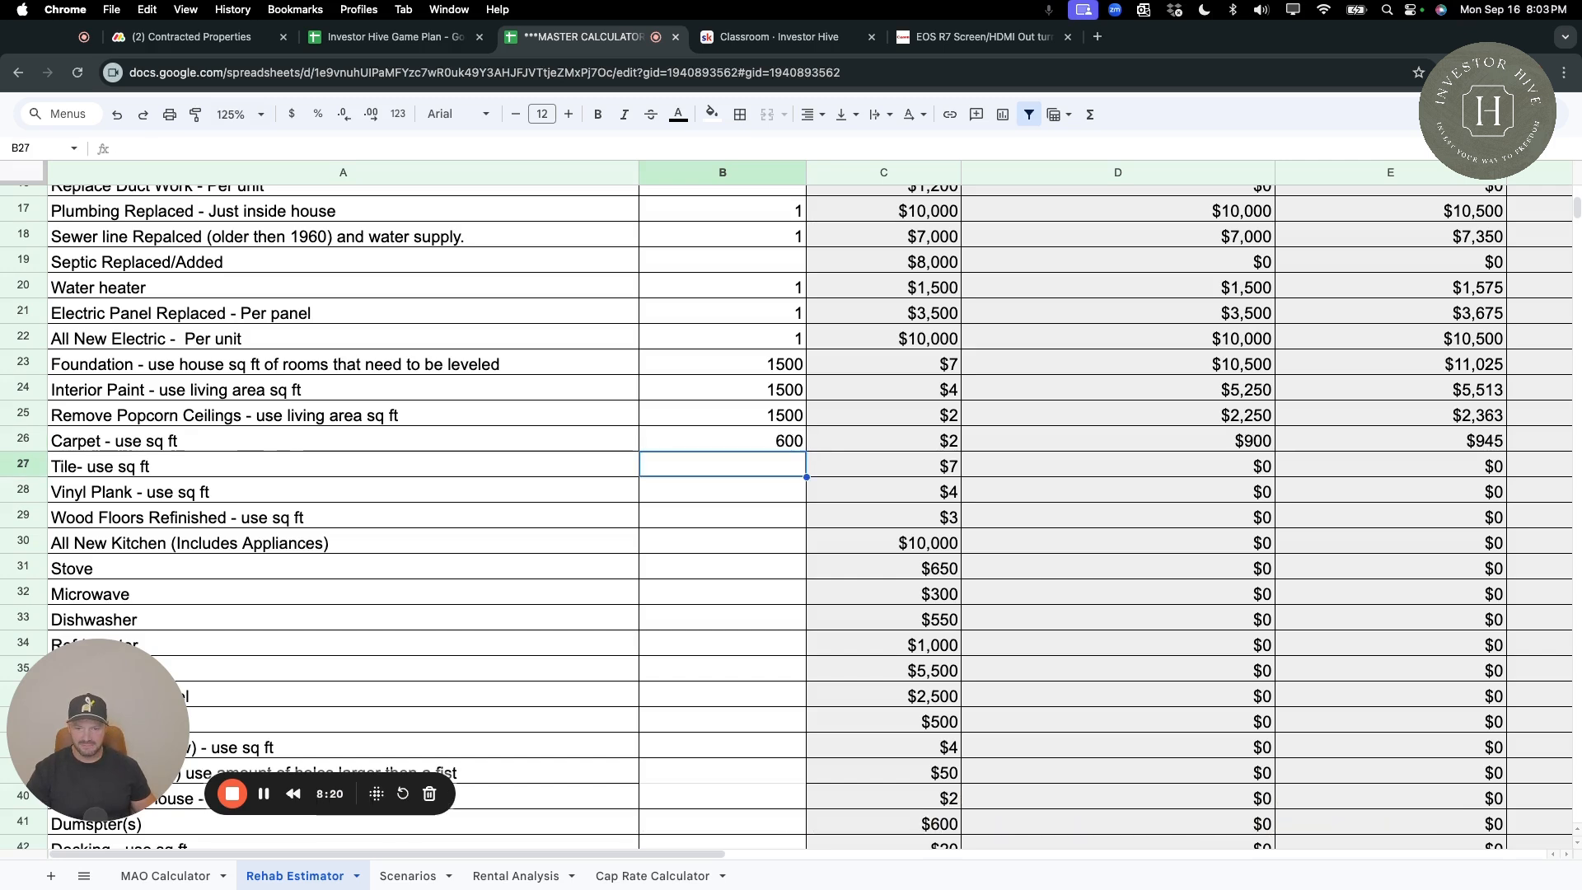
Leave the Tile quantity blank and enter 900 sq ft for Vinyl Plank.
key("Down")
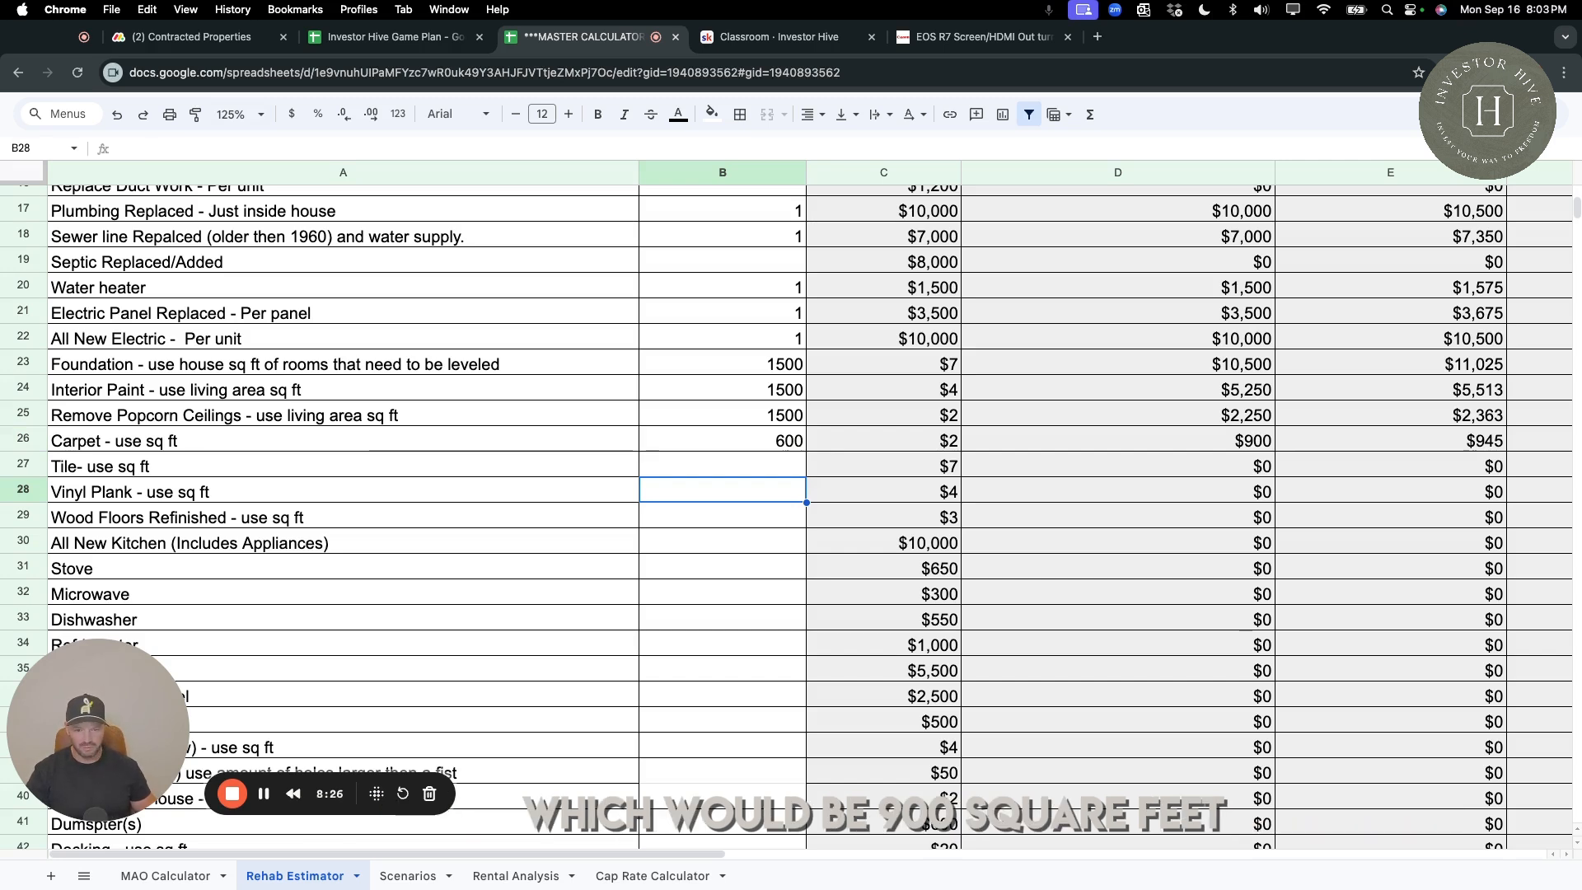
type("900")
key("Return")
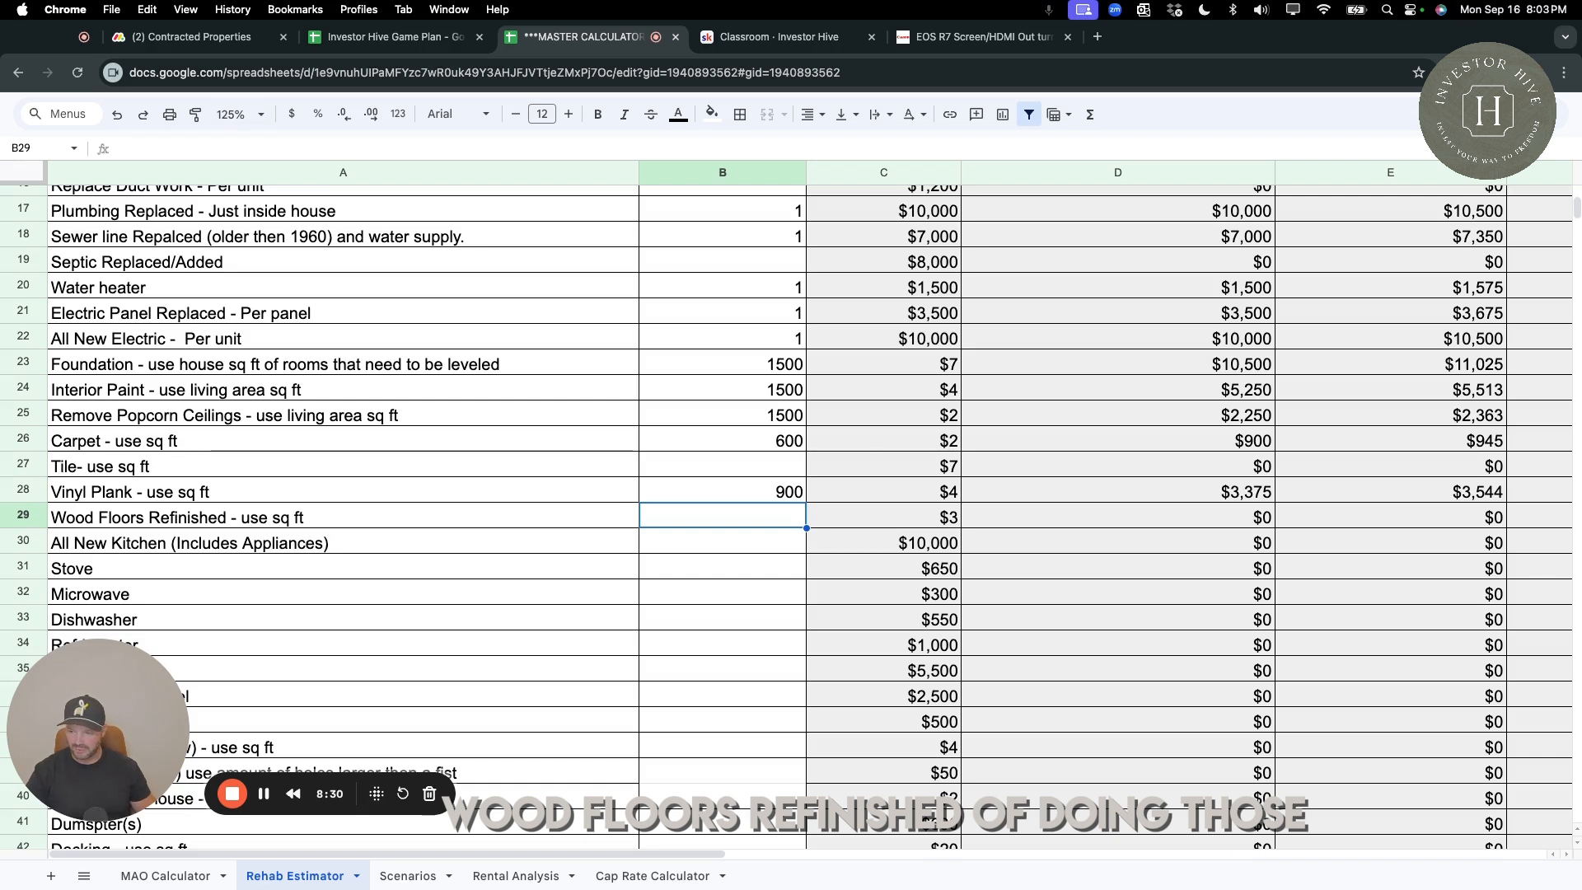
Leave Wood Floors Refinished blank, enter 1 for All New Kitchen, and compare the kitchen's cost across the house class columns.
key("Down")
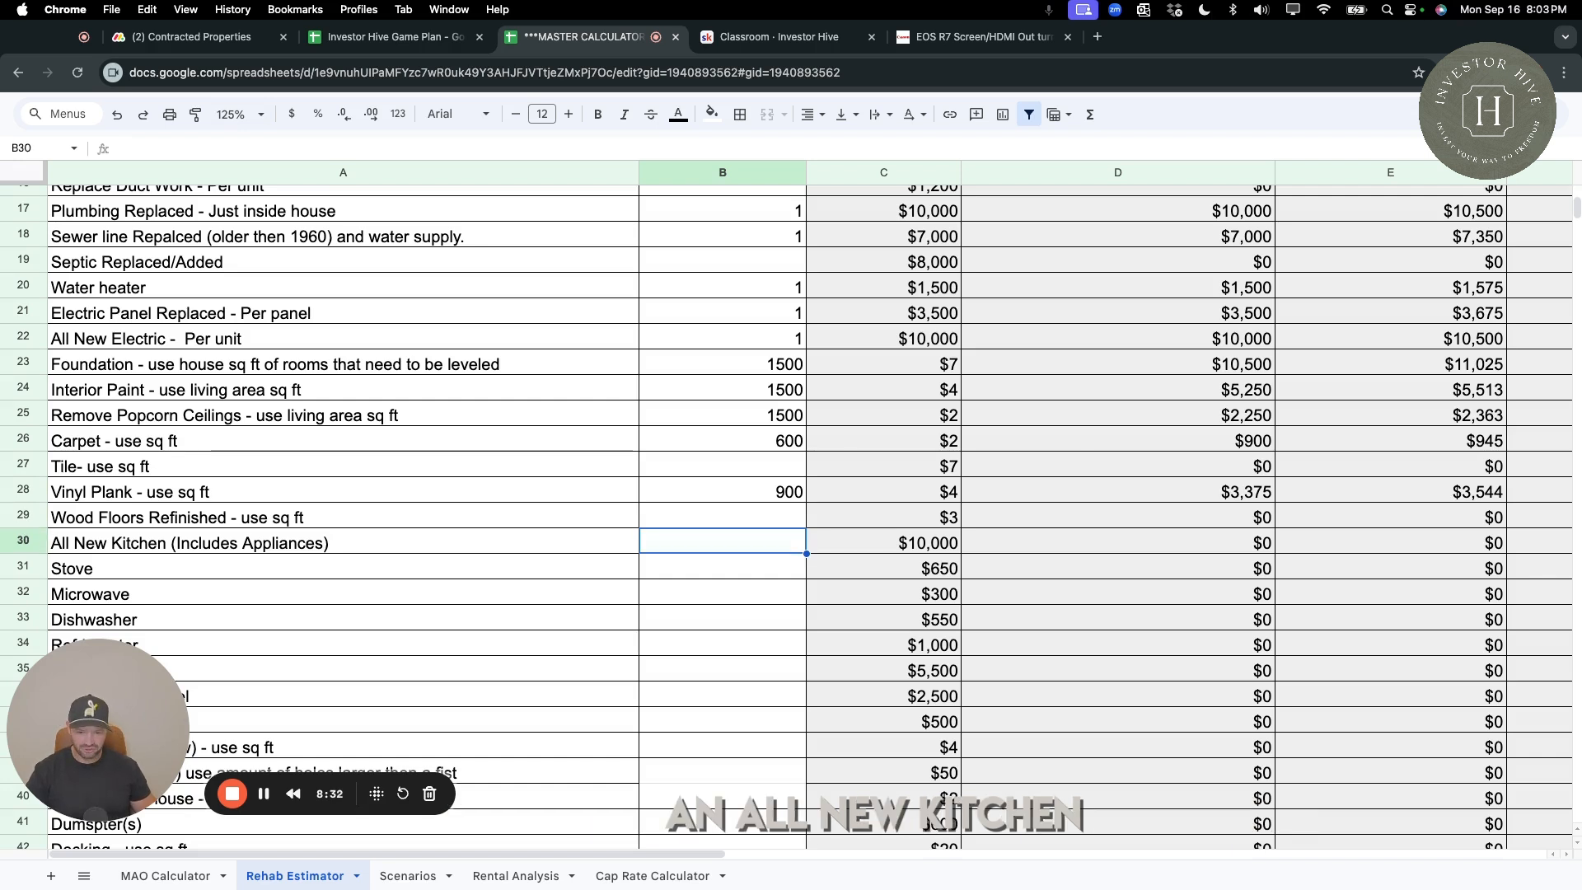
type("1")
key("Return")
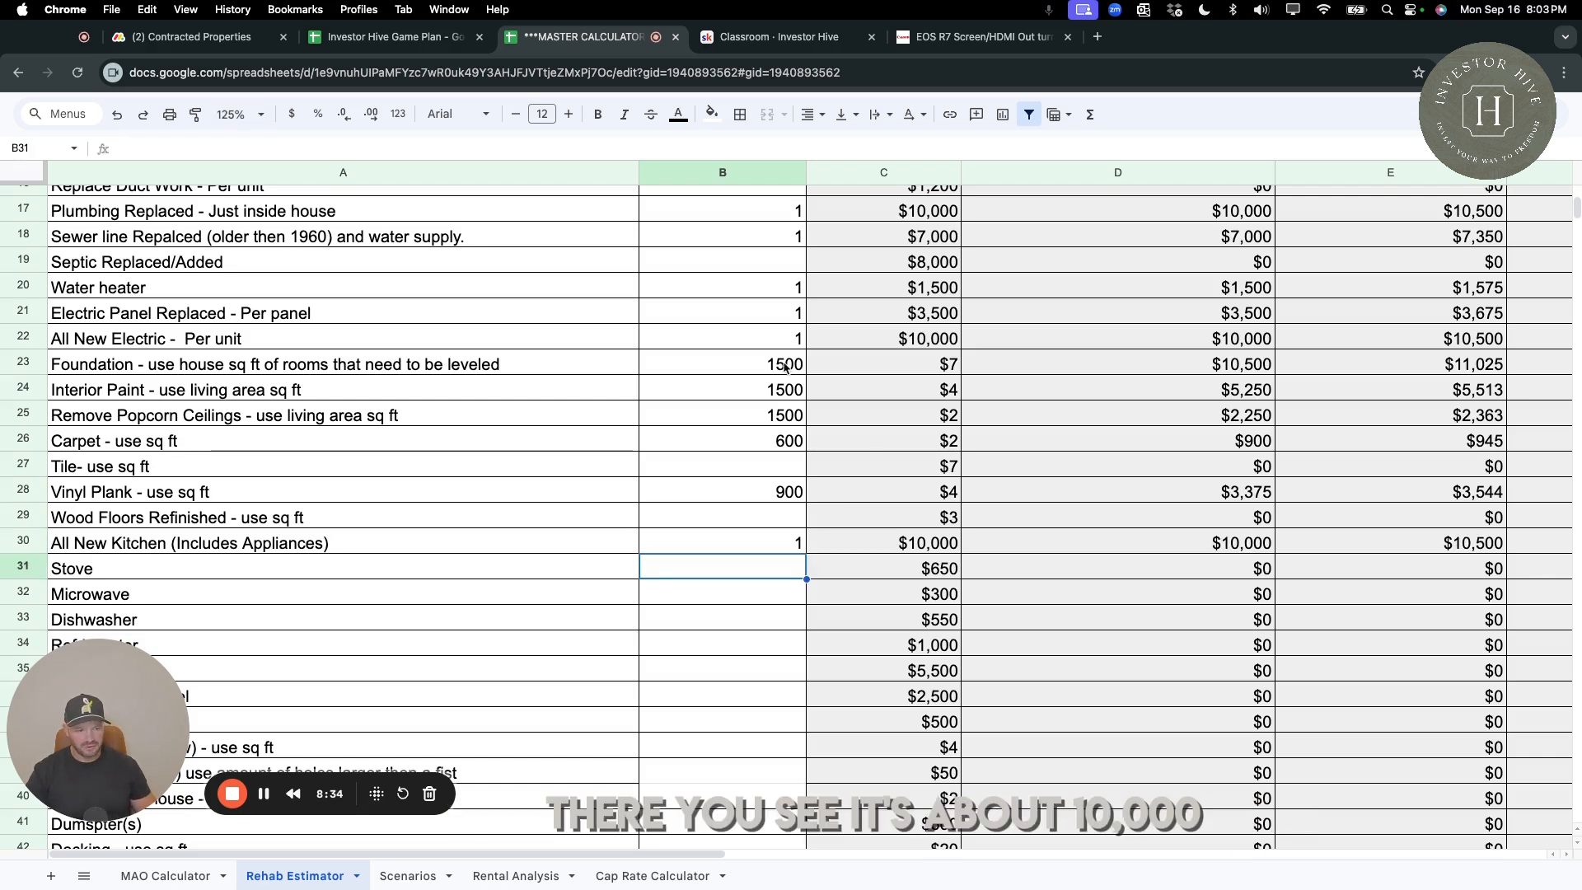
scroll(1439, 548, "right", 3)
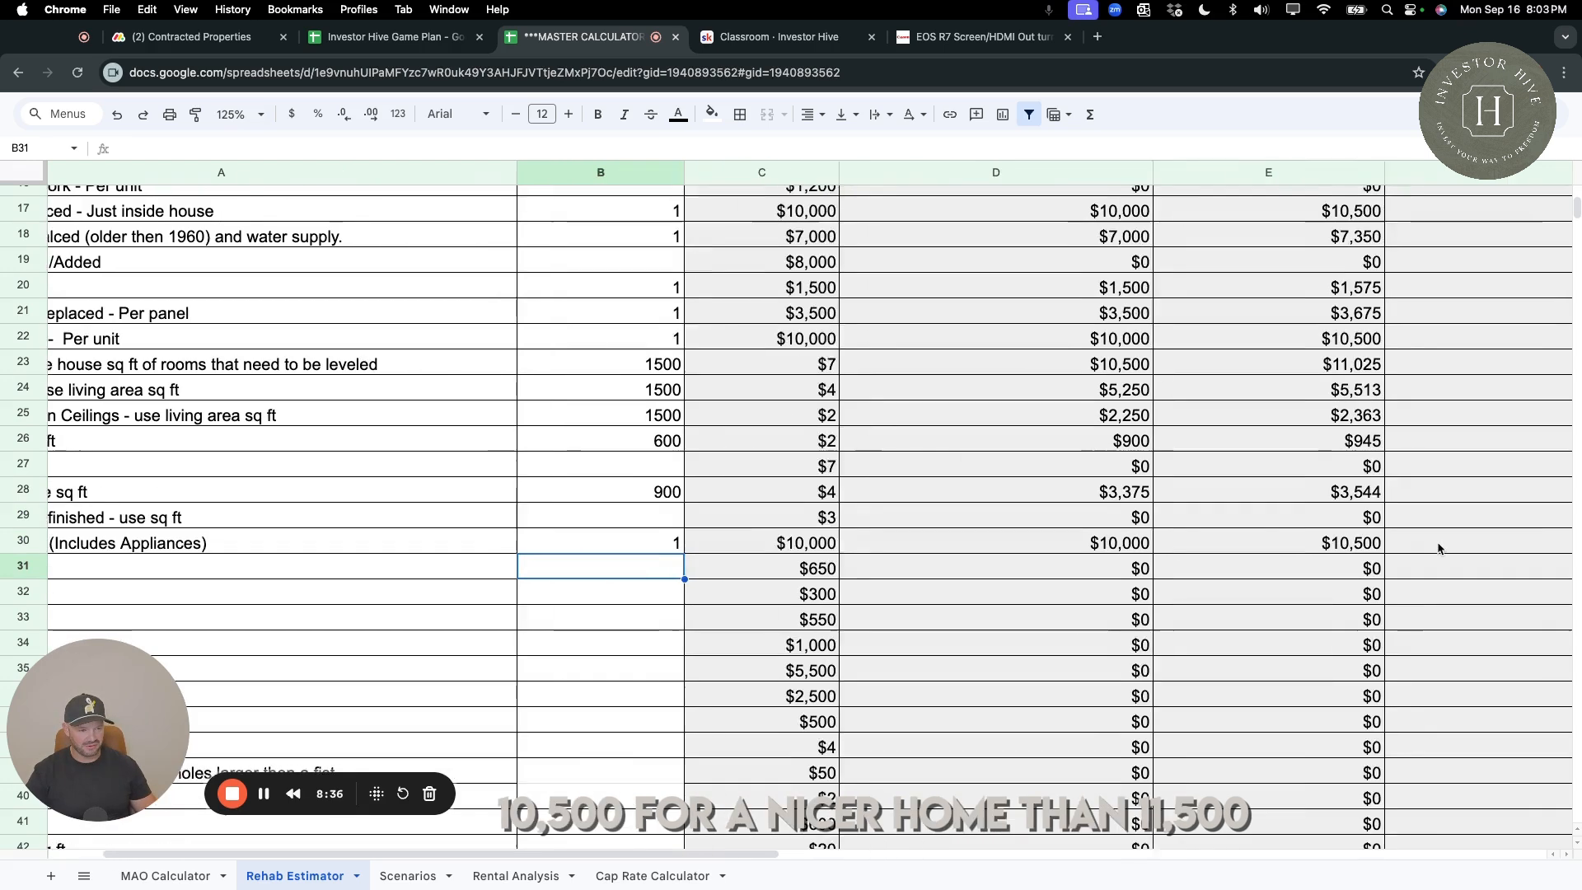
scroll(1443, 548, "right", 4)
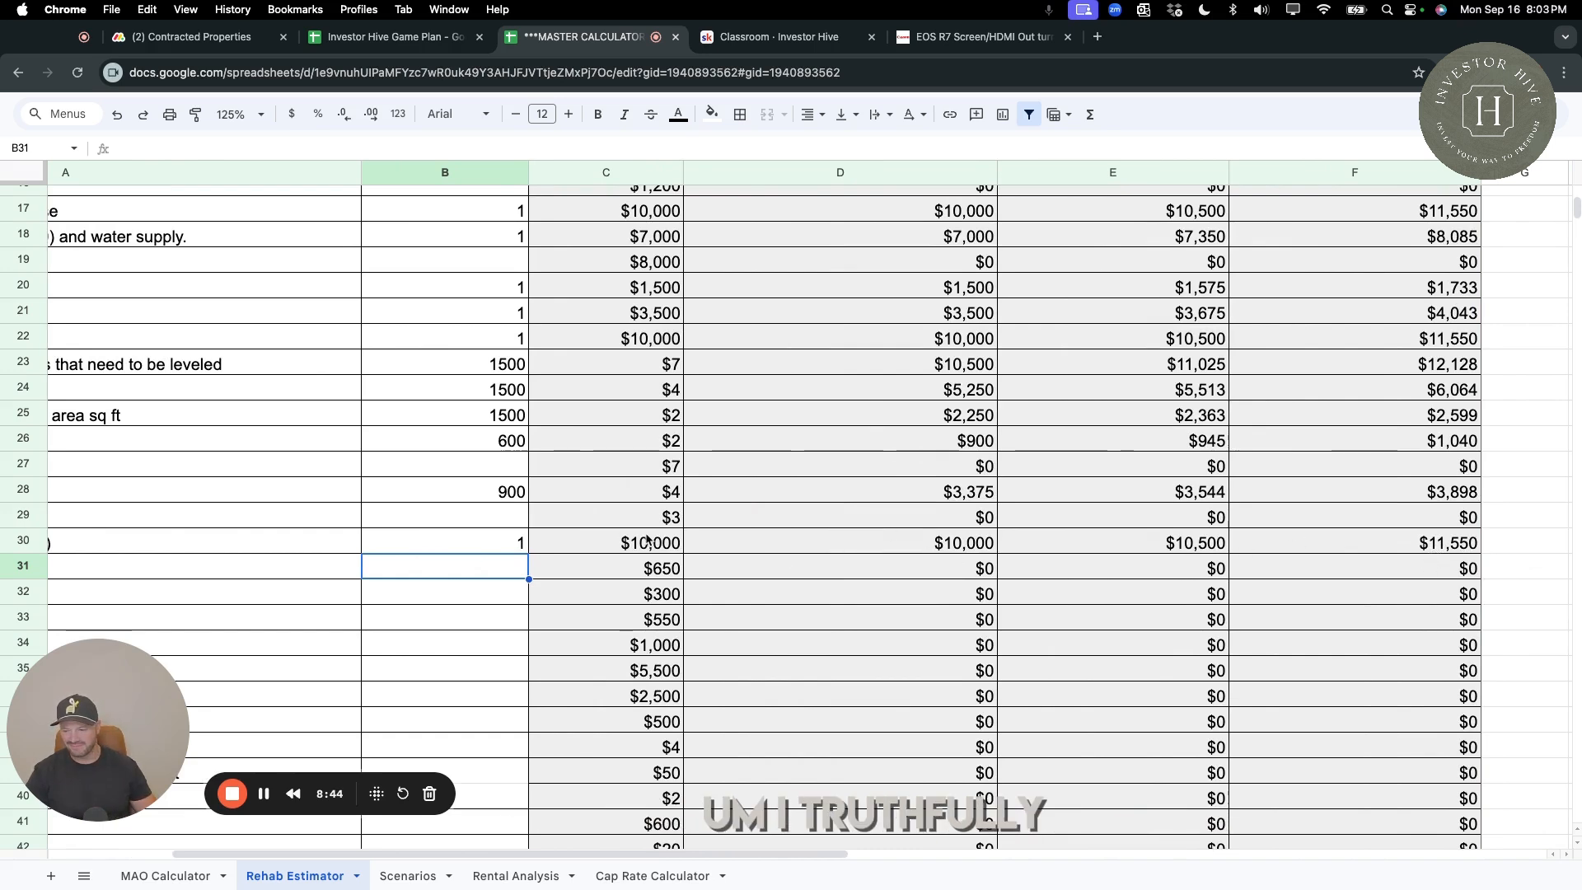
scroll(602, 542, "down", 1)
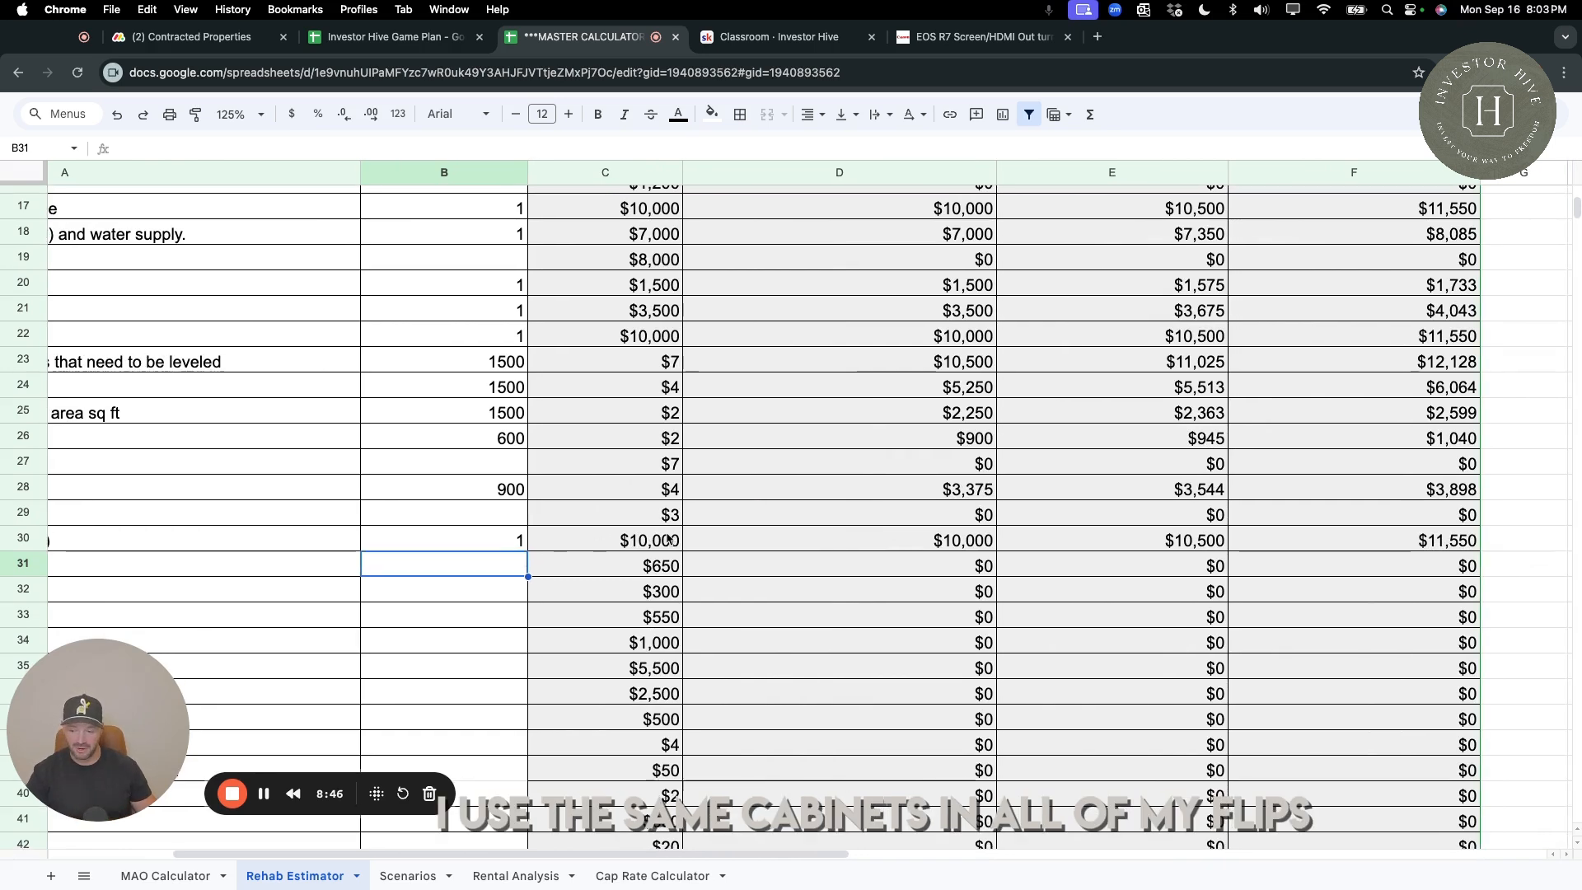
scroll(767, 580, "left", 3)
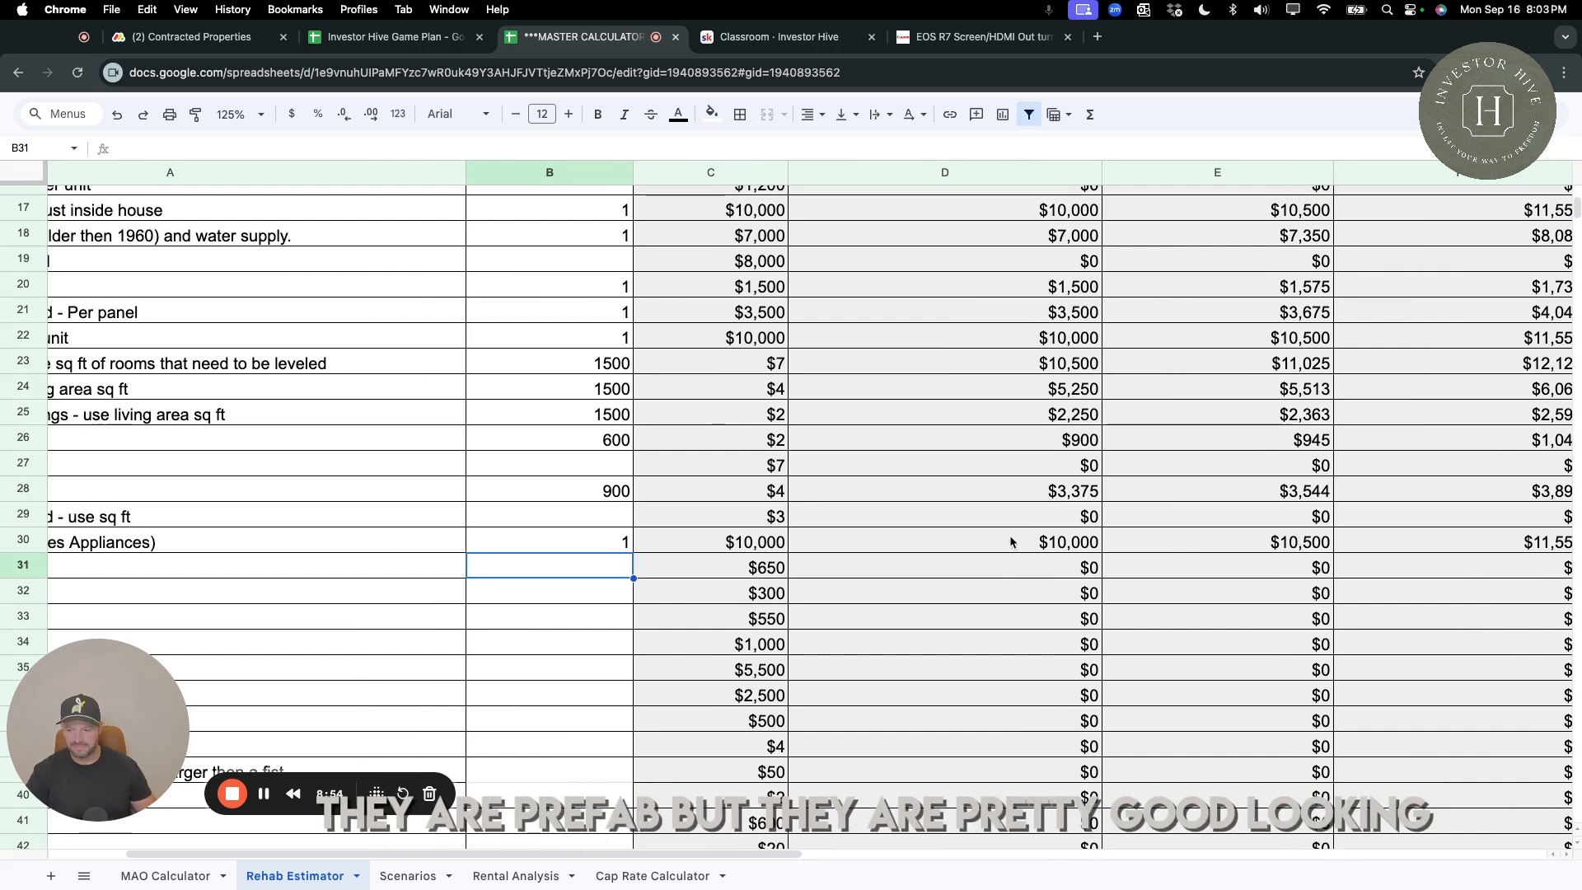
scroll(715, 543, "left", 3)
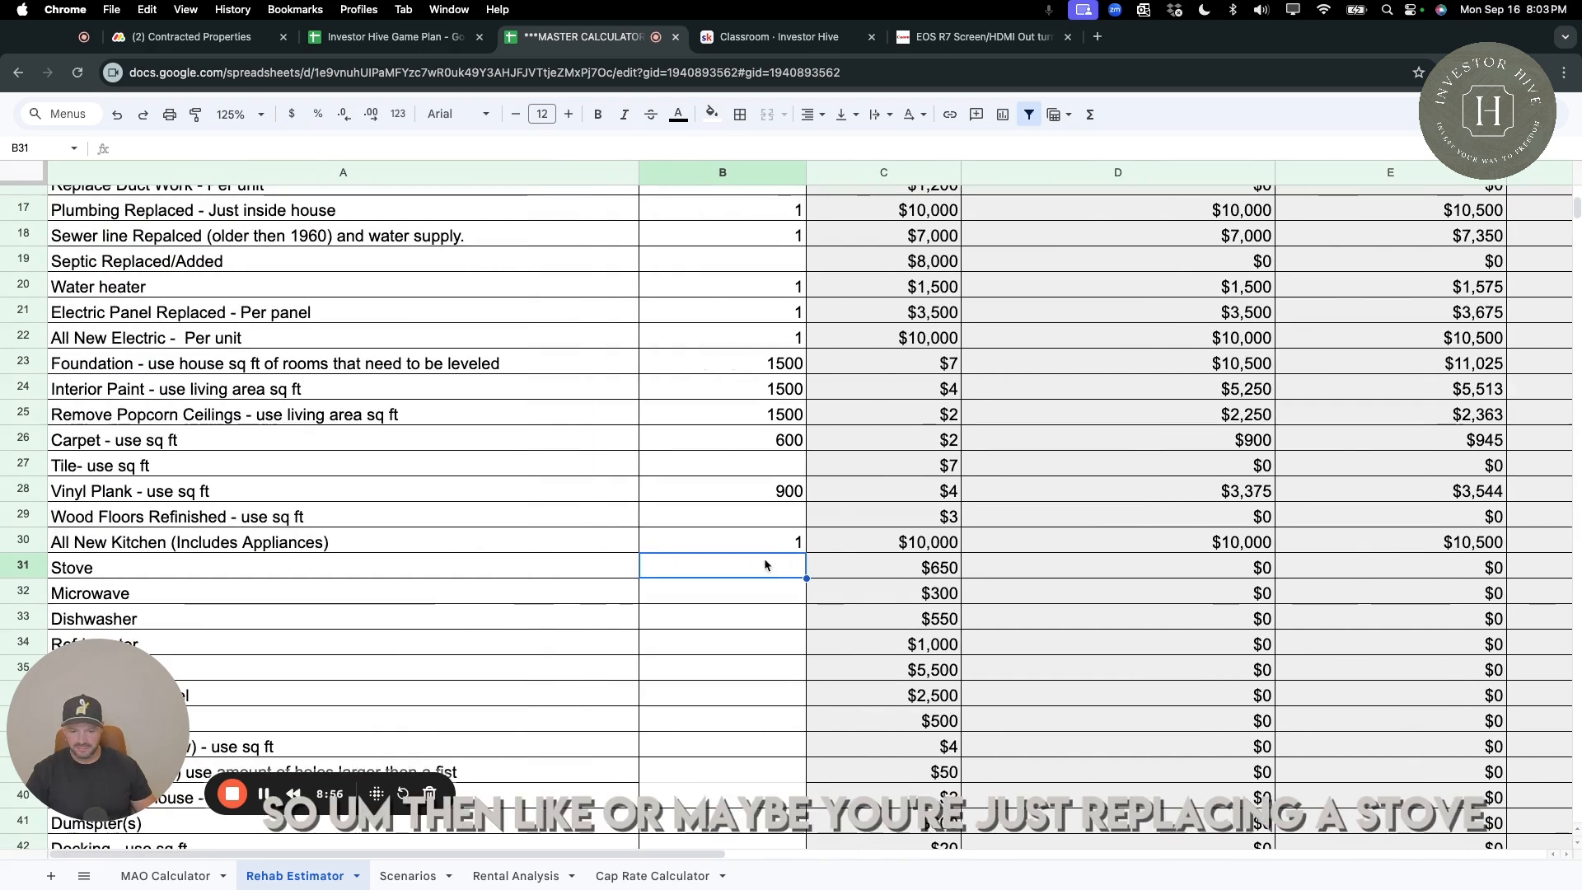
Leave the individual appliances blank, enter 2 for Bath Remodel, and check its cost.
scroll(766, 565, "down", 2)
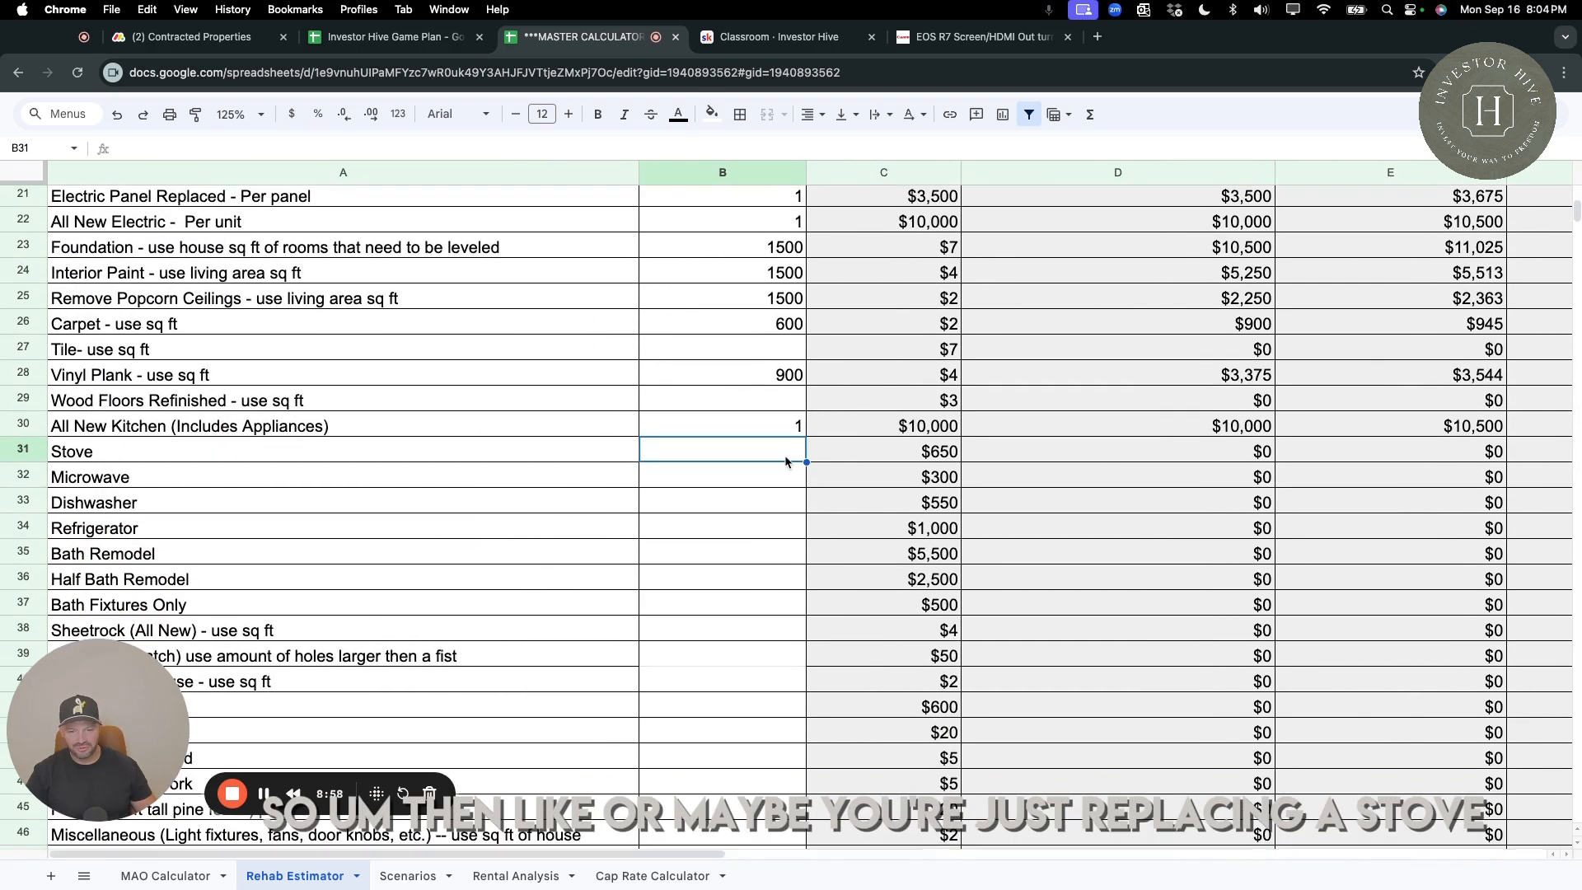
left_click(782, 528)
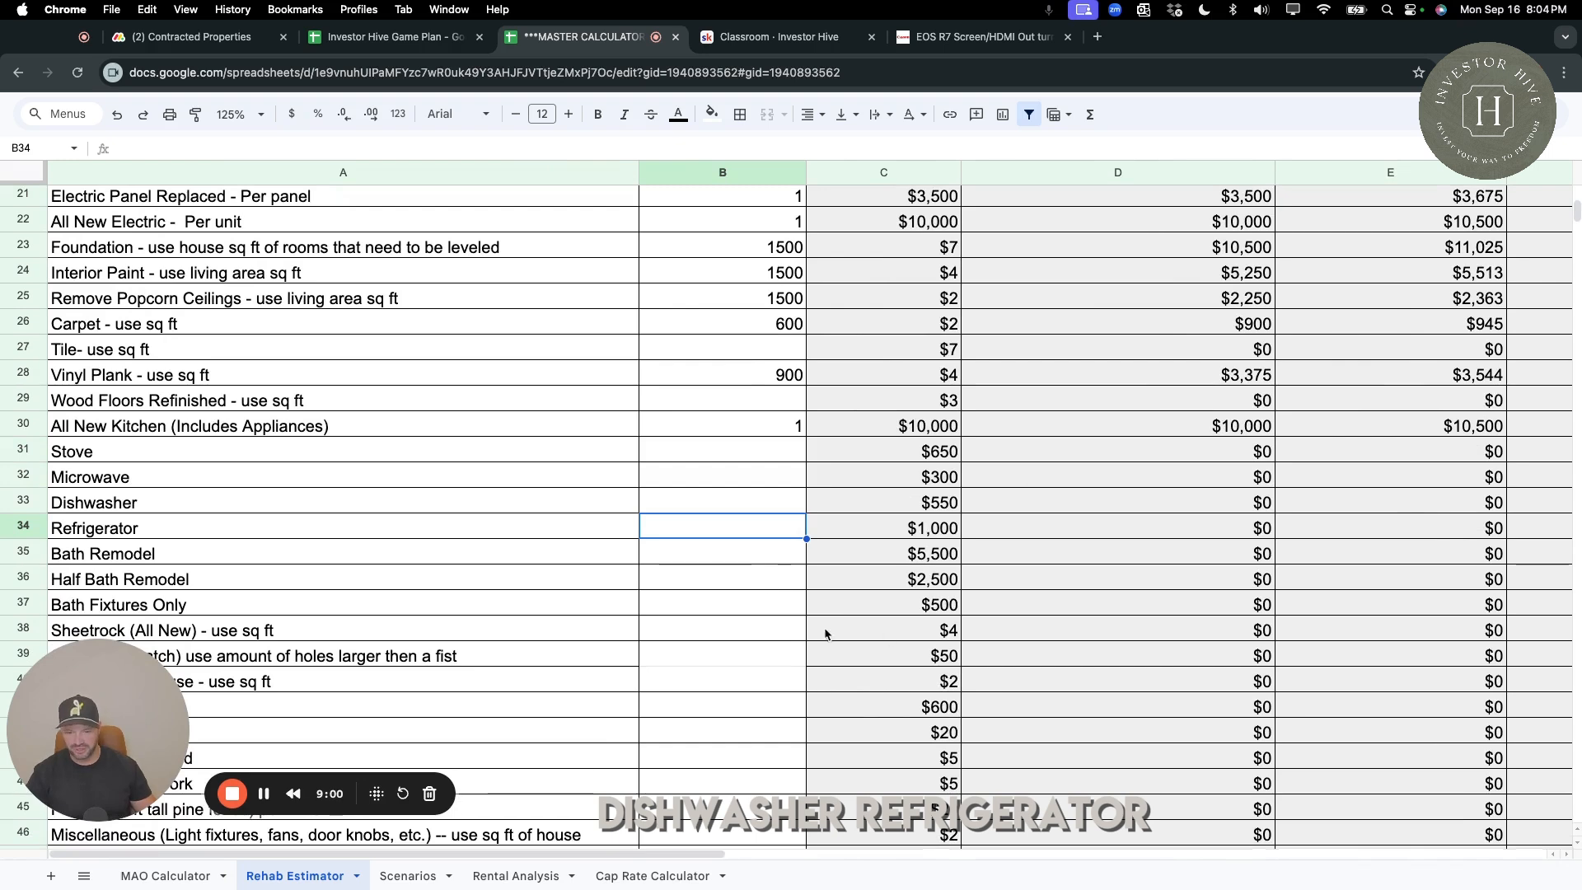
left_click(772, 557)
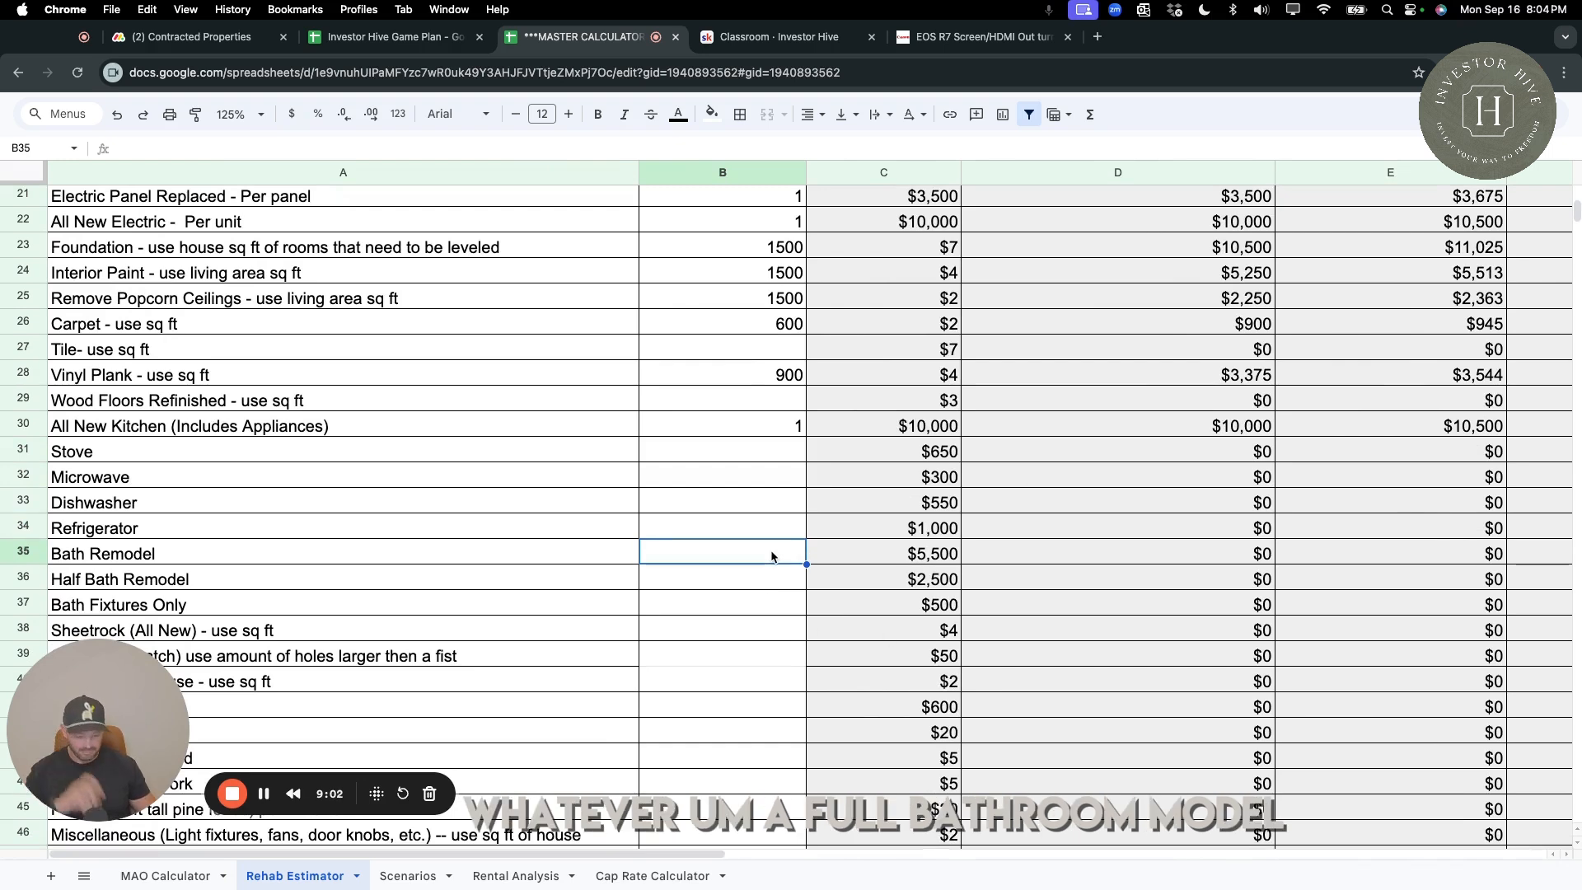
type("2")
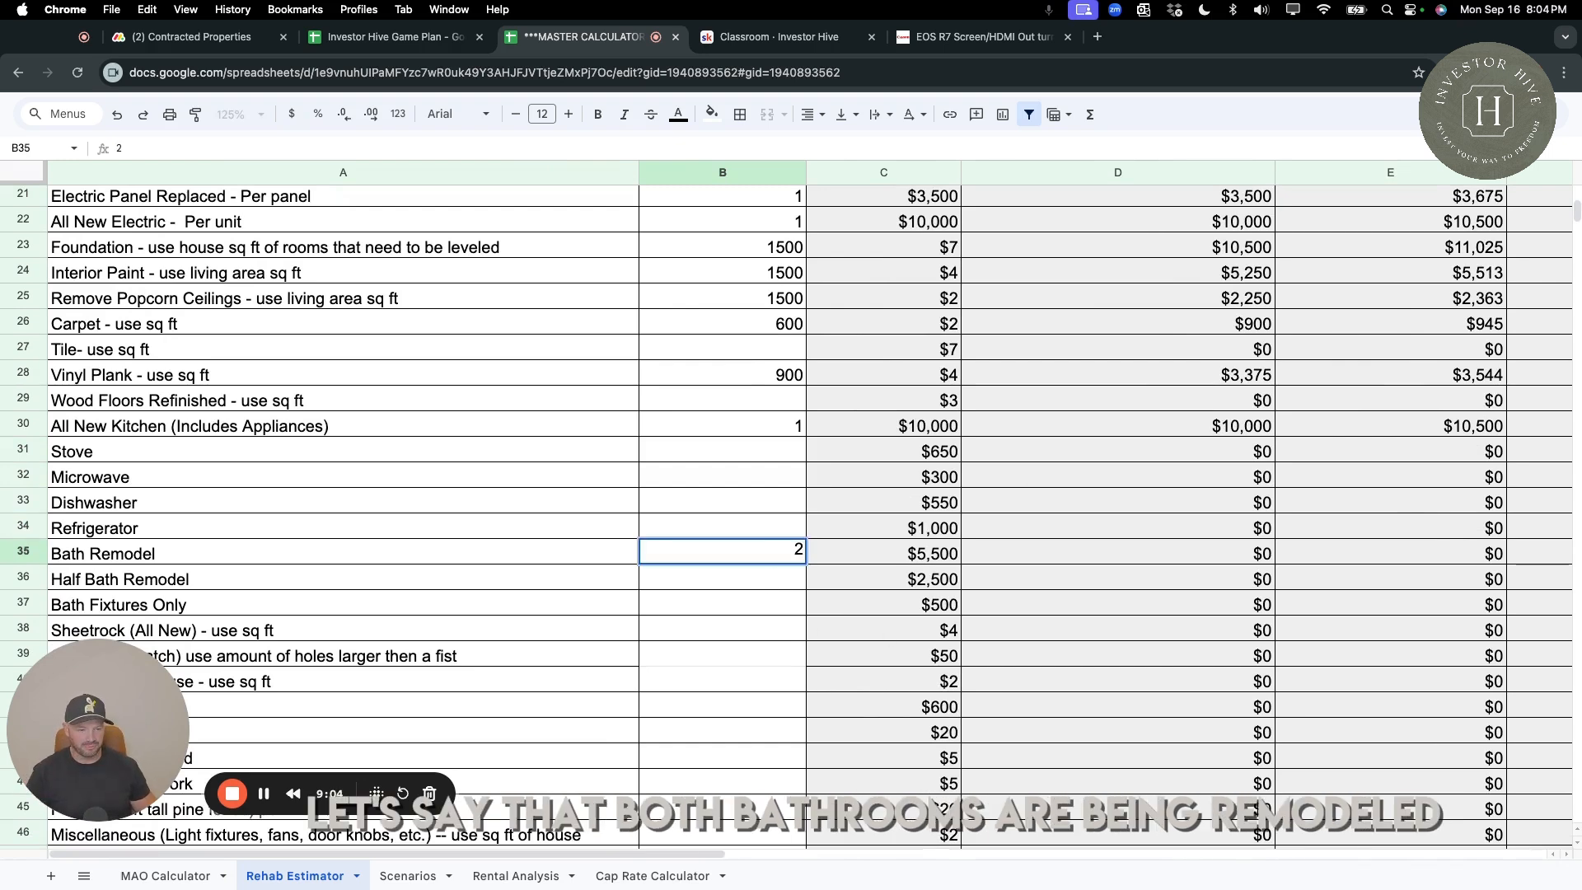
key("Return")
left_click(1228, 558)
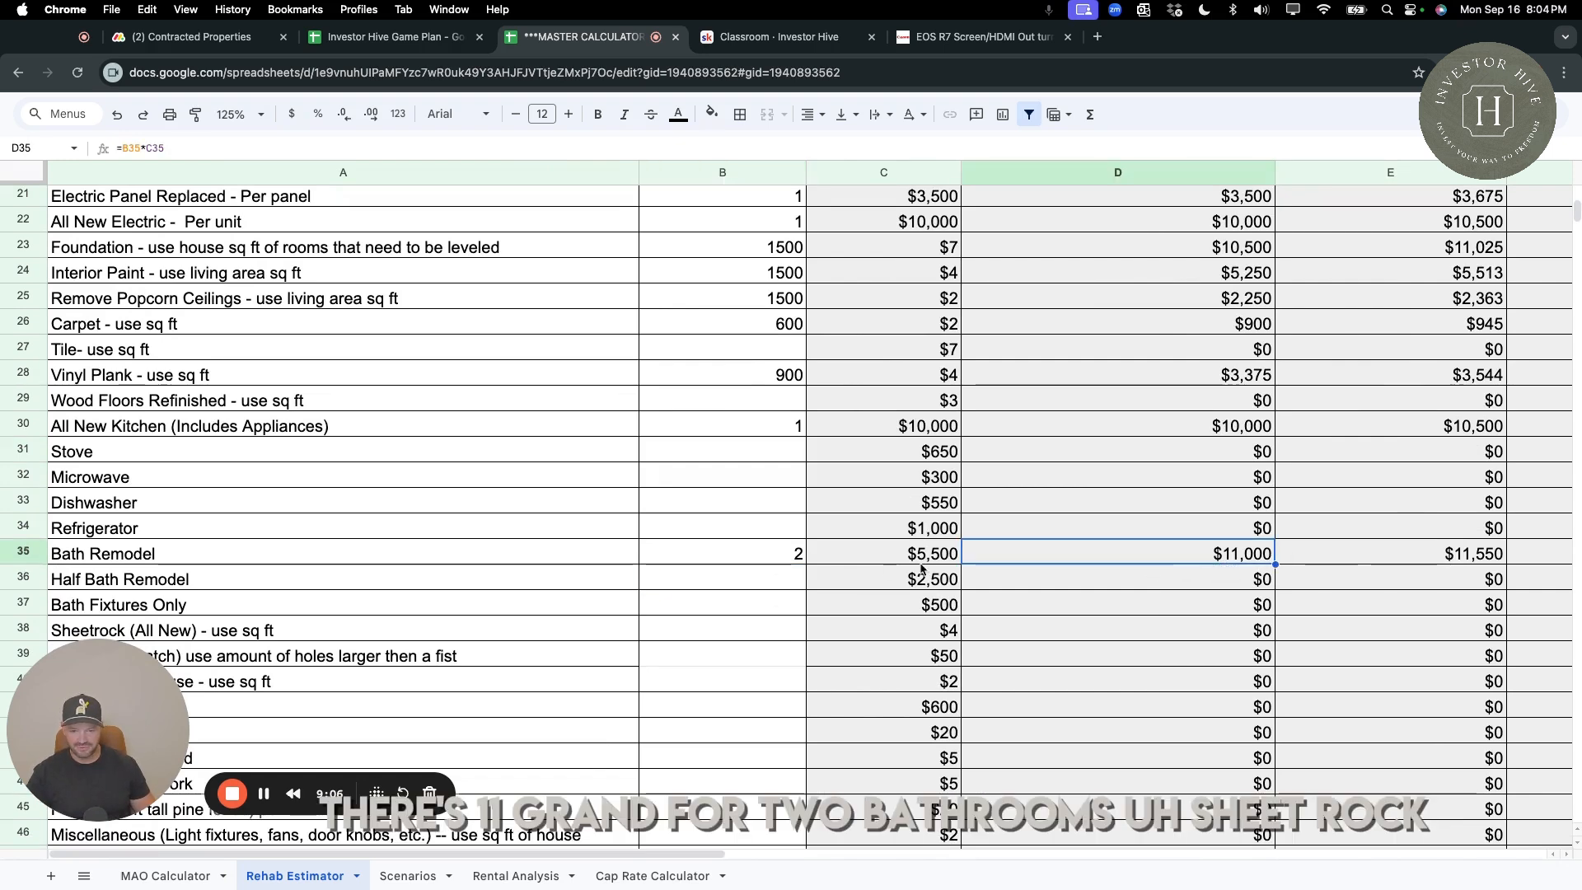
Enter 1500 sq ft for Sheetrock (All New).
scroll(762, 606, "down", 3)
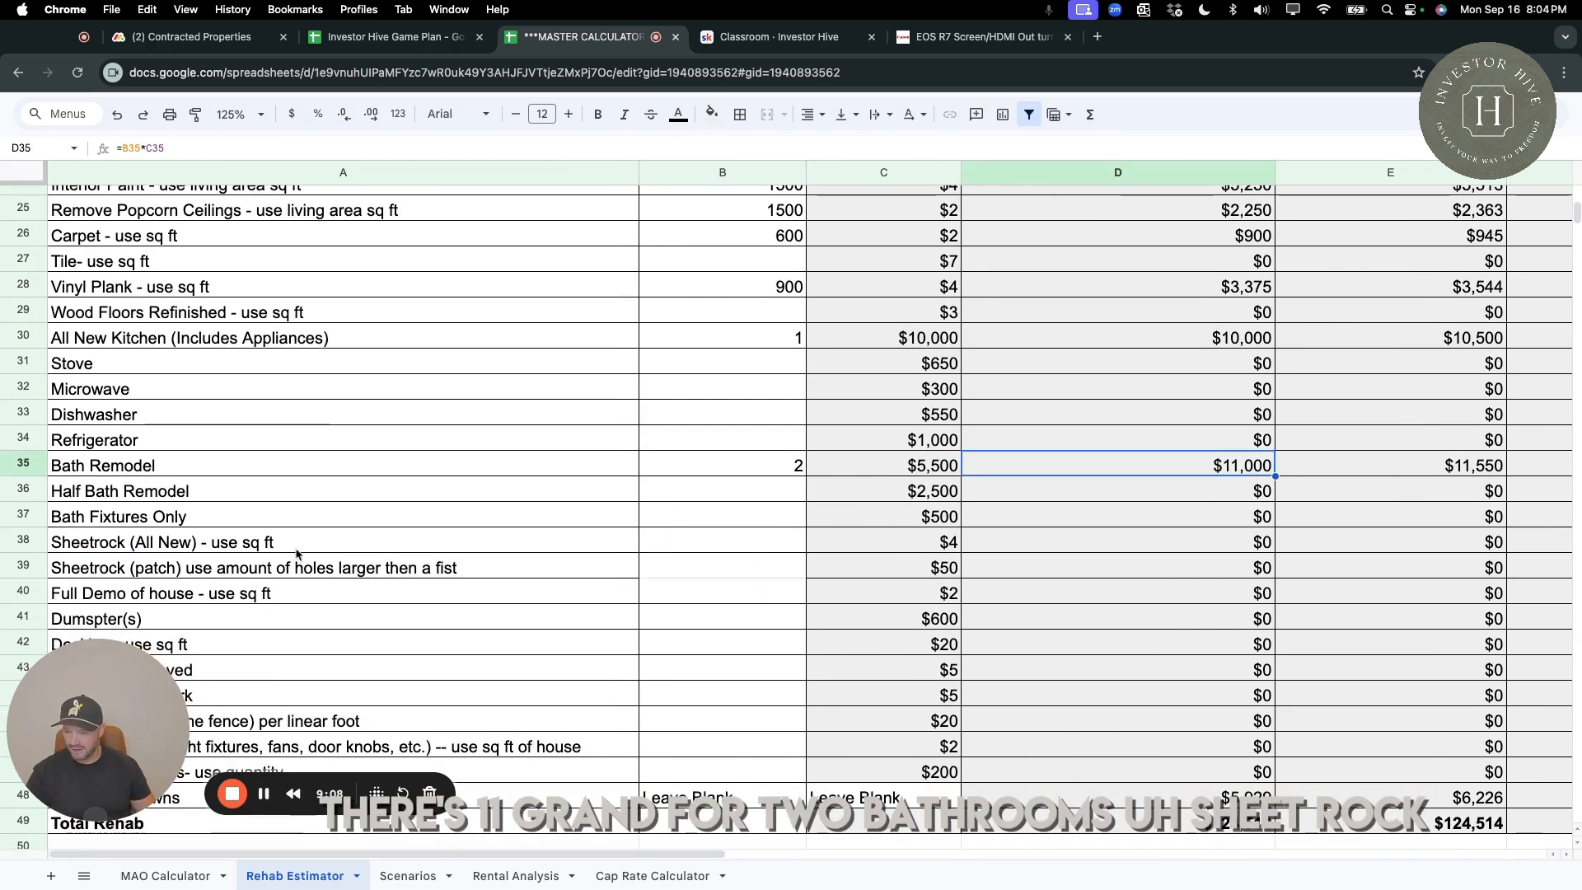
left_click(691, 547)
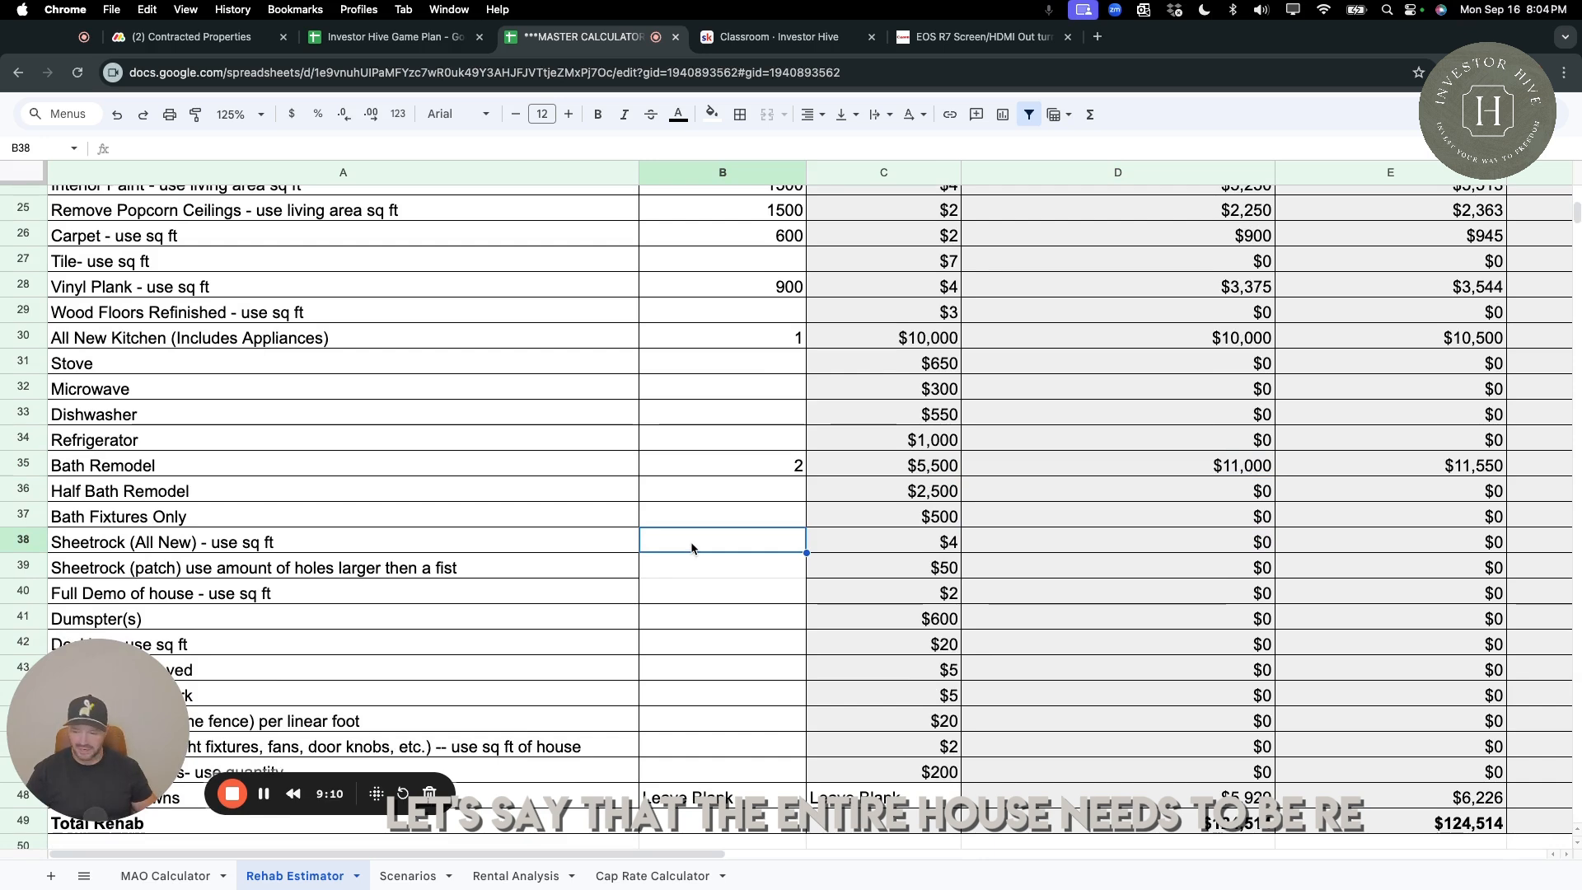
type("1500")
key("Return")
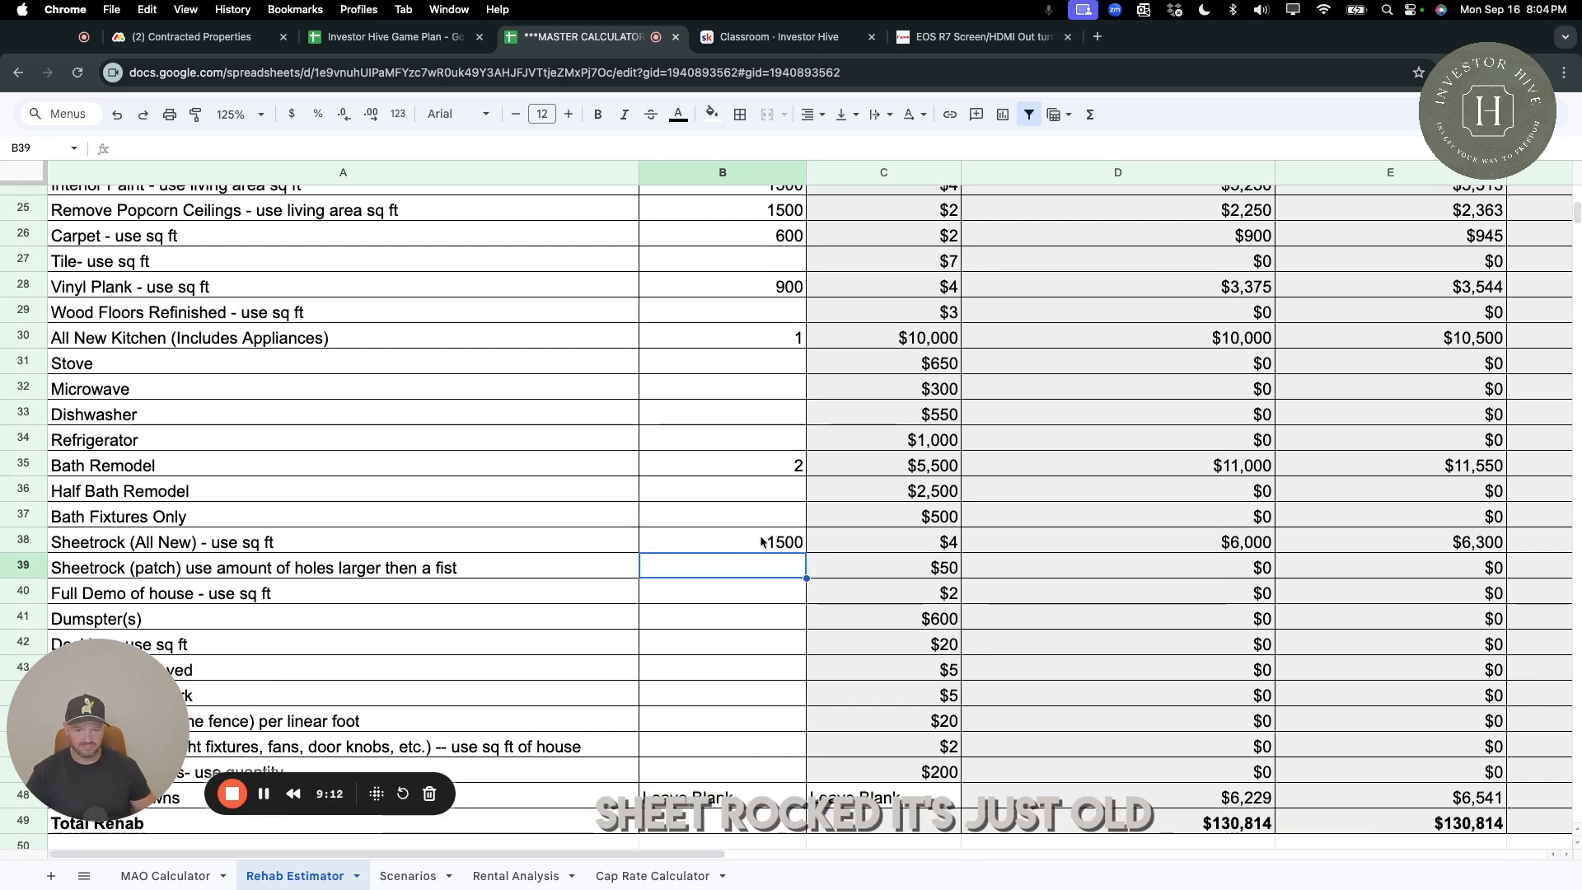
Review the remaining repair items and check the unit price for the Sheetrock (patch) item.
scroll(731, 629, "down", 1)
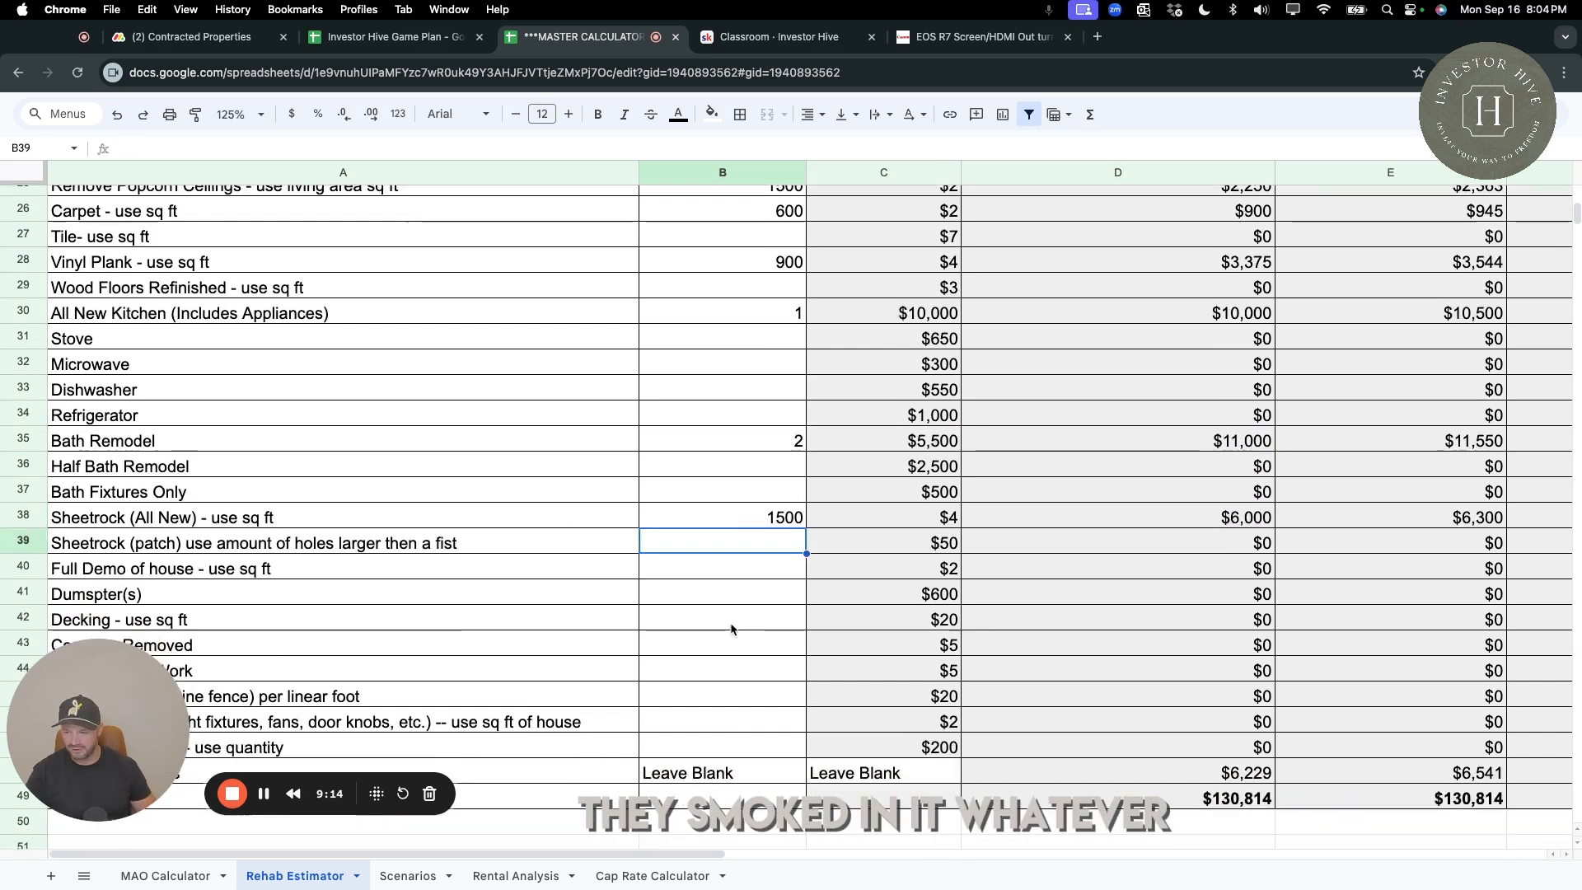
scroll(731, 629, "down", 4)
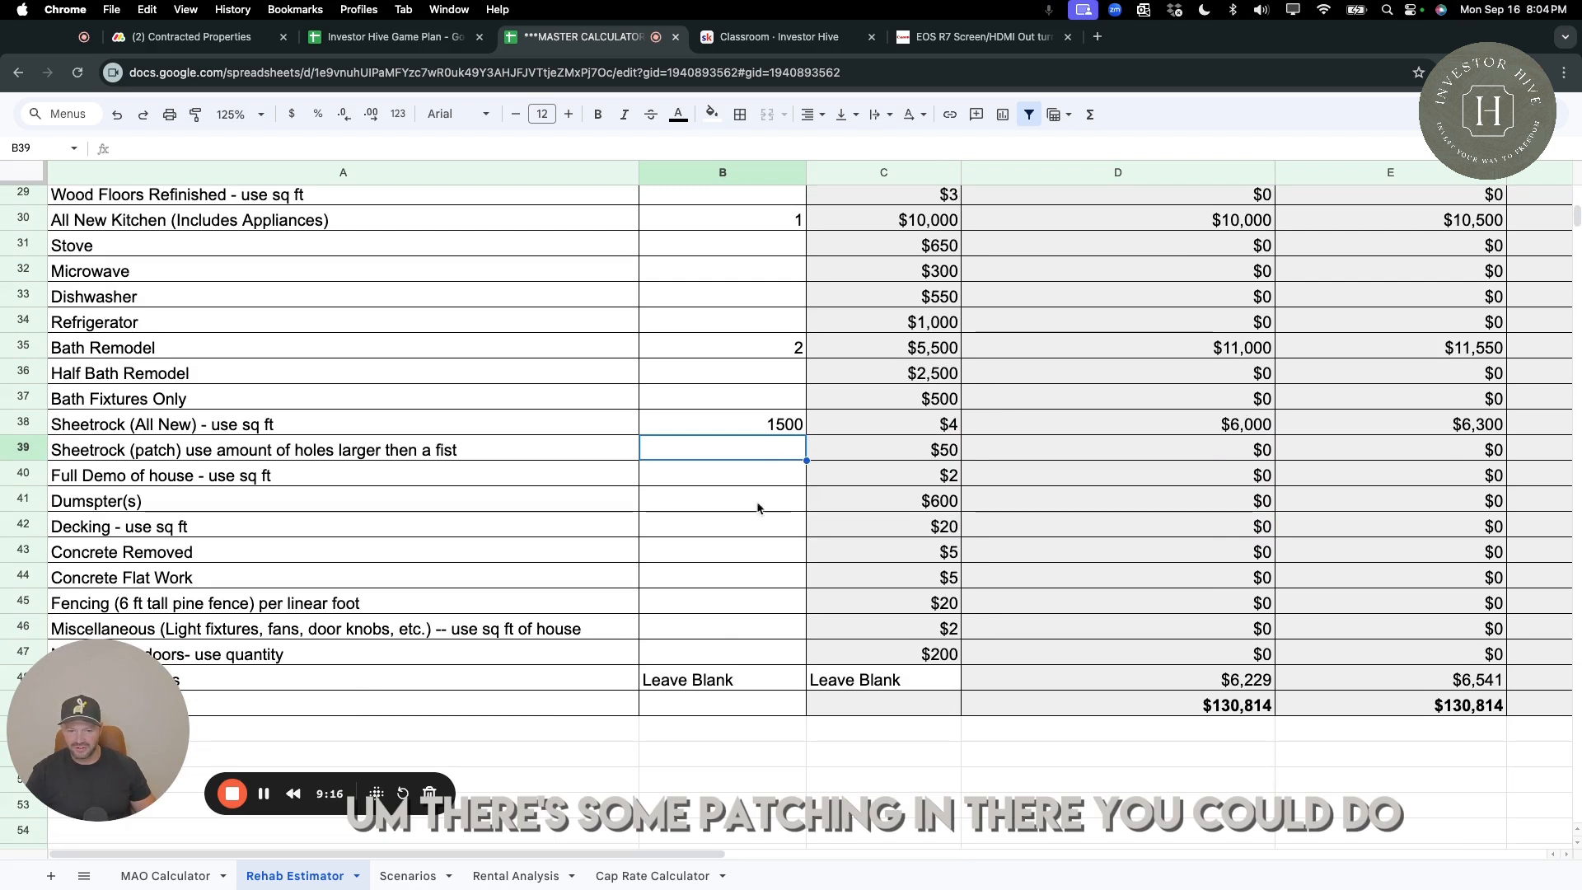
left_click(930, 458)
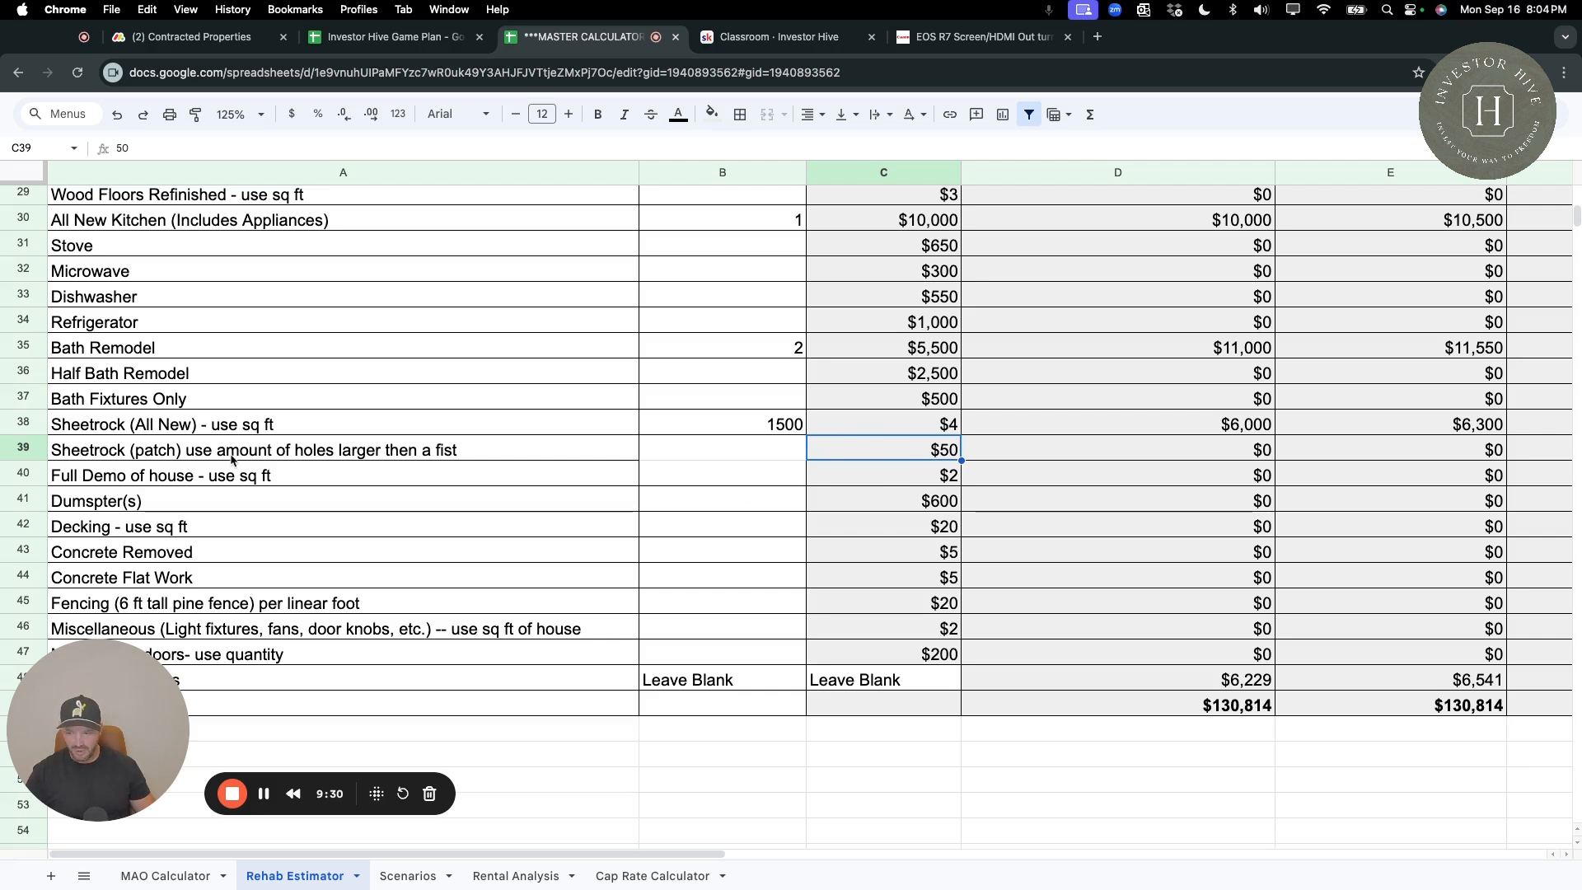
Enter 1500 sq ft for Full Demo of house and check its cost in the "C" class column.
left_click(782, 478)
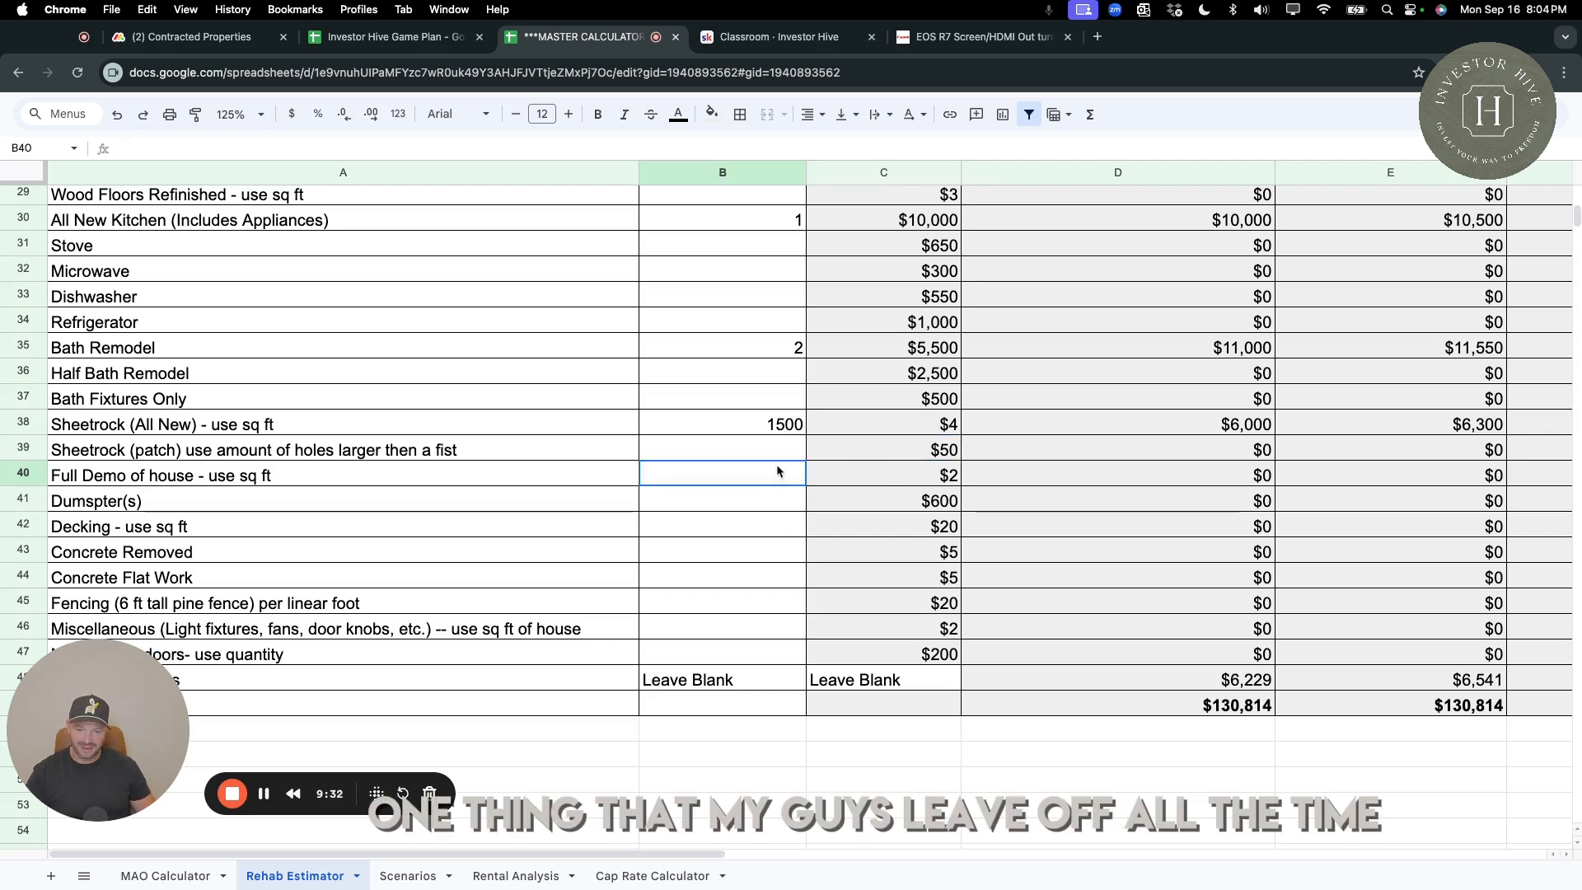
left_click(25, 472)
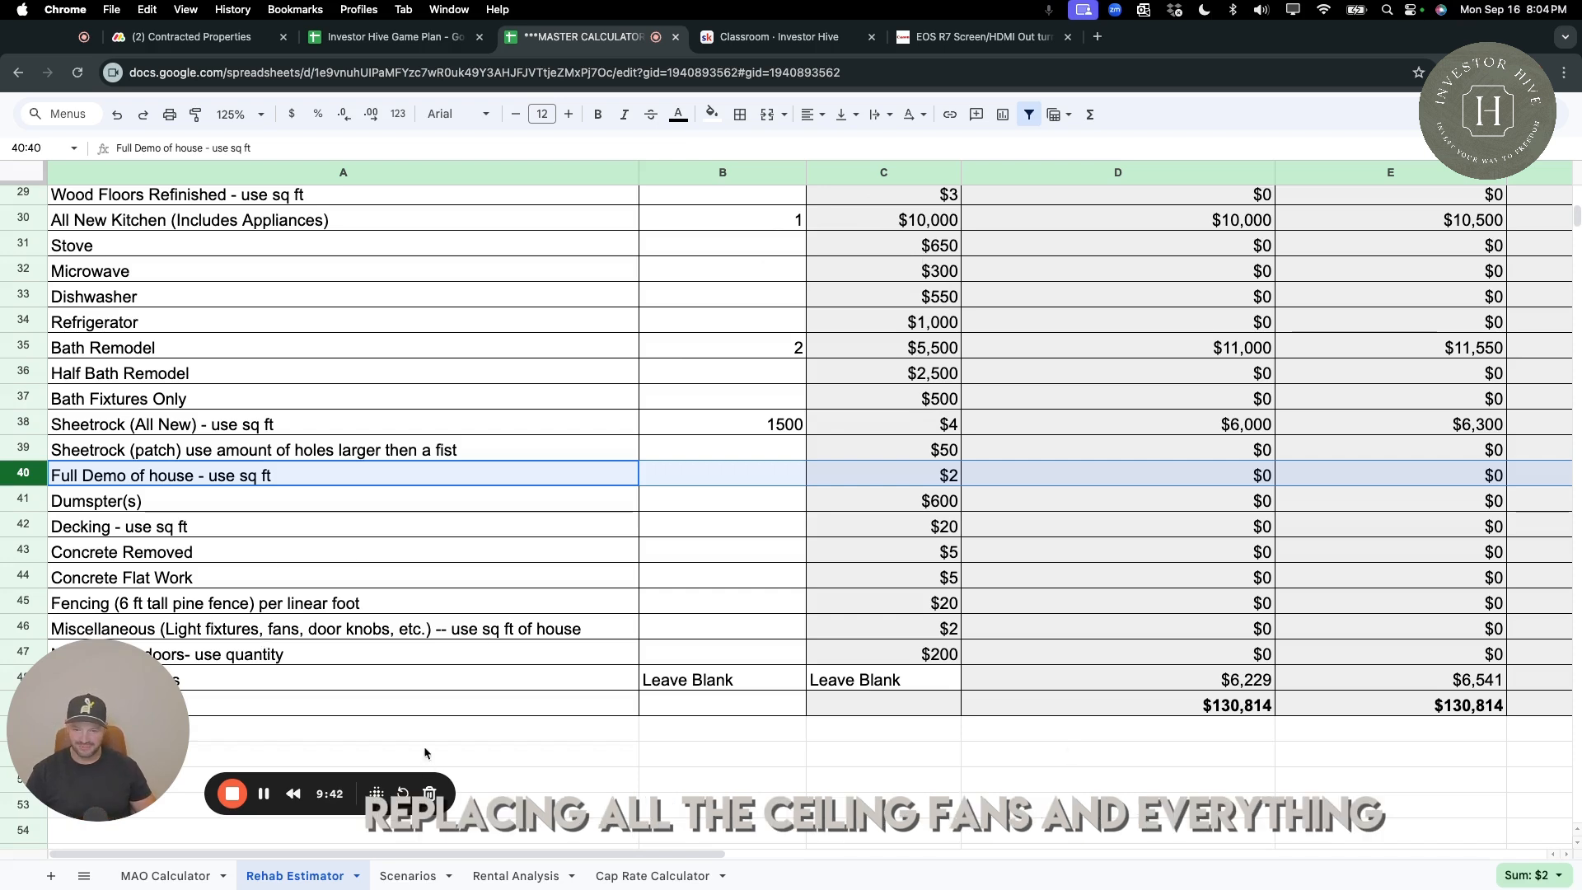
left_click(725, 481)
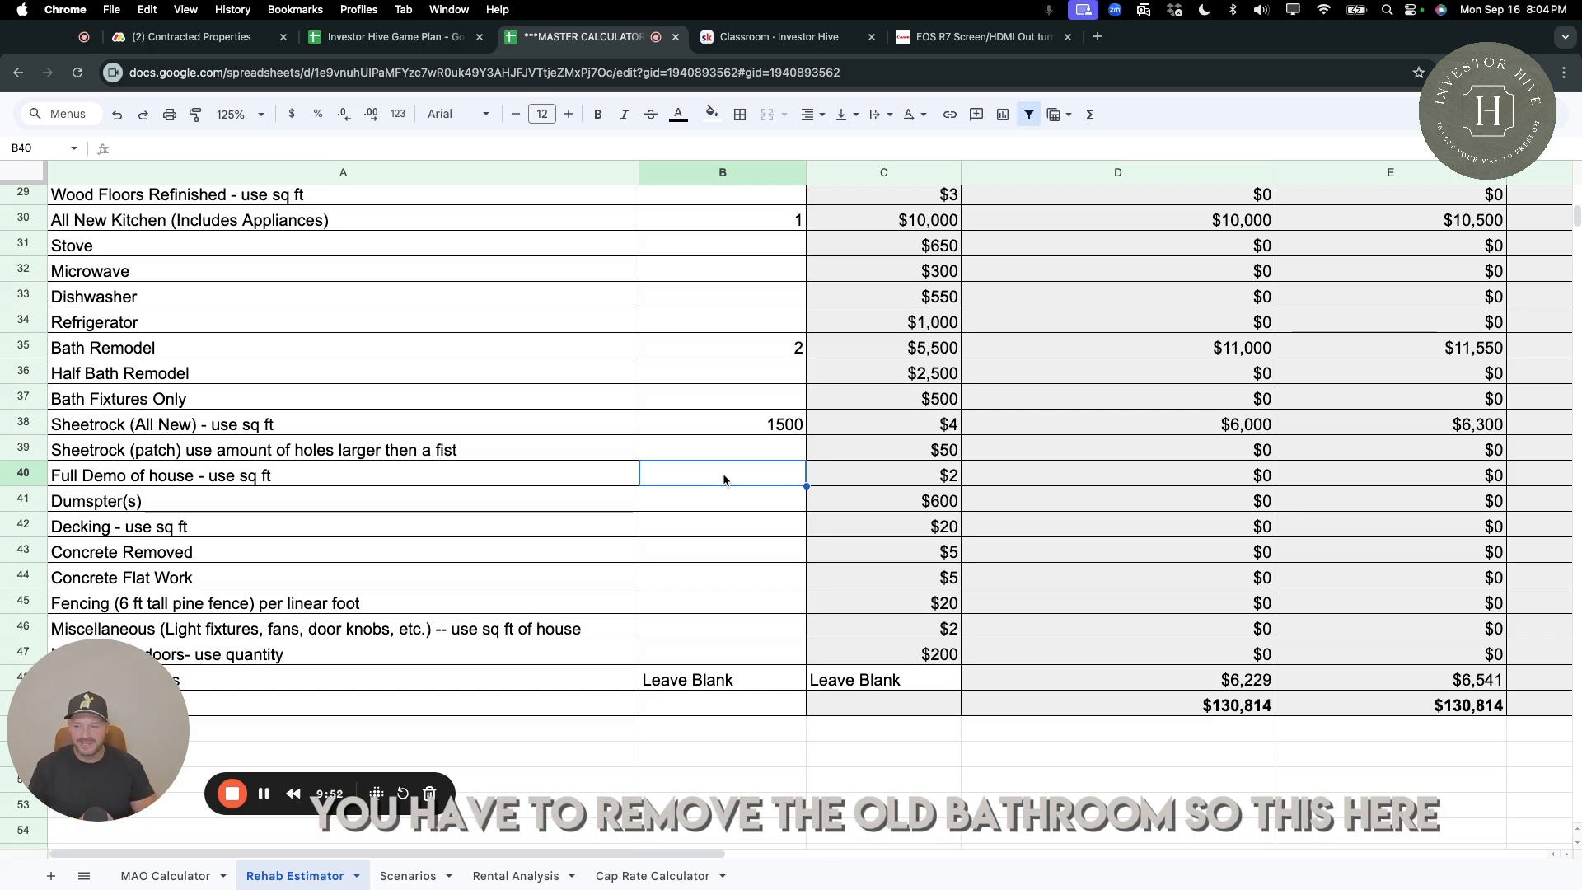
left_click(591, 484)
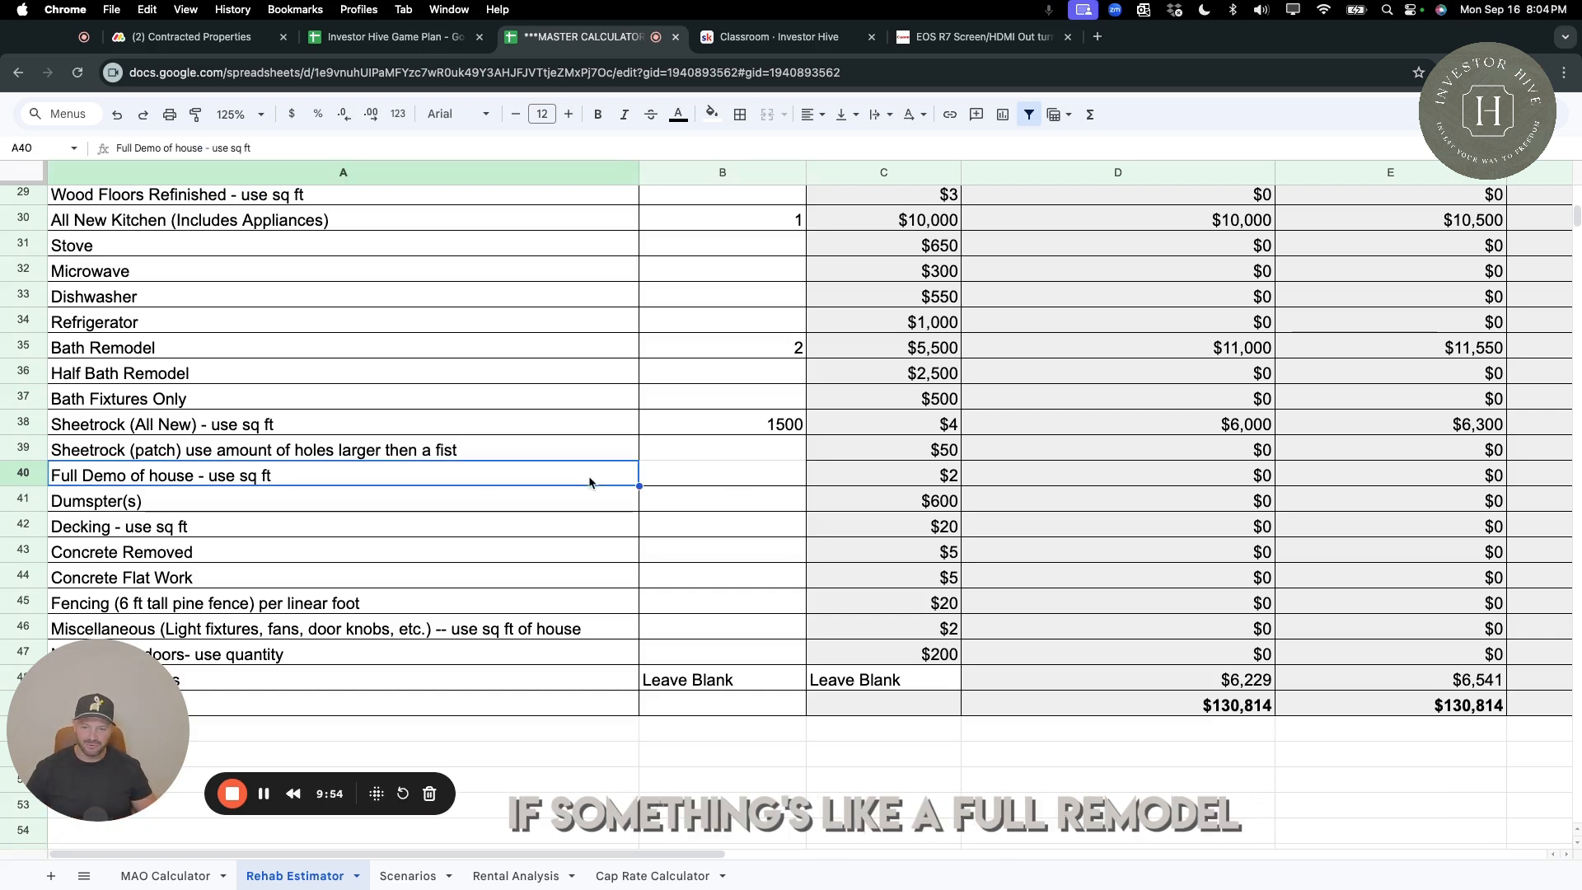
left_click(22, 472)
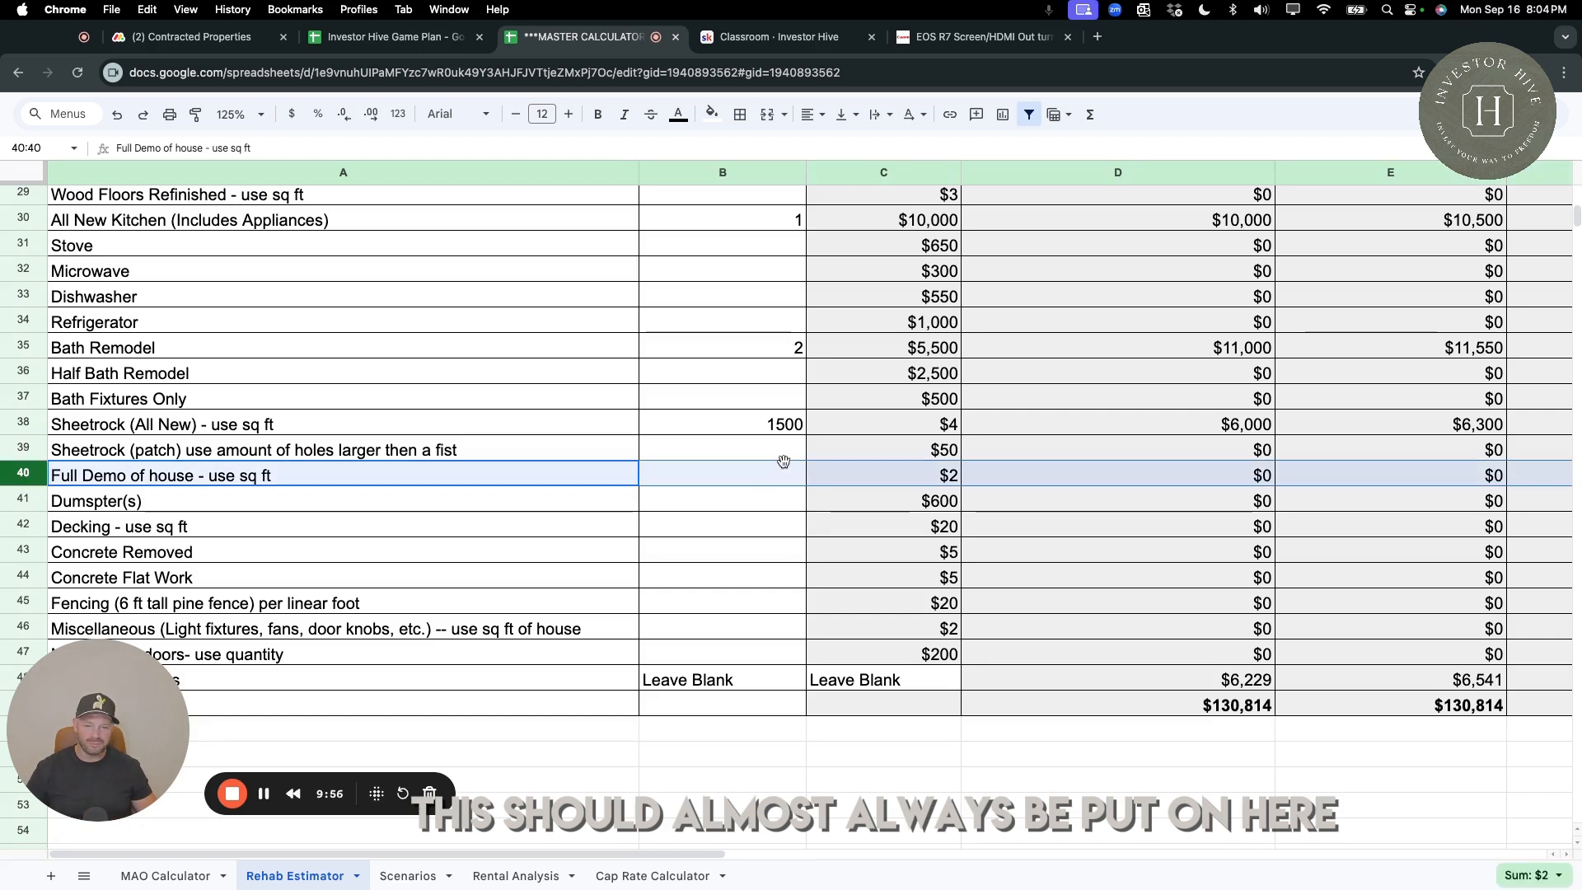
left_click(769, 484)
type("1500")
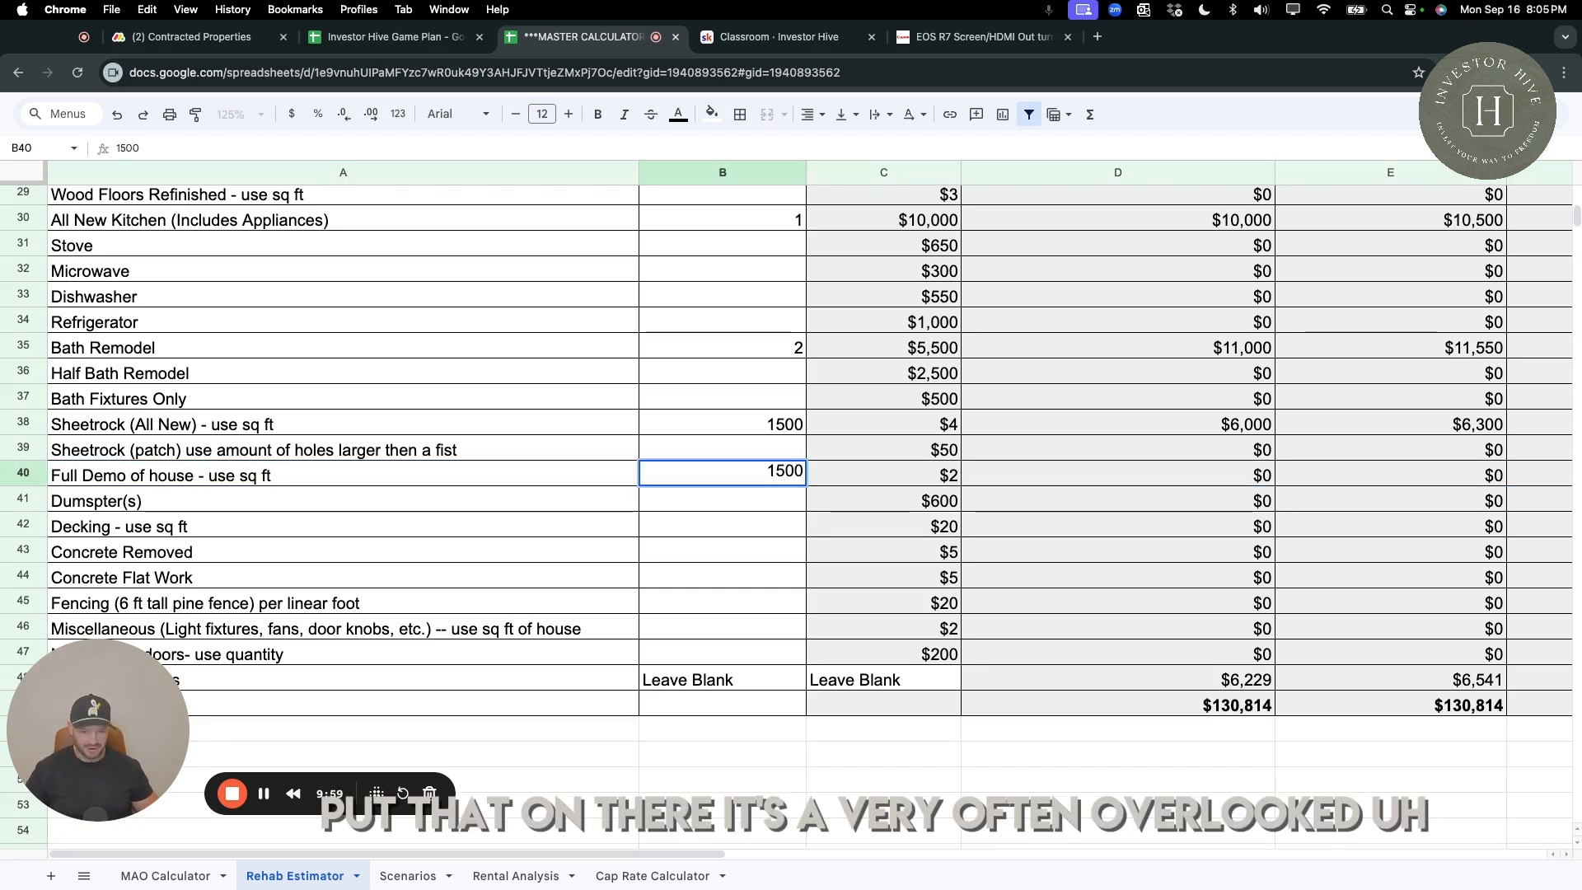
key("Return")
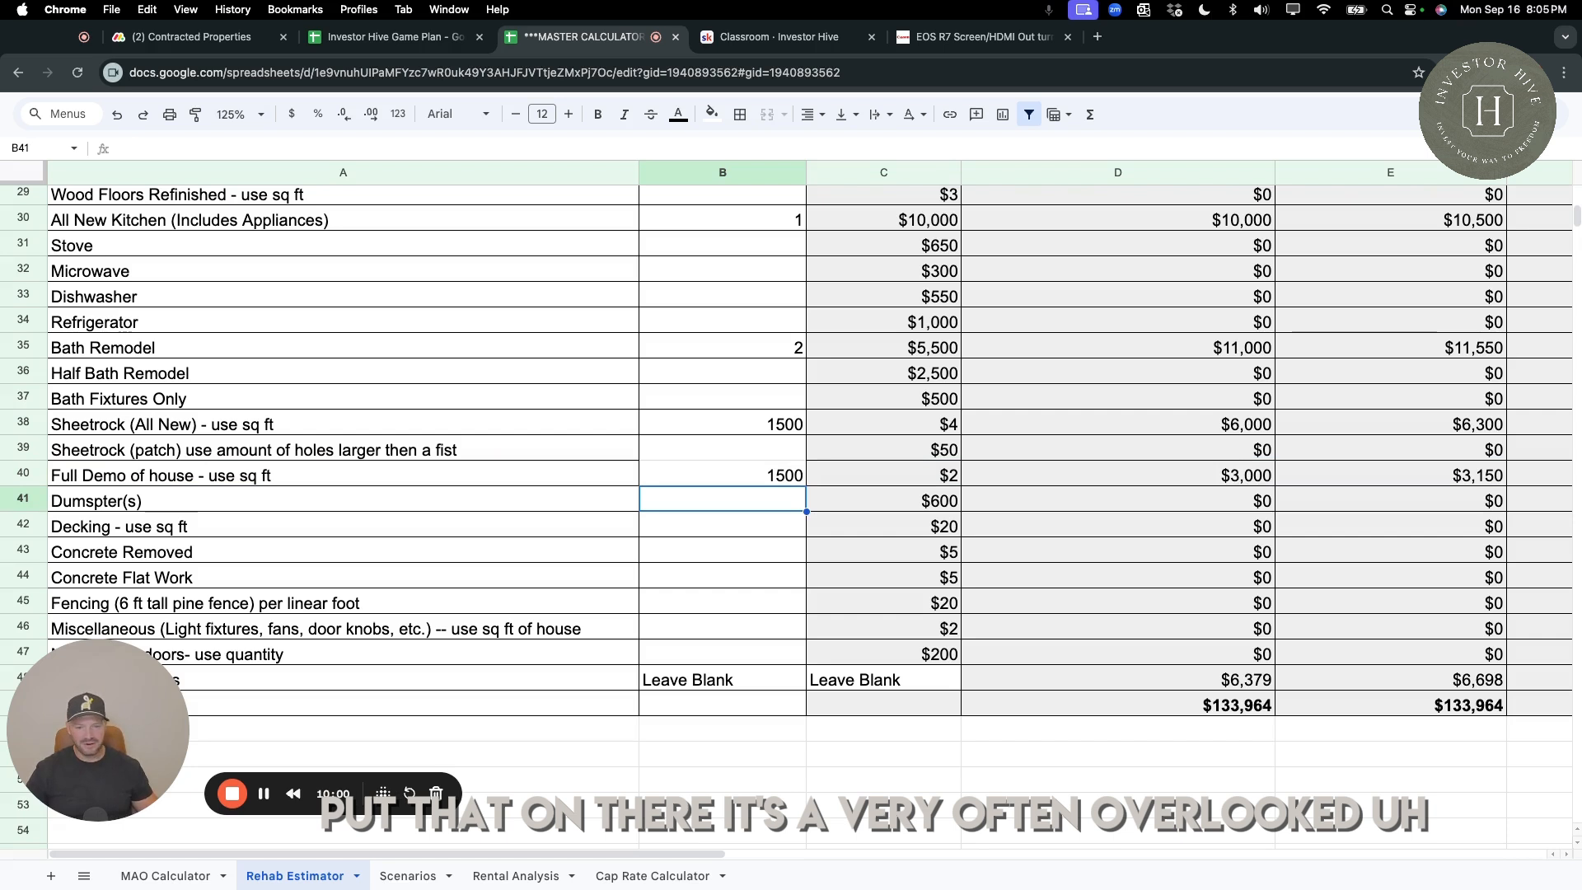
left_click(1228, 484)
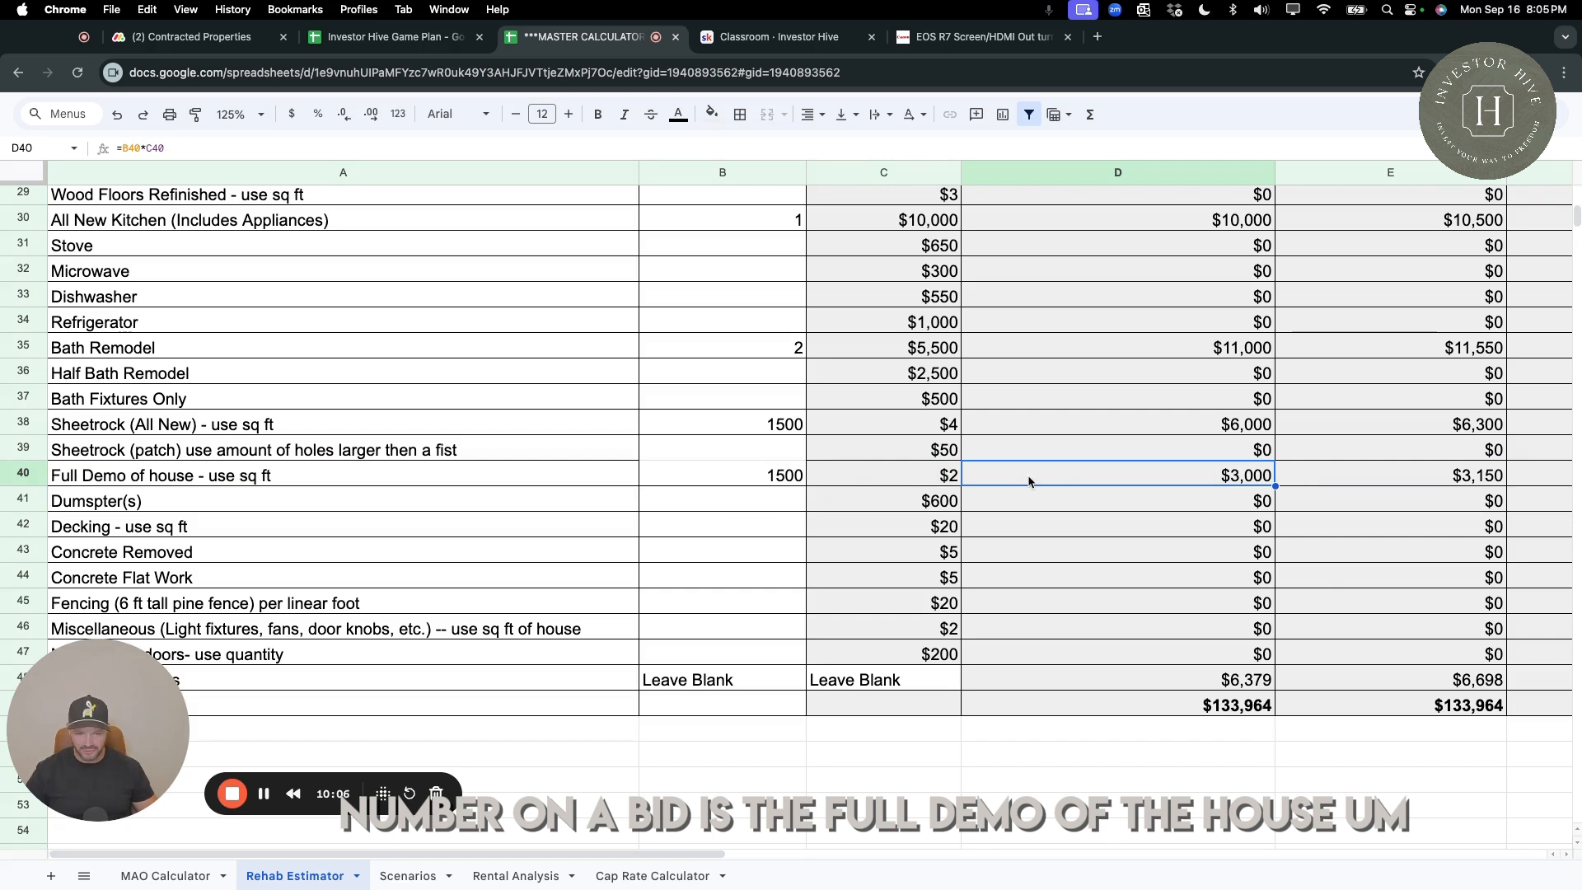
Enter 2 for the dumpsters, and check the combined "C" class cost of the full demo and dumpsters.
left_click(785, 506)
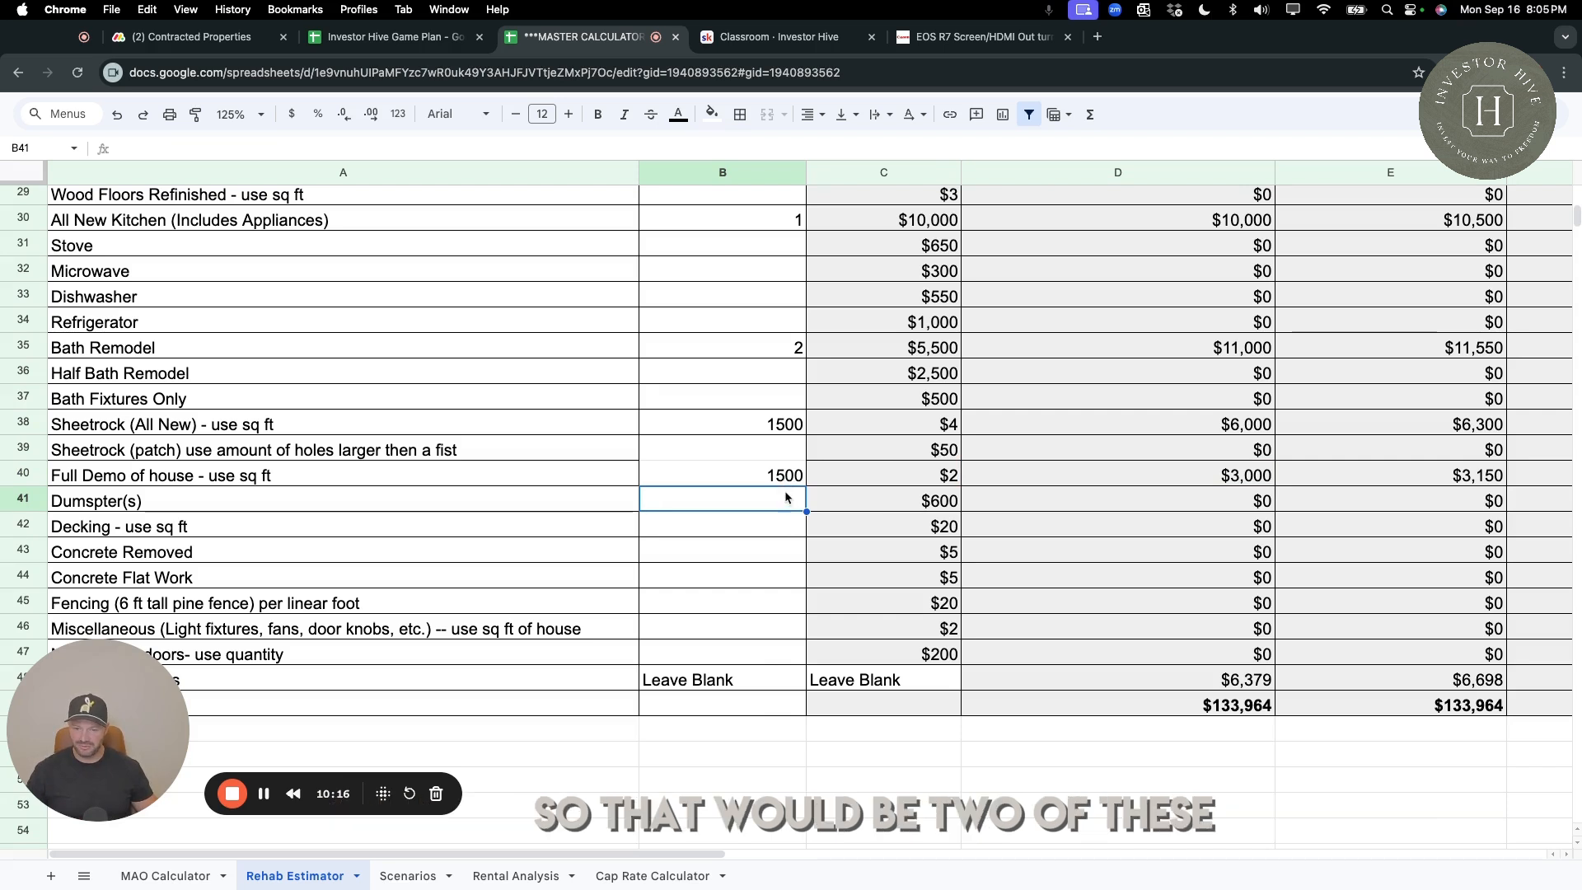
type("2")
key("Return")
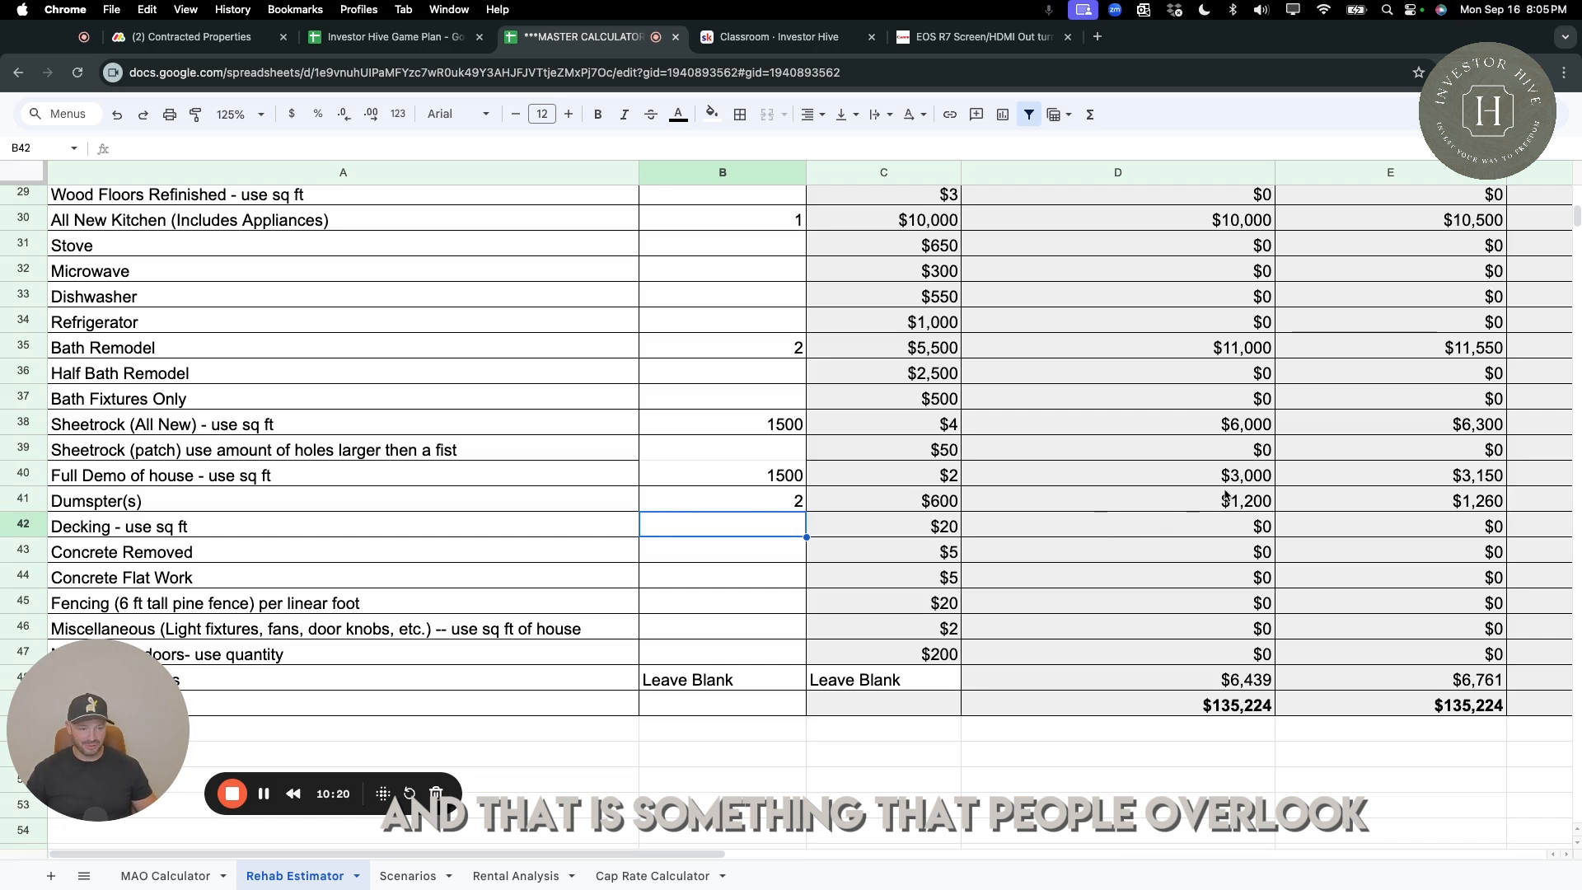
left_click_drag(1228, 477, 1232, 499)
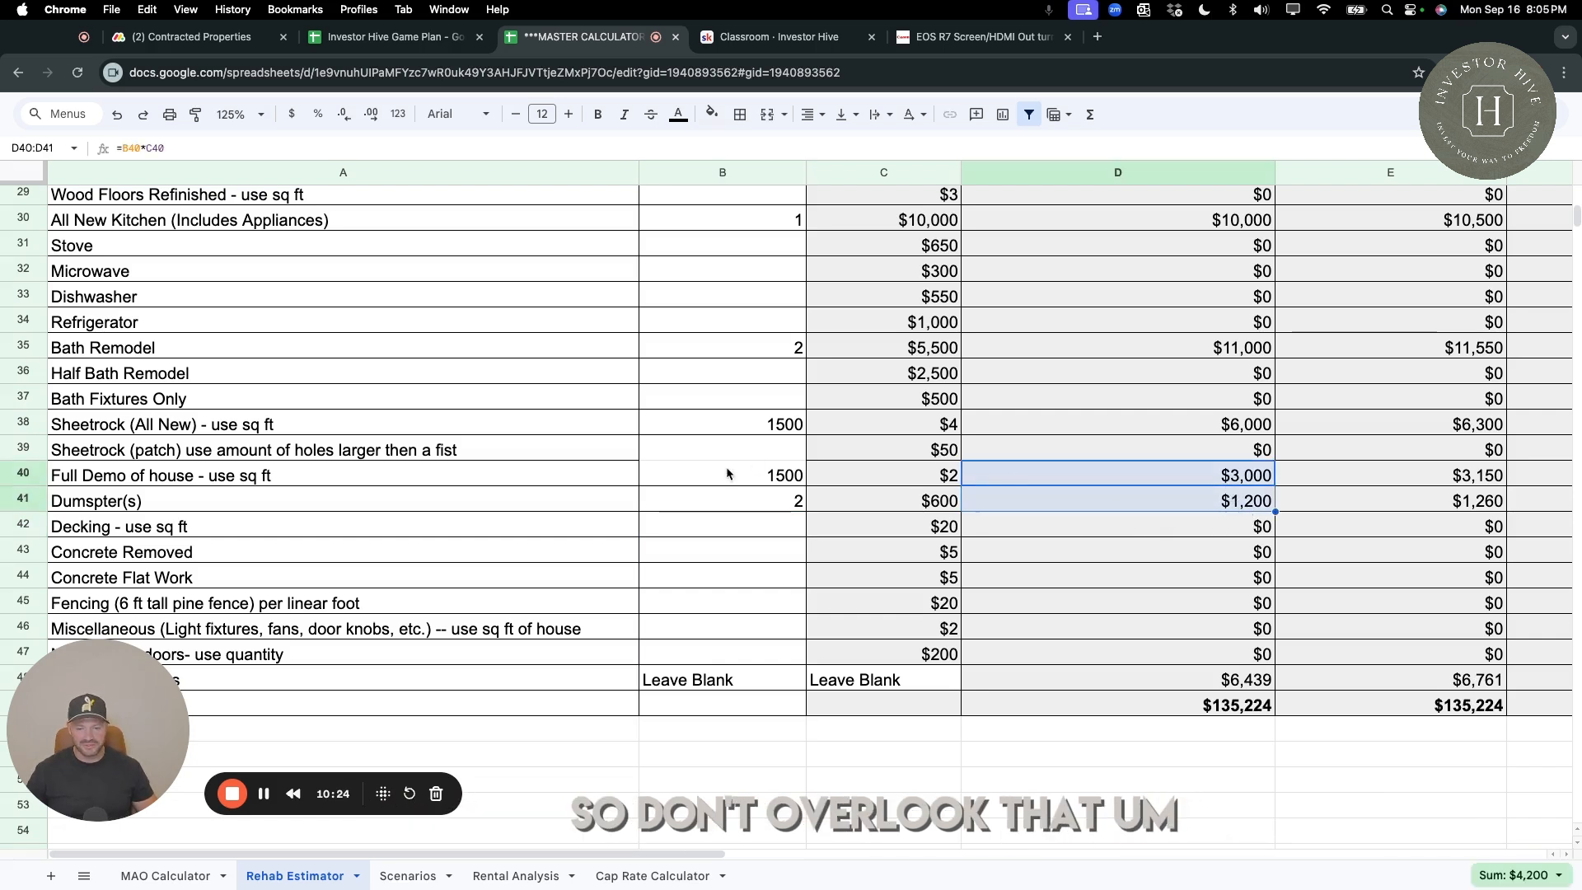
Leave Decking blank, enter 500 for Concrete Removed, and check its "C" class cost.
left_click(747, 528)
scroll(746, 534, "down", 2)
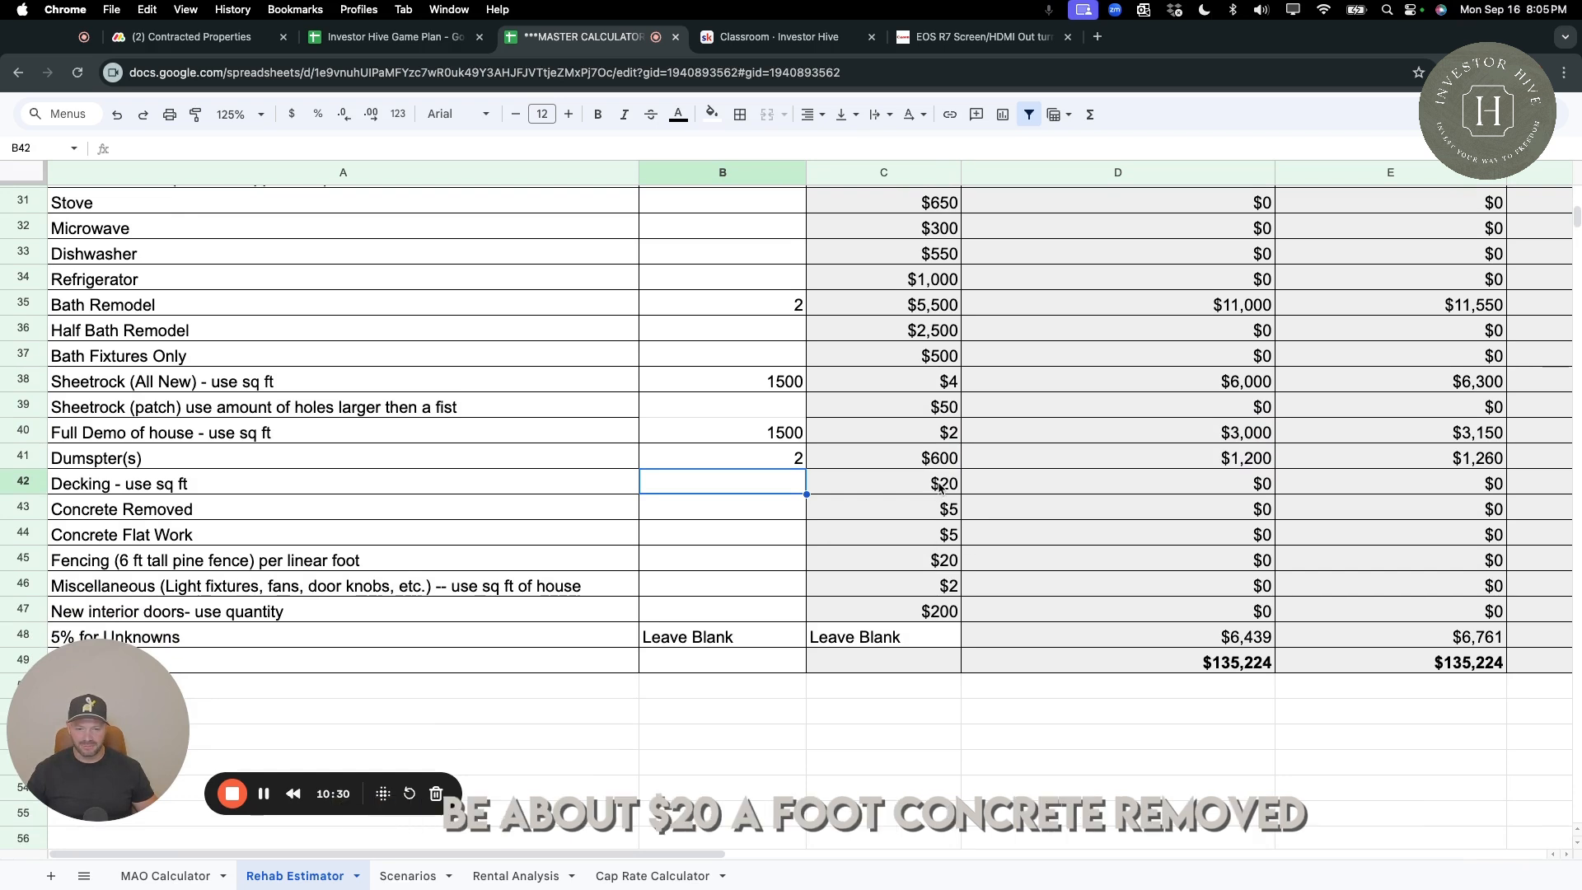
left_click(770, 515)
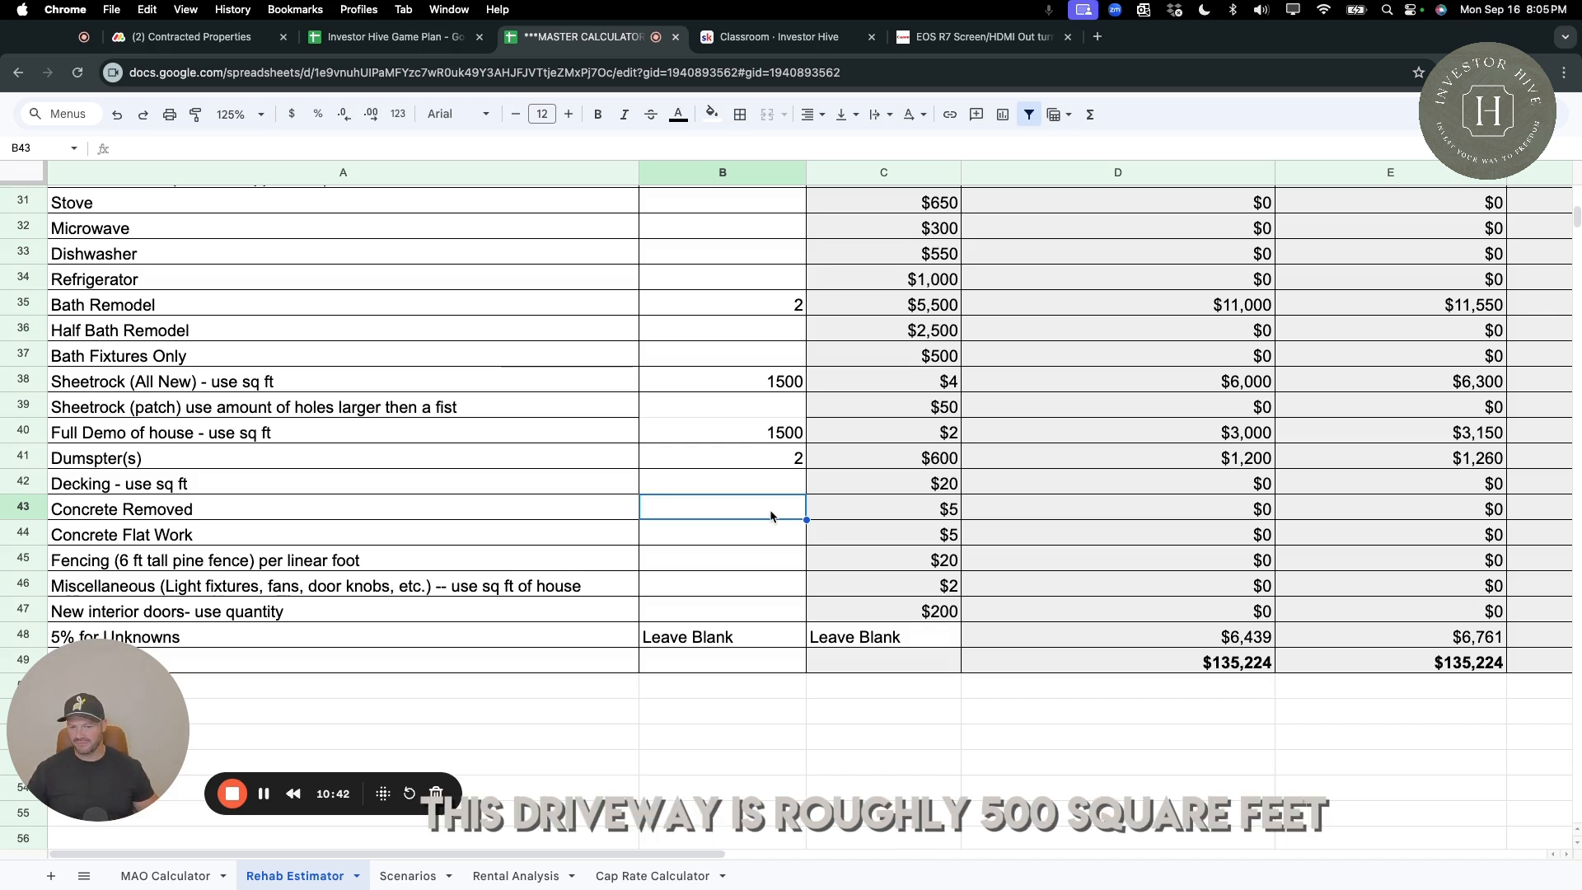
type("500")
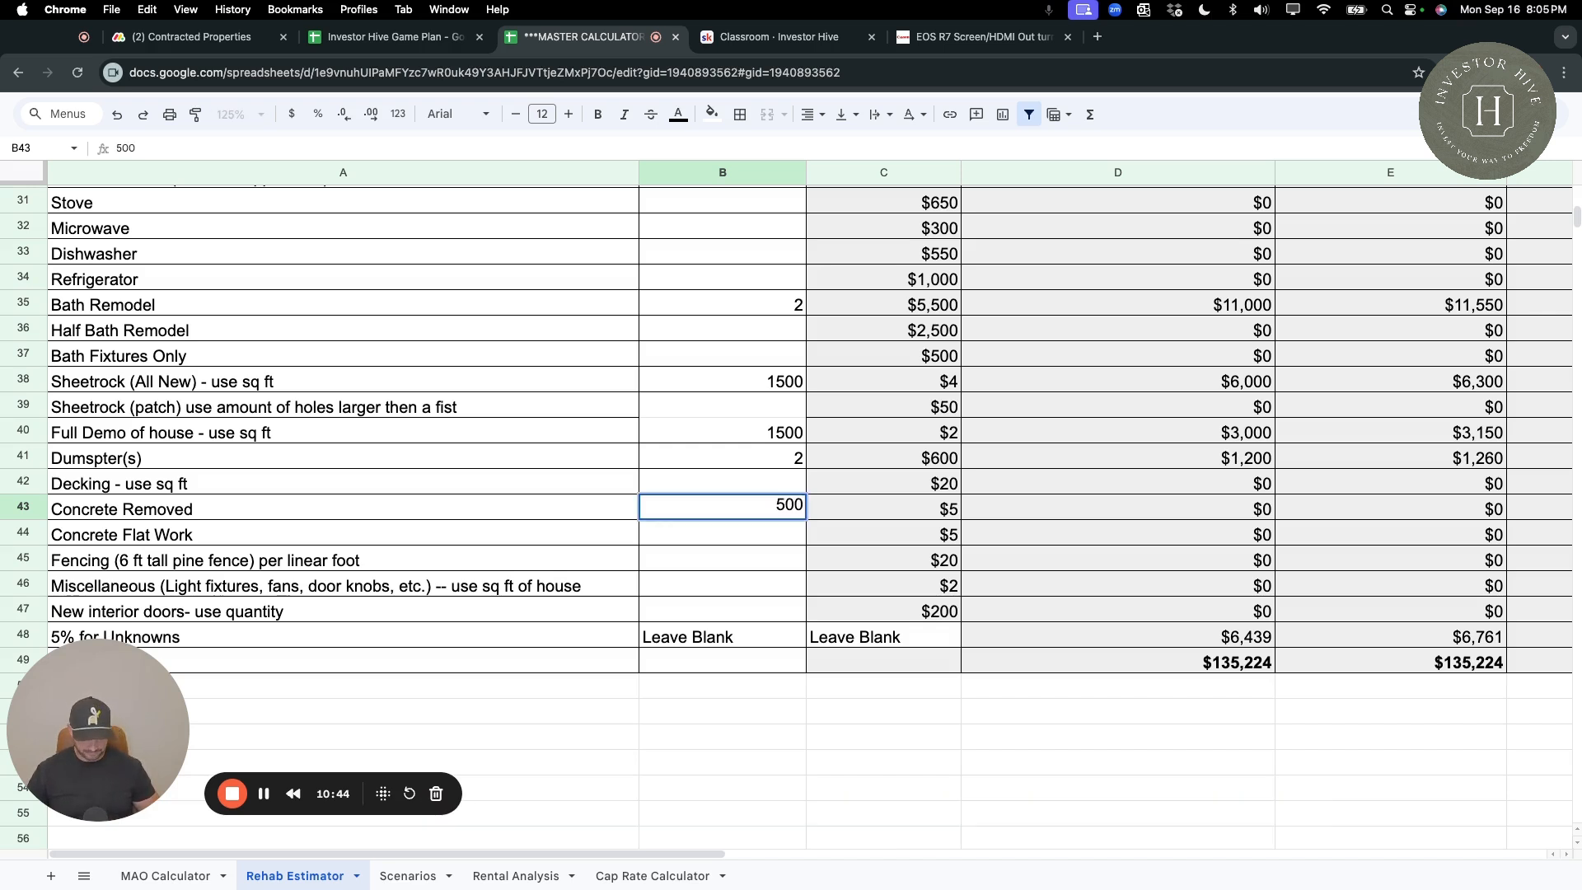
key("Return")
key("Down")
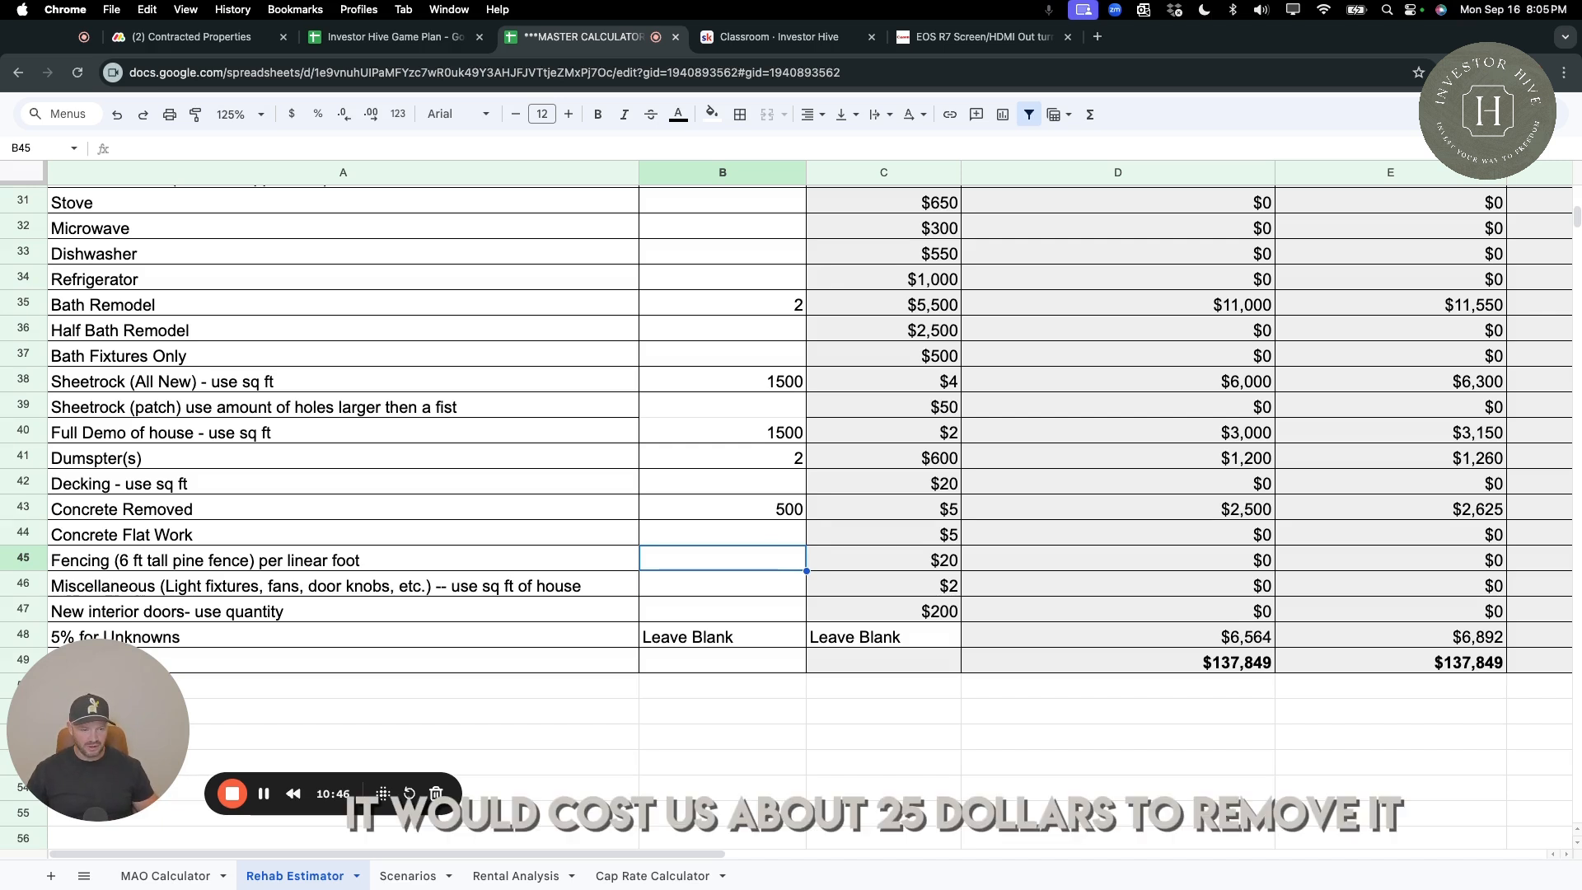
left_click(1232, 516)
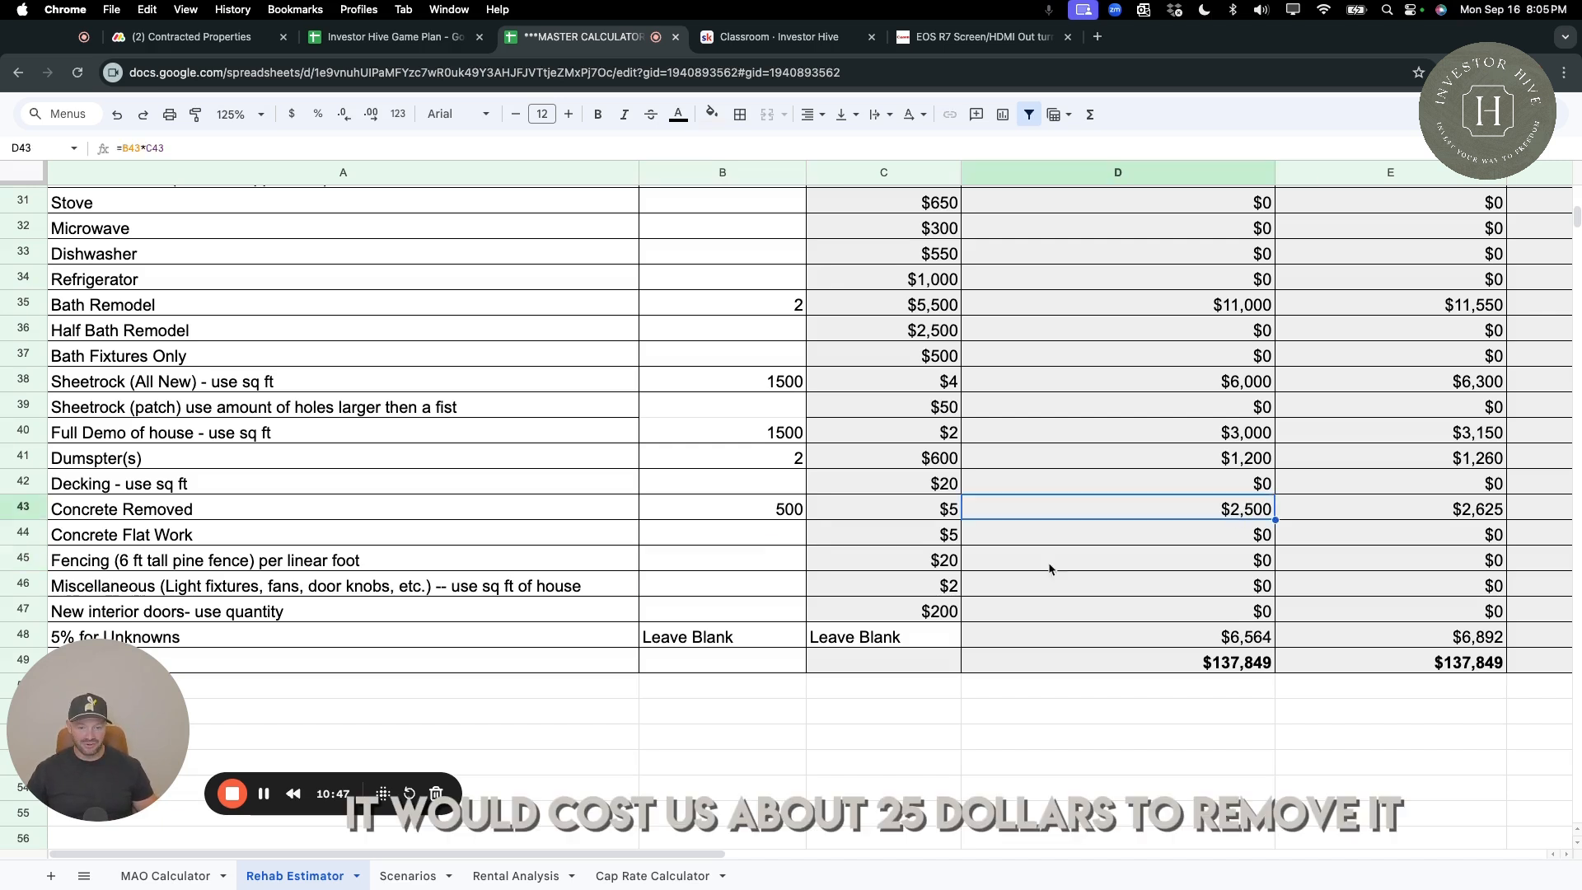
Enter 500 for Concrete Flat Work, leave Fencing blank, and check the fencing's unit price.
left_click(775, 538)
type("500")
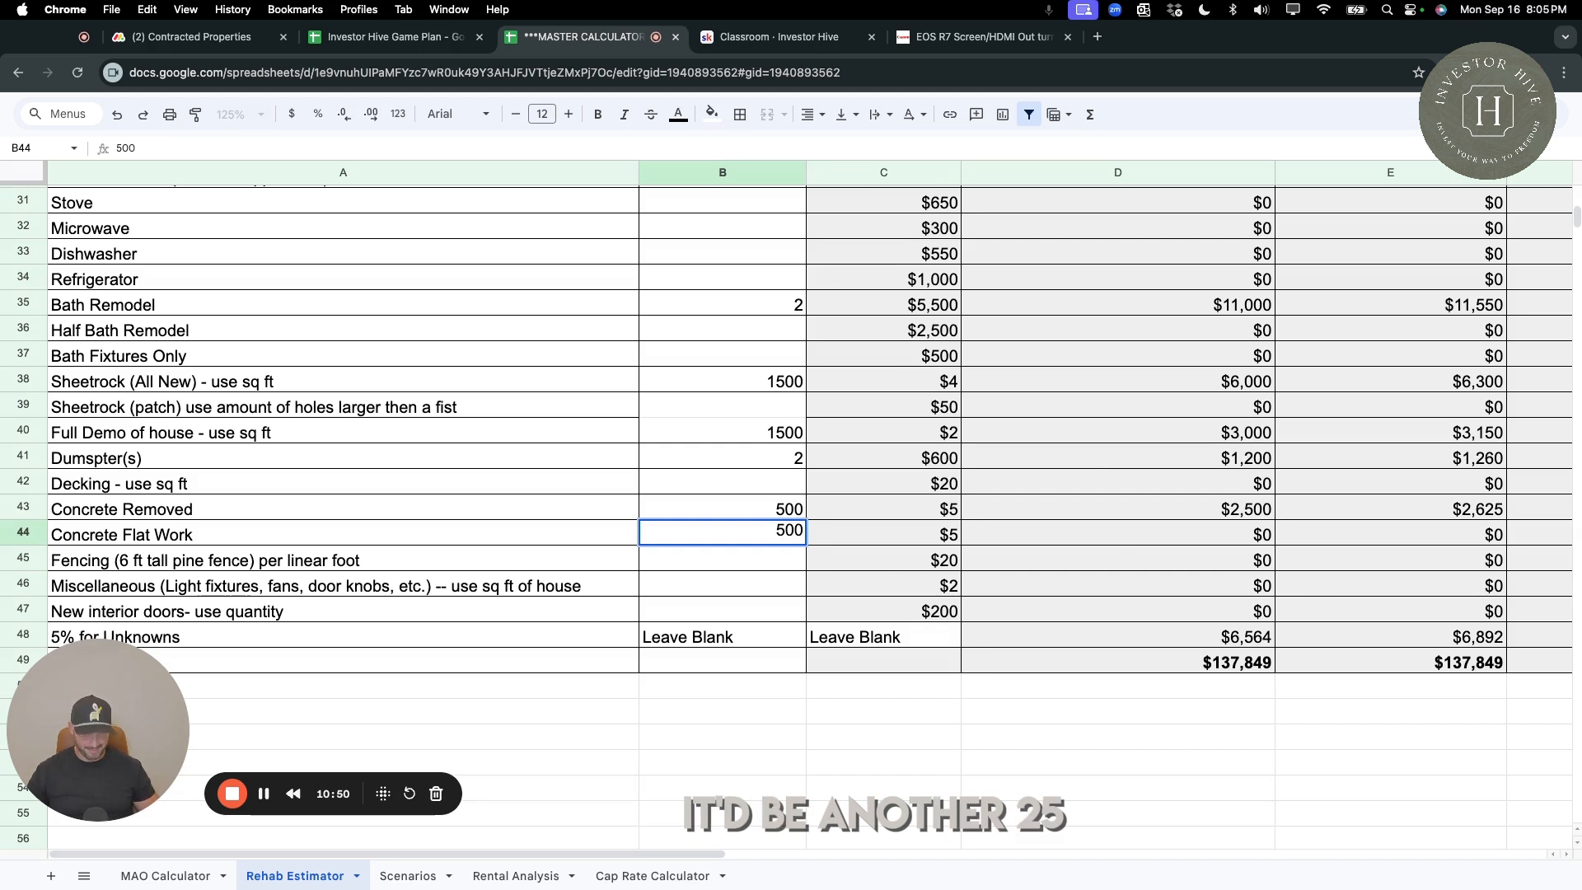
key("Return")
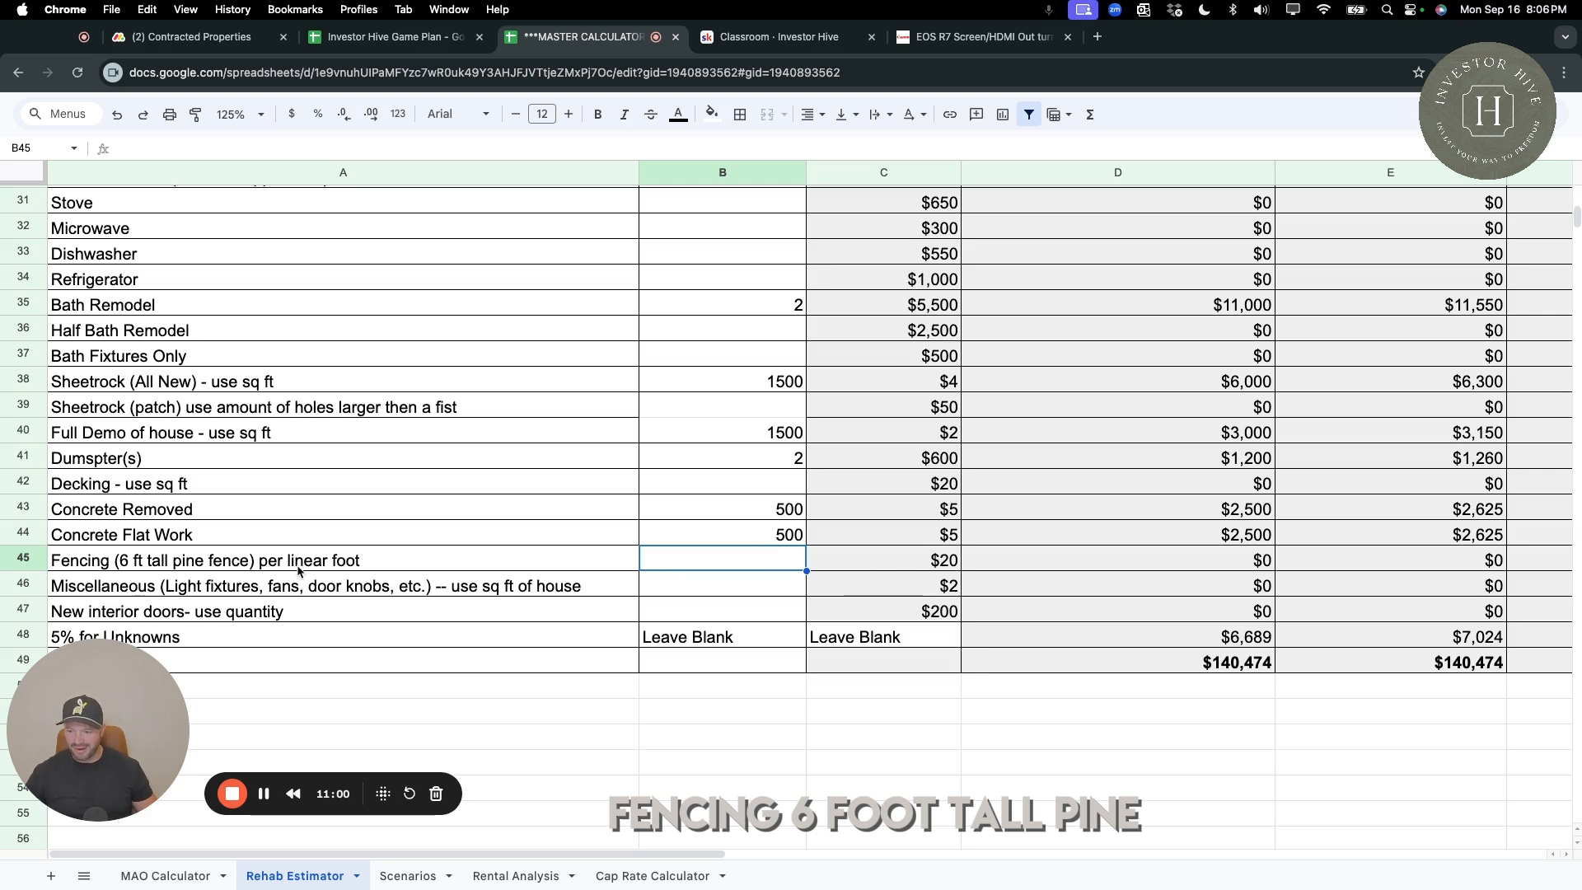
left_click(948, 561)
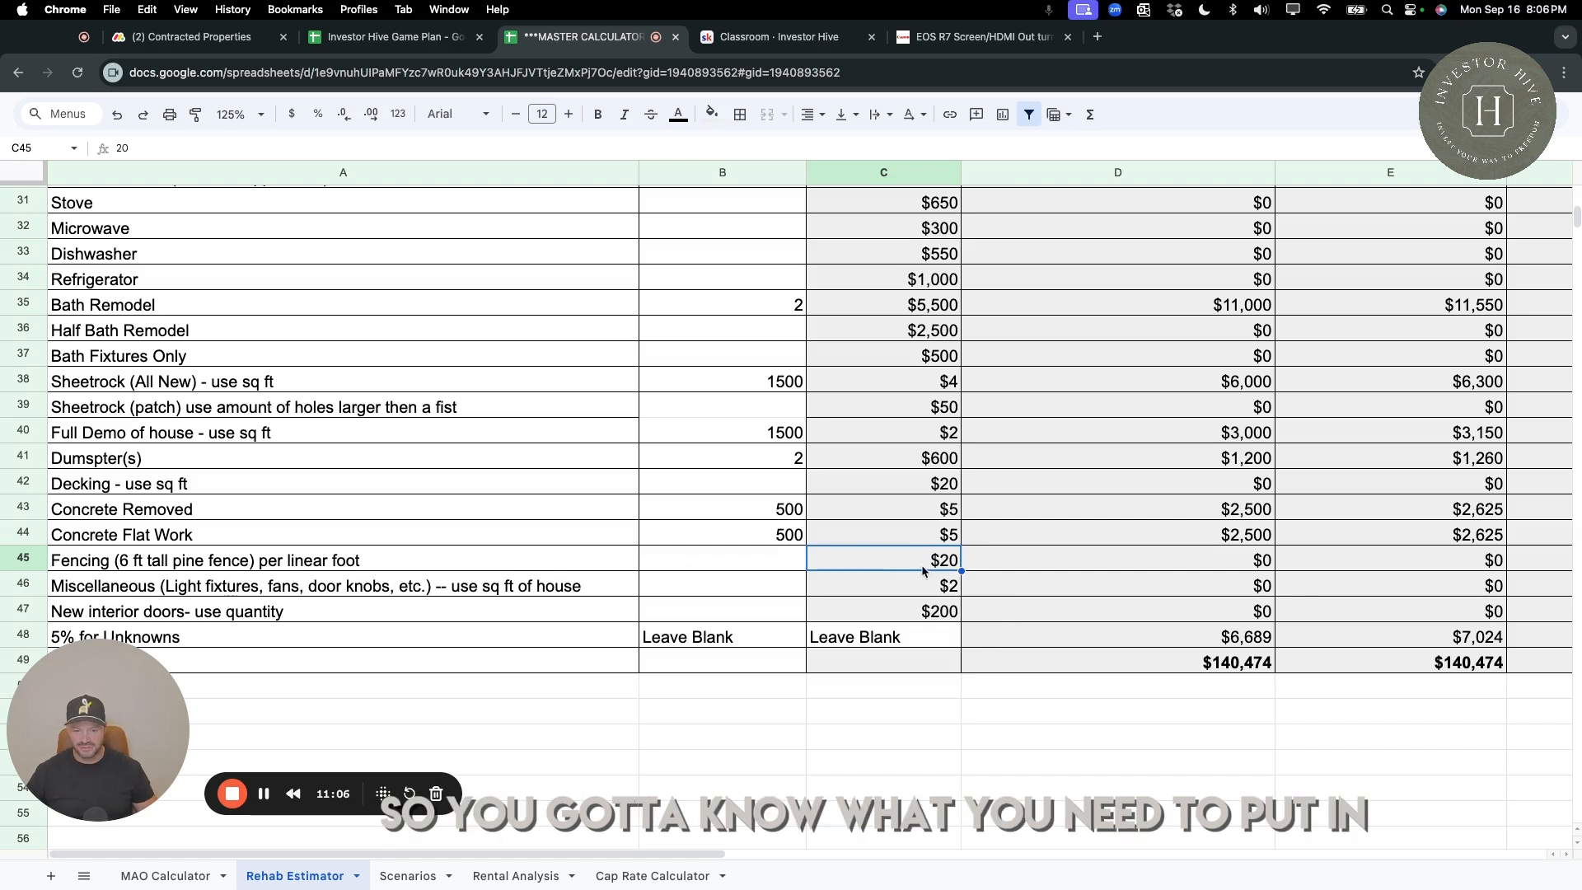
Enter 1500 sq ft for Miscellaneous (light fixtures, fans, door knobs, etc.) and check its "C" class cost.
left_click(760, 590)
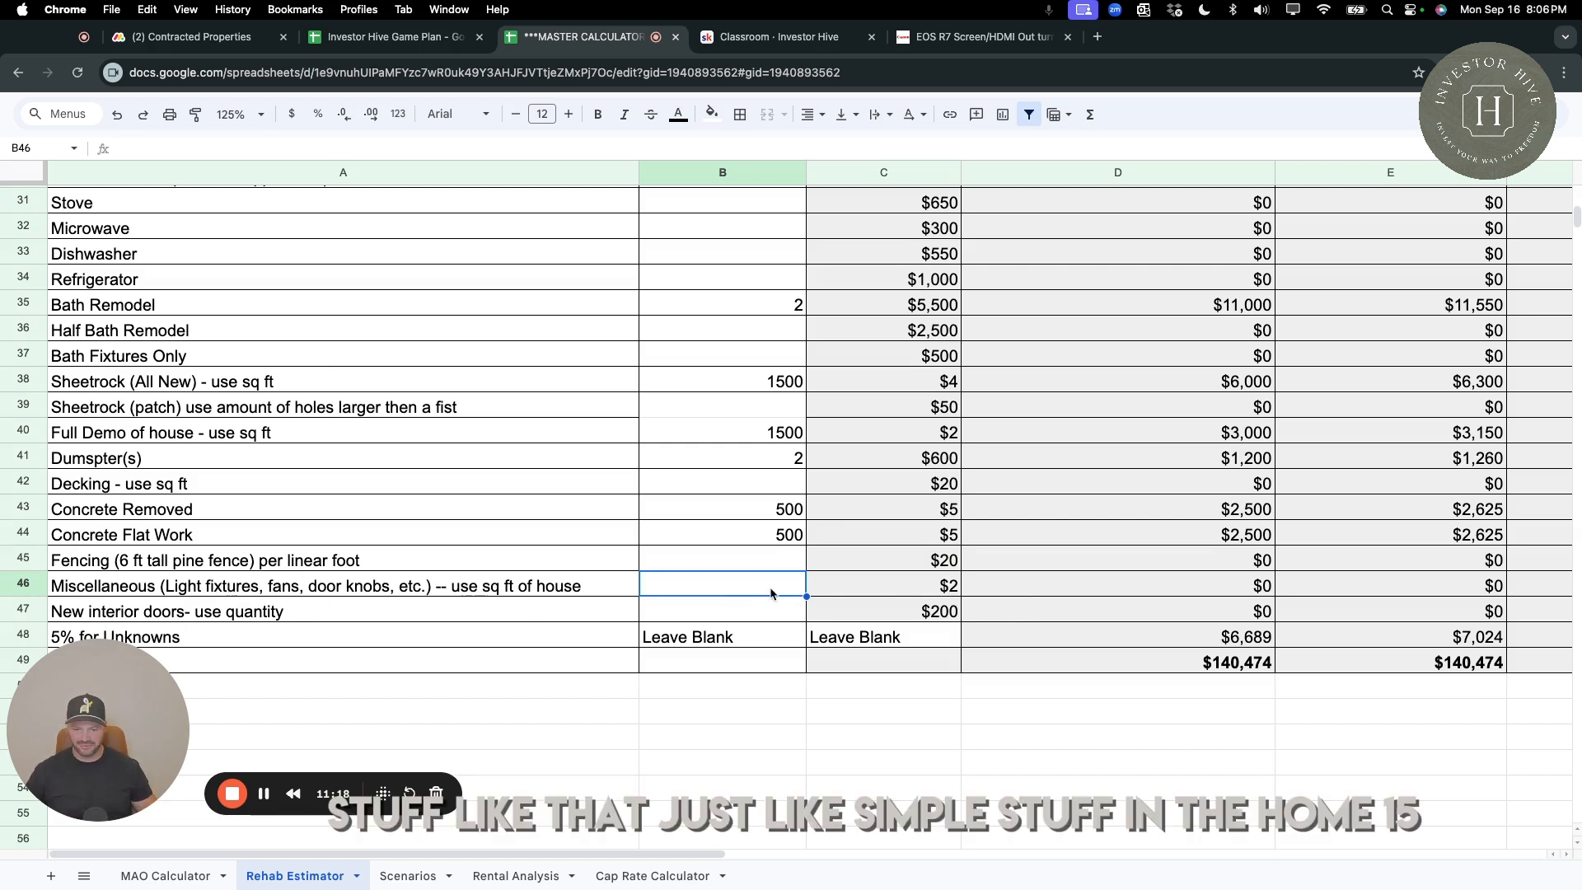
type("1500")
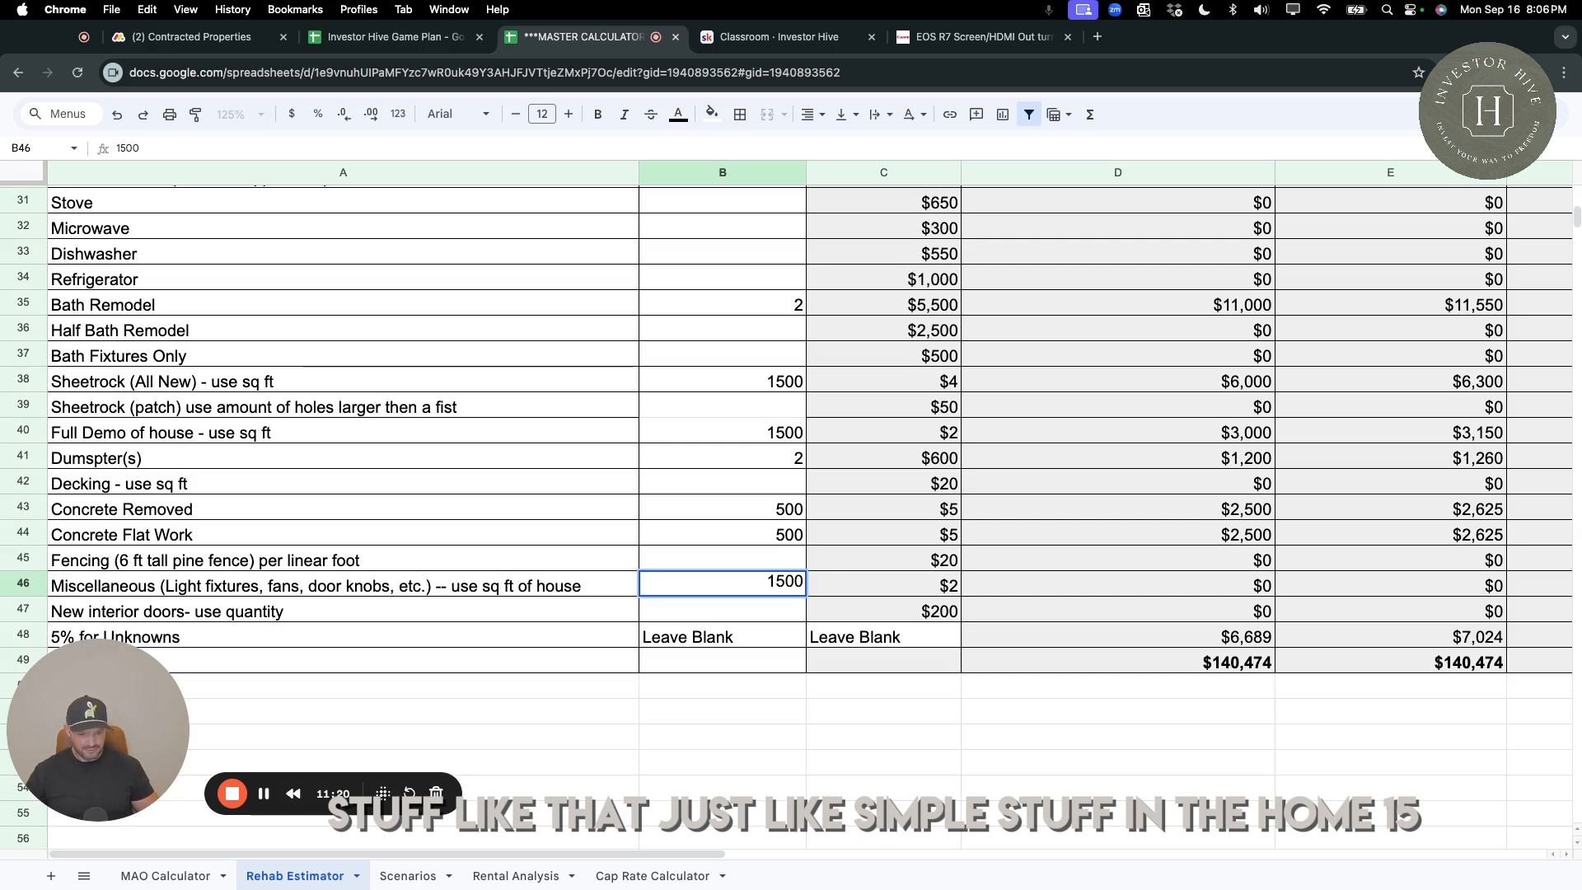
key("Return")
left_click(1247, 592)
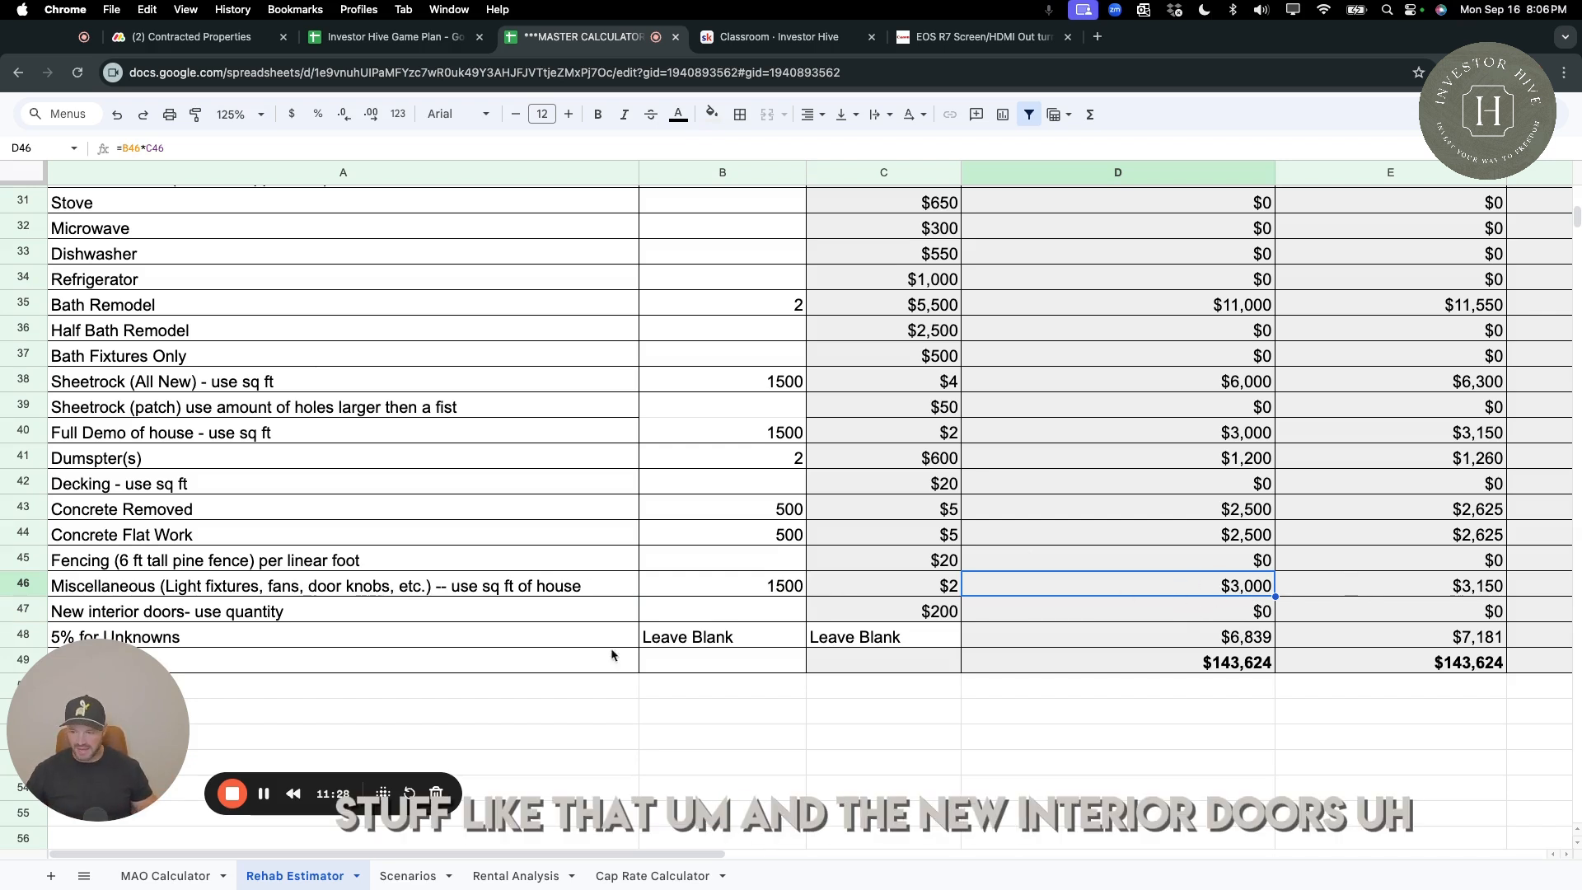
Enter 10 as the quantity of new interior doors.
left_click(751, 614)
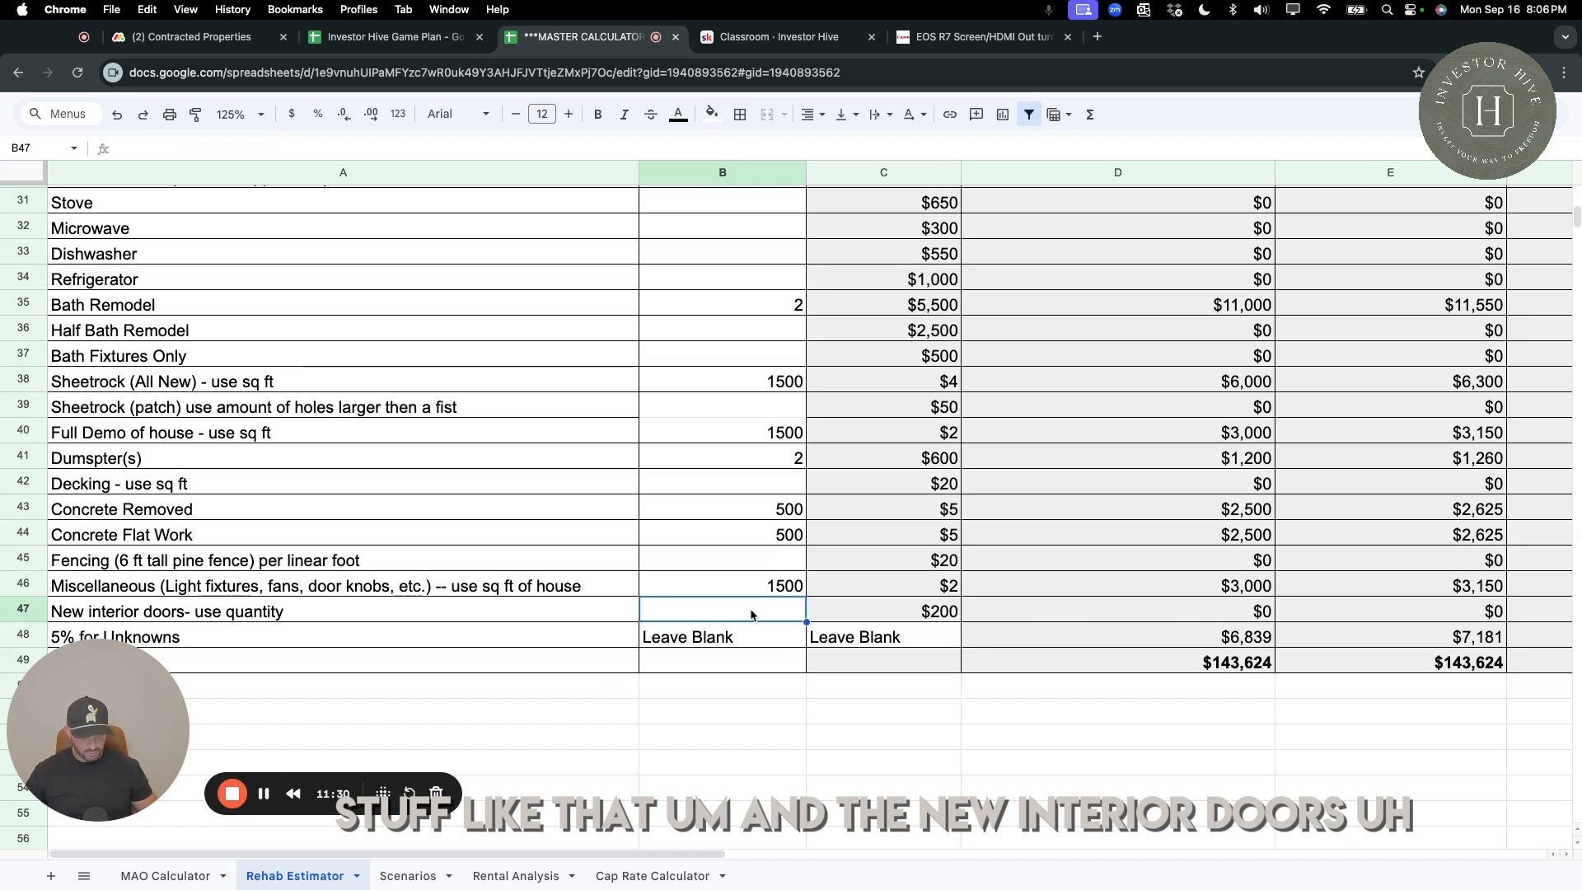
type("10")
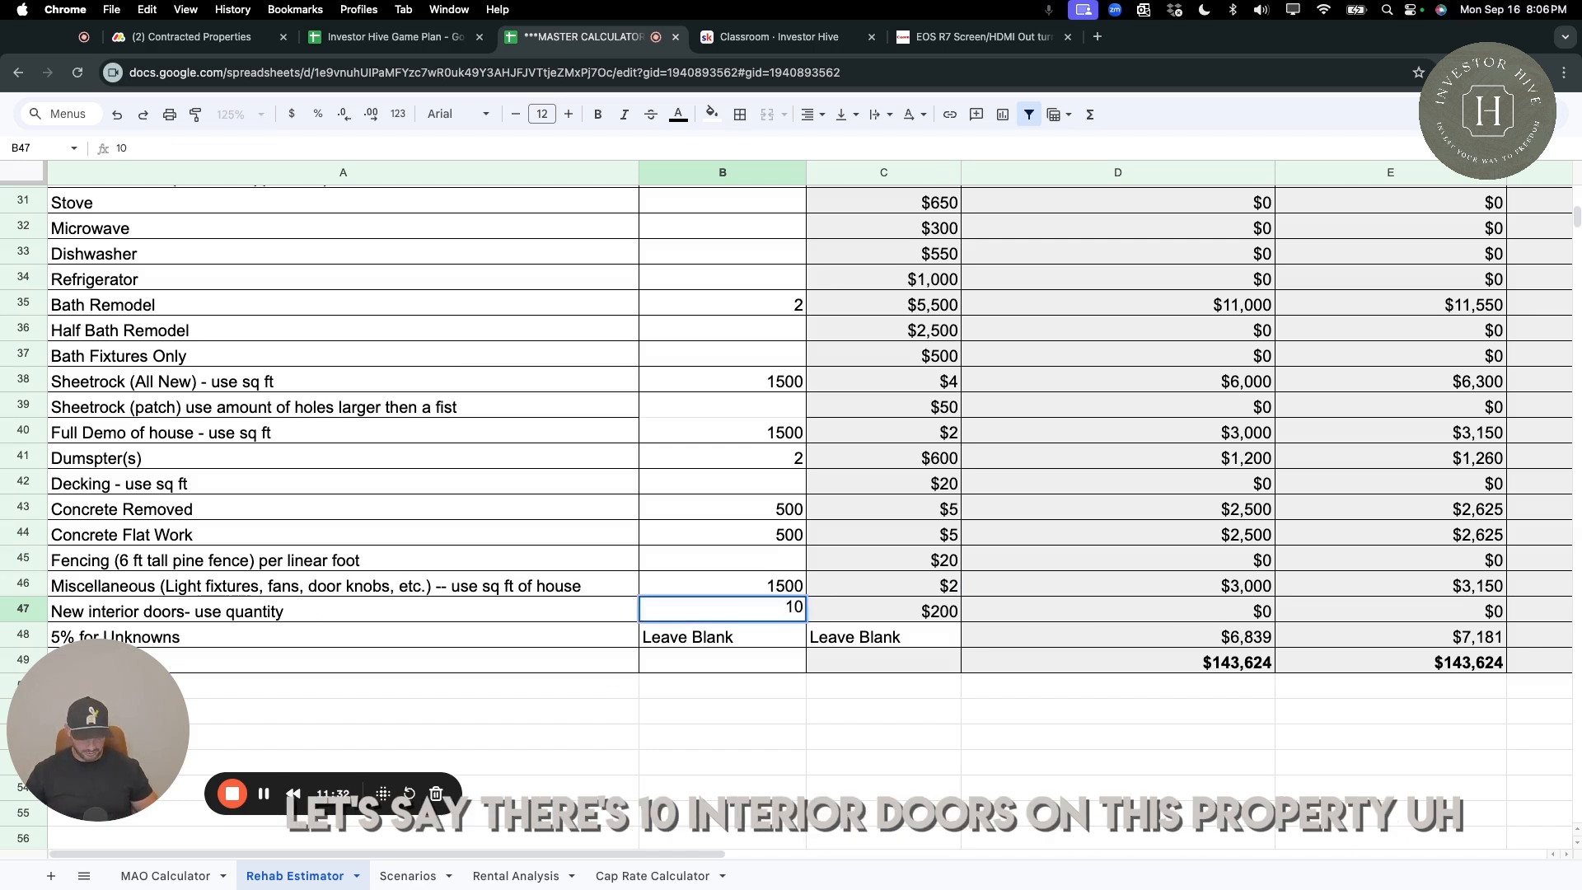
key("Return")
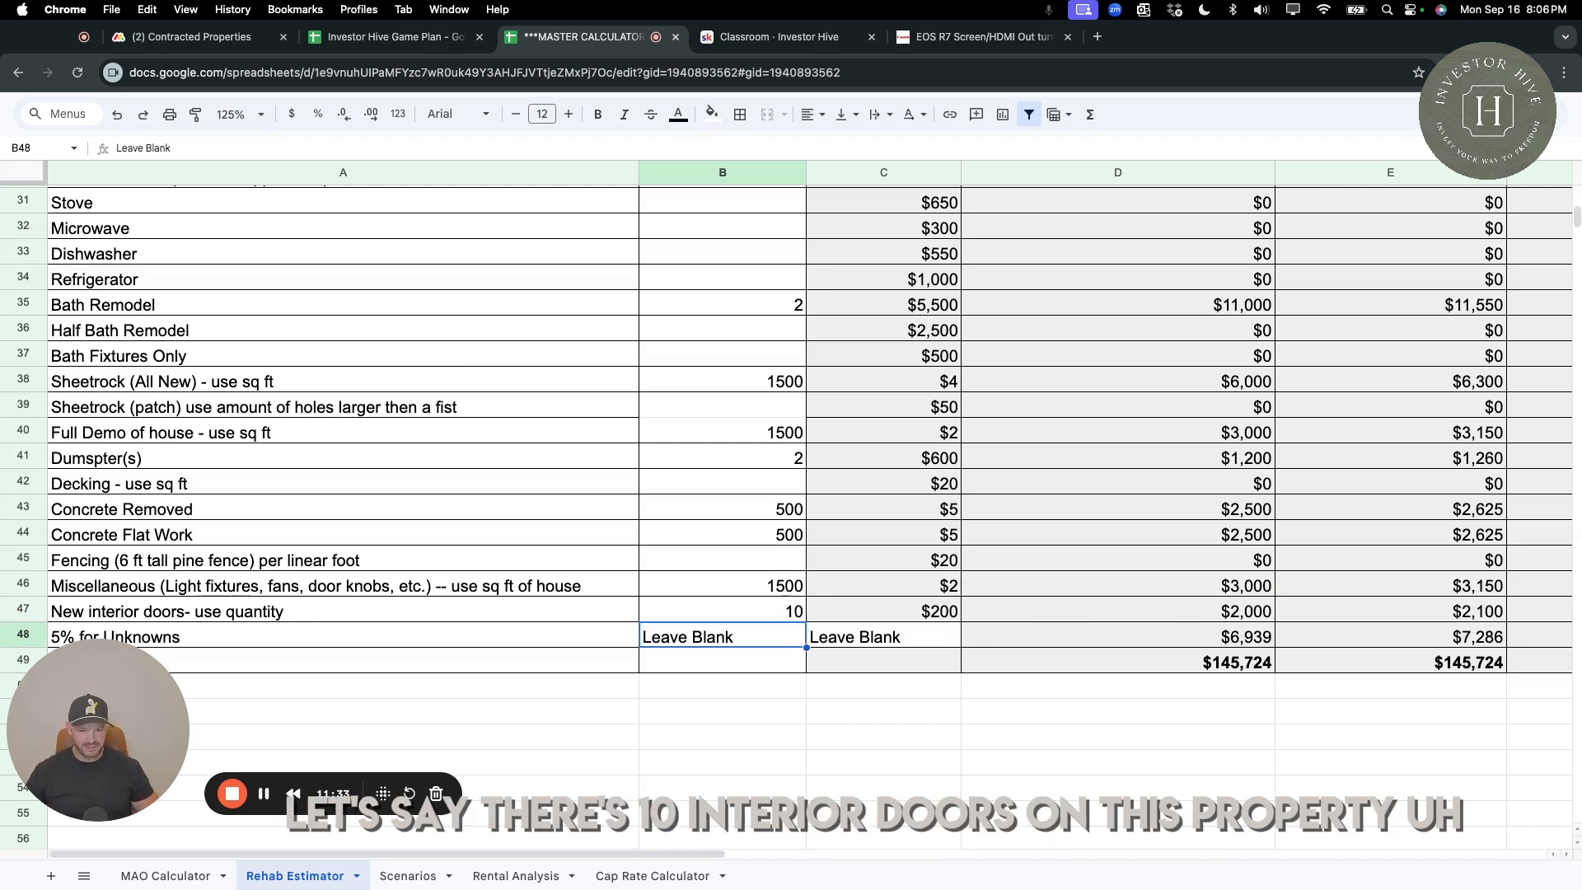
left_click(796, 611)
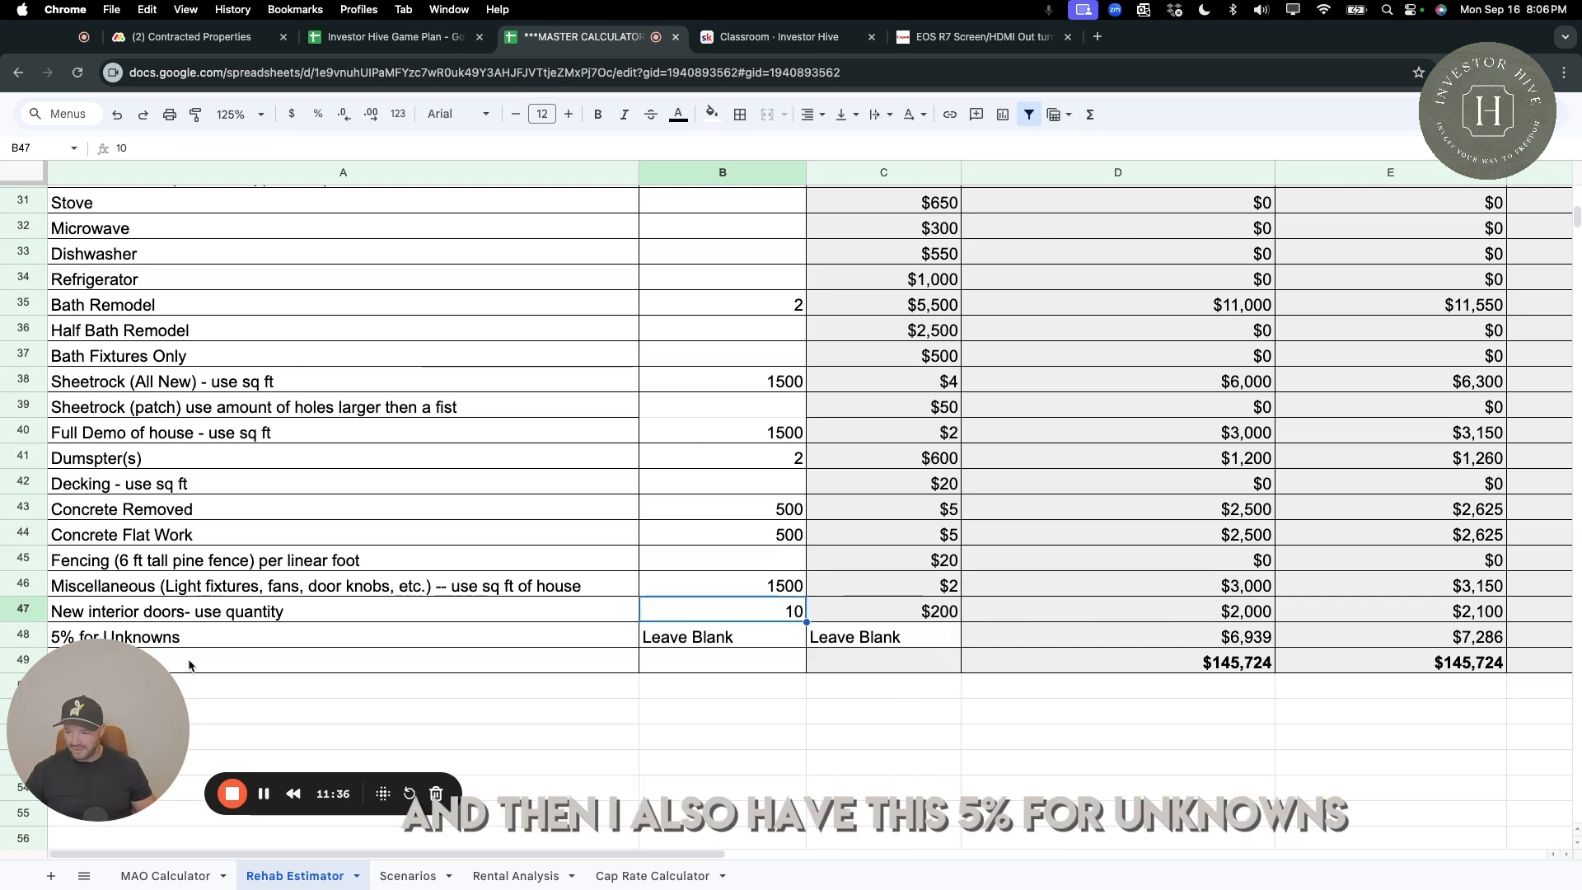
Check the 5% for Unknowns allowance and the total repair cost in the "C" class column.
left_click(1241, 647)
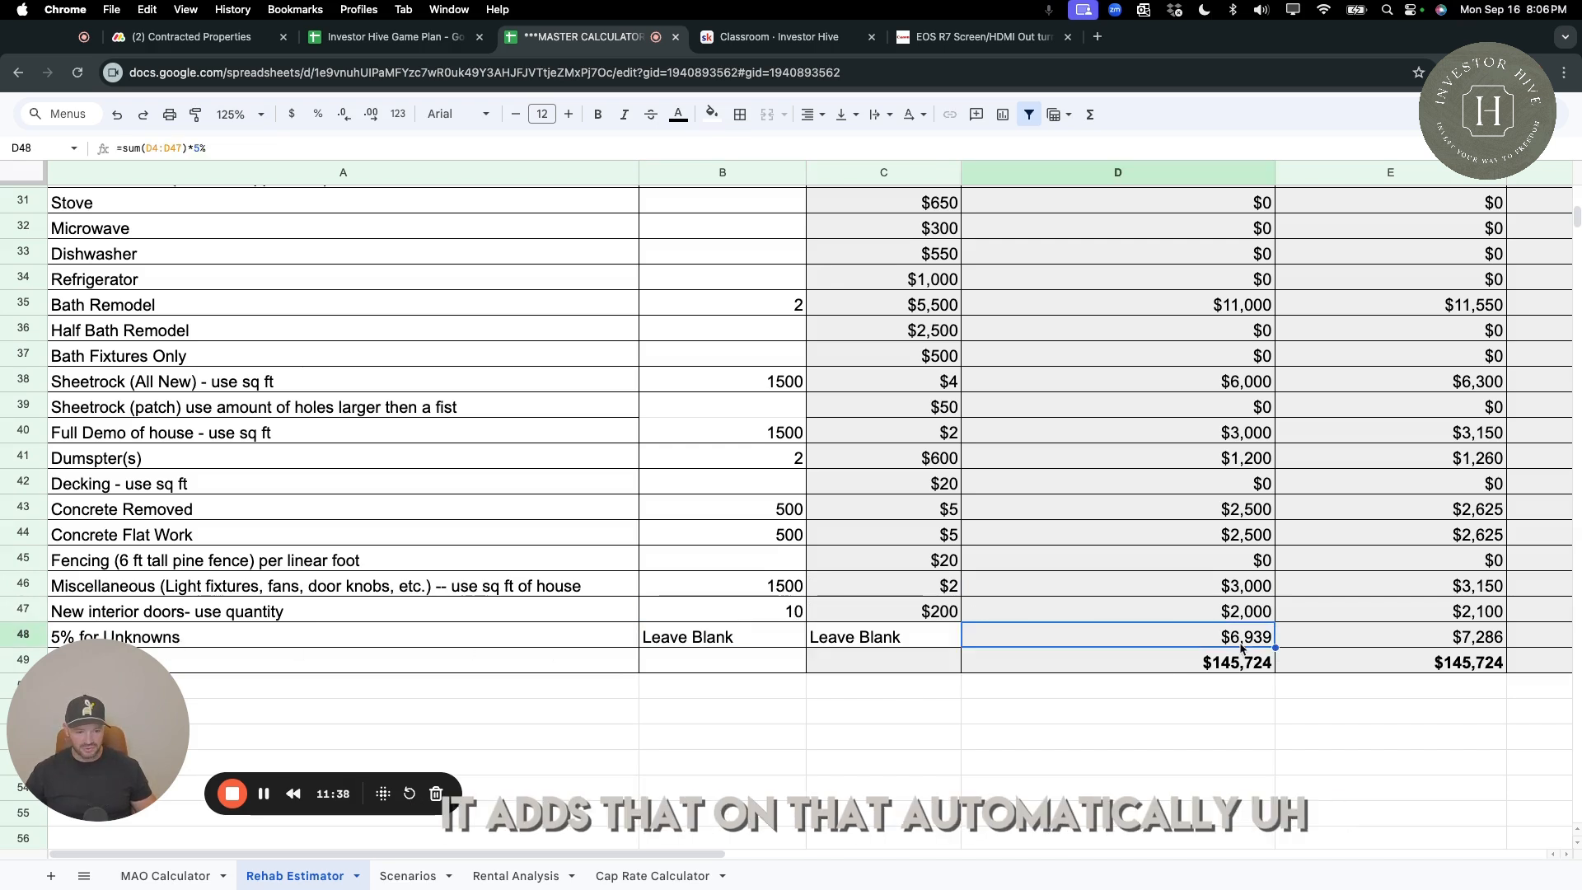
scroll(1212, 655, "right", 1)
scroll(1212, 655, "down", 1)
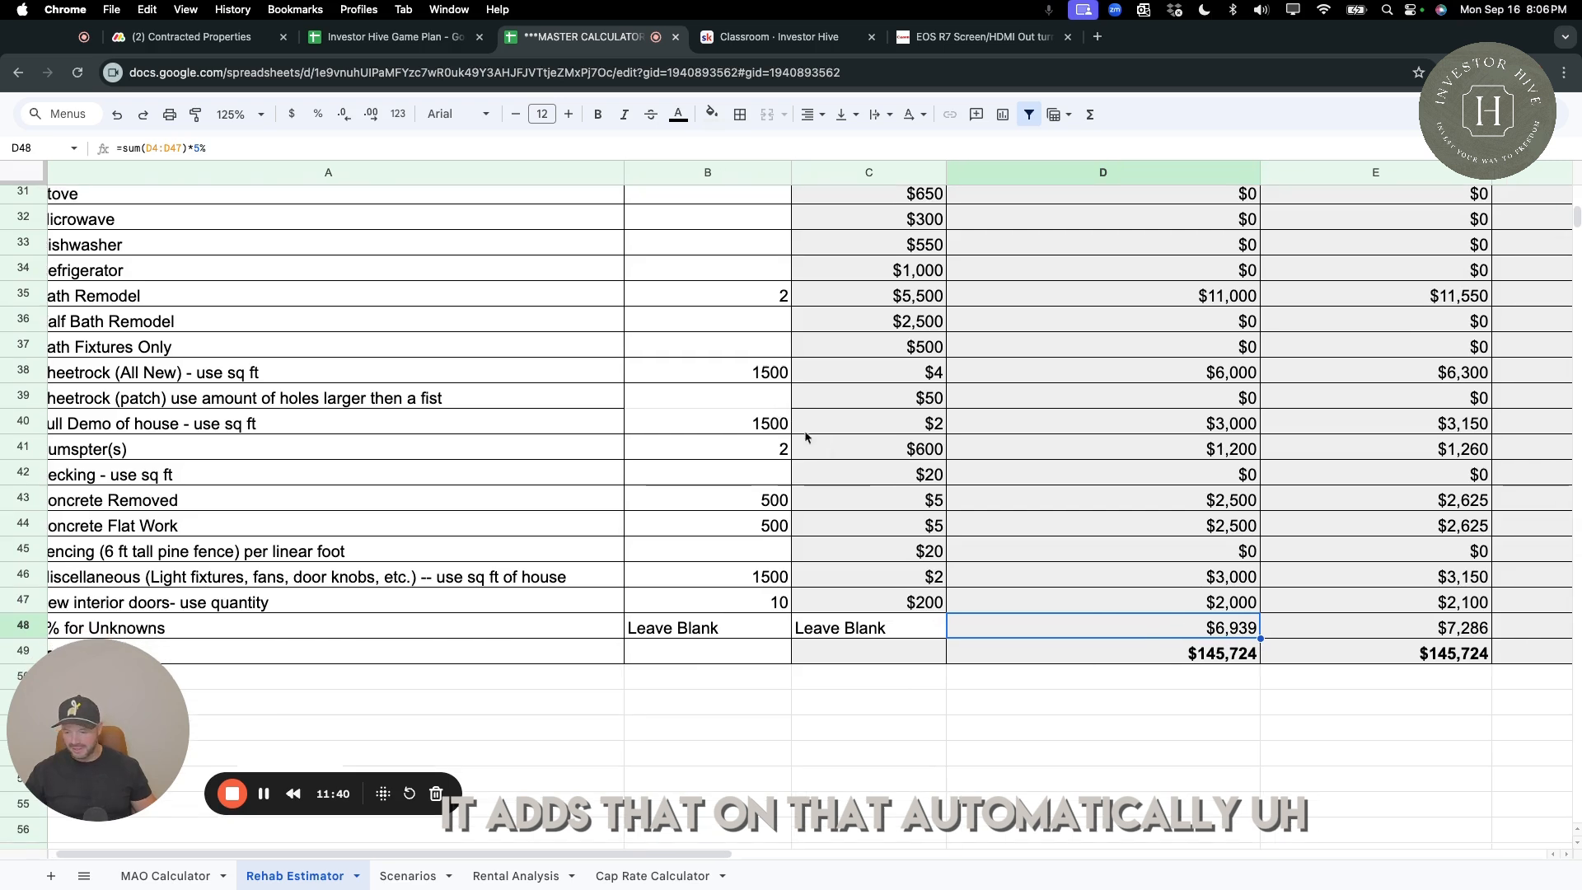
left_click(1226, 660)
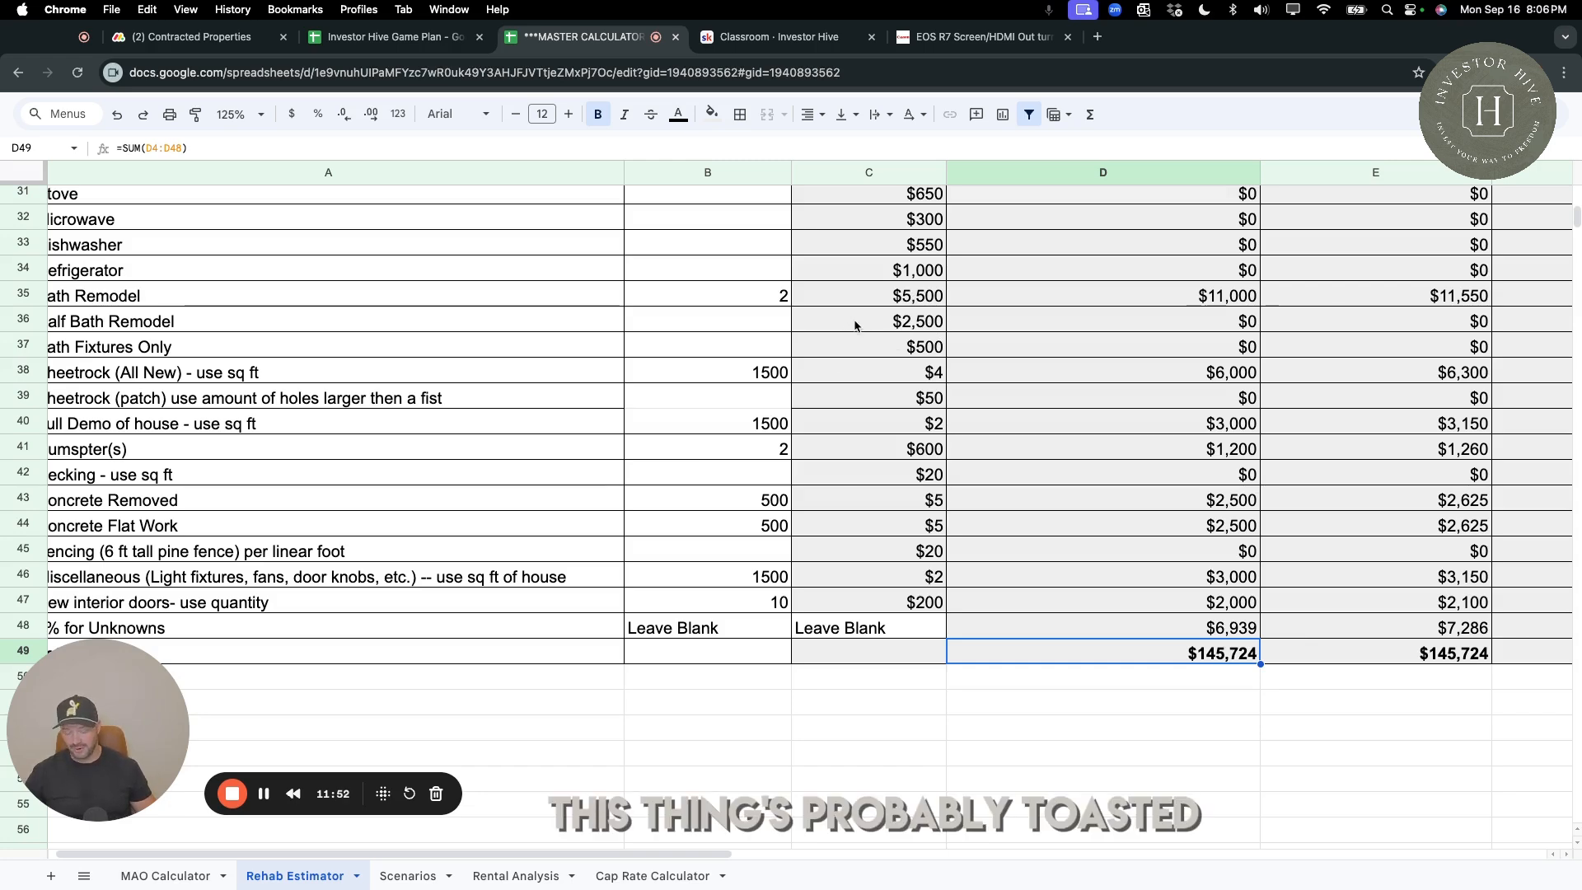
Review the quantities entered for garage doors, windows, vinyl siding, exterior painting and the roof.
scroll(924, 290, "left", 1)
scroll(408, 475, "up", 10)
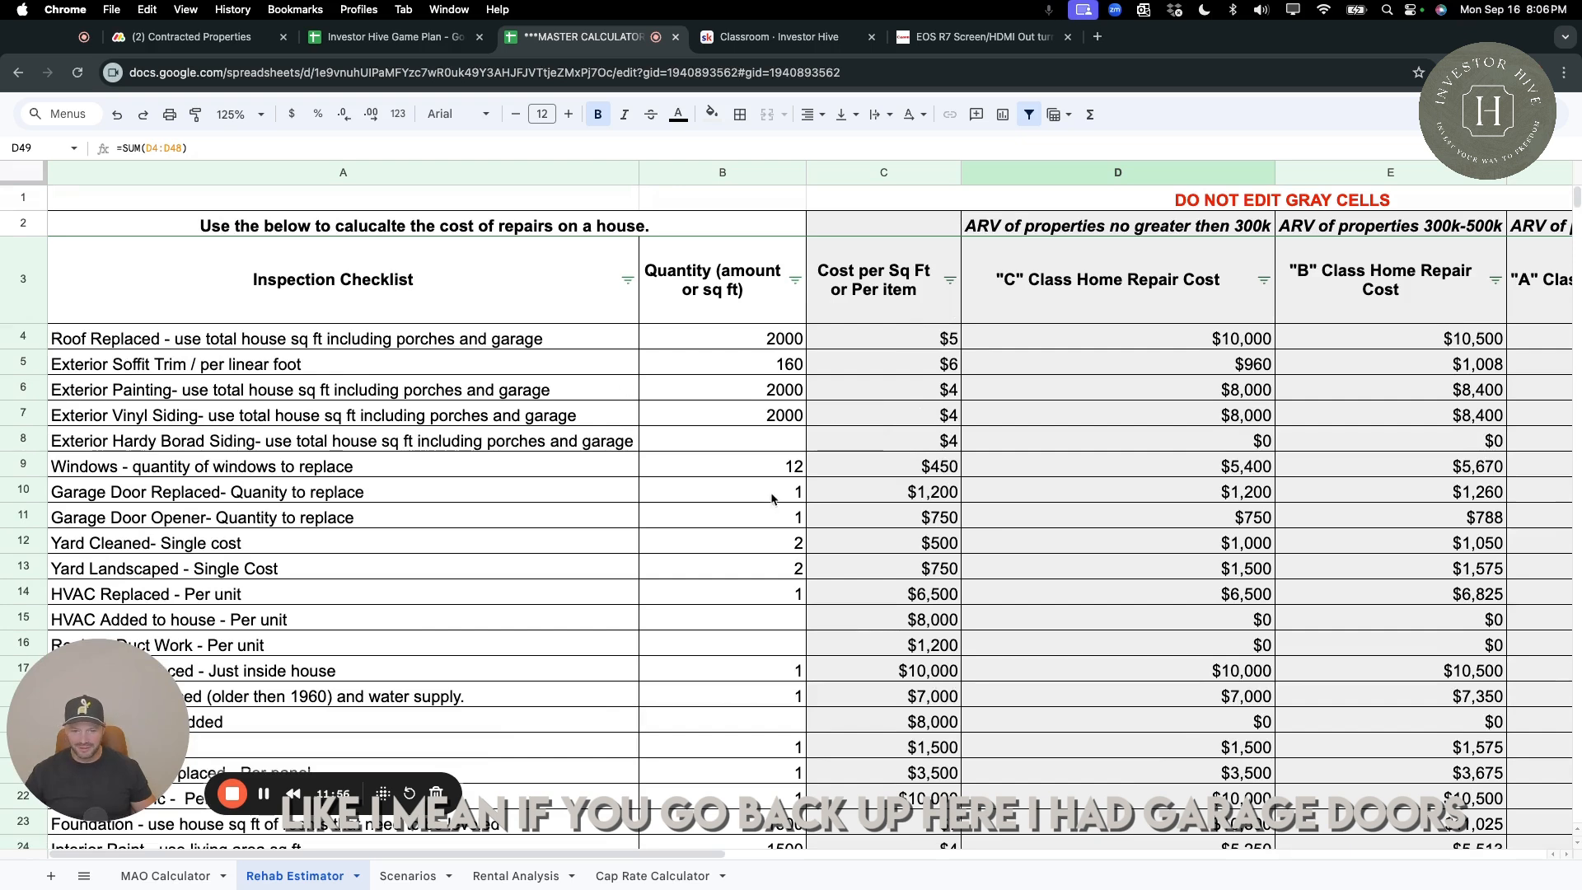
left_click_drag(772, 498, 783, 516)
left_click(707, 472)
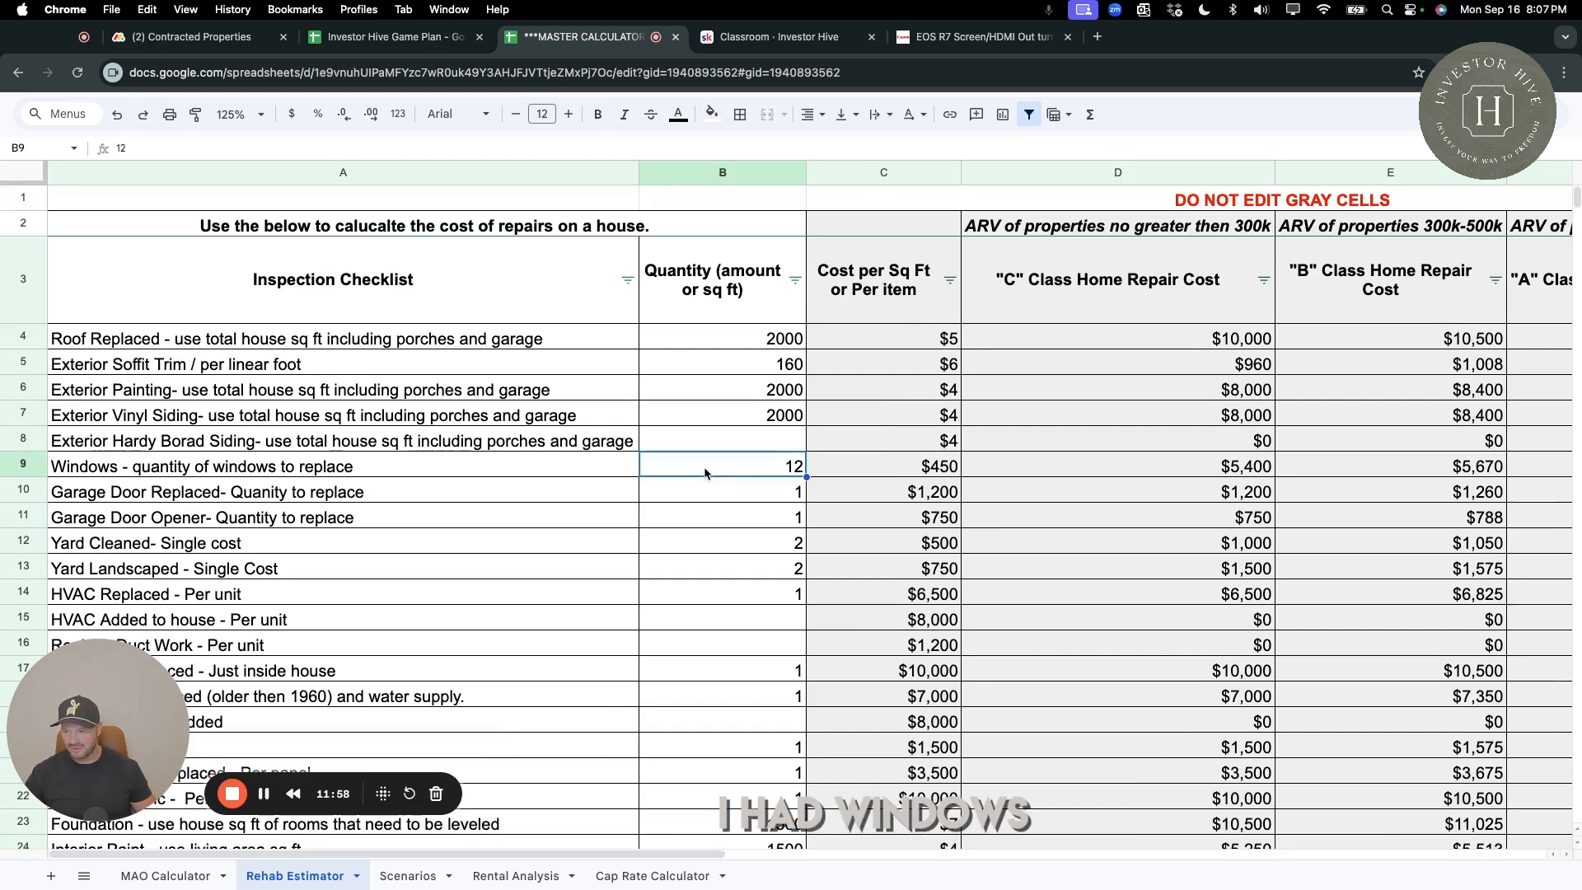
left_click(782, 418)
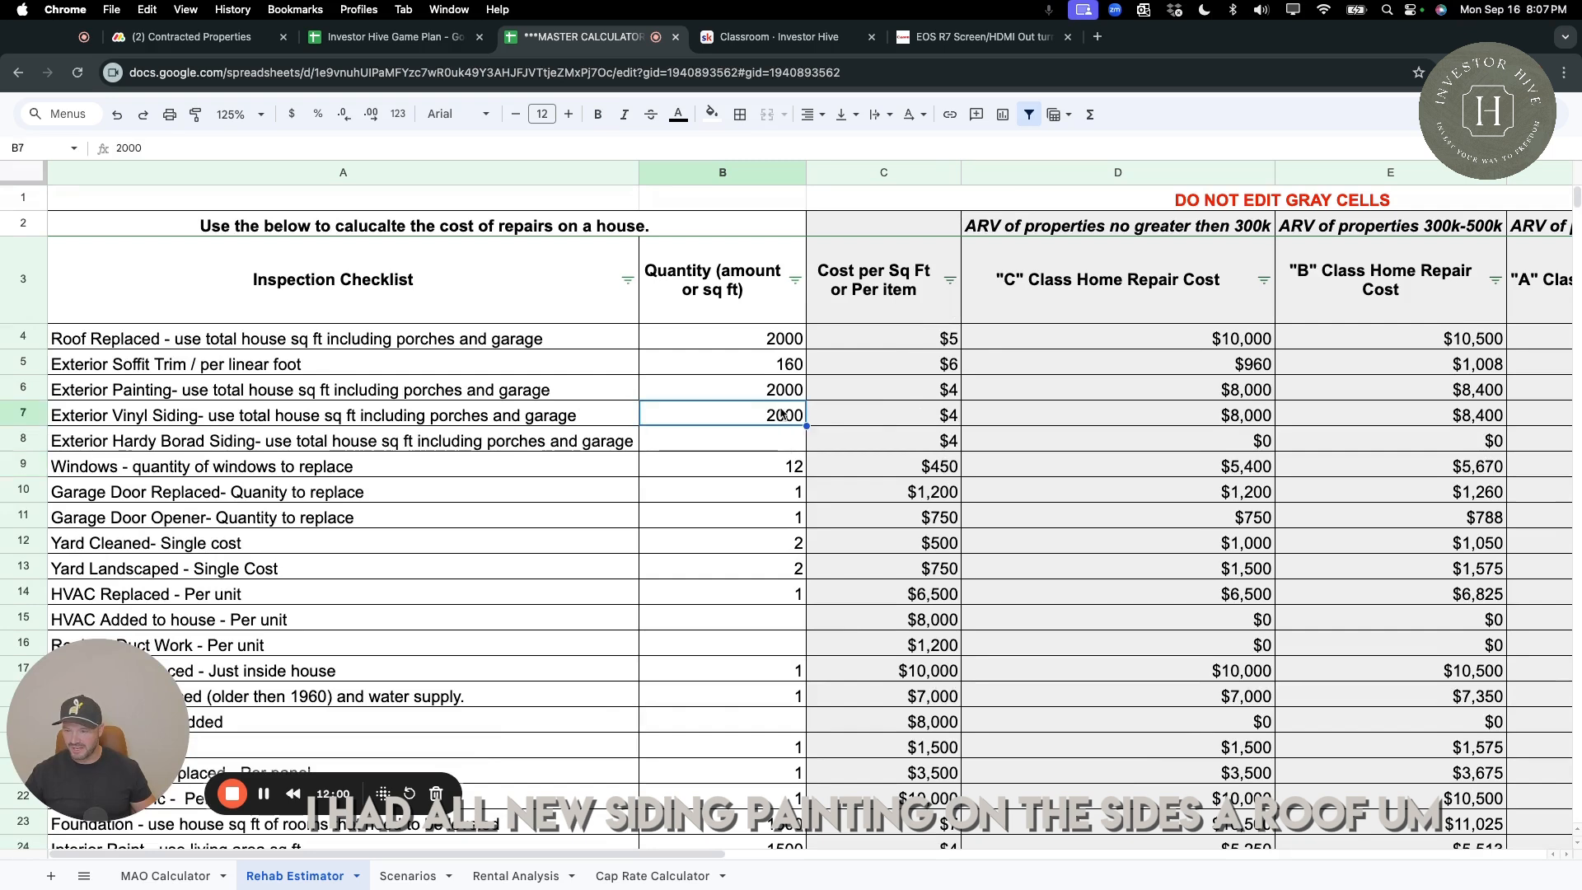
left_click(781, 396)
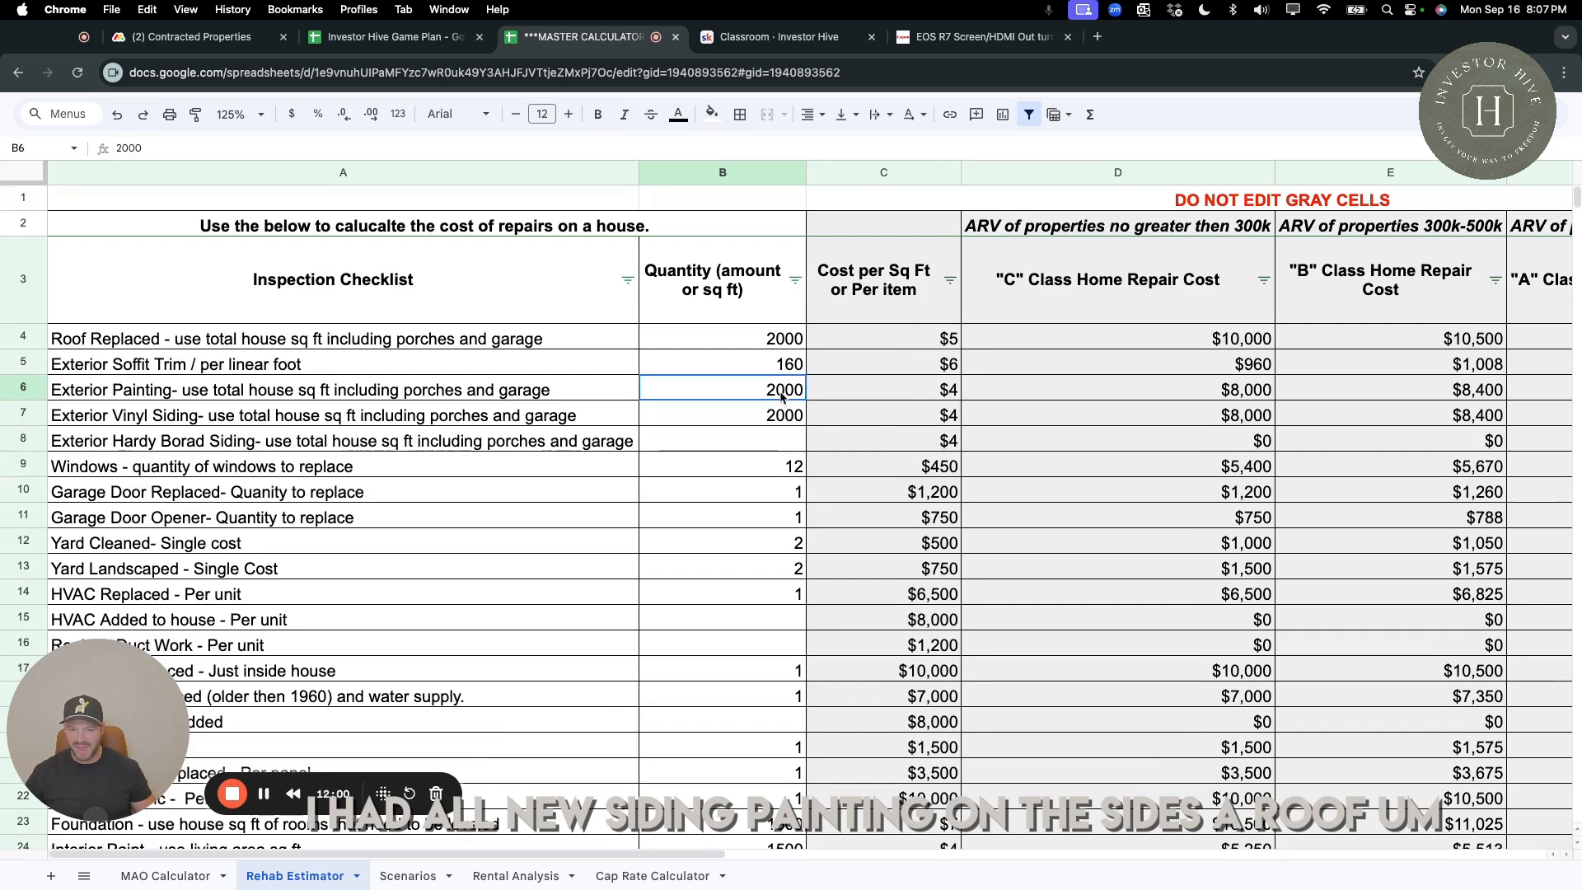
left_click(781, 347)
Review the quantities entered for HVAC, plumbing, the sewer line, electric work and the foundation.
scroll(661, 449, "down", 3)
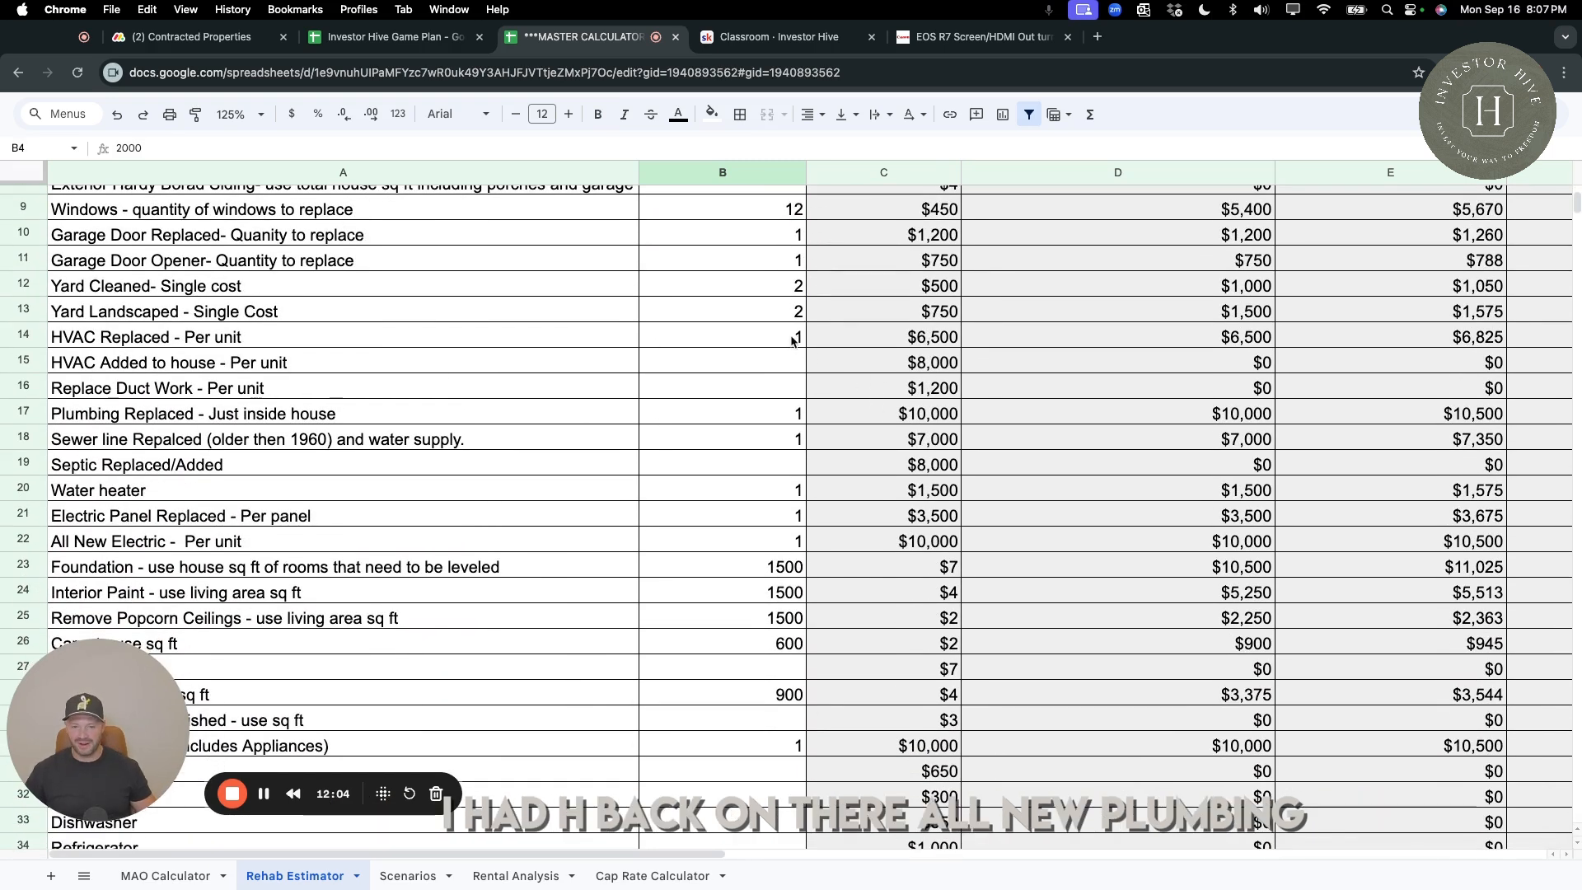
left_click(725, 337)
left_click(760, 419)
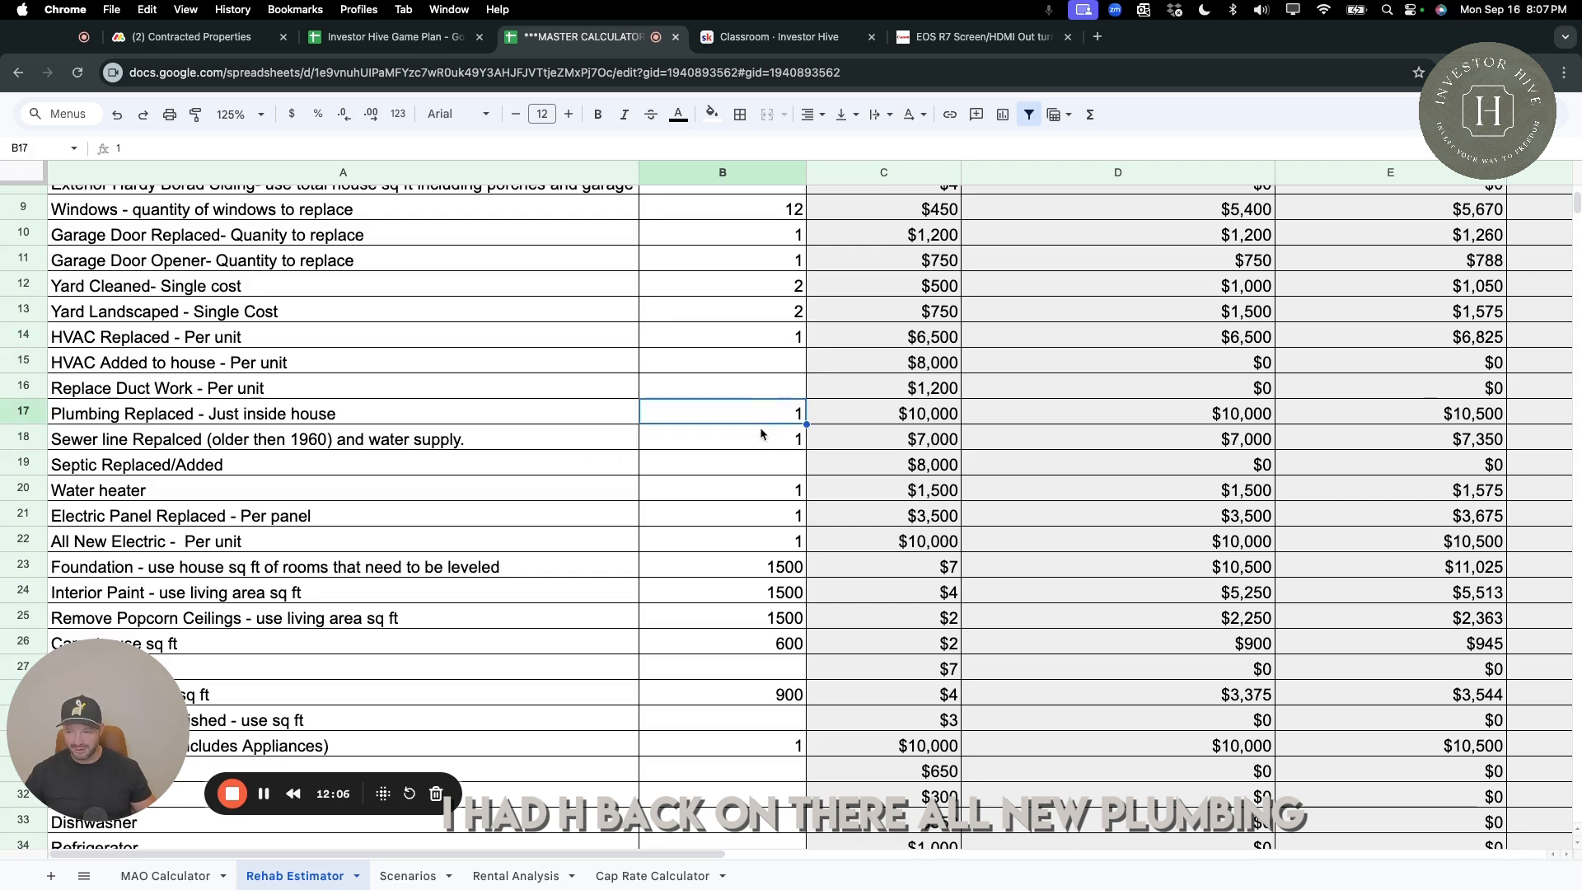
left_click(755, 439)
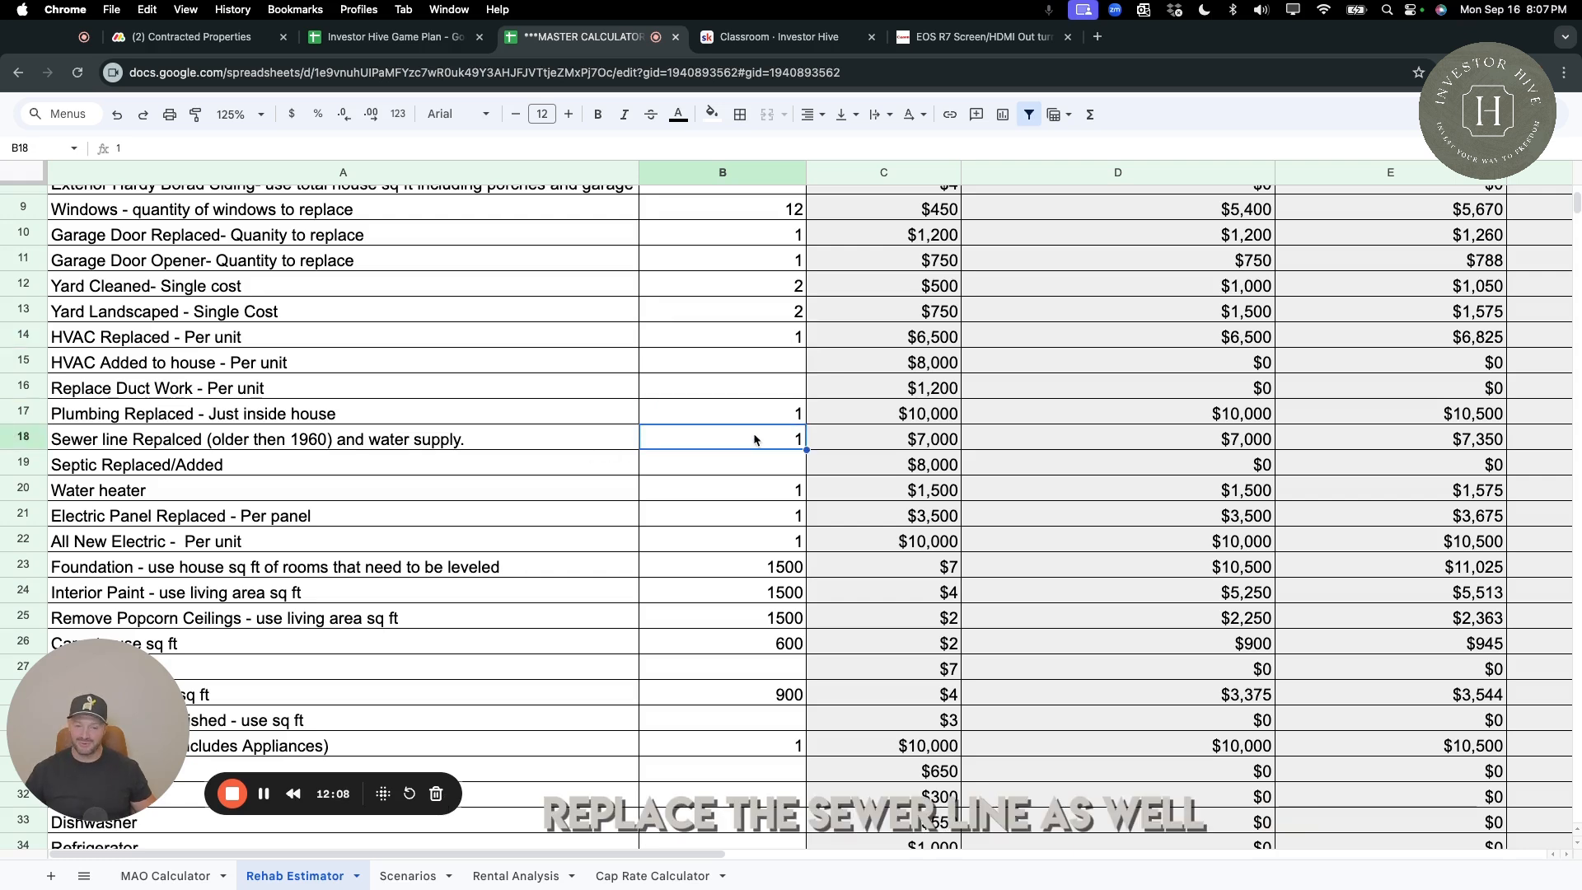
left_click(755, 511)
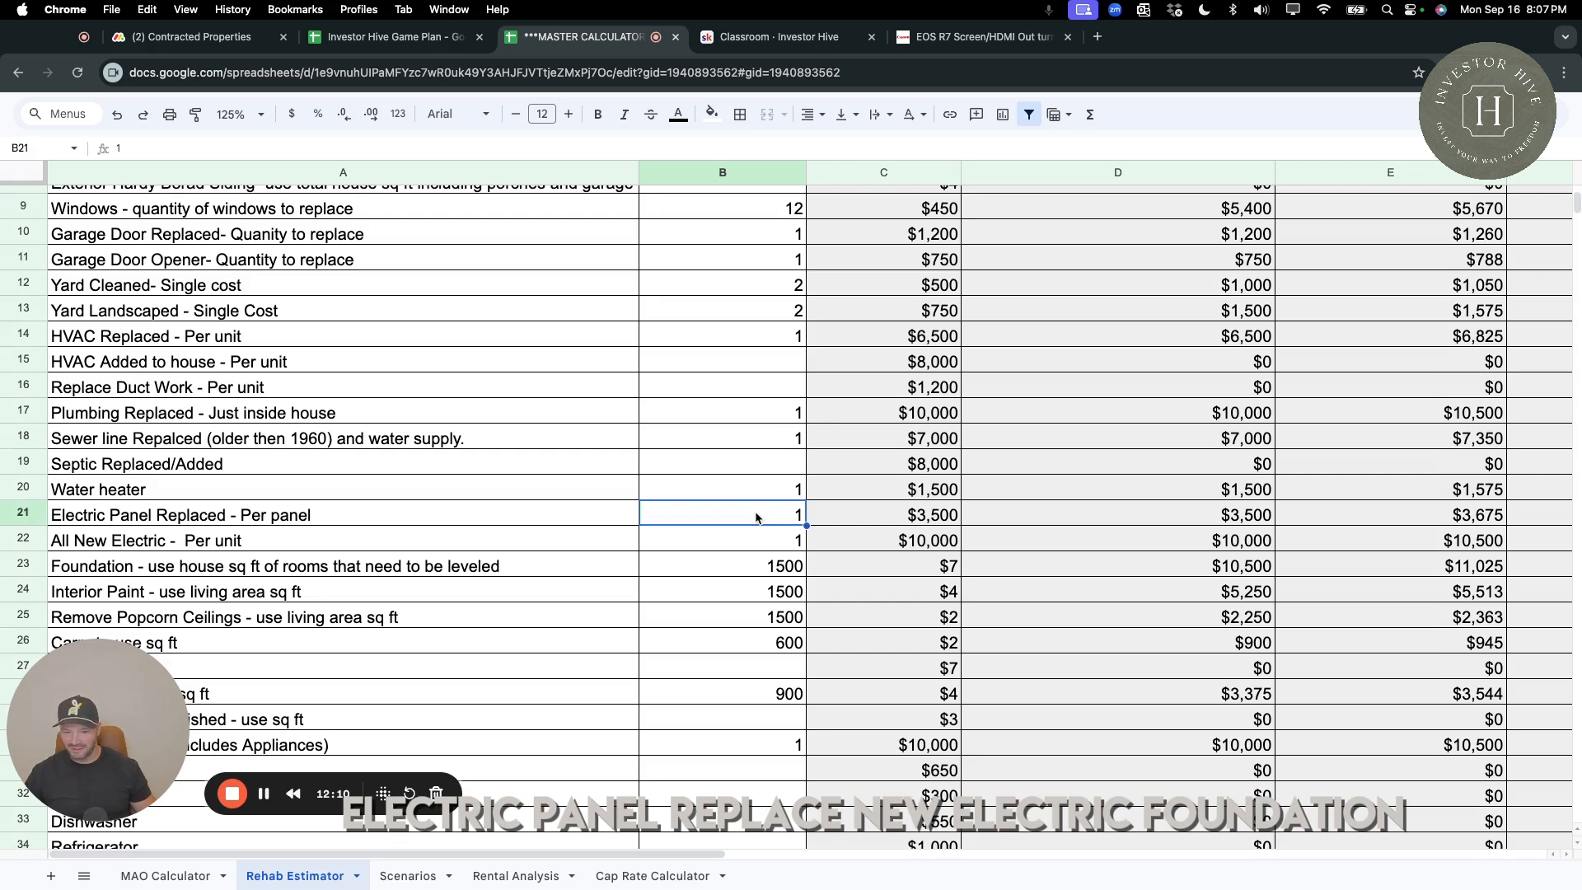
left_click(783, 569)
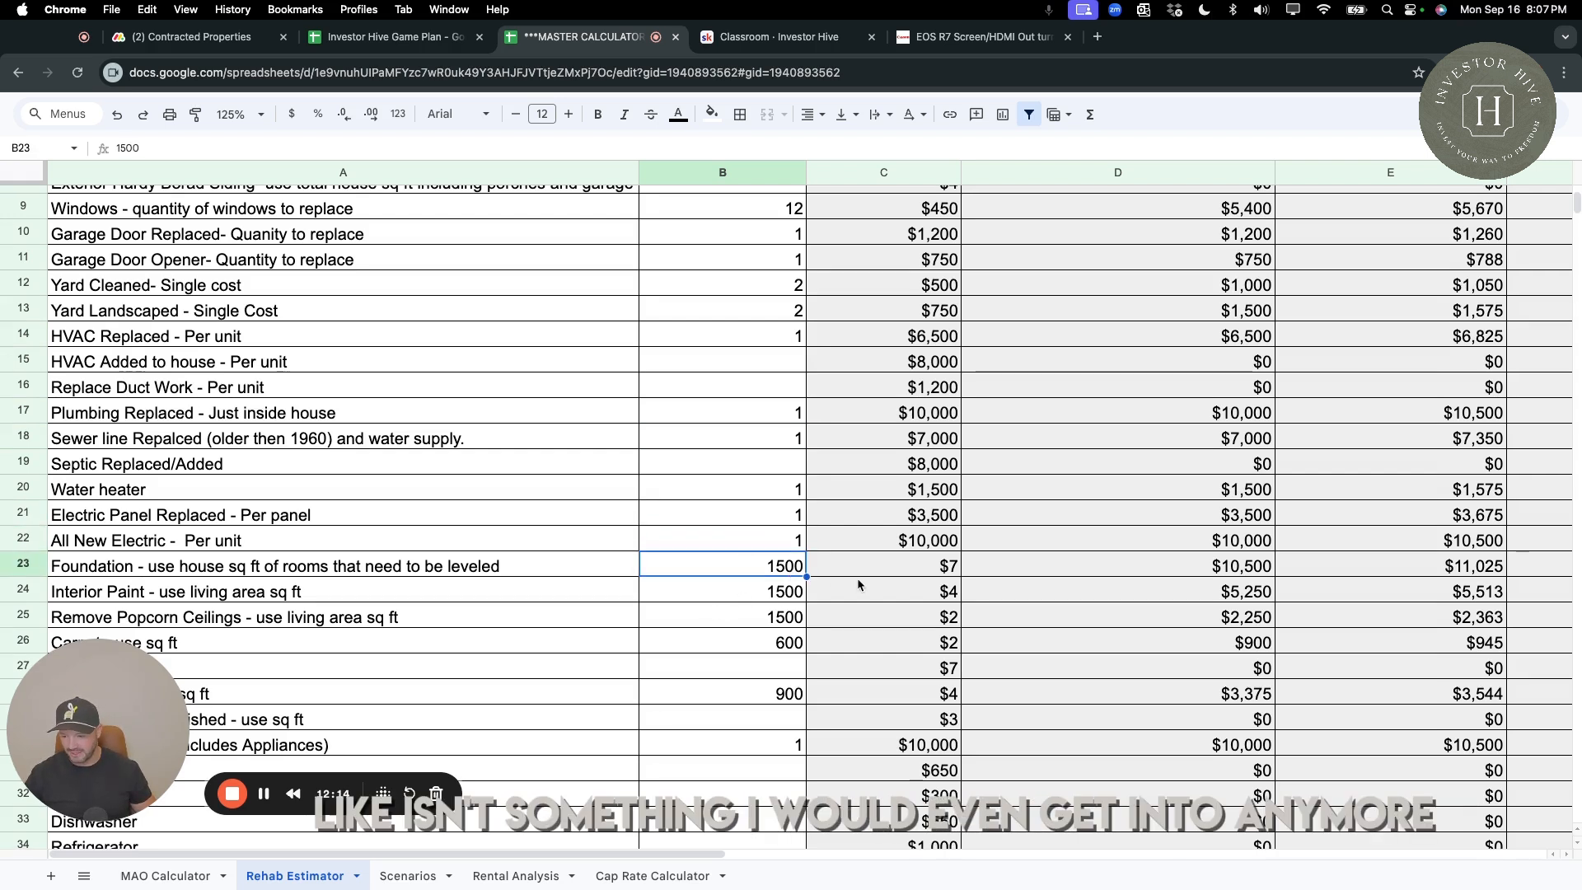
In cell D51, calculate the repair cost per square foot by dividing the "C" class total in D49 by B46, and check the result.
scroll(857, 577, "down", 11)
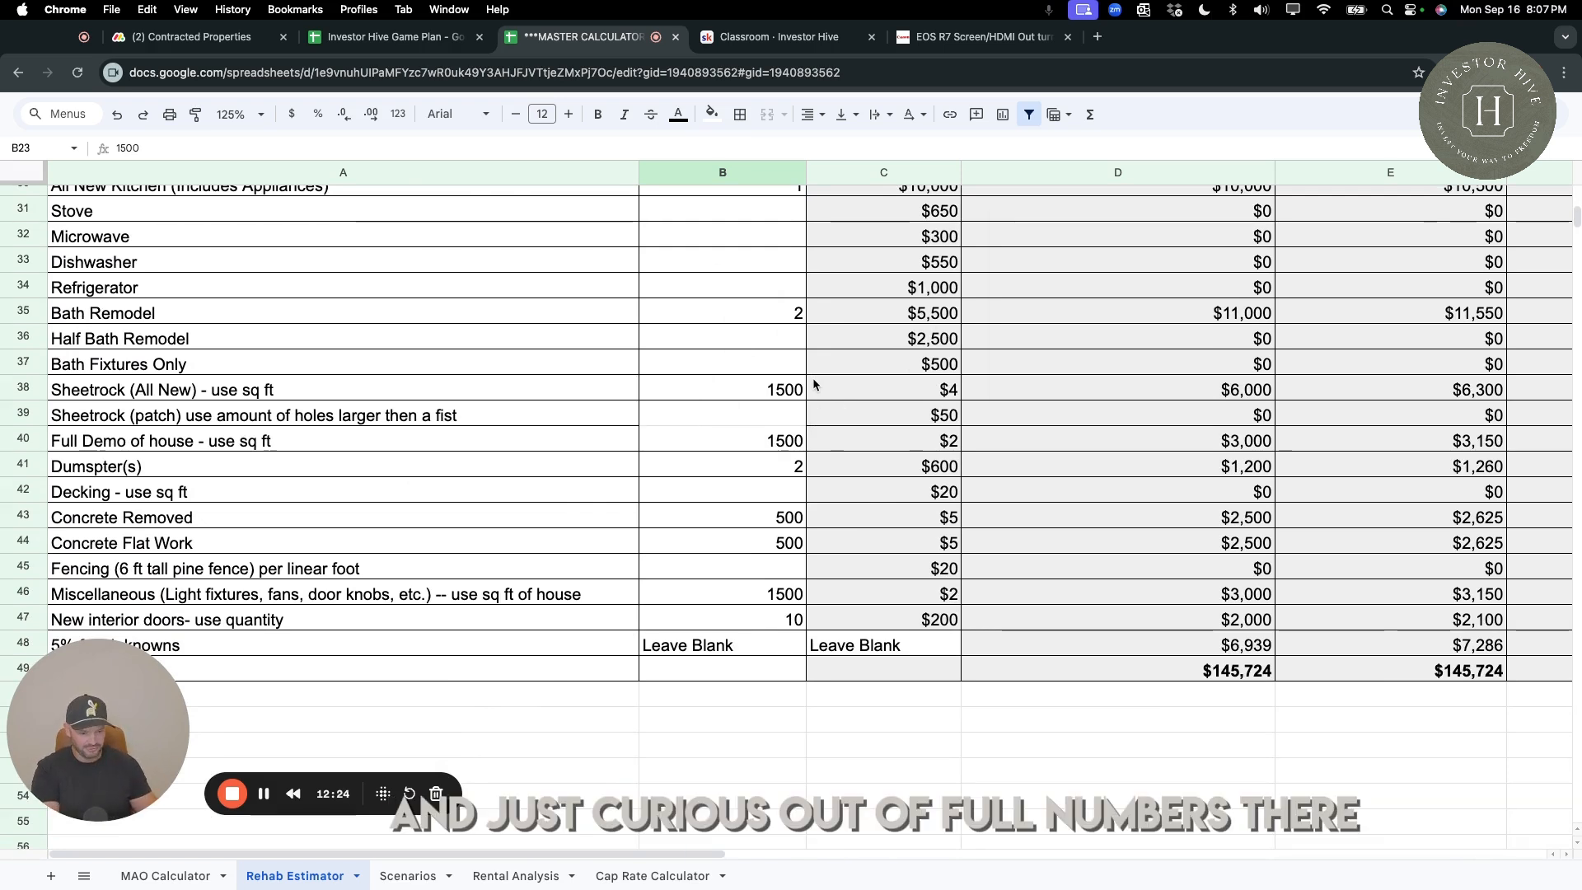
left_click(1124, 722)
type("=")
left_click(1222, 672)
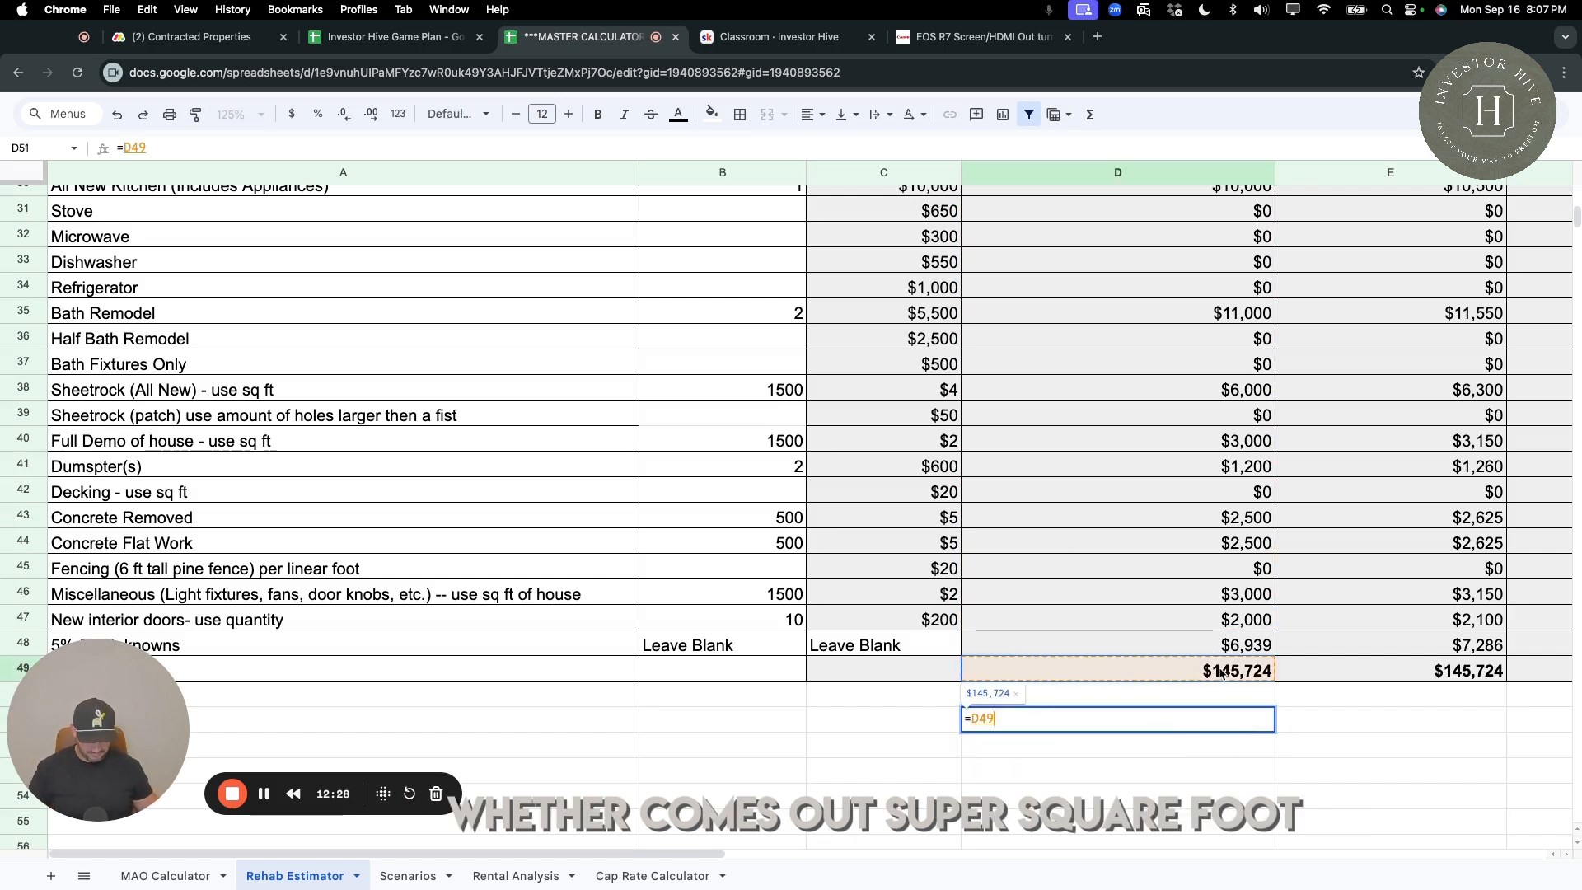
type("/")
left_click(759, 595)
key("Return")
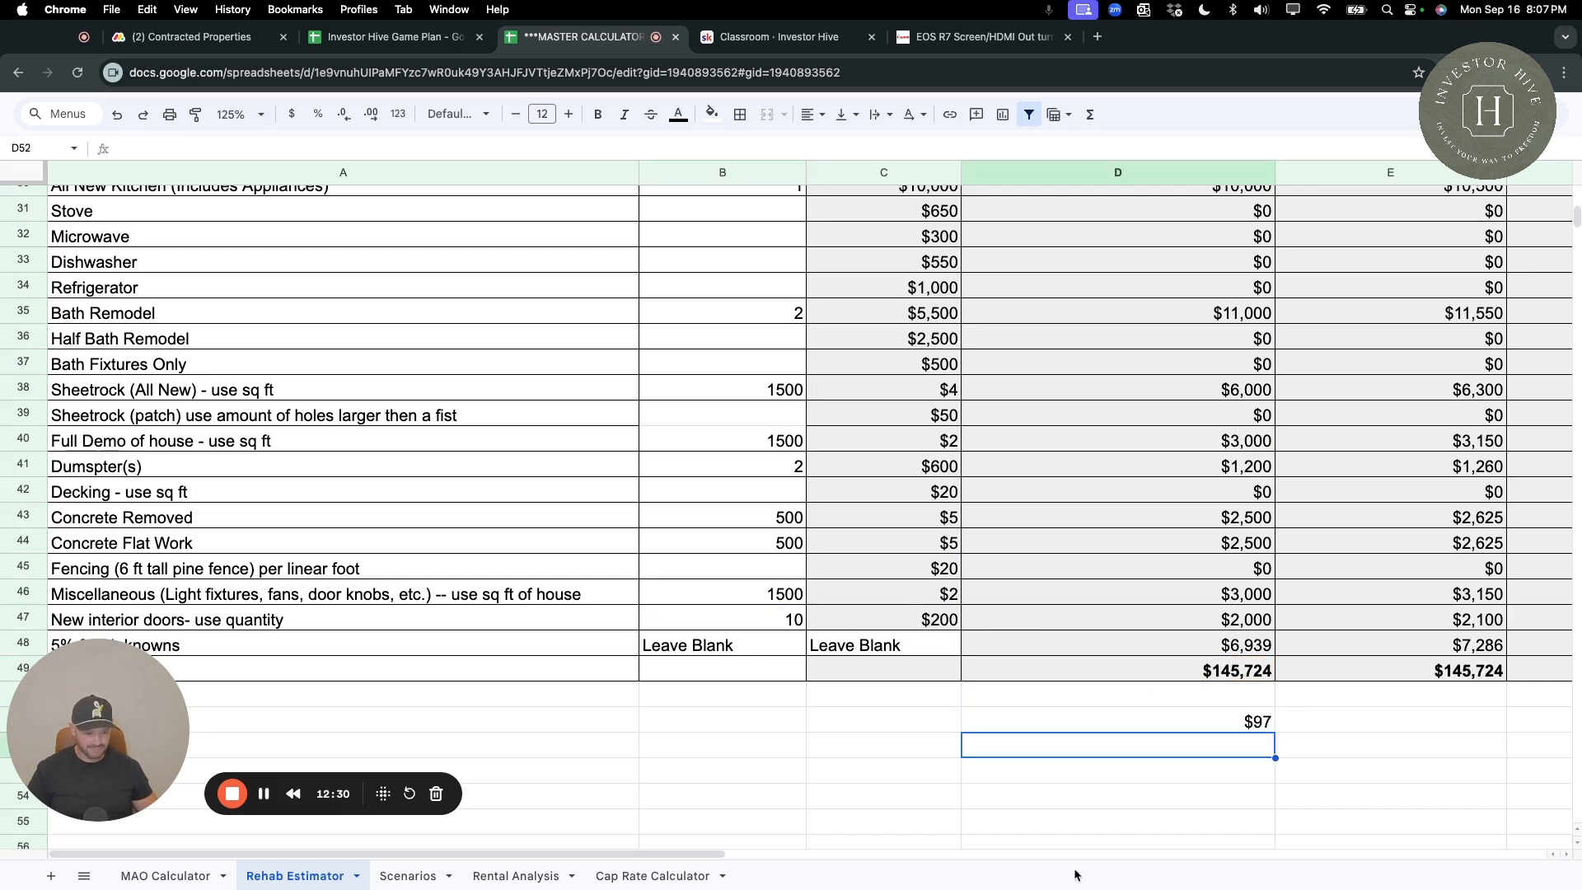
left_click(1259, 730)
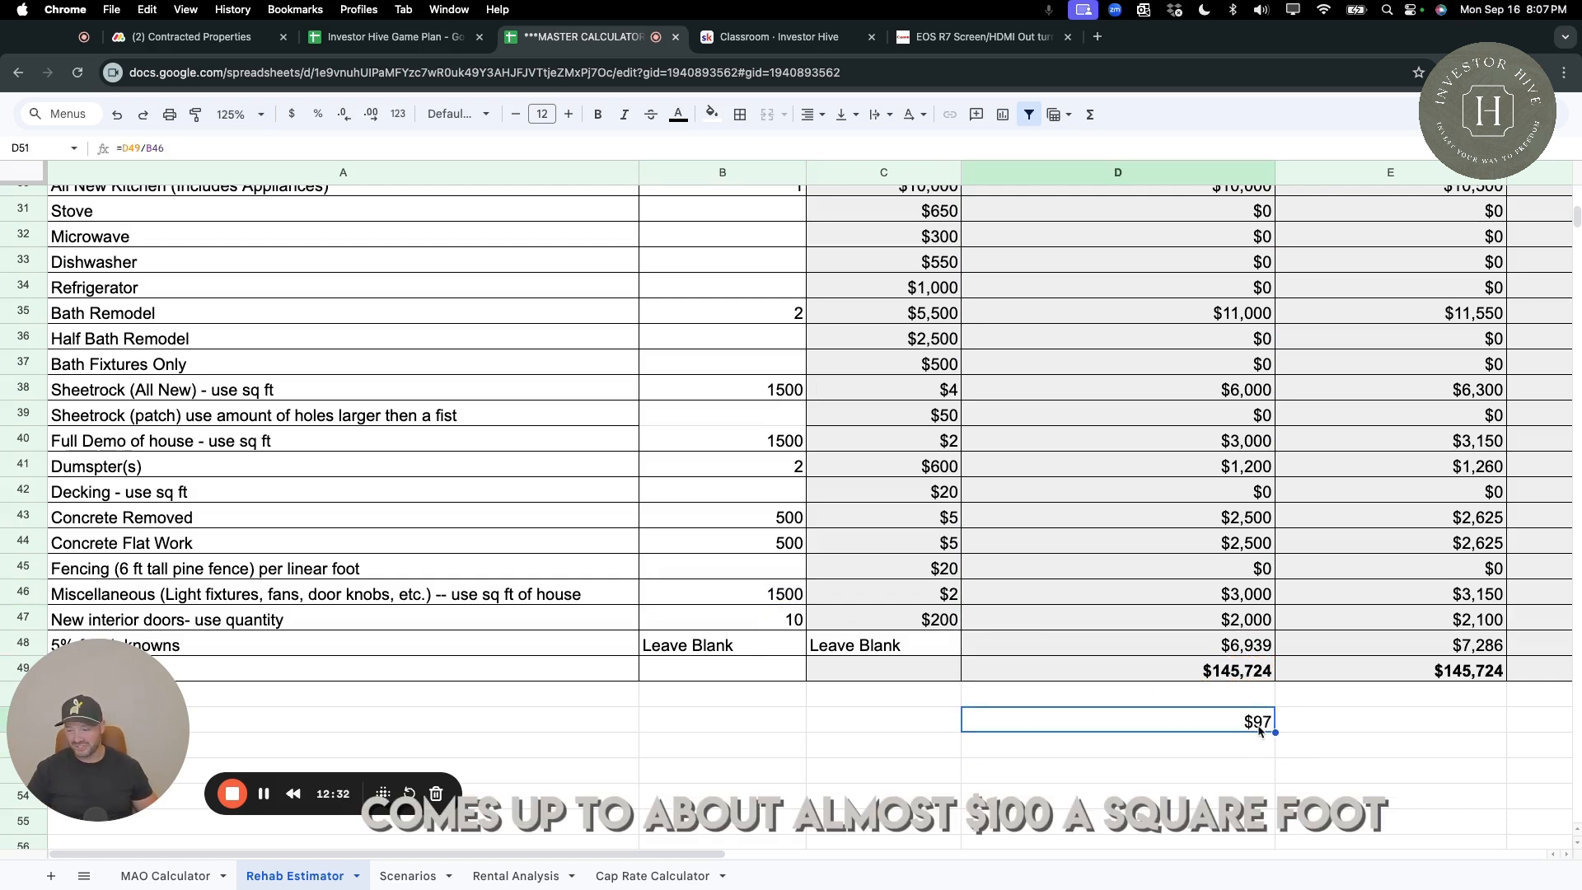
left_click(1312, 721)
left_click(1250, 732)
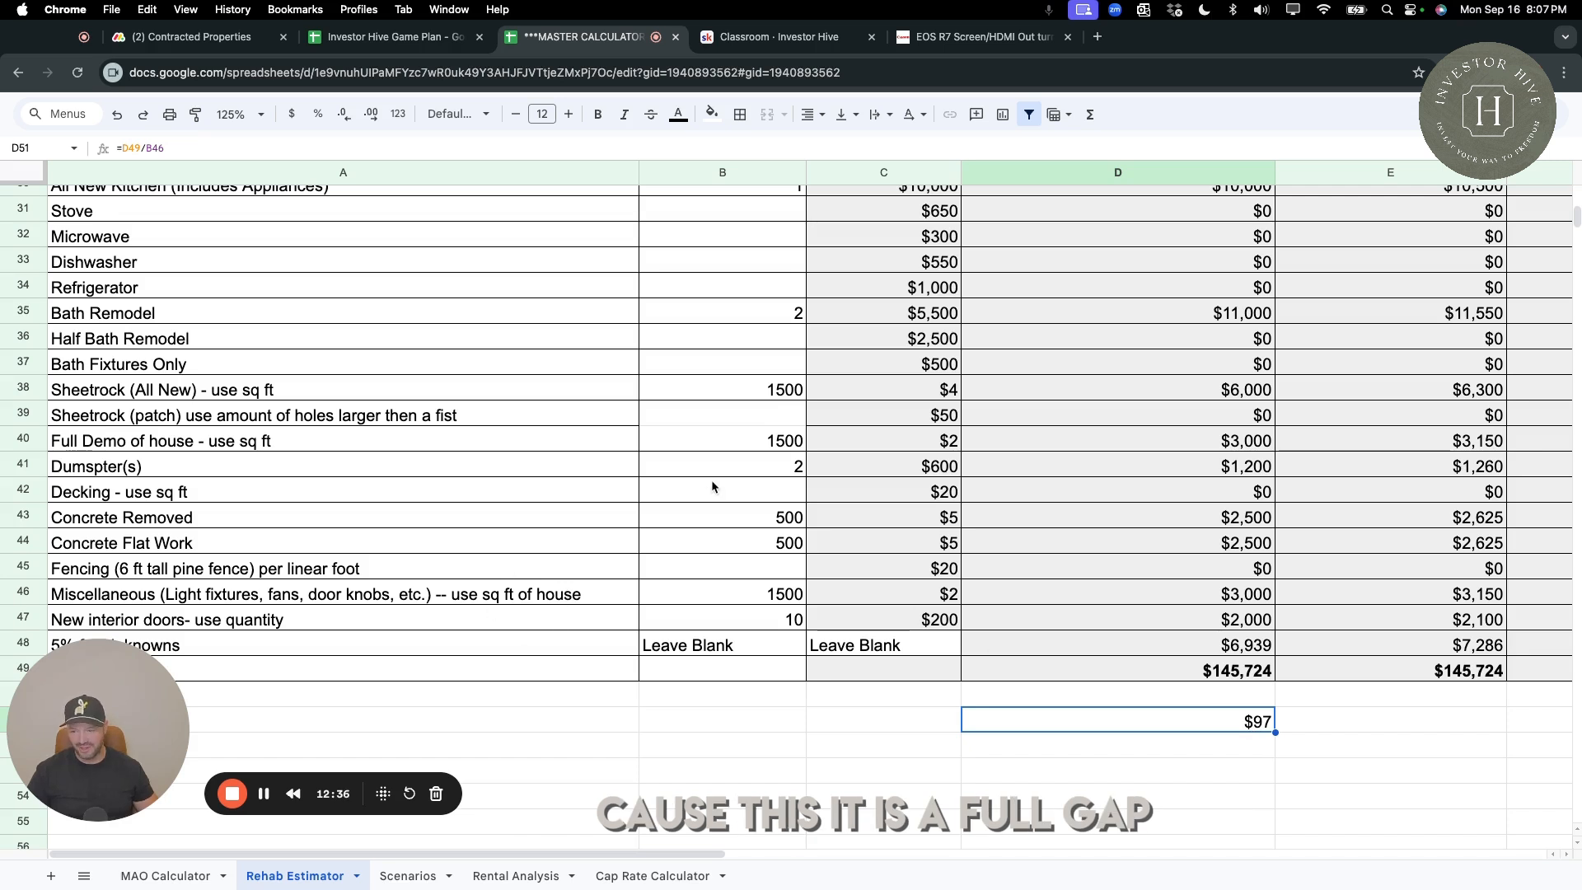
Review the Concrete Removed and Concrete Flat Work quantities, and recheck the cost per square foot in D51.
left_click_drag(792, 518, 793, 542)
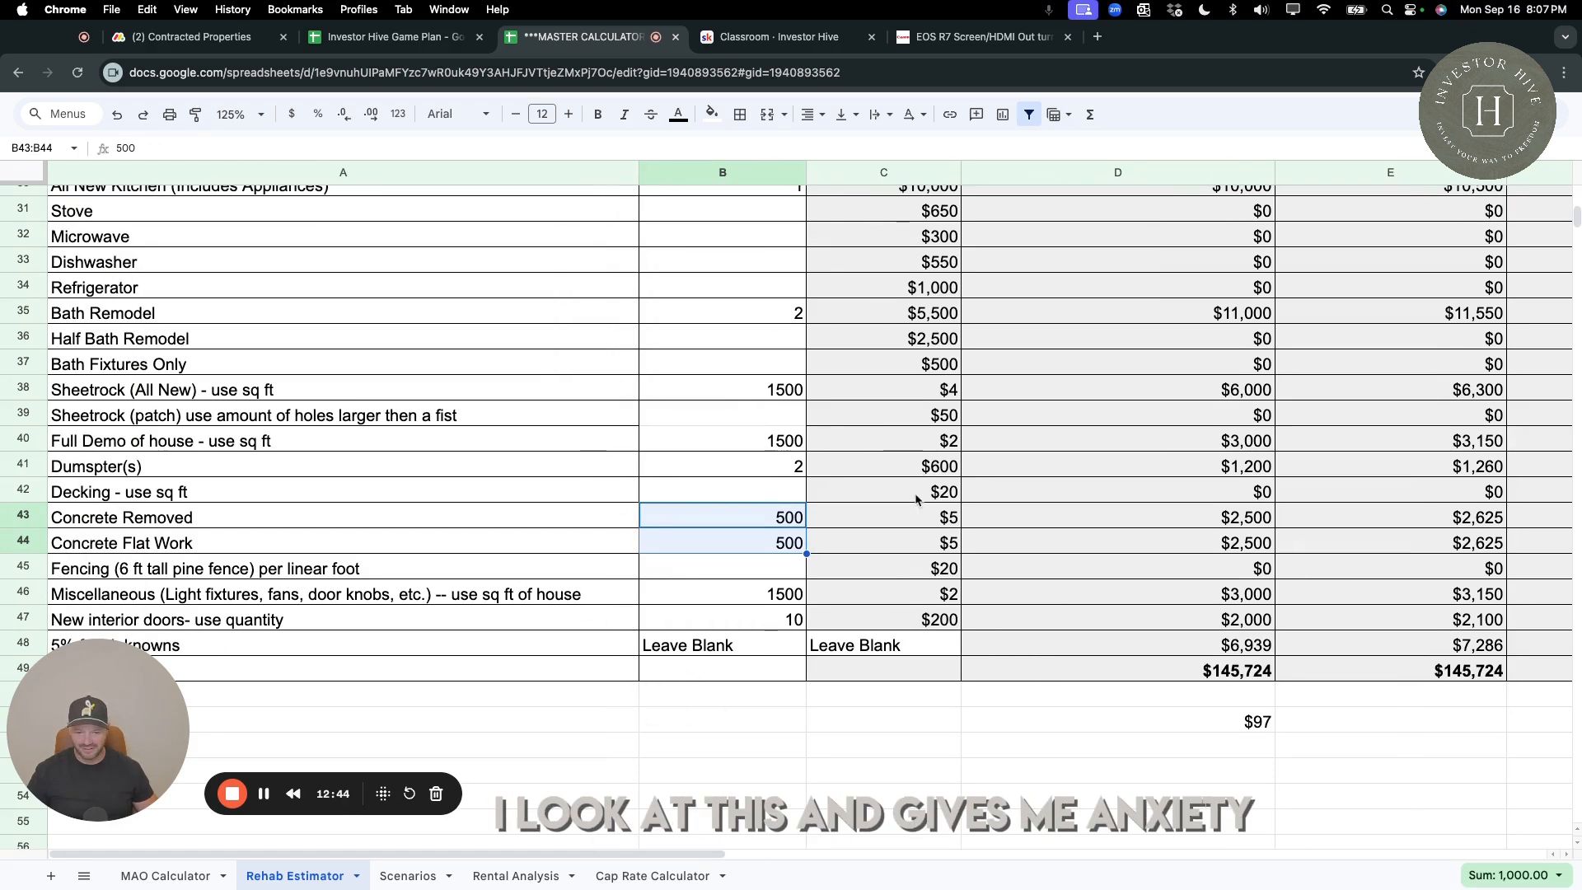
scroll(916, 499, "down", 1)
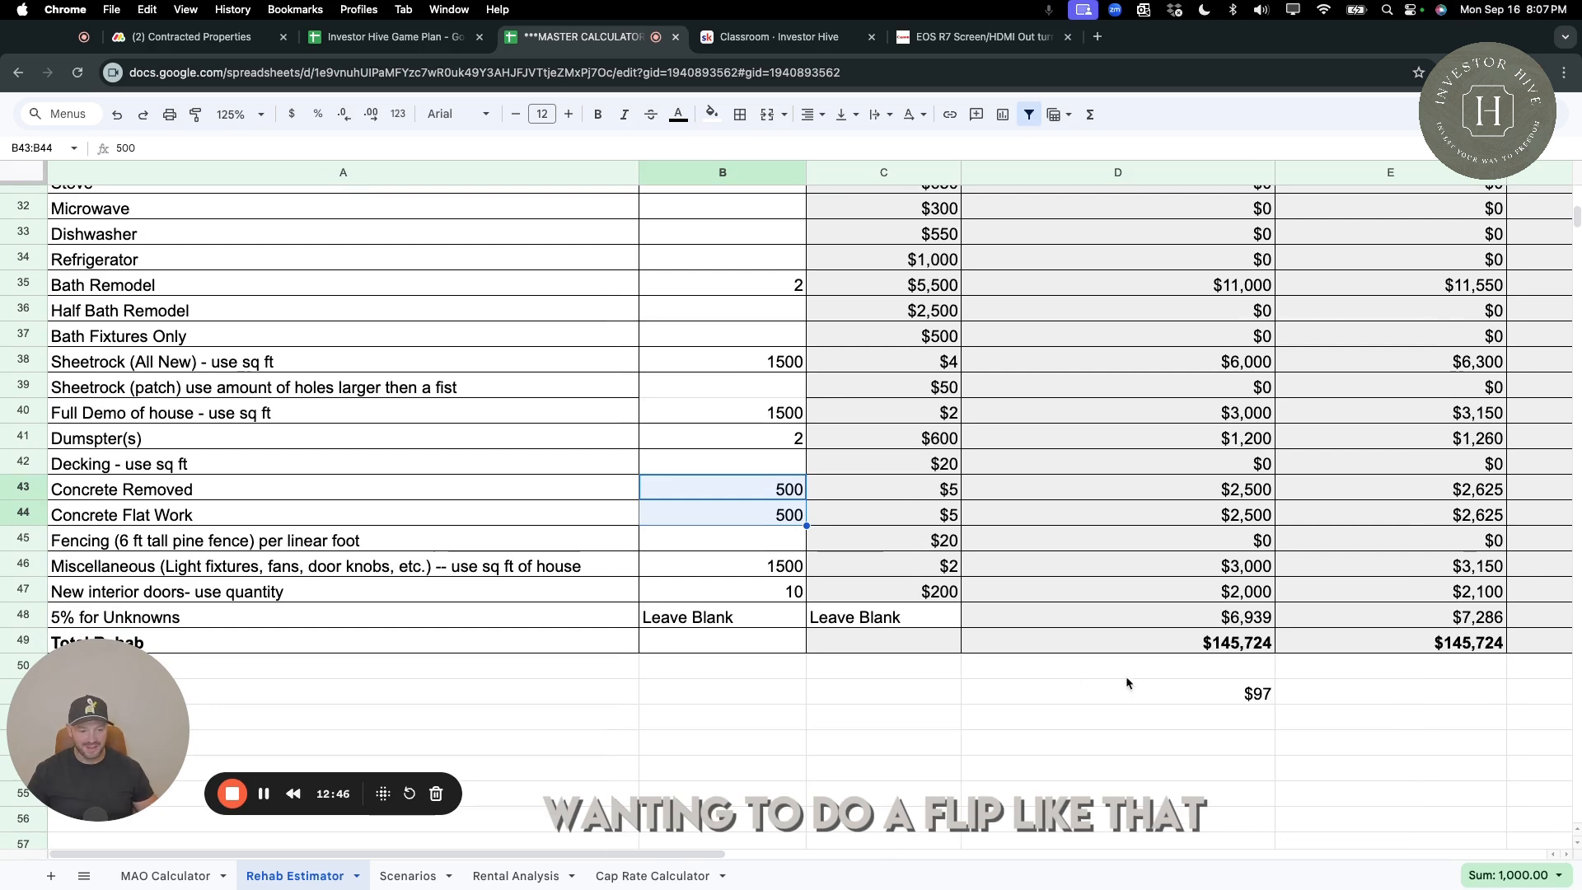
left_click(1267, 699)
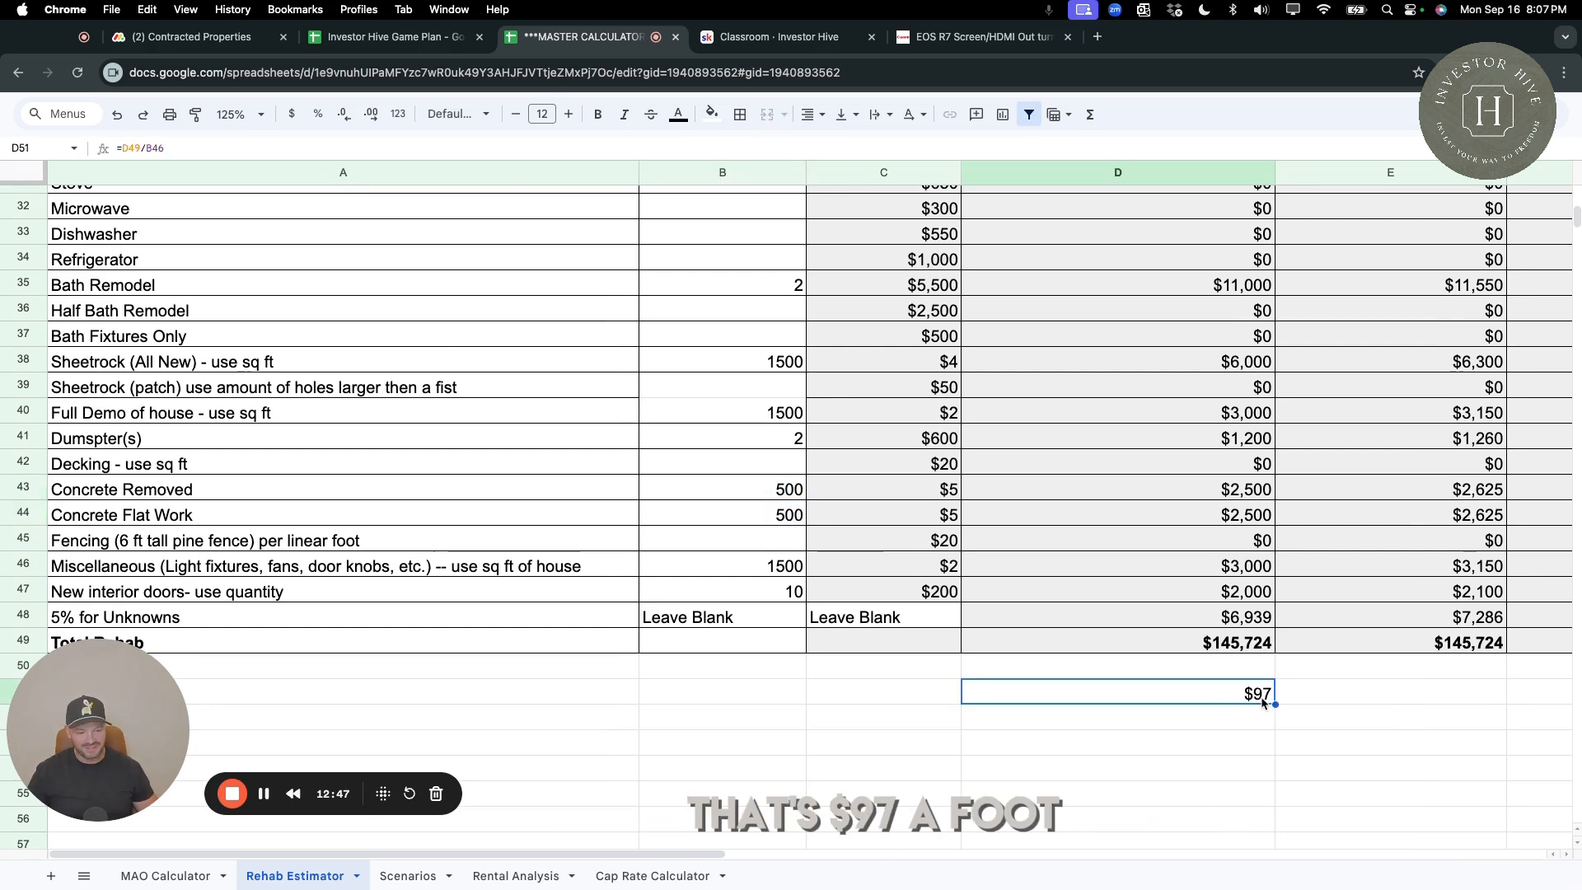
Check the Full Gut cost per square foot and rehab cost on the MAO Calculator sheet against the Rehab Estimator's "C" class total.
left_click(164, 876)
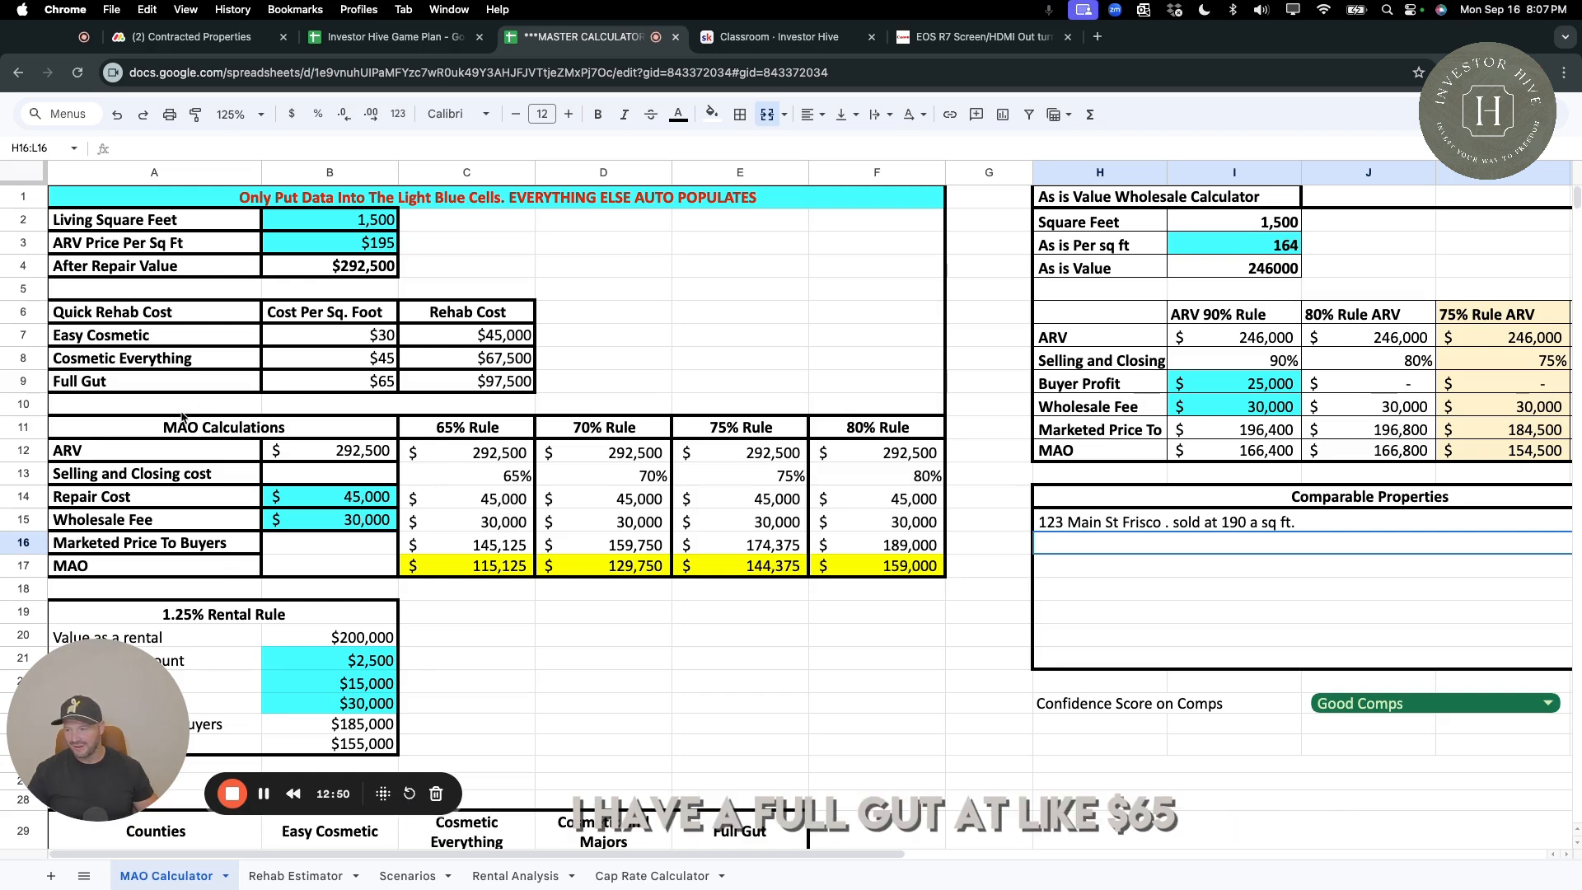
left_click(382, 387)
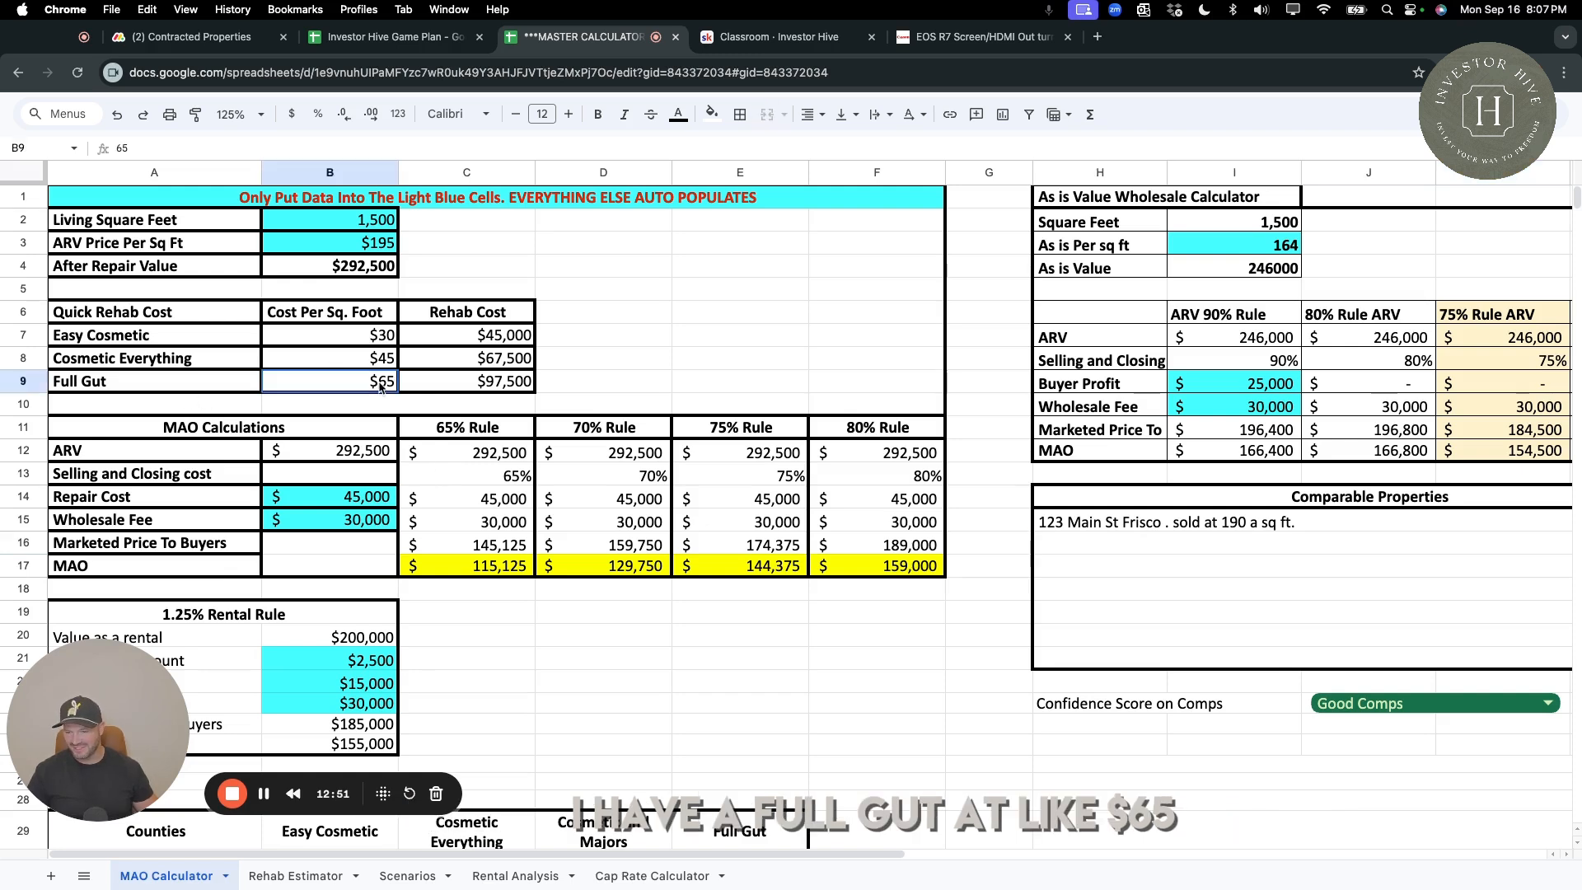
left_click(499, 387)
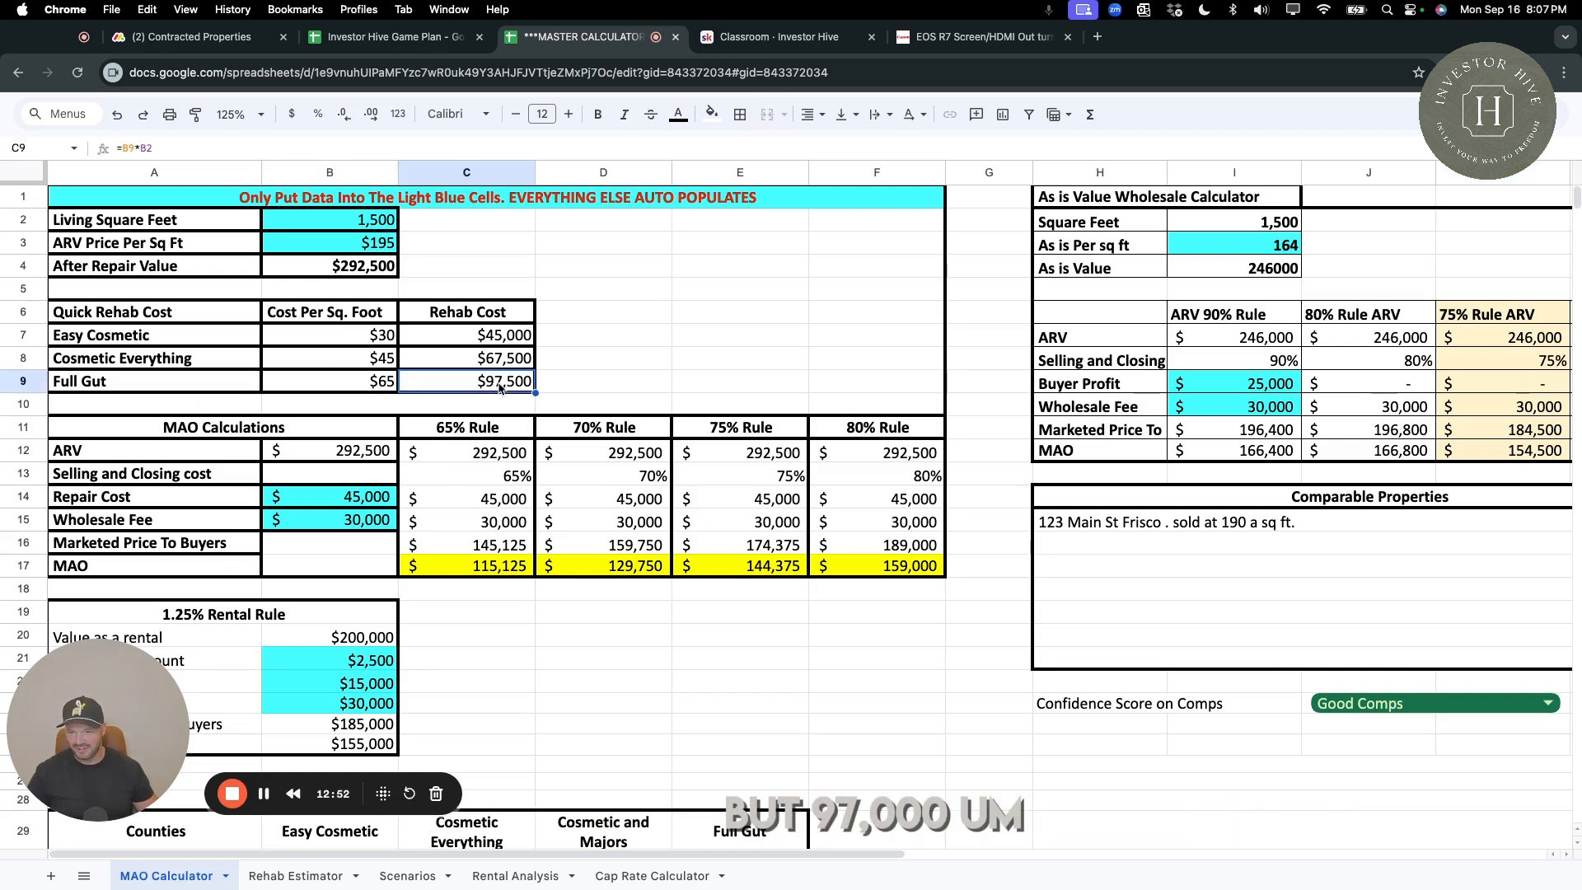
left_click(297, 877)
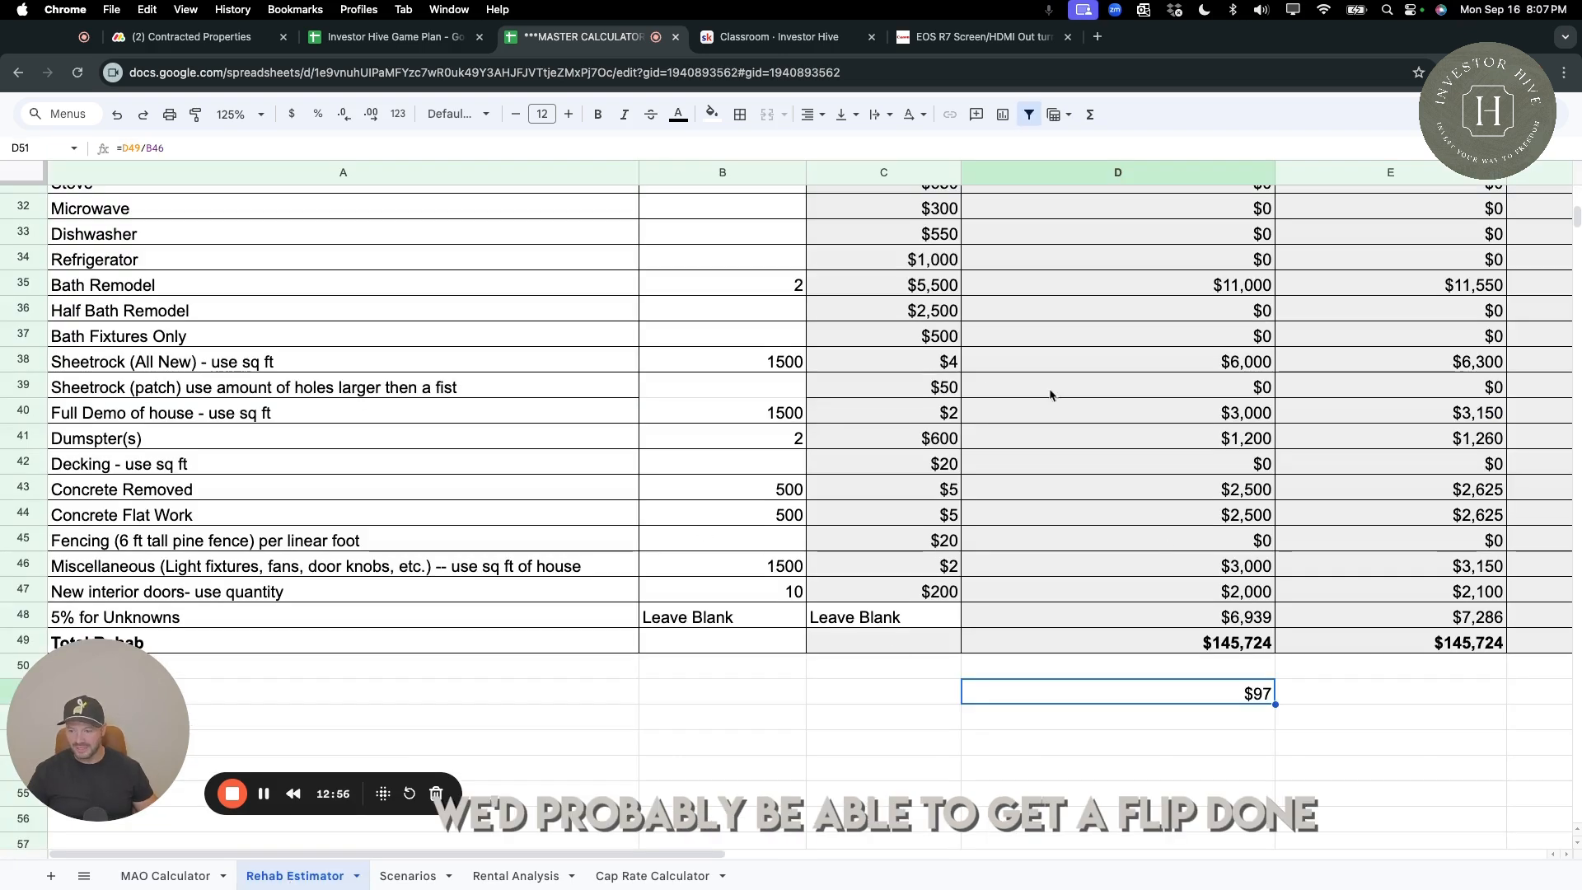
left_click(1240, 643)
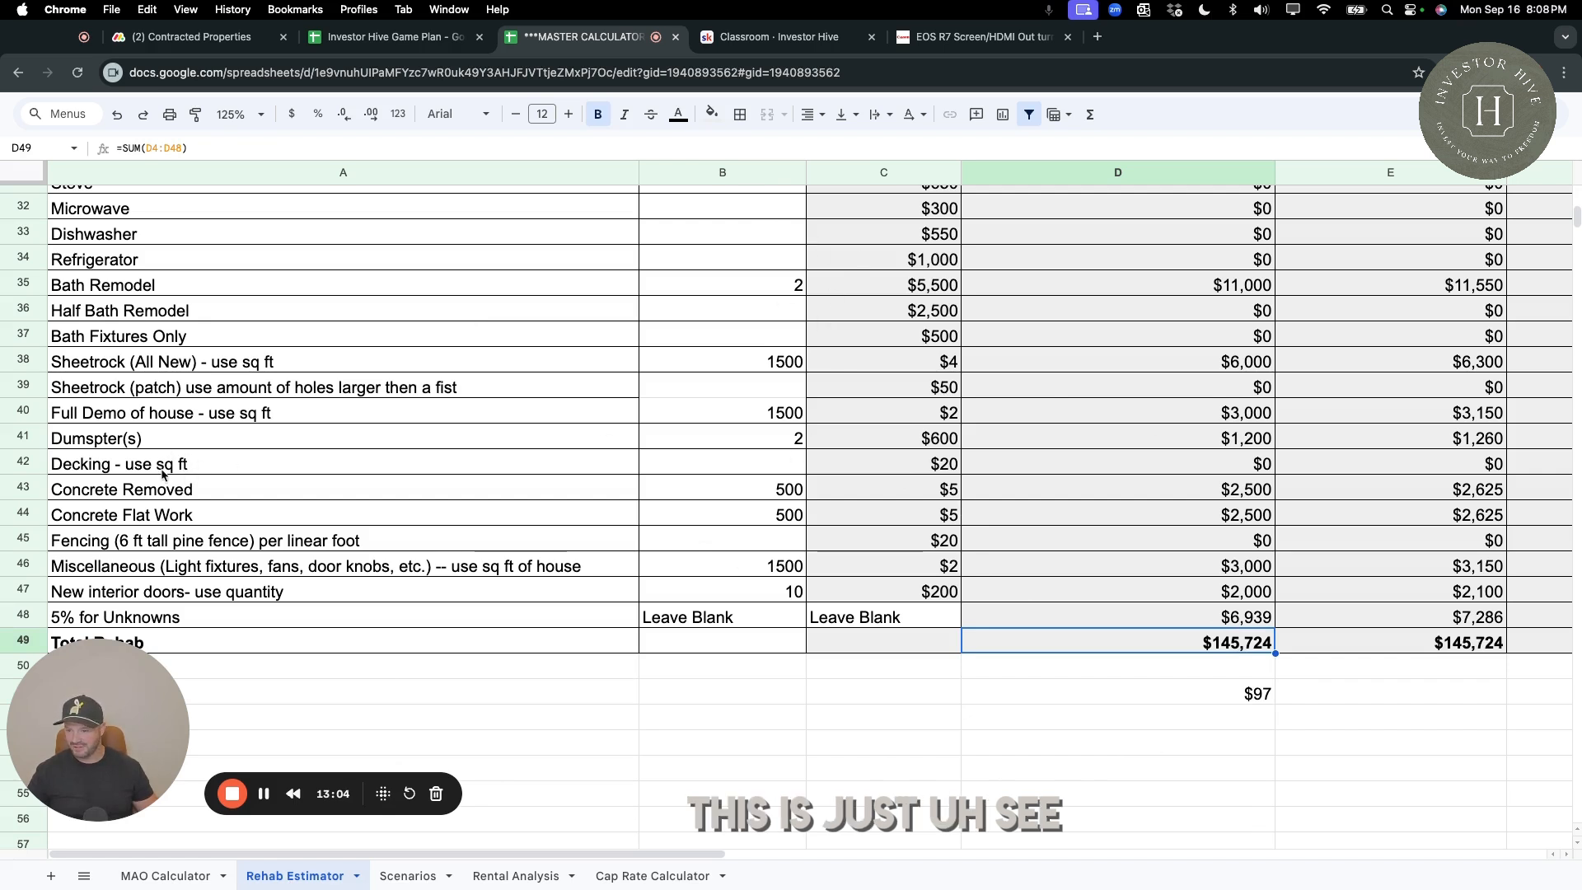
Review the dumpster and bath remodel line items, and look over the whole repair checklist down to the total.
left_click(157, 441)
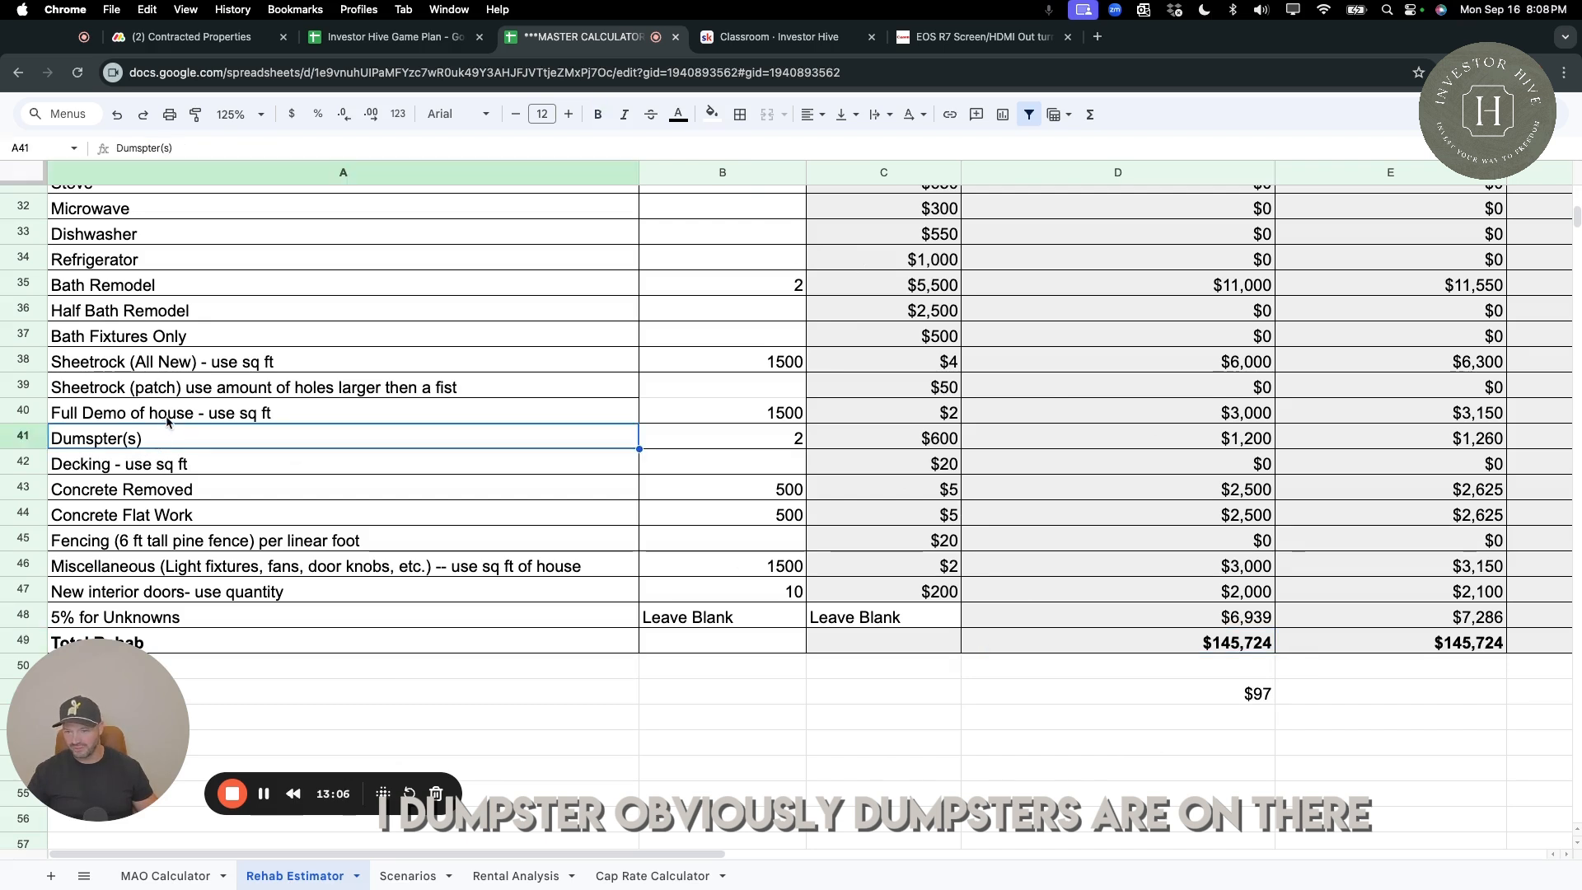
left_click(384, 291)
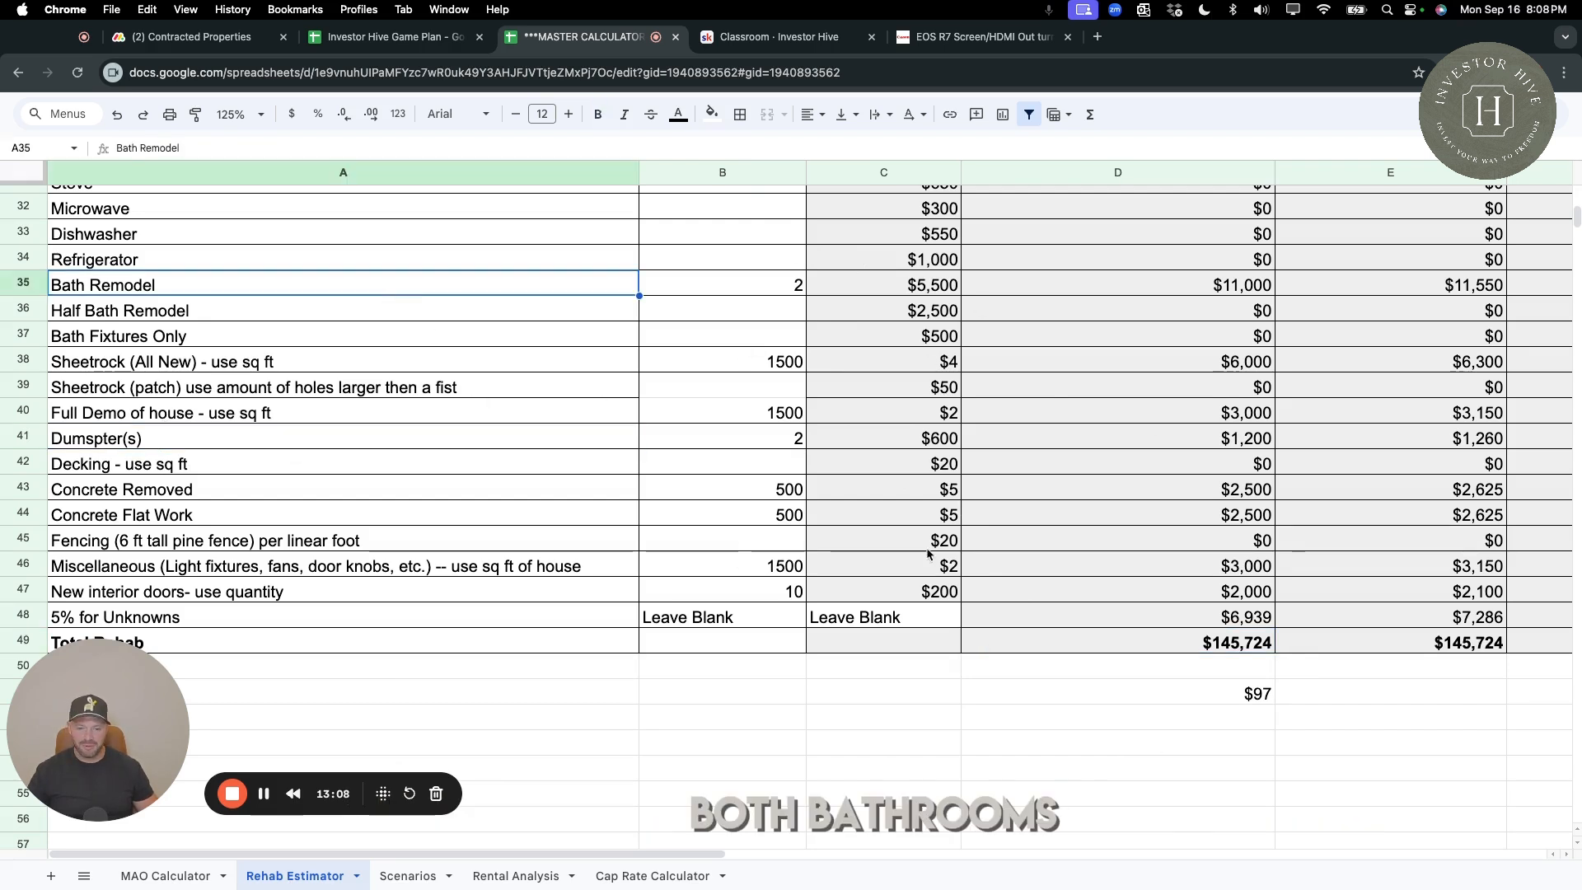
scroll(1251, 661, "up", 10)
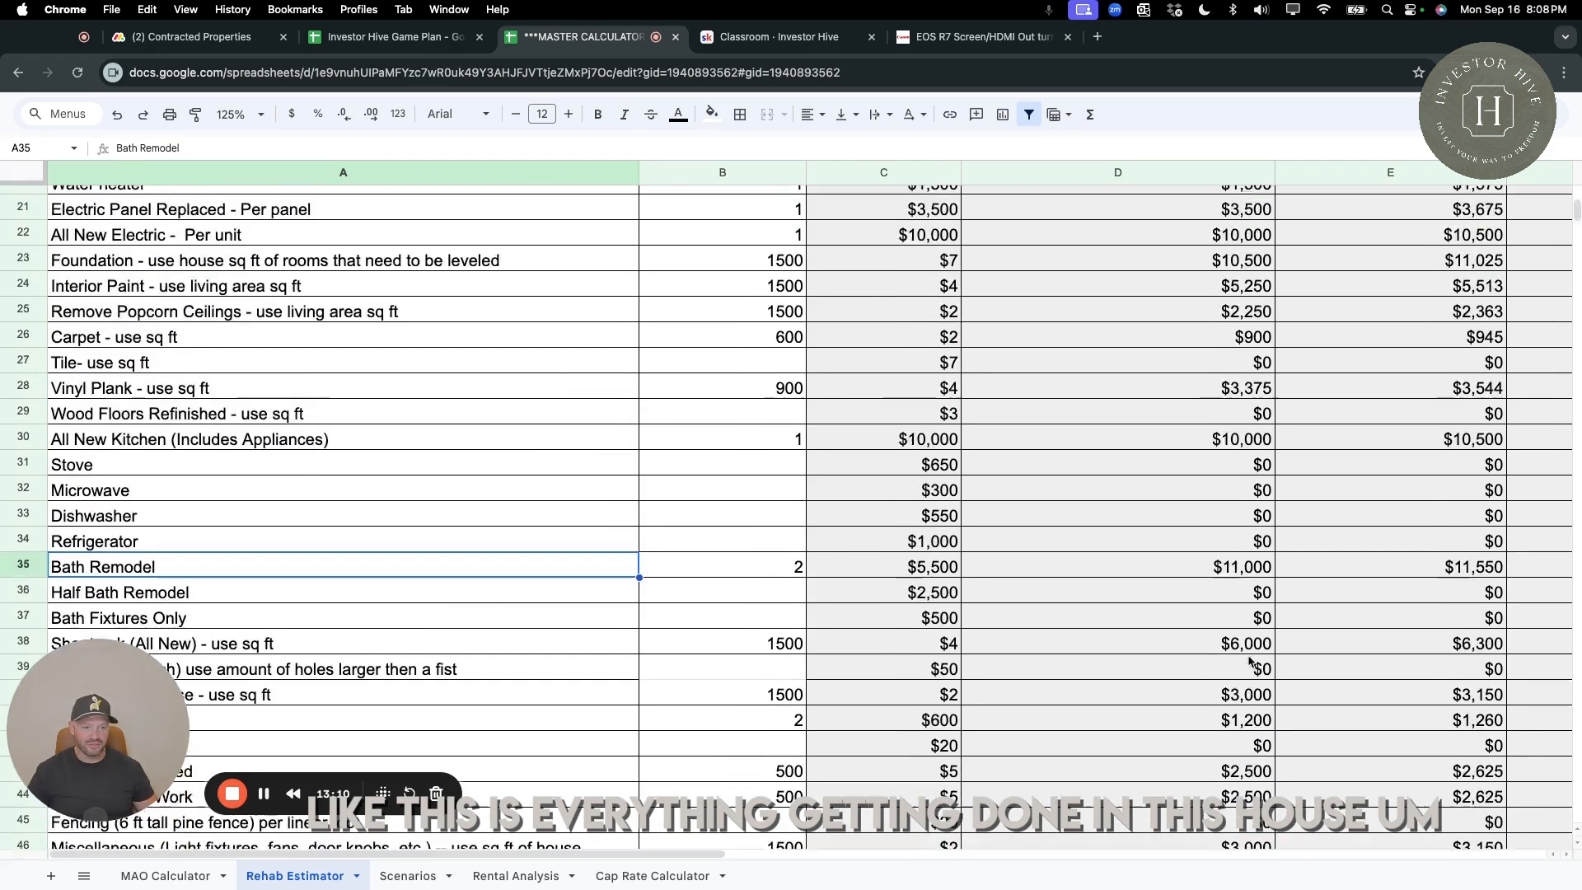
scroll(1251, 661, "up", 1)
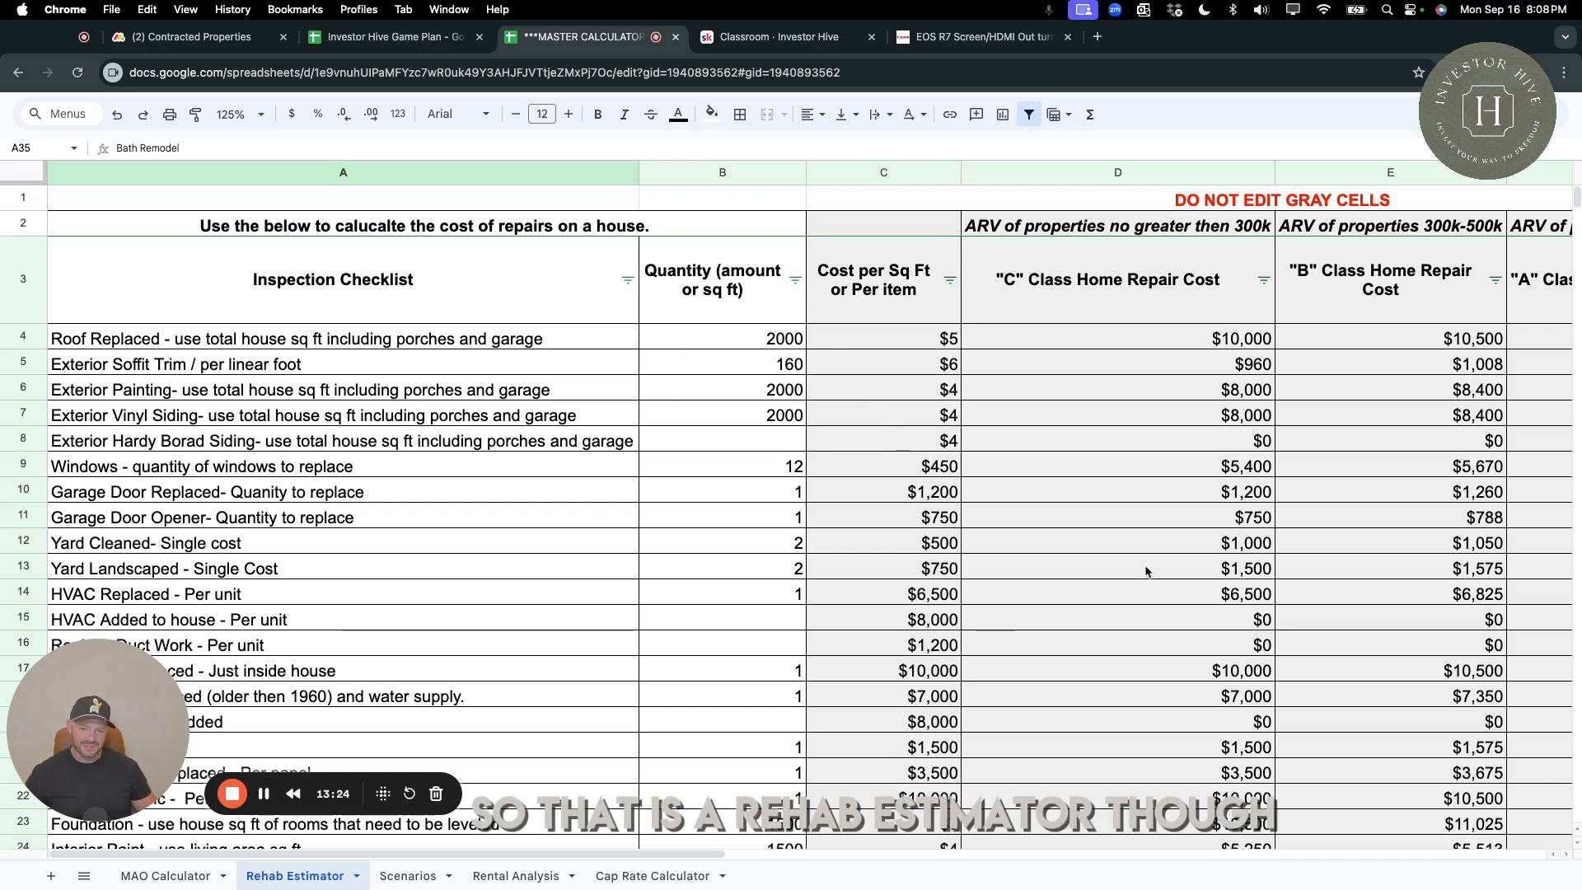
scroll(1146, 571, "down", 5)
scroll(835, 518, "down", 15)
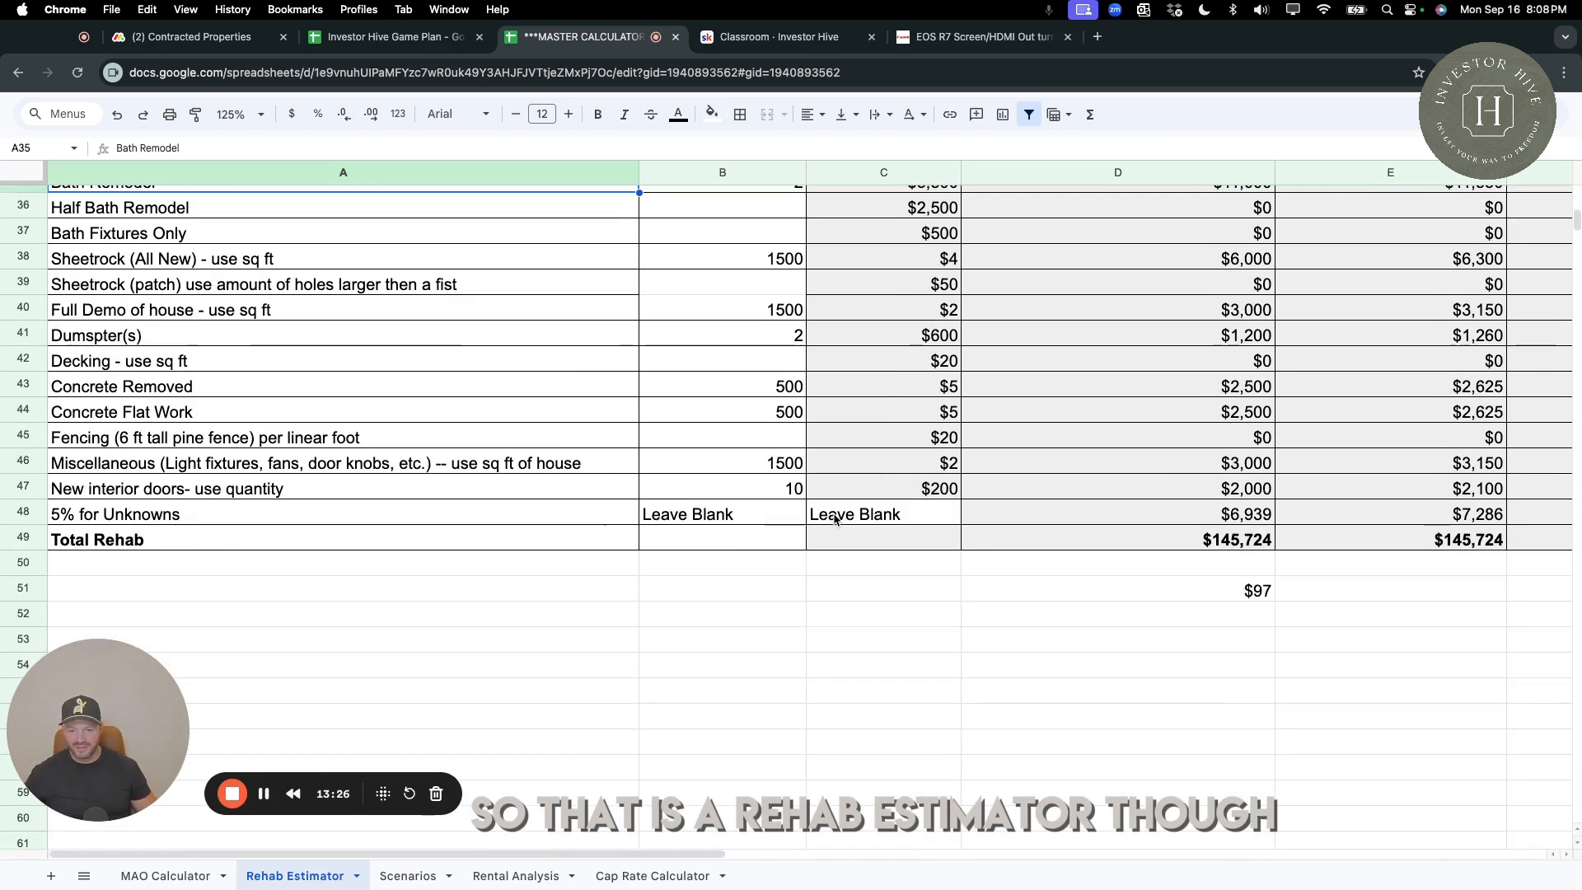
scroll(750, 371, "up", 5)
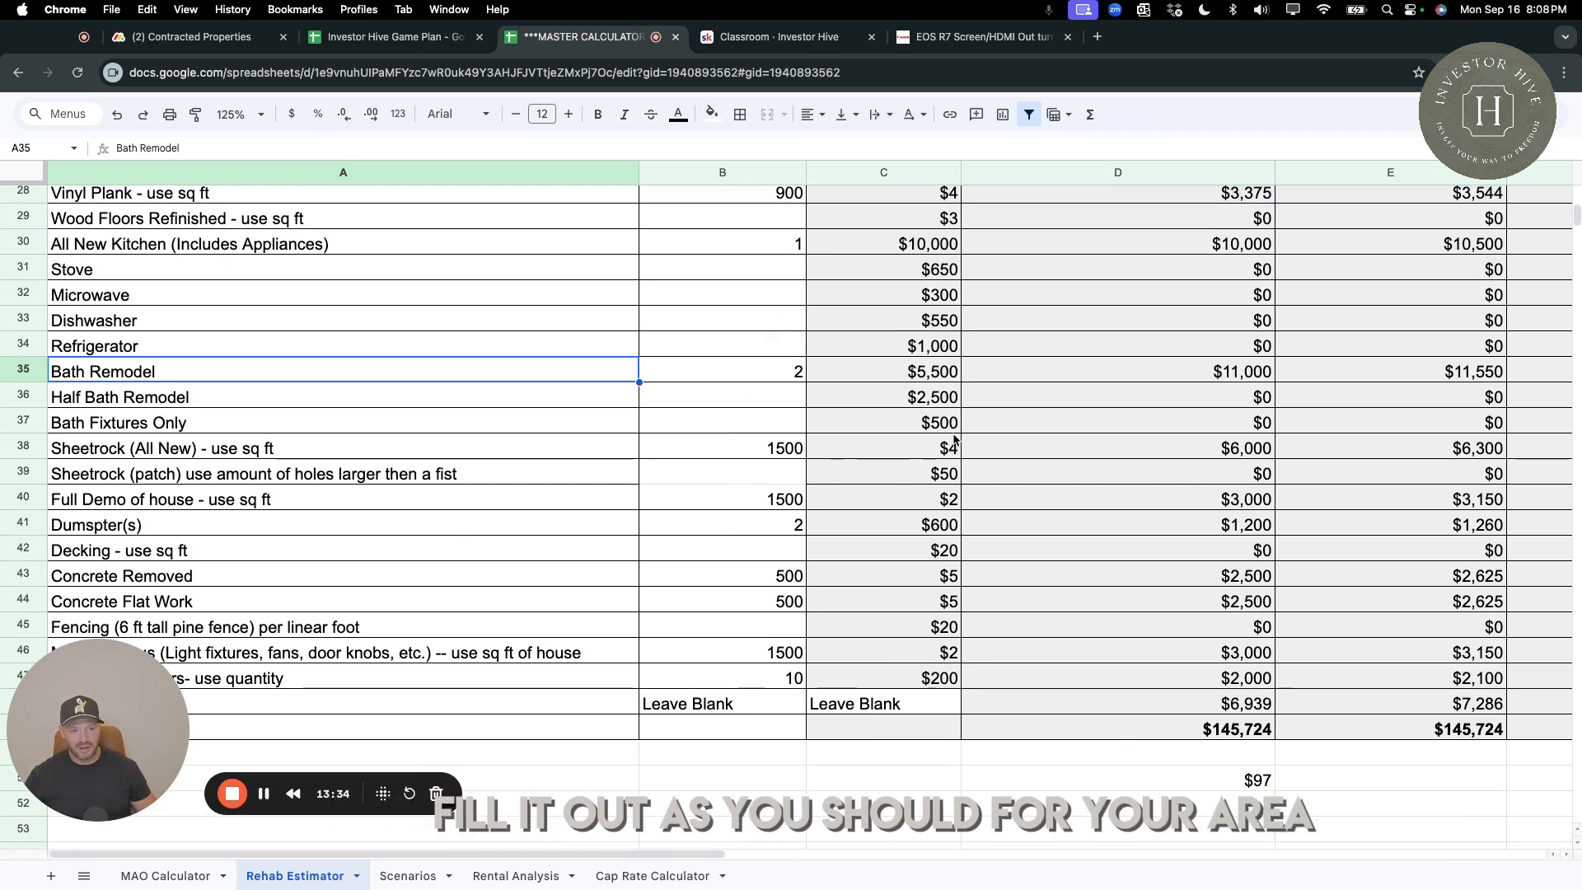
Set the dumpster cost per item to $750.
scroll(955, 441, "down", 2)
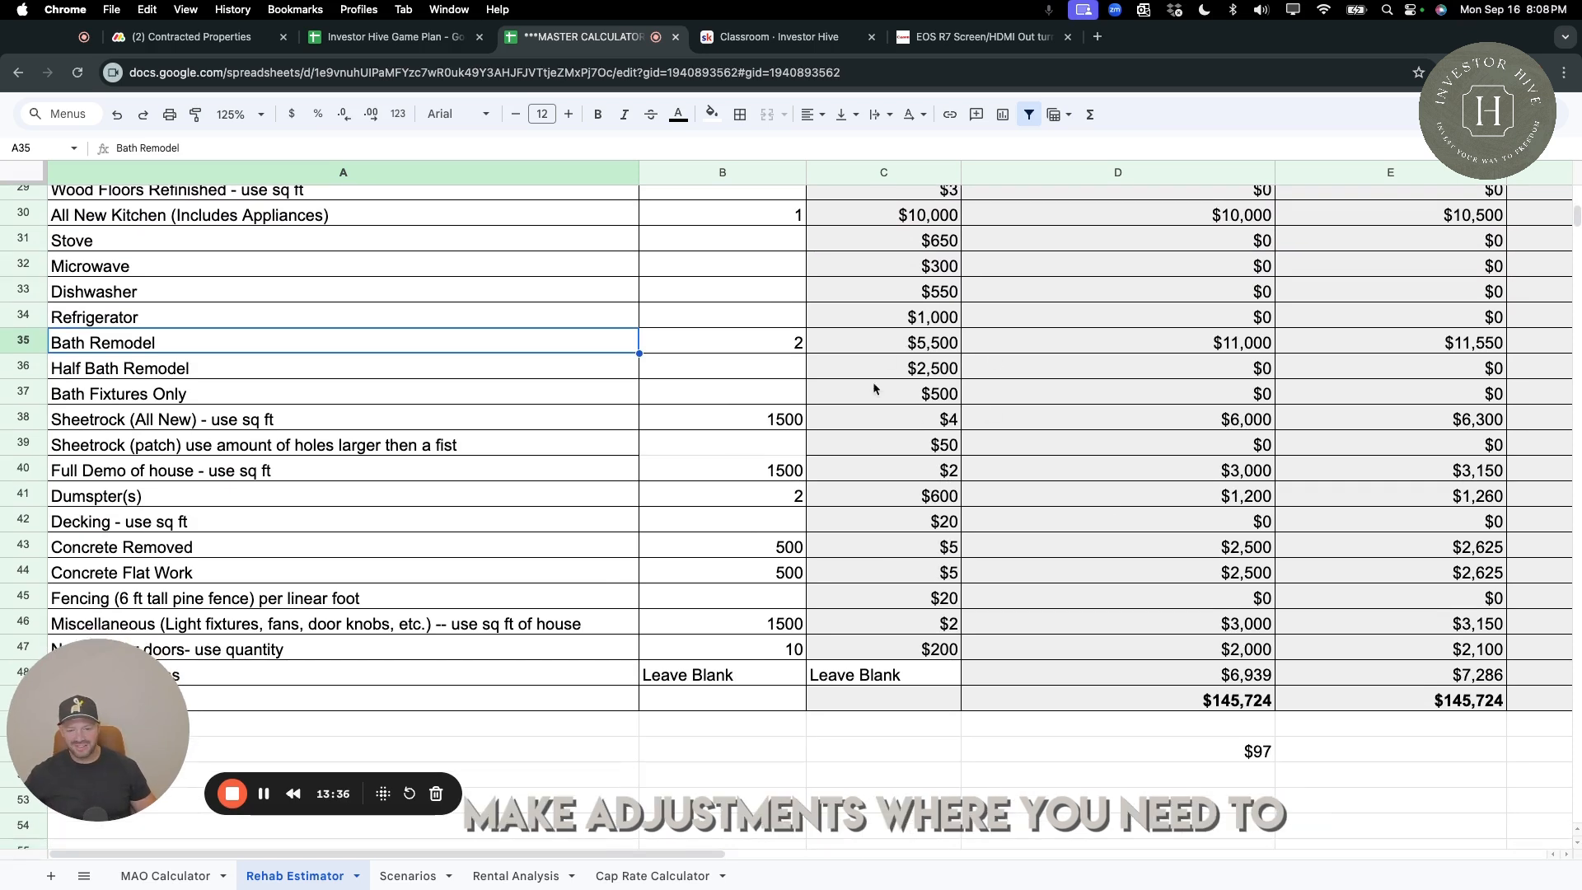
left_click(883, 500)
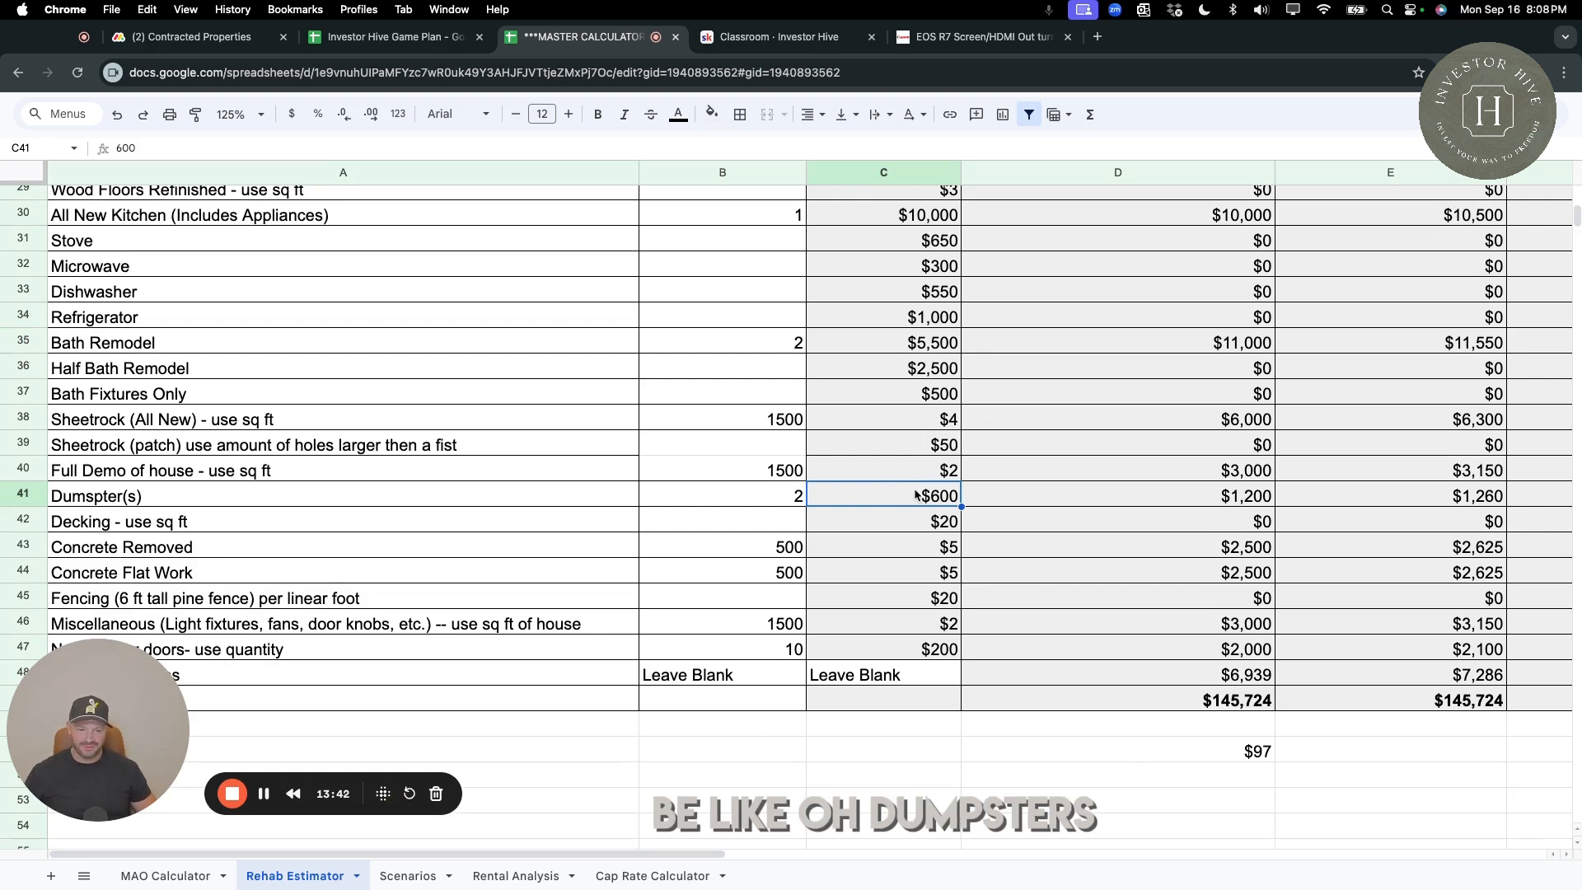
type("750")
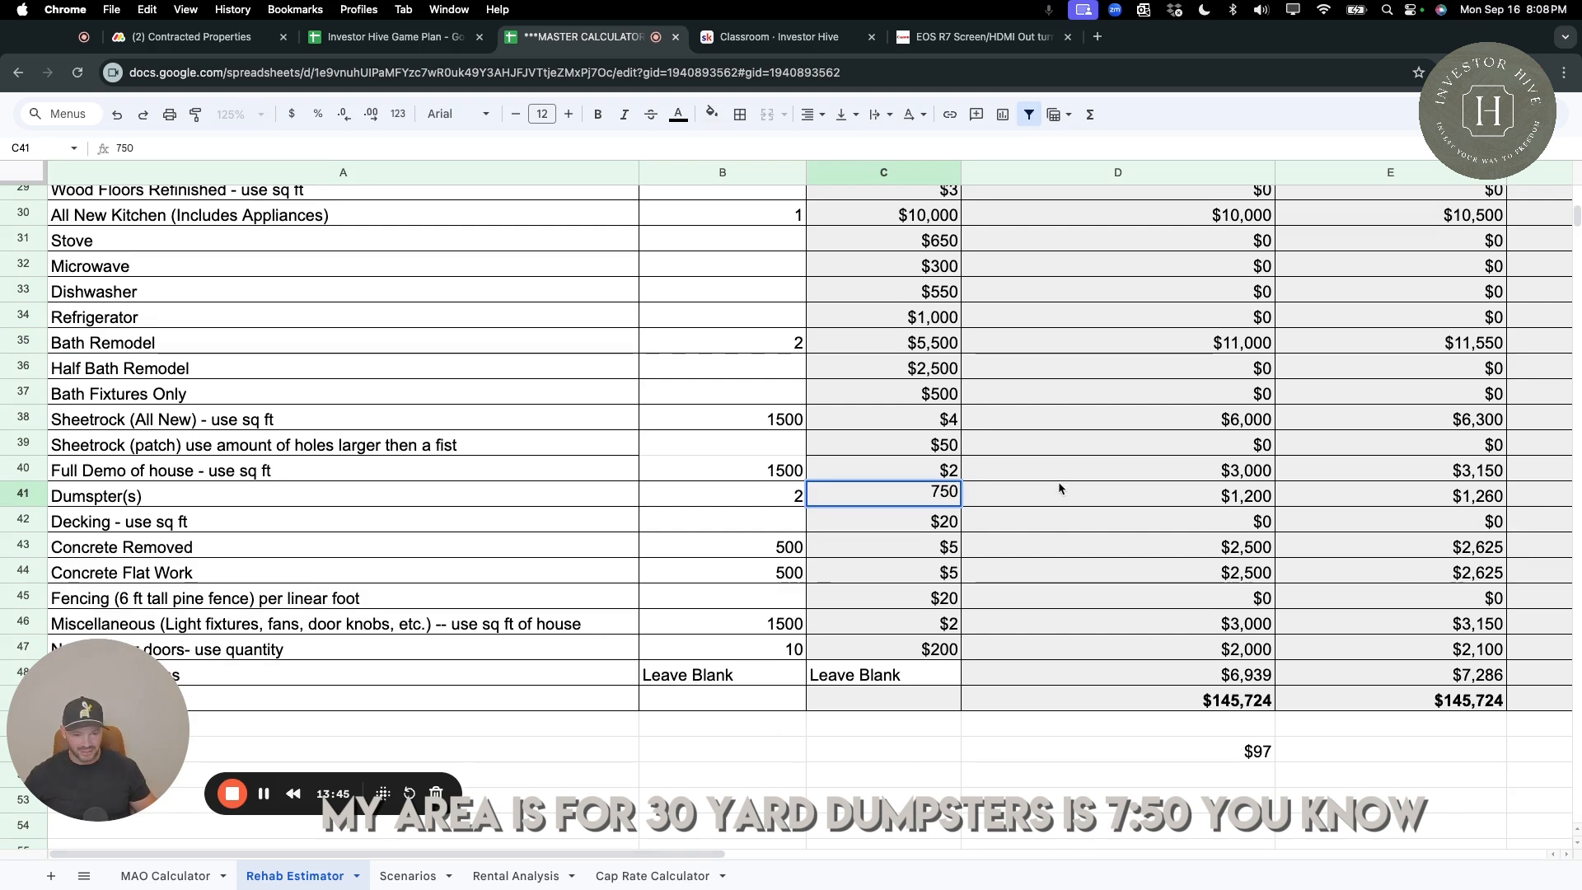
Set the cost per square foot to $9 for Concrete Flat Work and $7 for Concrete Removed.
left_click(875, 574)
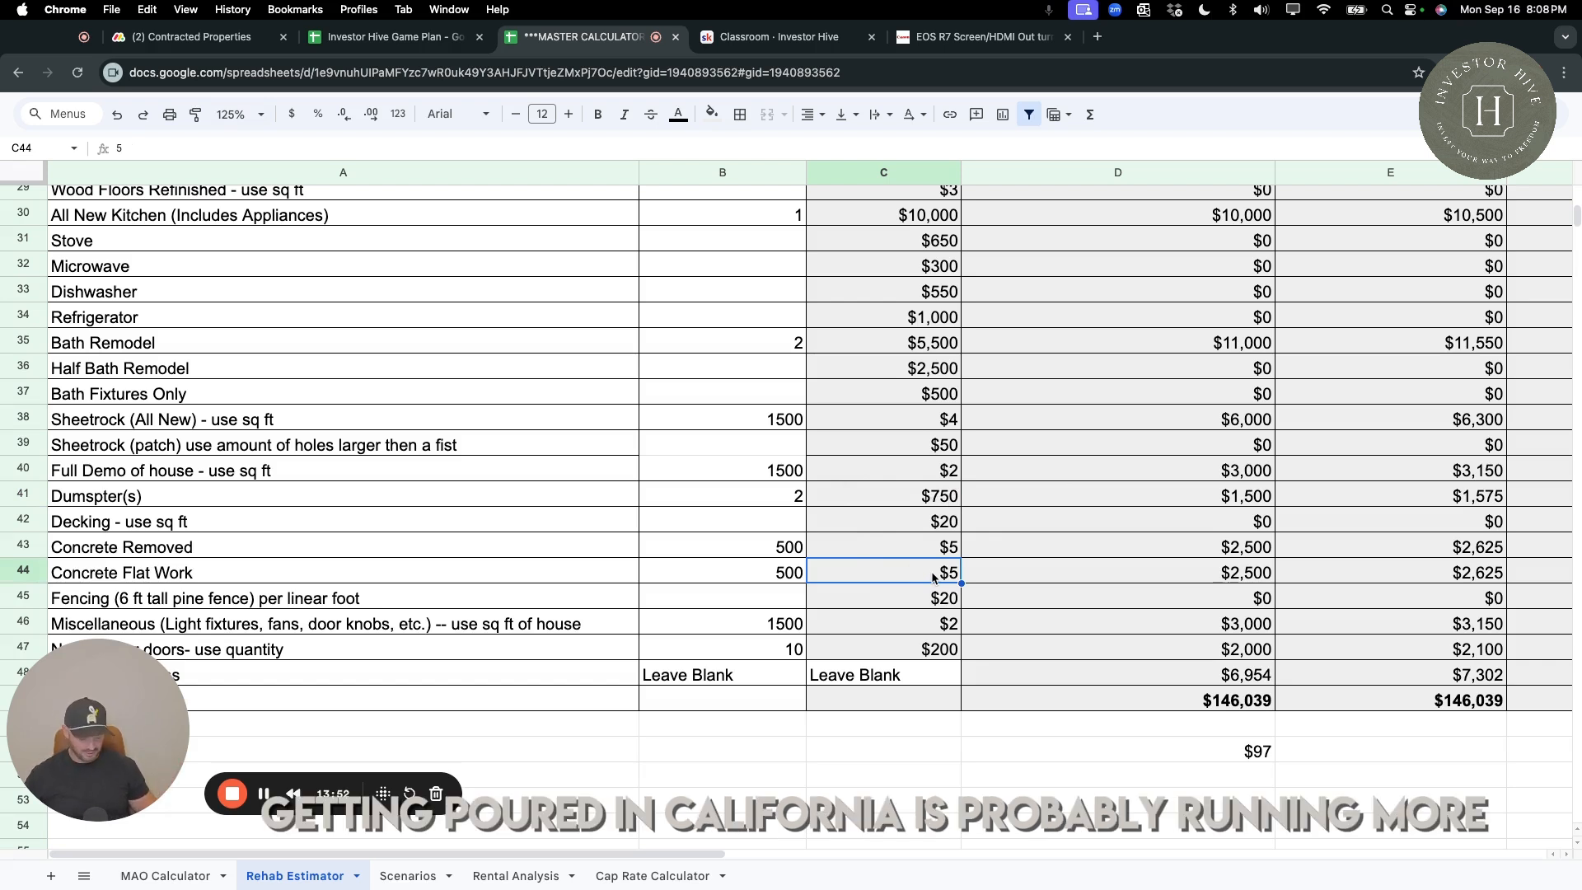
type("9")
key("Return")
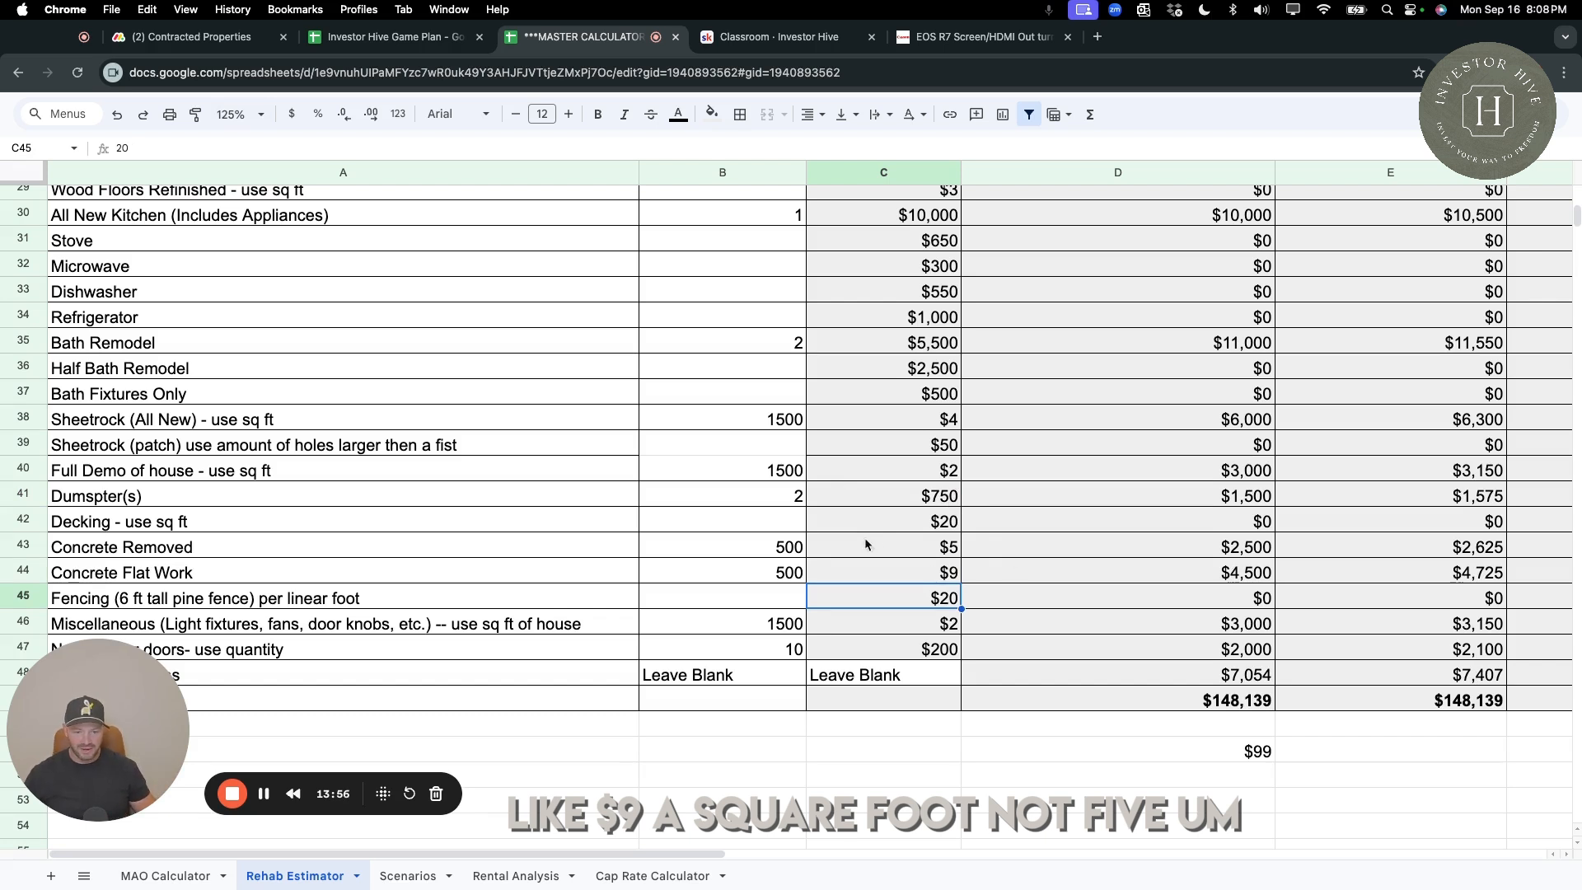
left_click(898, 547)
type("7")
key("Return")
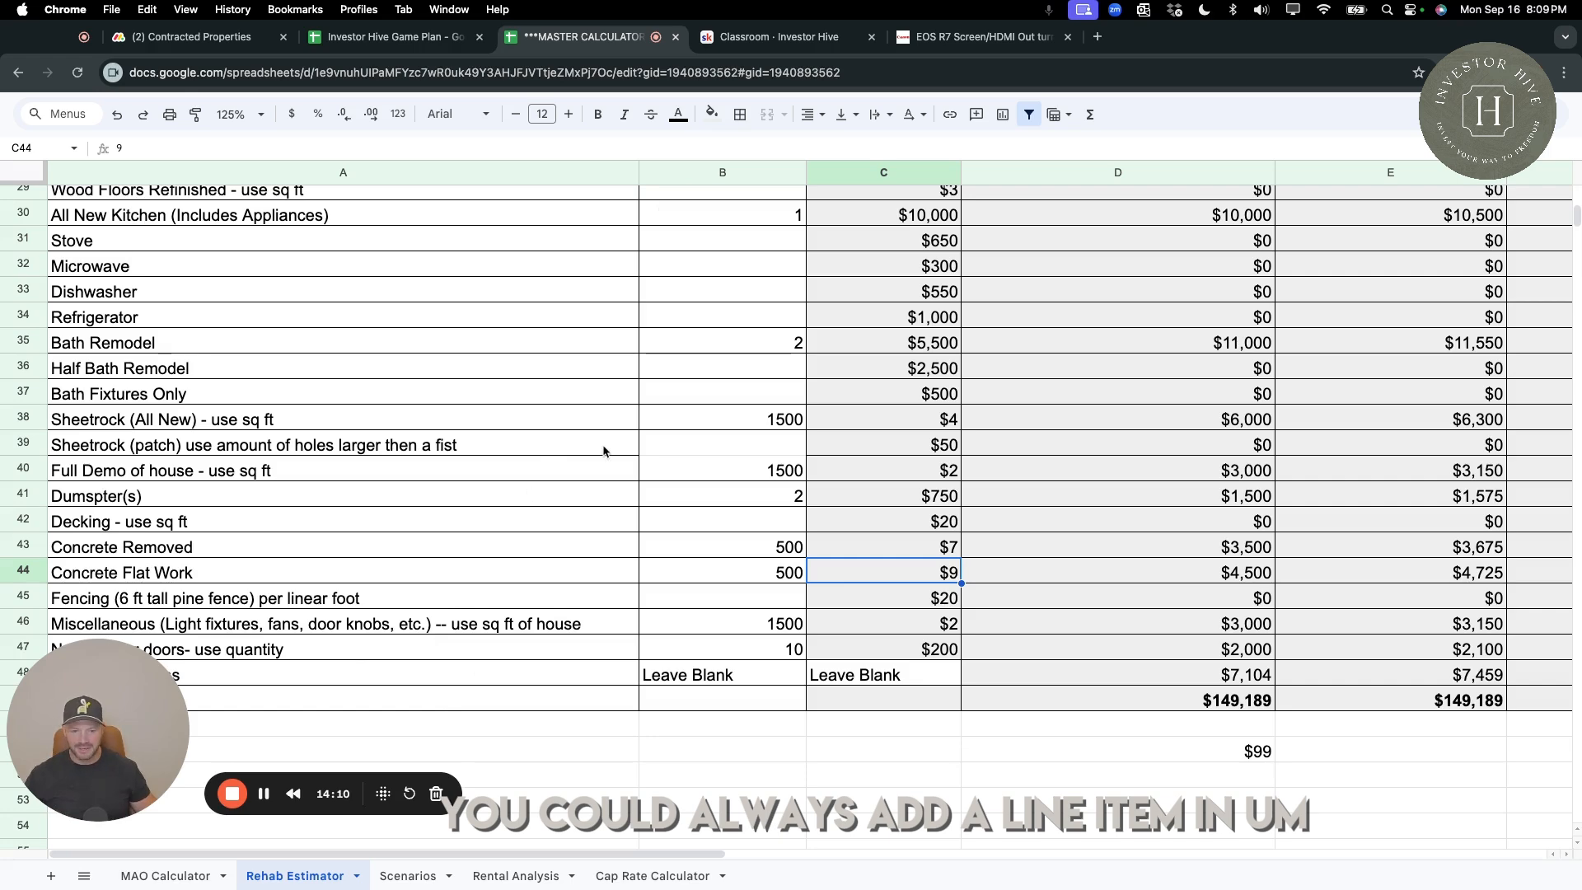
scroll(614, 330, "up", 1)
scroll(651, 247, "up", 3)
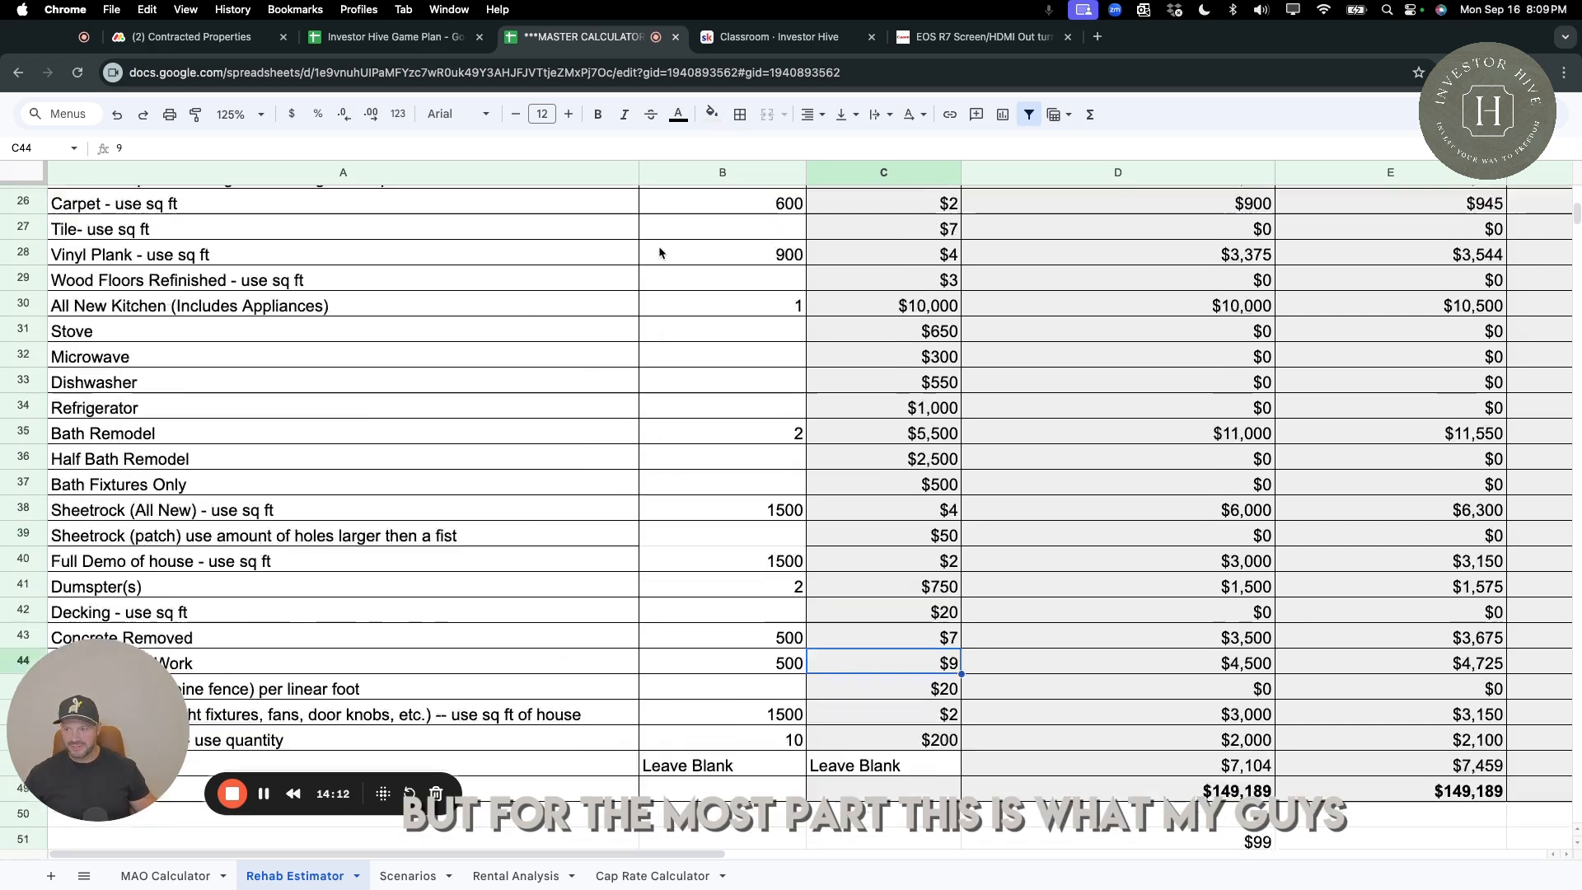
scroll(659, 253, "up", 10)
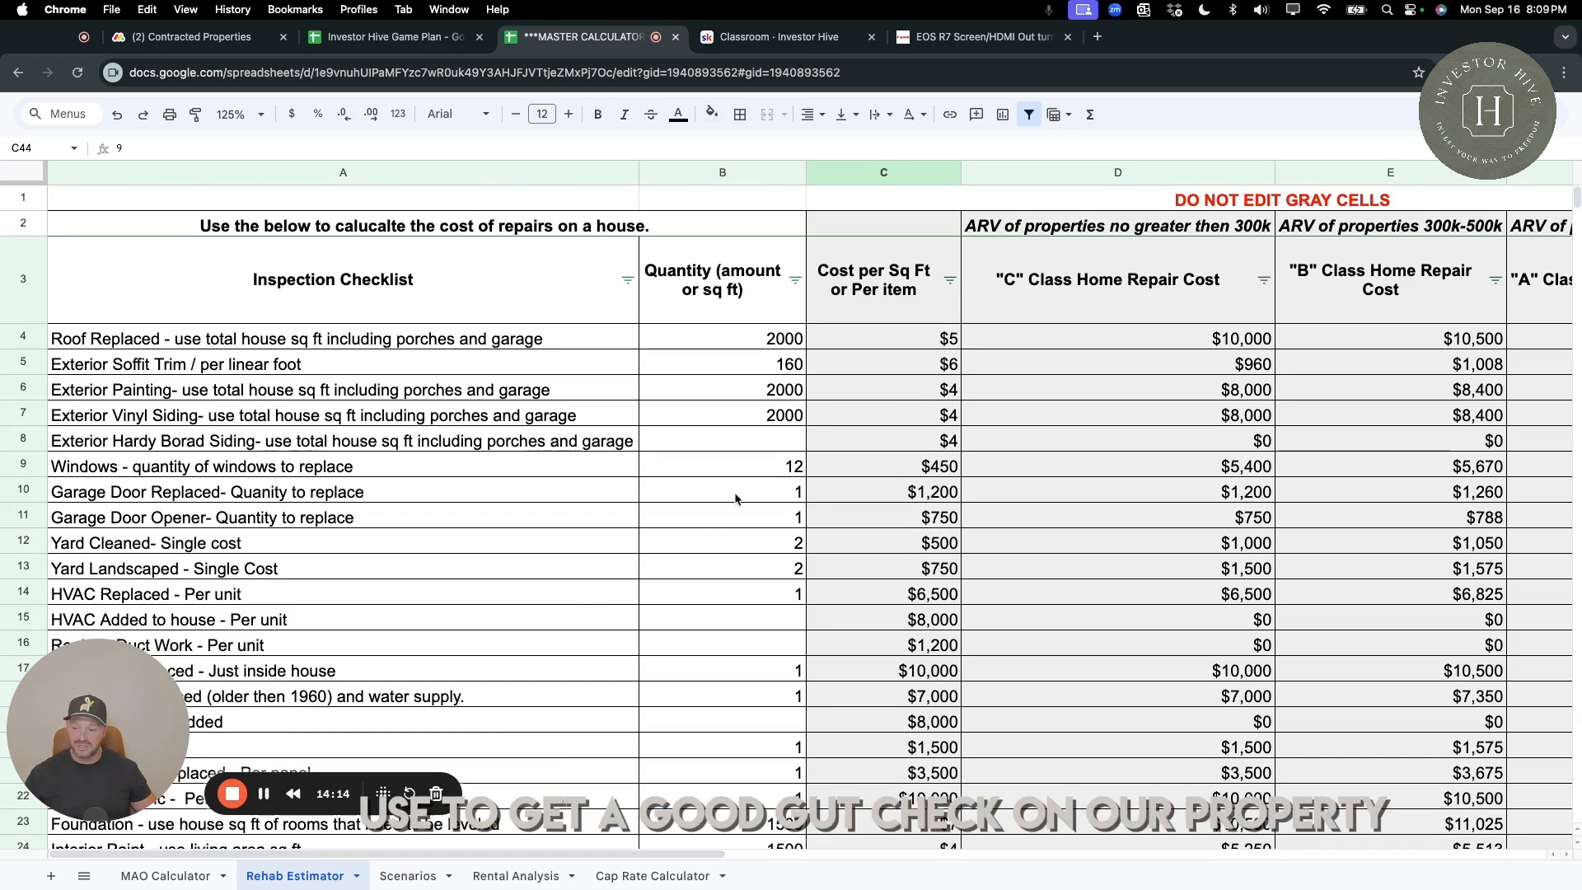